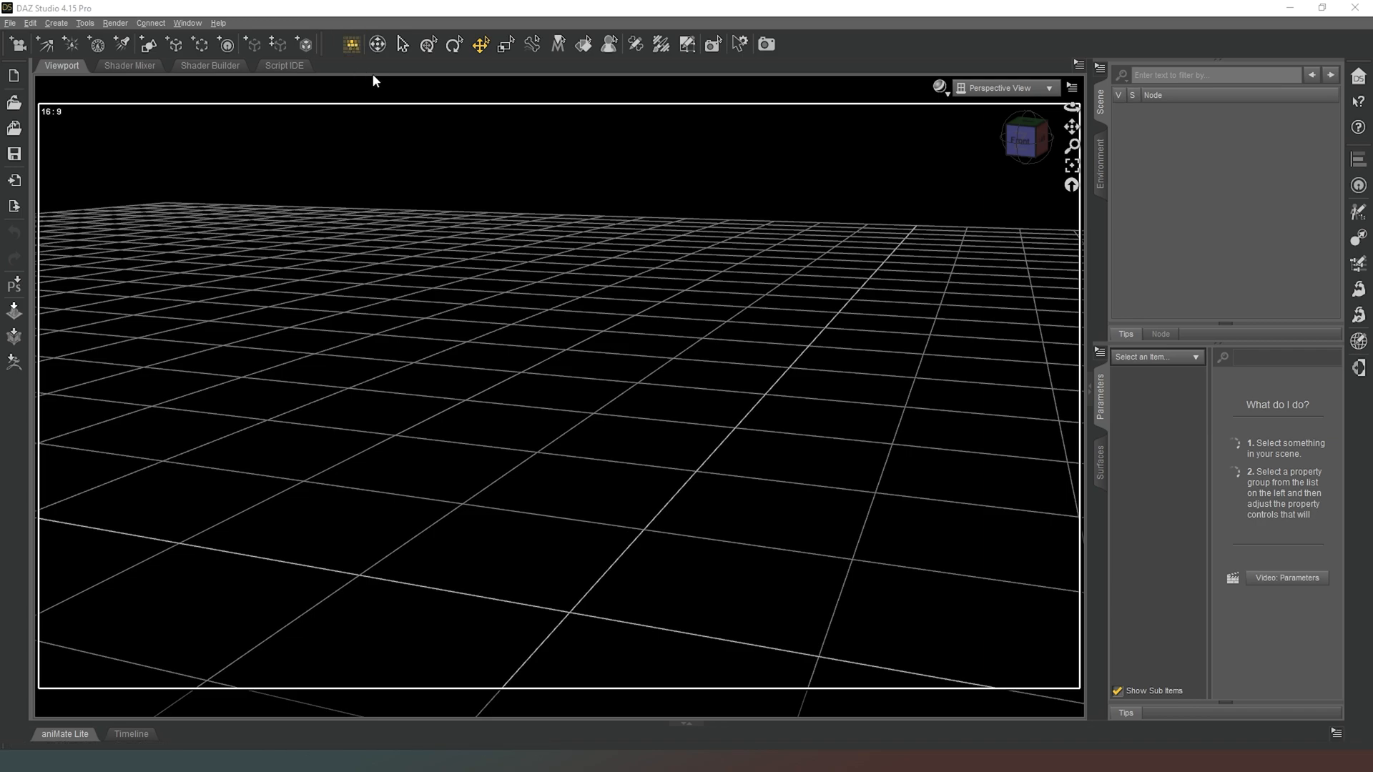
# Move the perspective view forward, back and sideways across the empty scene and reset it to the default position
pyautogui.press('w')
pyautogui.press('s')
pyautogui.press('a')
pyautogui.press('s')
pyautogui.press('s')
pyautogui.press('a')
pyautogui.press('w')
pyautogui.press('d')
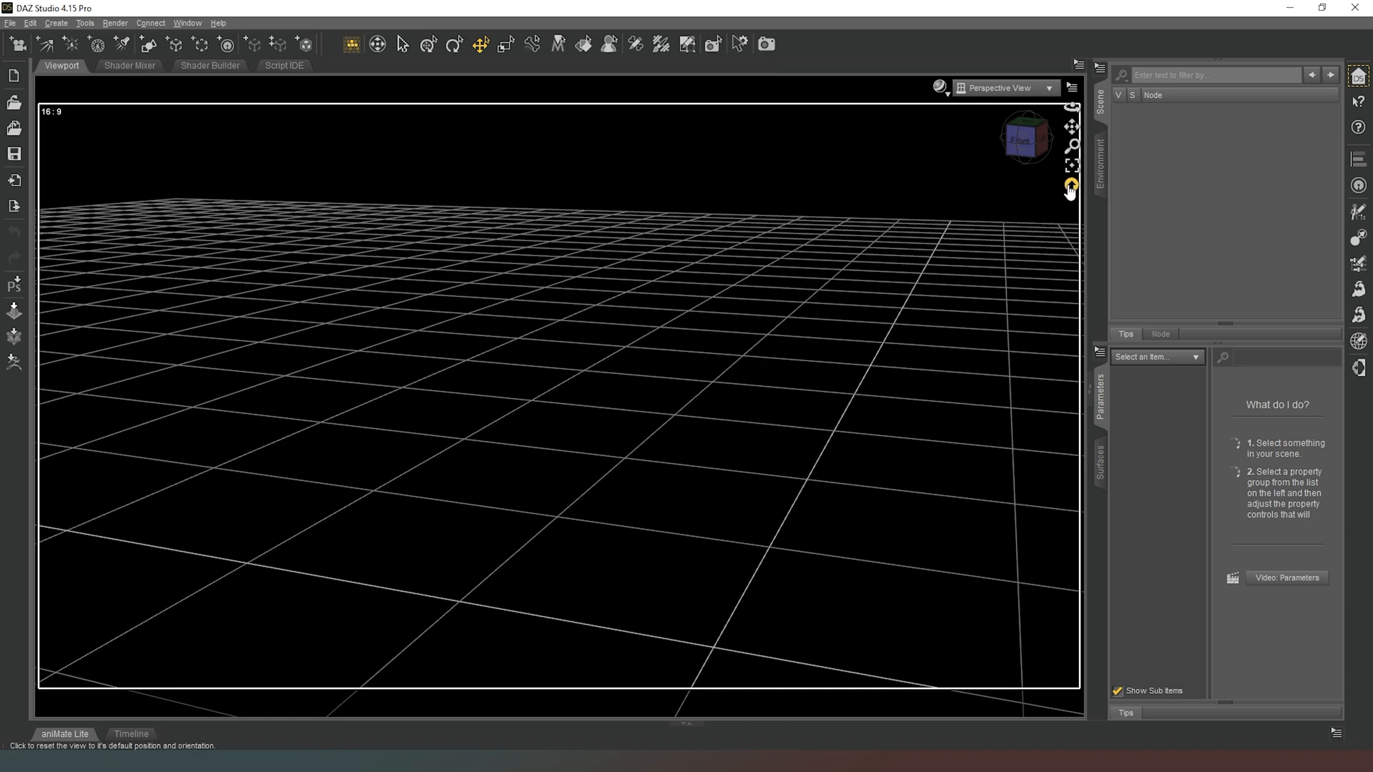
pyautogui.click(1071, 187)
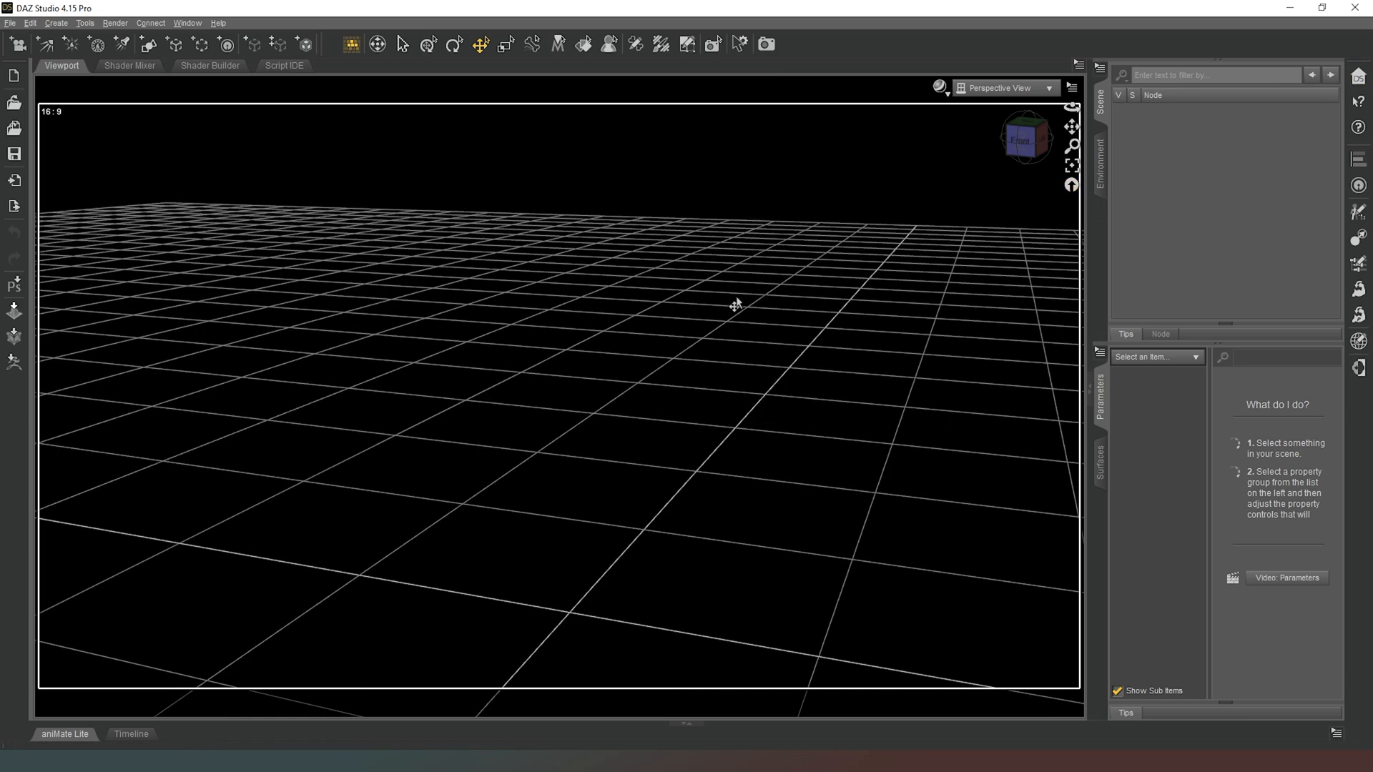
# Orbit and pan the empty scene with the Scene Navigator tool and return the view to its default orientation
pyautogui.click(377, 49)
pyautogui.moveTo(561, 396); pyautogui.dragTo(329, 393)
pyautogui.moveTo(329, 393); pyautogui.dragTo(343, 422, button='right')
pyautogui.moveTo(343, 422); pyautogui.dragTo(758, 208)
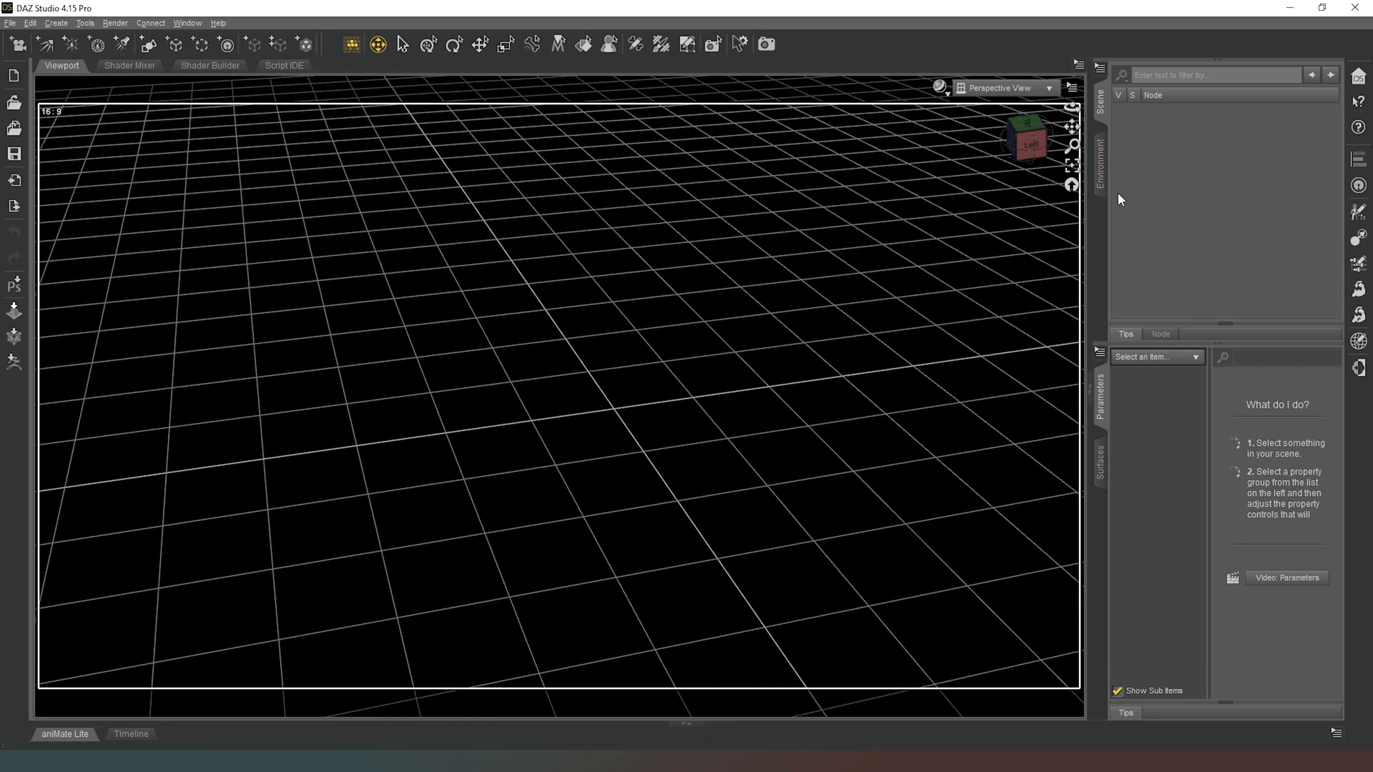
pyautogui.click(1070, 185)
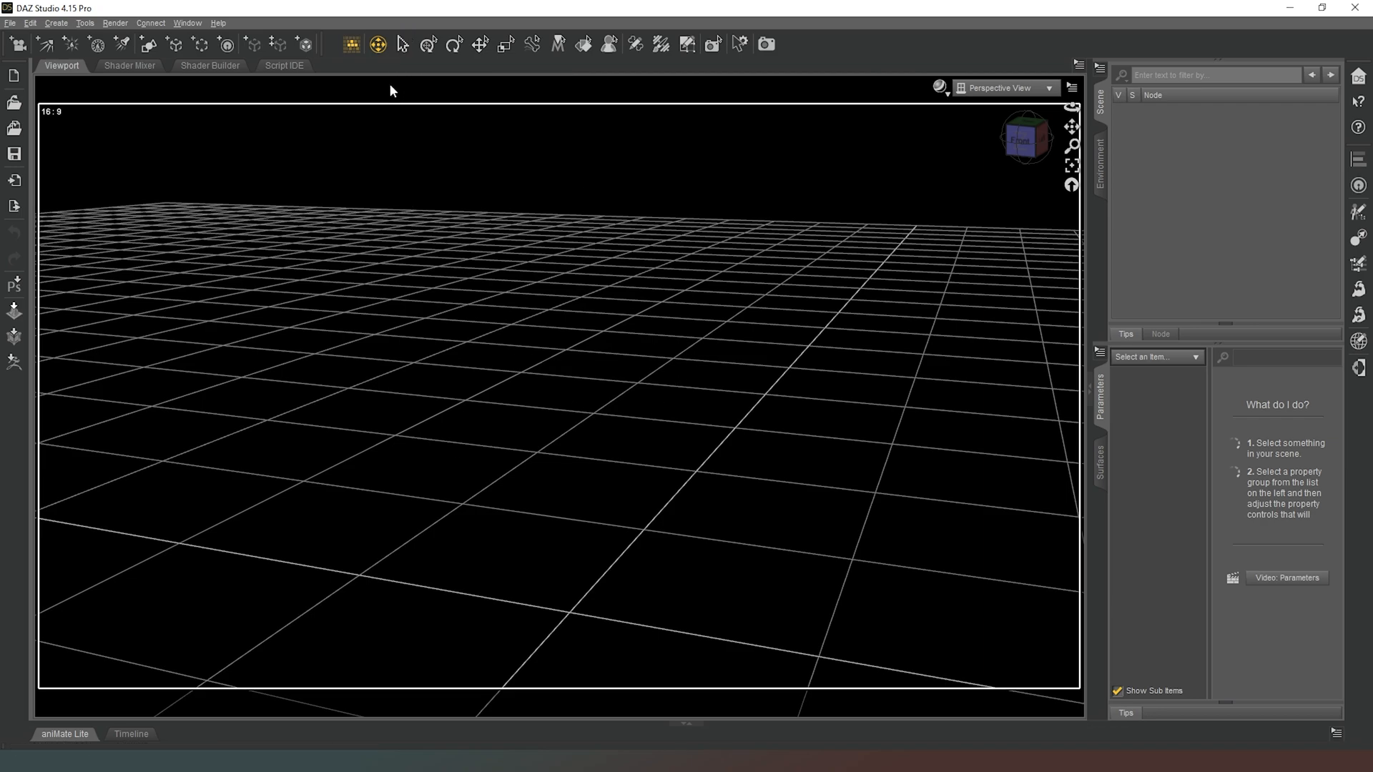
# Activate the Universal tool and create a 1 m cube primitive with Object Center origin and Y Positive primary axis
pyautogui.click(427, 51)
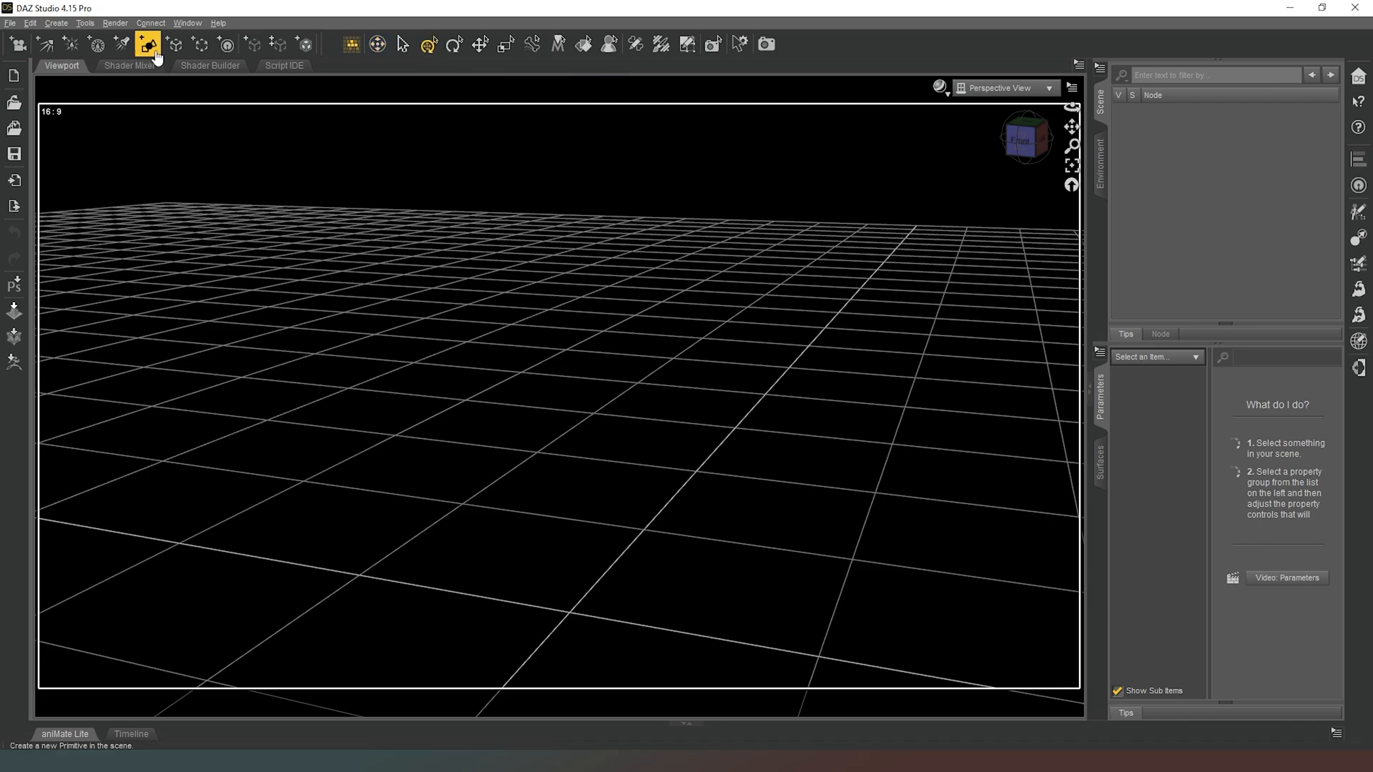
pyautogui.click(156, 56)
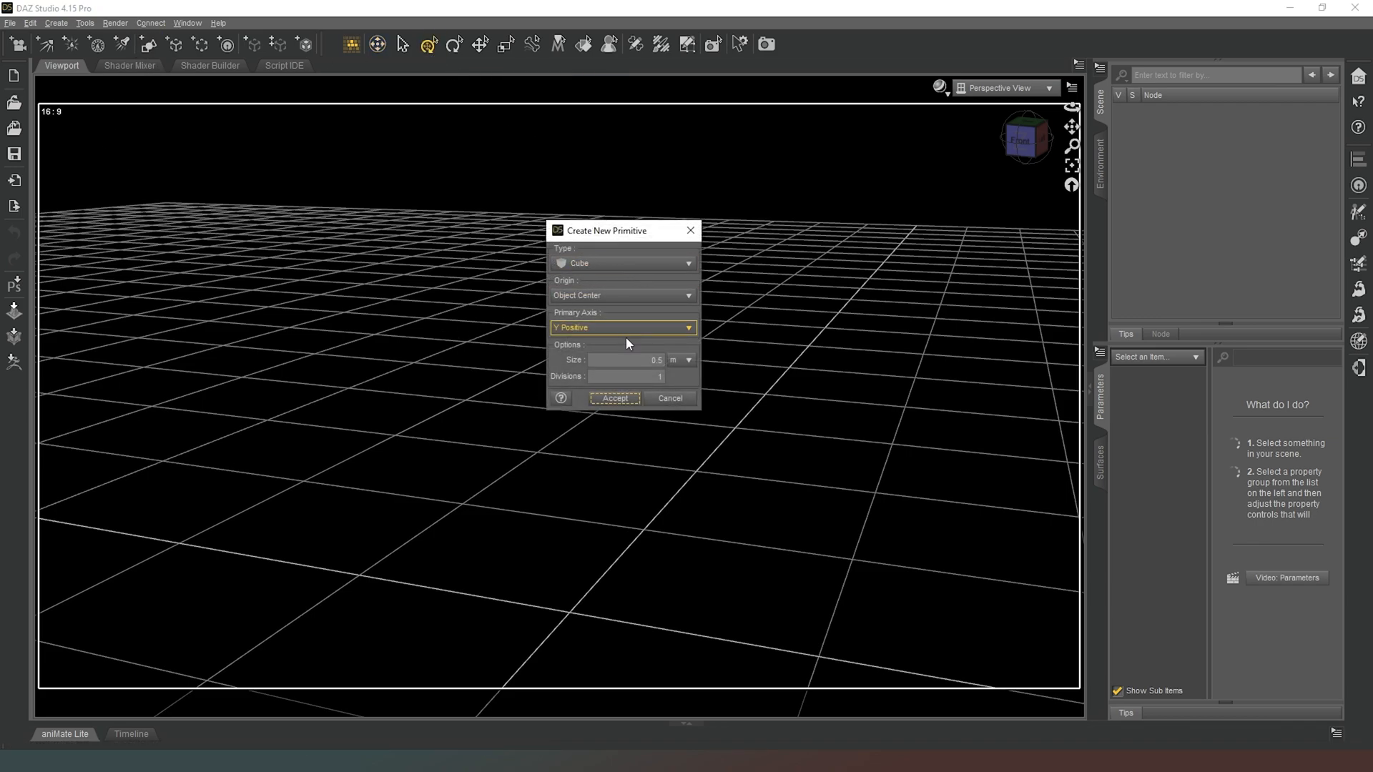
pyautogui.click(647, 359)
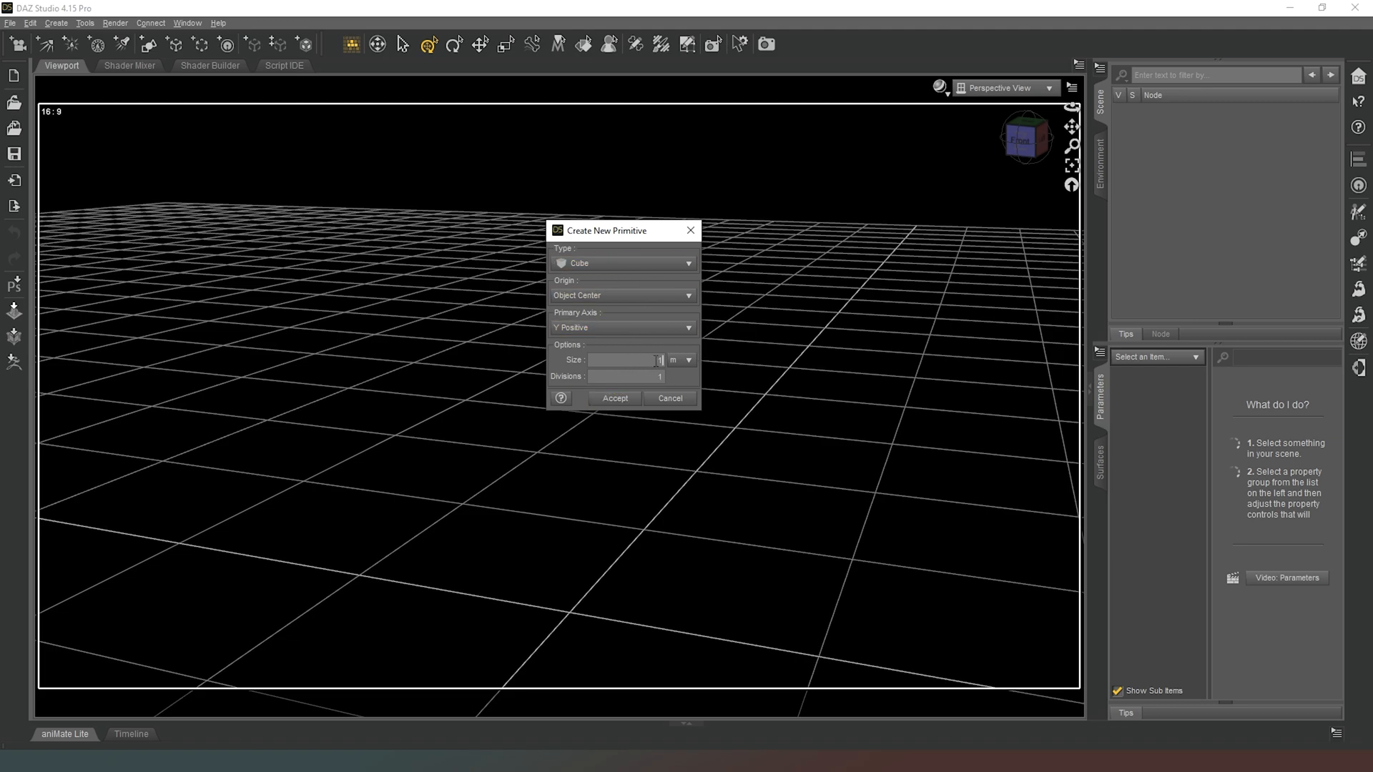
pyautogui.click(615, 398)
# Select the new cube and frame it up close in the perspective view
pyautogui.moveTo(1028, 145); pyautogui.dragTo(1027, 167)
pyautogui.scroll(-4, 889, 141)
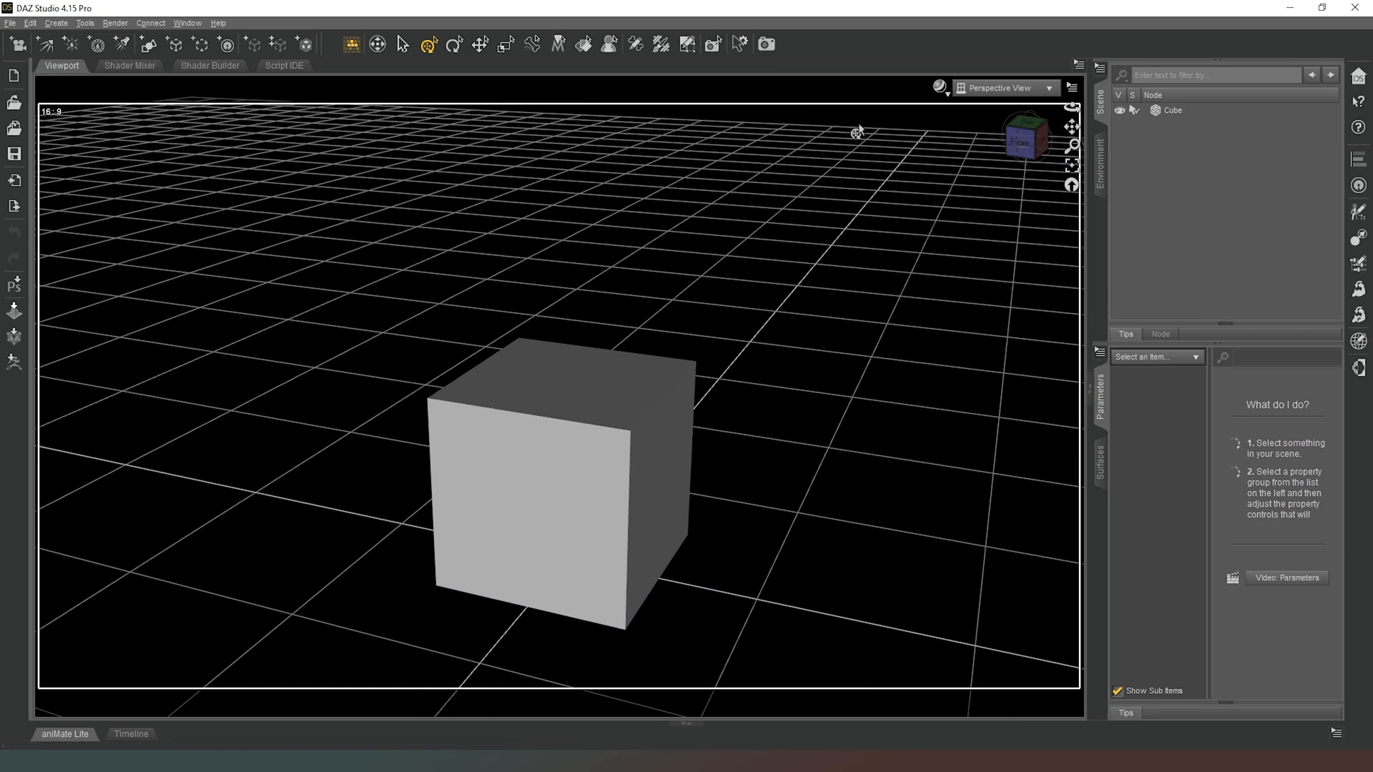
pyautogui.moveTo(629, 372); pyautogui.dragTo(617, 240, button='middle')
pyautogui.click(611, 267)
pyautogui.scroll(3, 929, 252)
pyautogui.moveTo(935, 253); pyautogui.dragTo(856, 282, button='middle')
pyautogui.scroll(3, 867, 273)
pyautogui.scroll(2, 1015, 223)
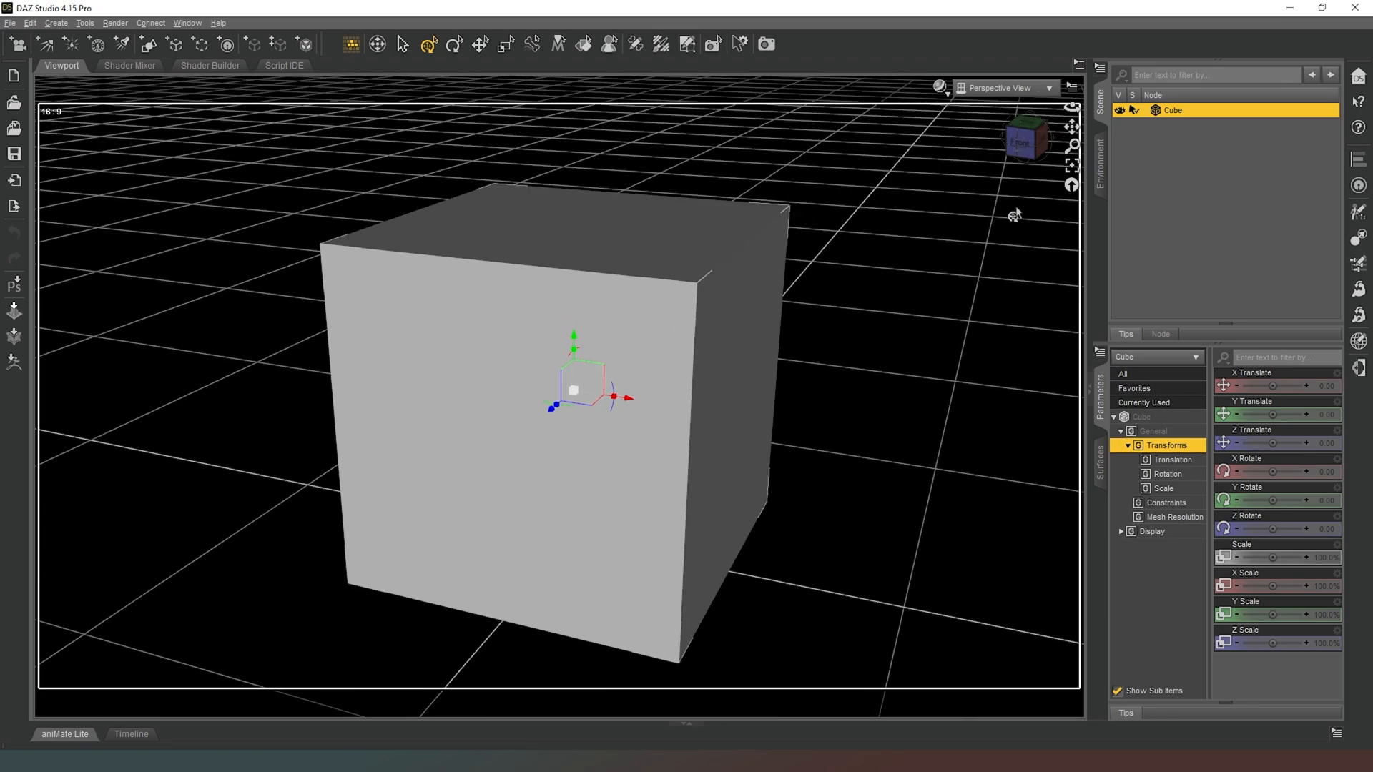
# Use the Universal tool to move, rotate and scale the cube to about 118.6% X and 119.4% Y, and undo the last Z rotation
pyautogui.moveTo(638, 409); pyautogui.dragTo(572, 336)
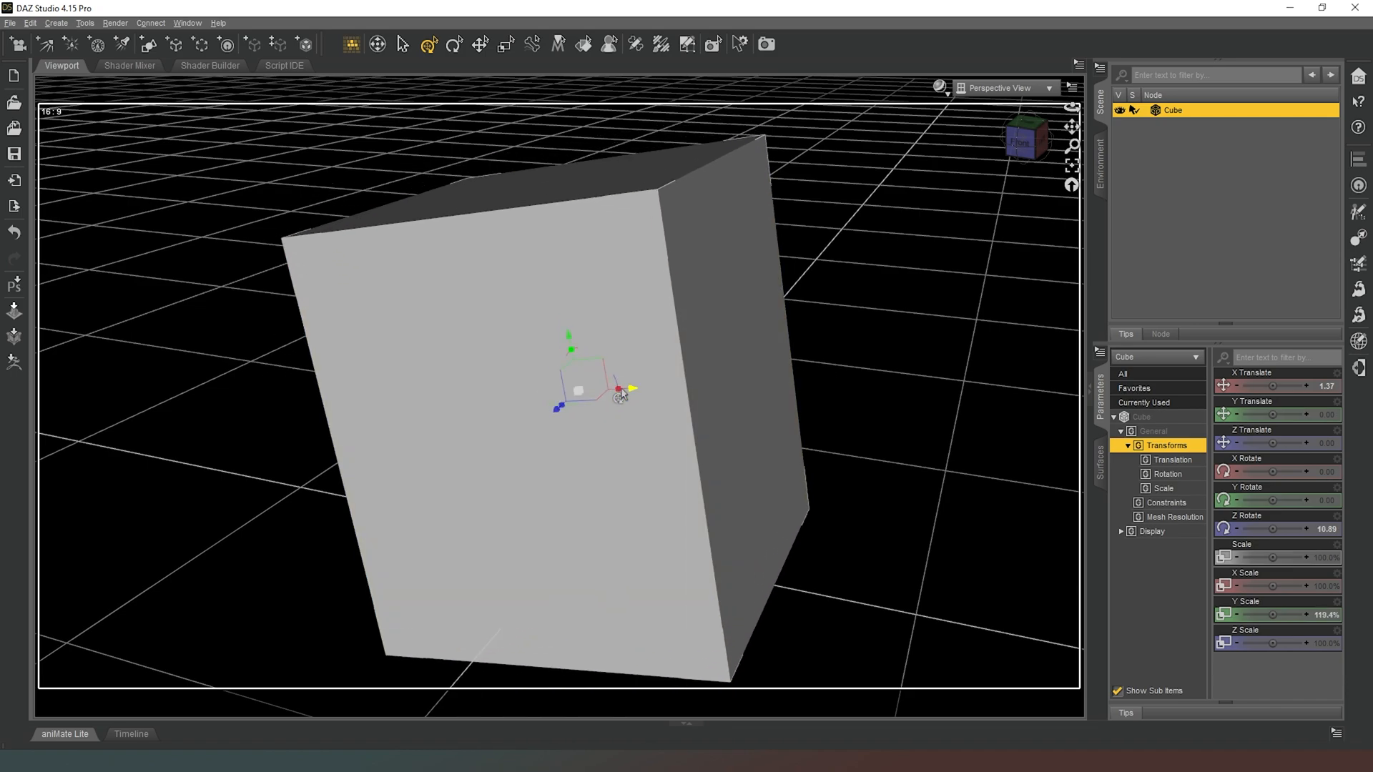
pyautogui.moveTo(620, 394); pyautogui.dragTo(632, 383)
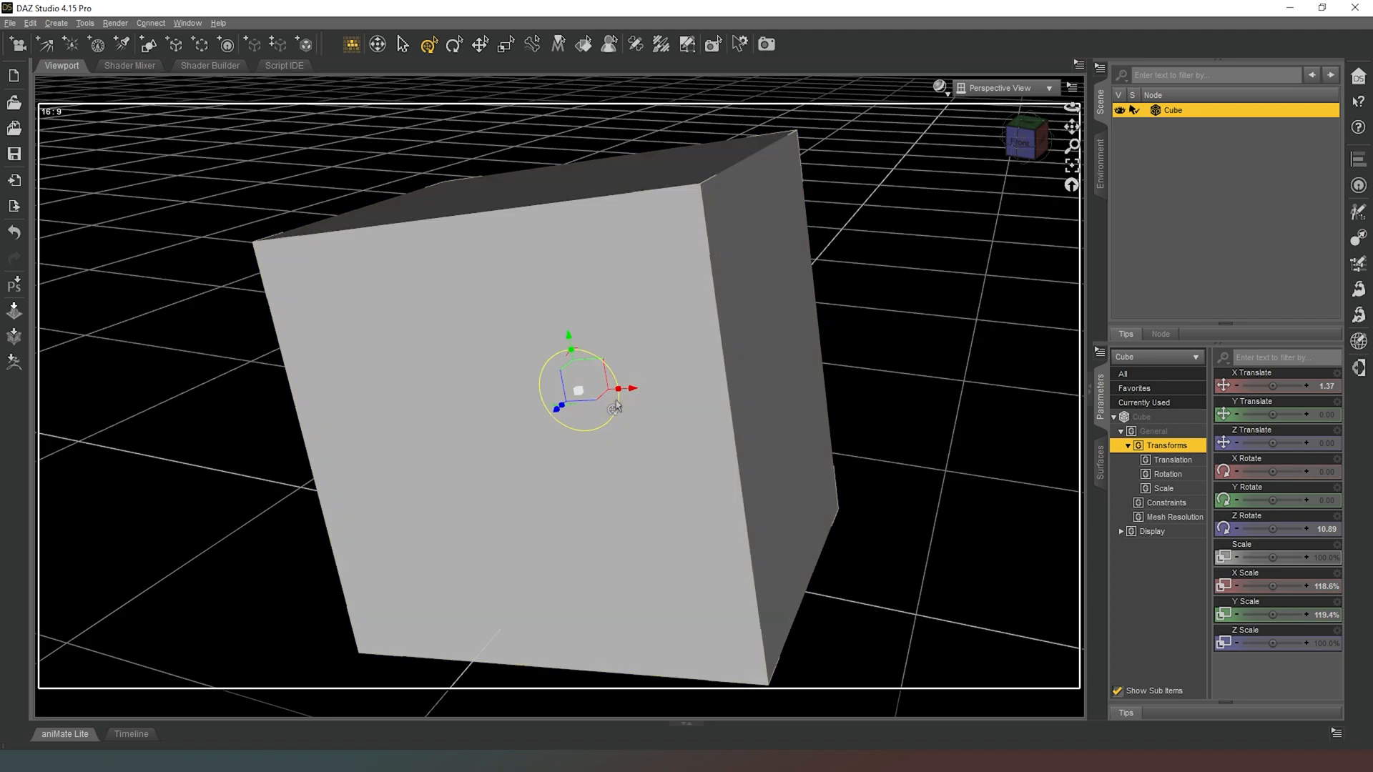
pyautogui.moveTo(615, 406); pyautogui.dragTo(619, 356)
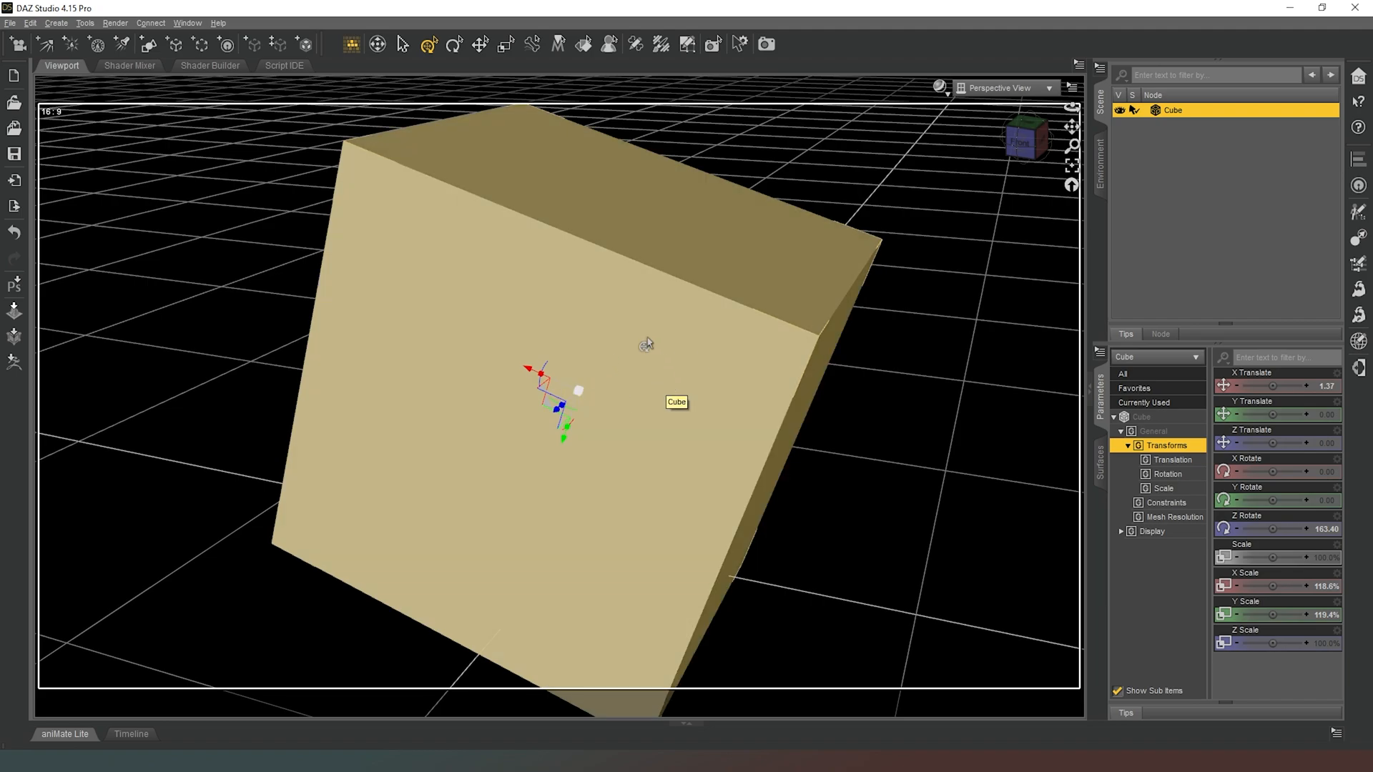
pyautogui.hotkey('ctrl', 'z')
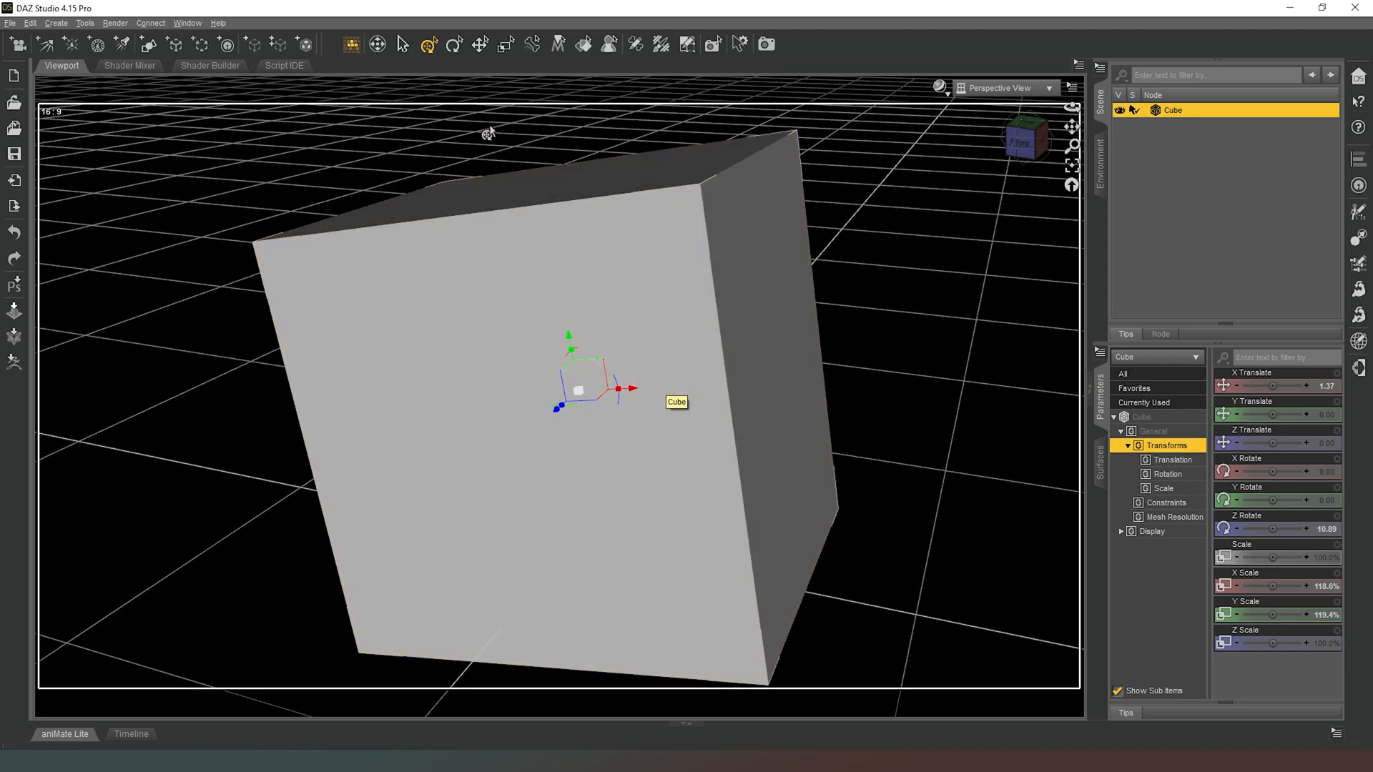
# Turn the cube with the Rotate tool to about 148.03 on X, -35.24 on Y and 29.03 on Z
pyautogui.click(458, 45)
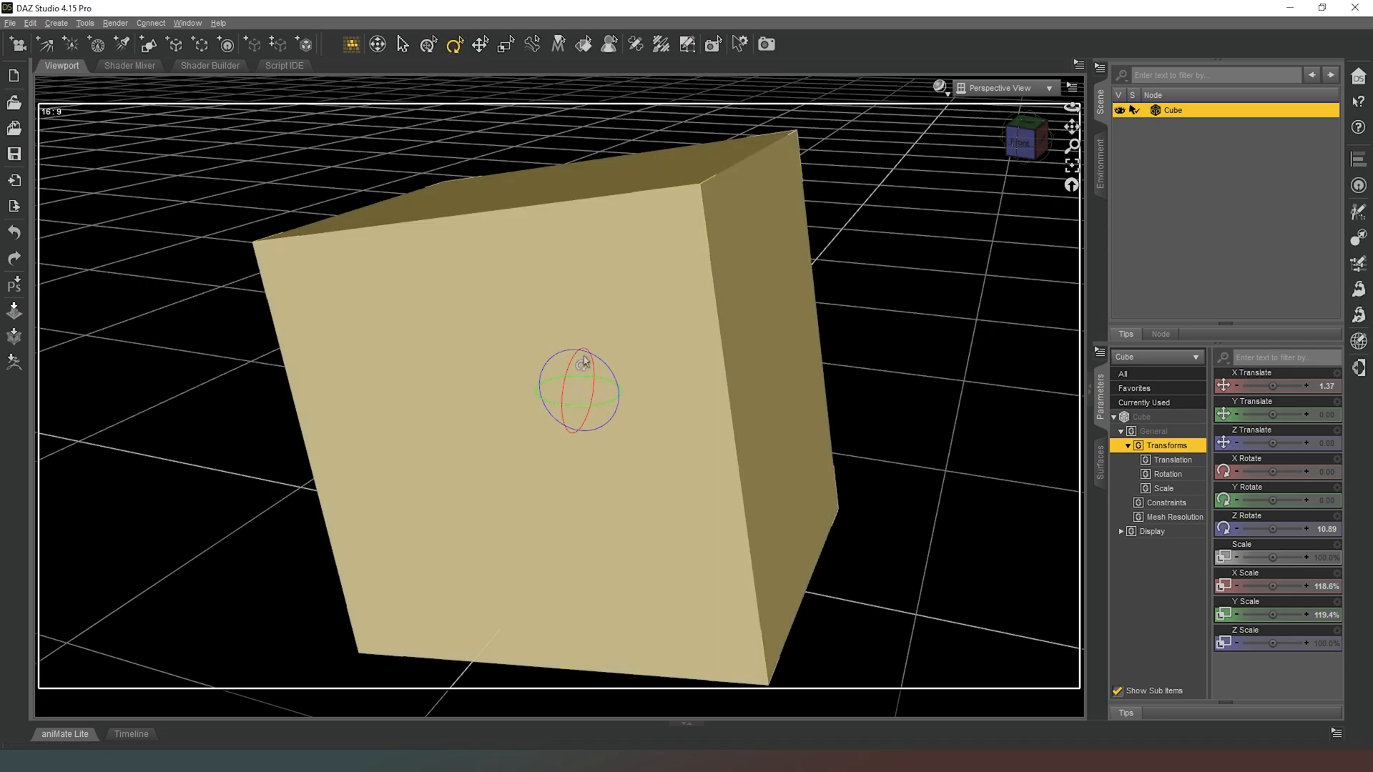
pyautogui.moveTo(585, 355); pyautogui.dragTo(650, 416)
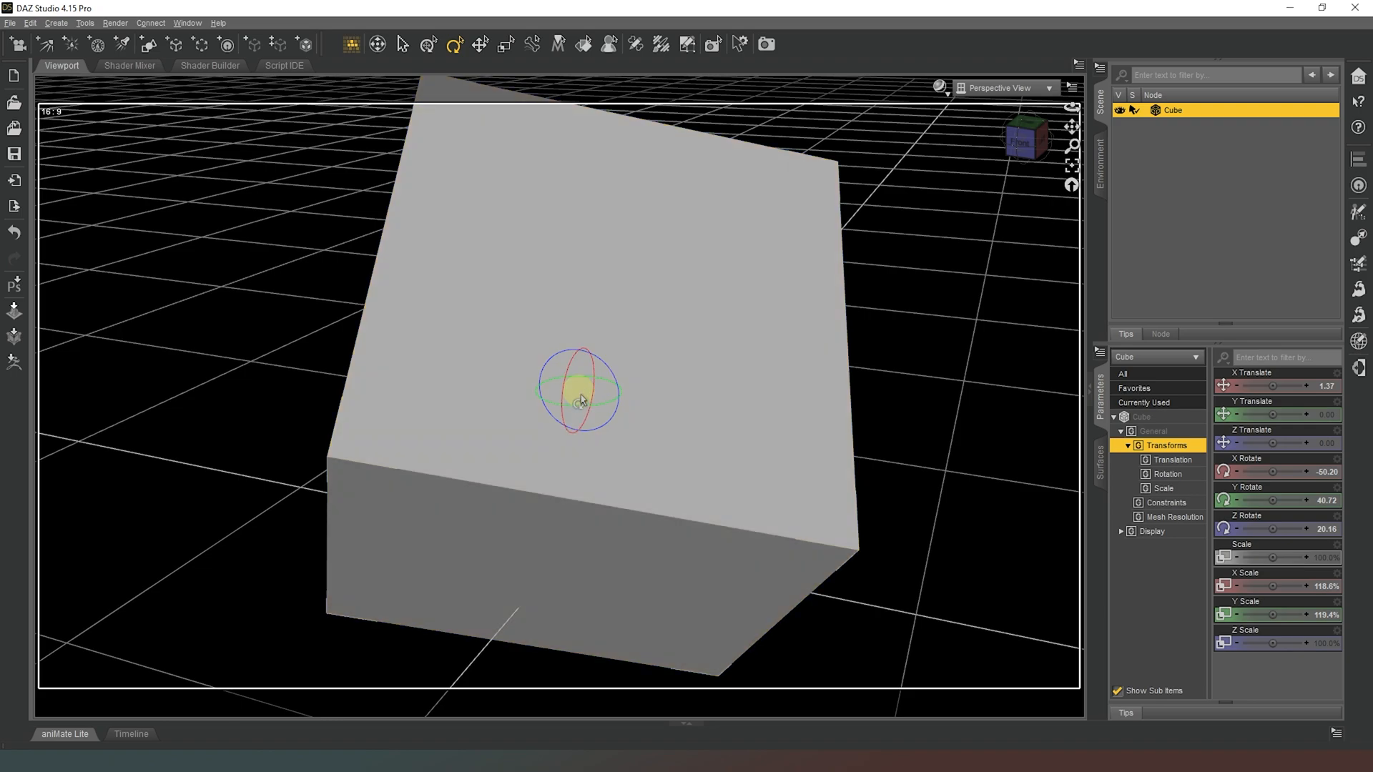
pyautogui.moveTo(580, 393); pyautogui.dragTo(588, 635)
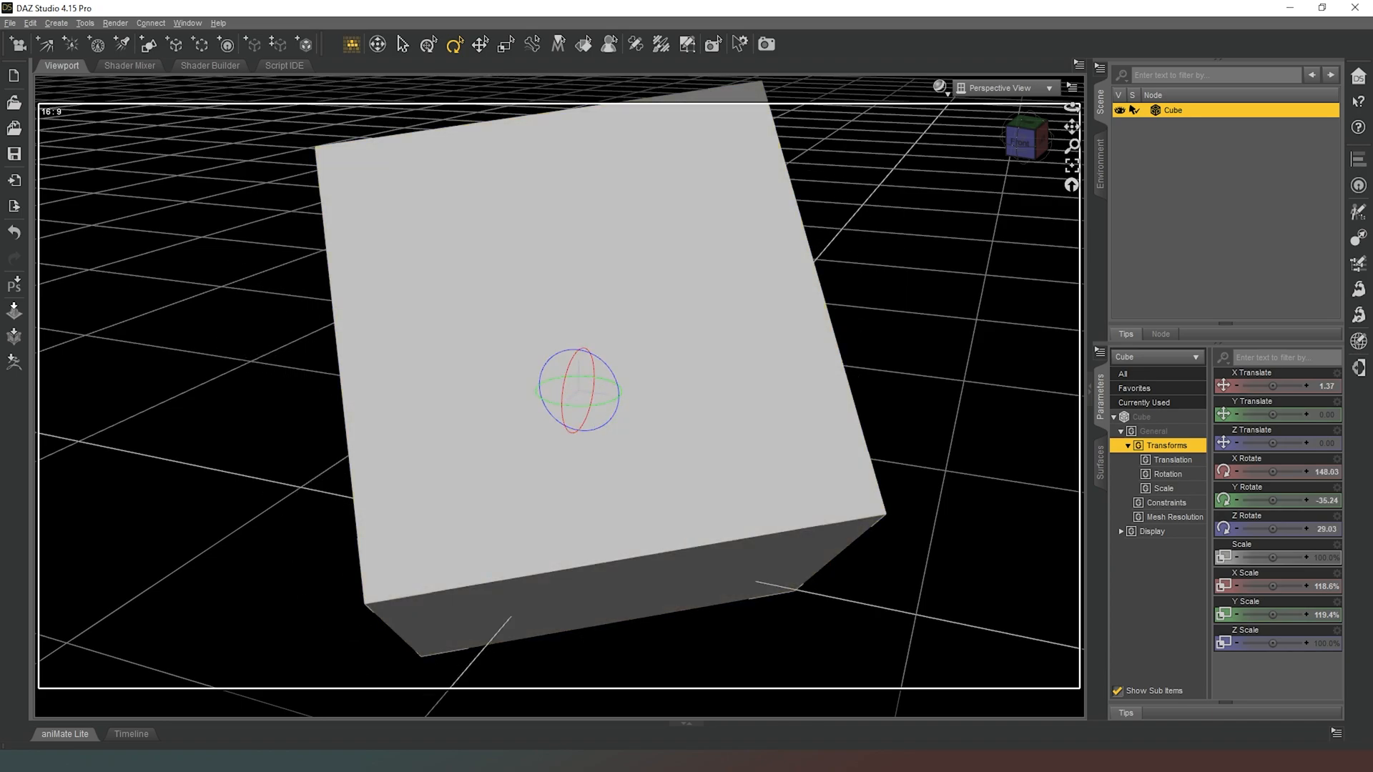
# Show the Tool Settings in the floating window and examine the Translate tool's options and coordinate choices
pyautogui.moveTo(0, 110); pyautogui.dragTo(656, 119)
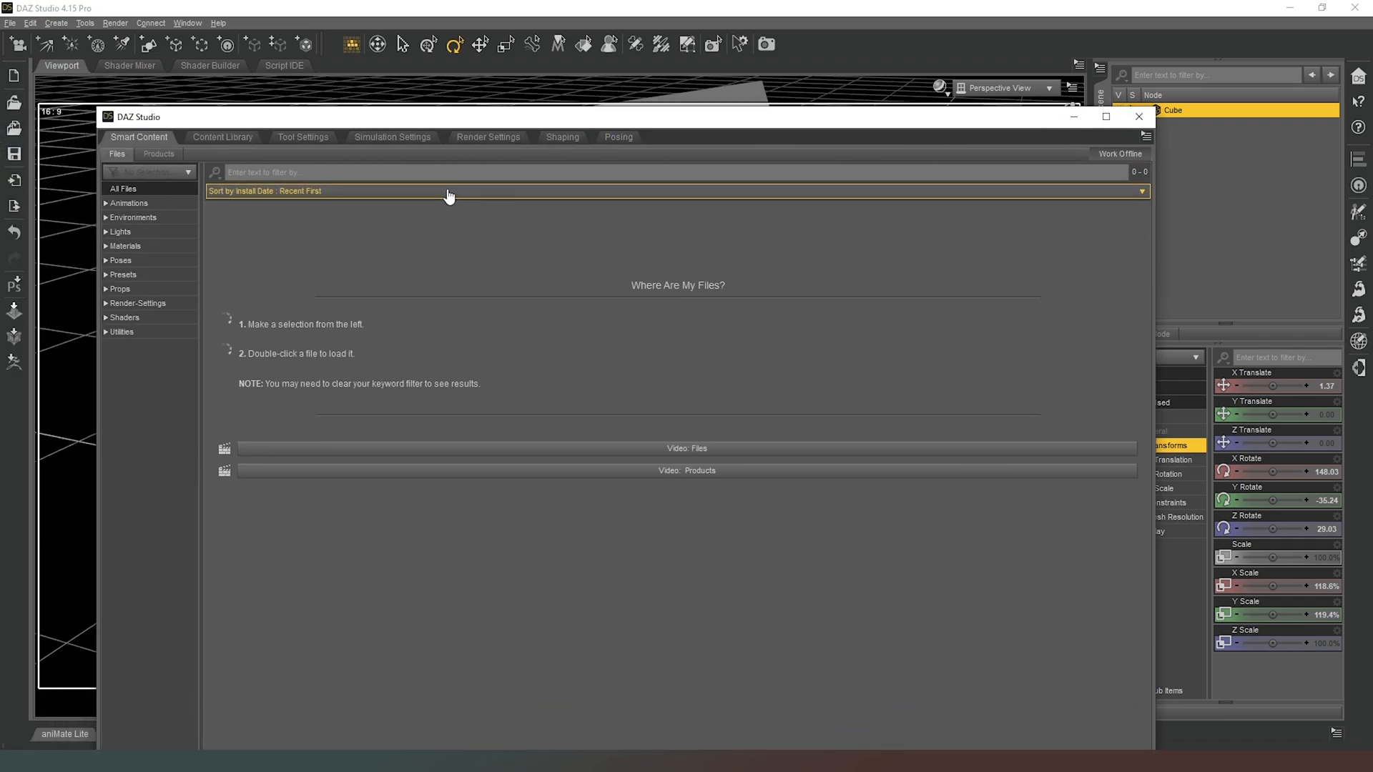
pyautogui.click(303, 137)
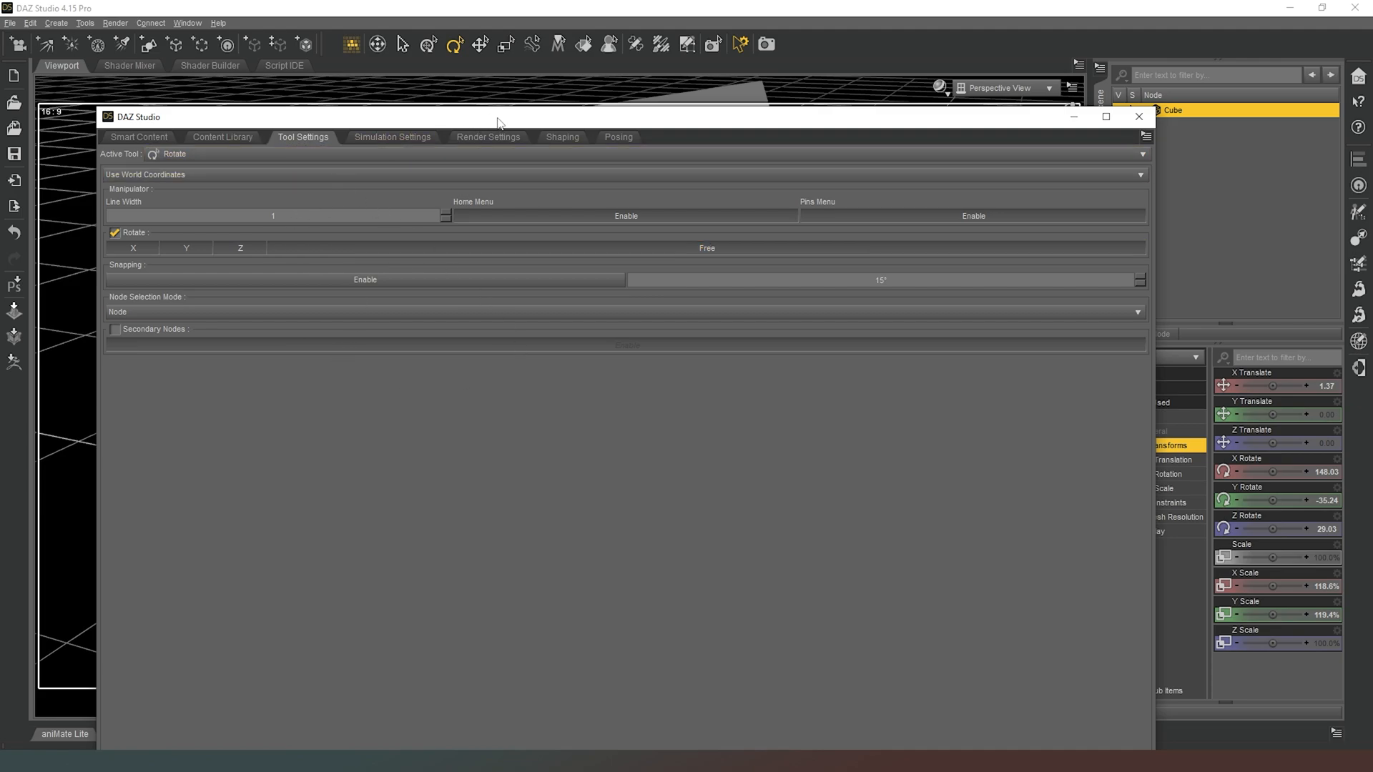
pyautogui.moveTo(498, 123); pyautogui.dragTo(443, 111)
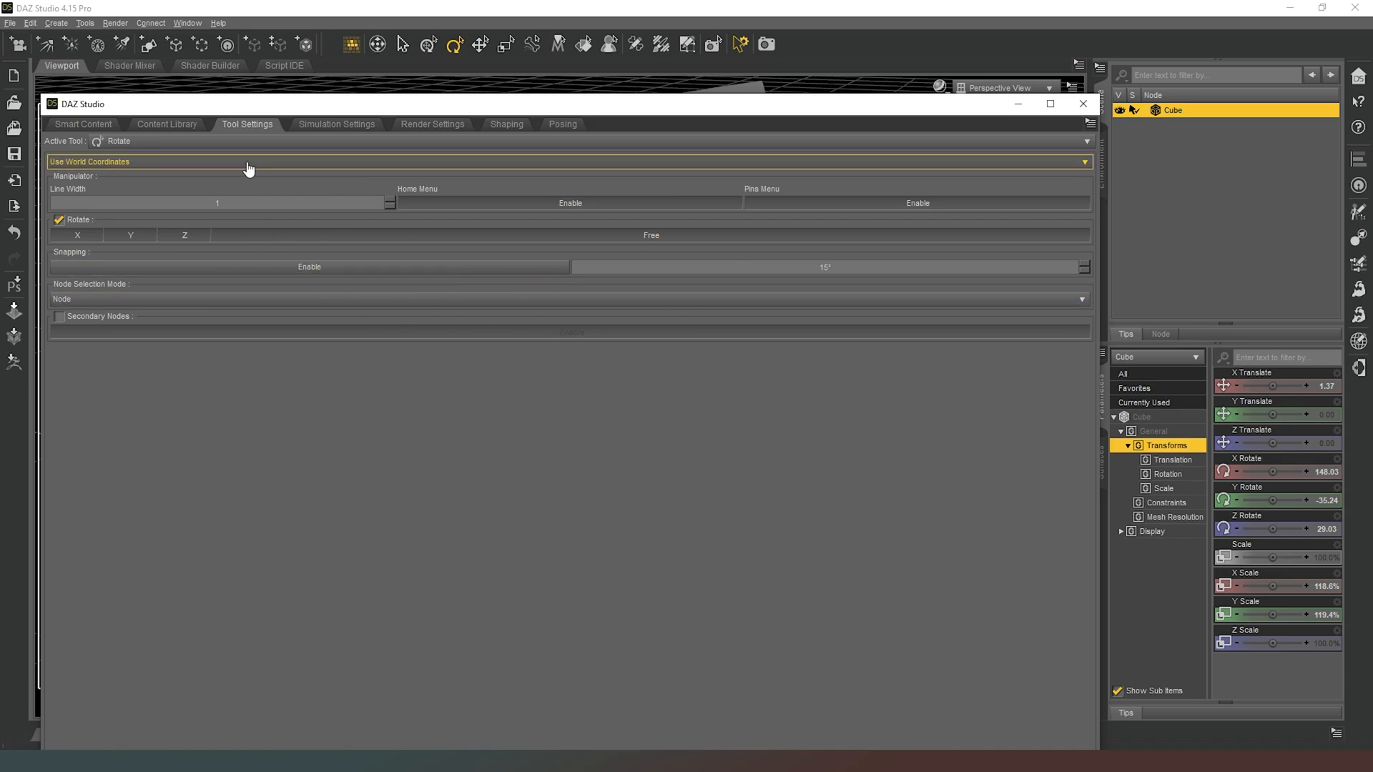
pyautogui.click(265, 143)
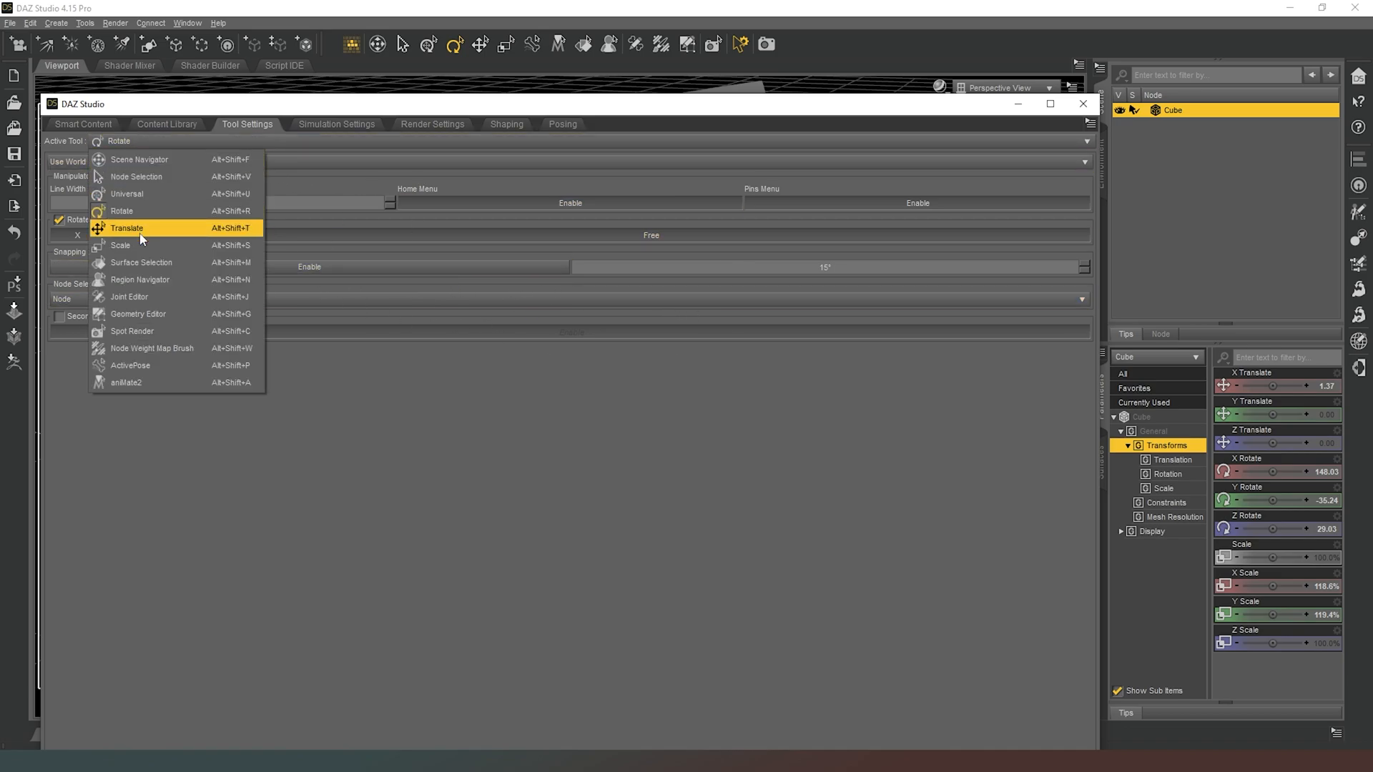
pyautogui.click(164, 228)
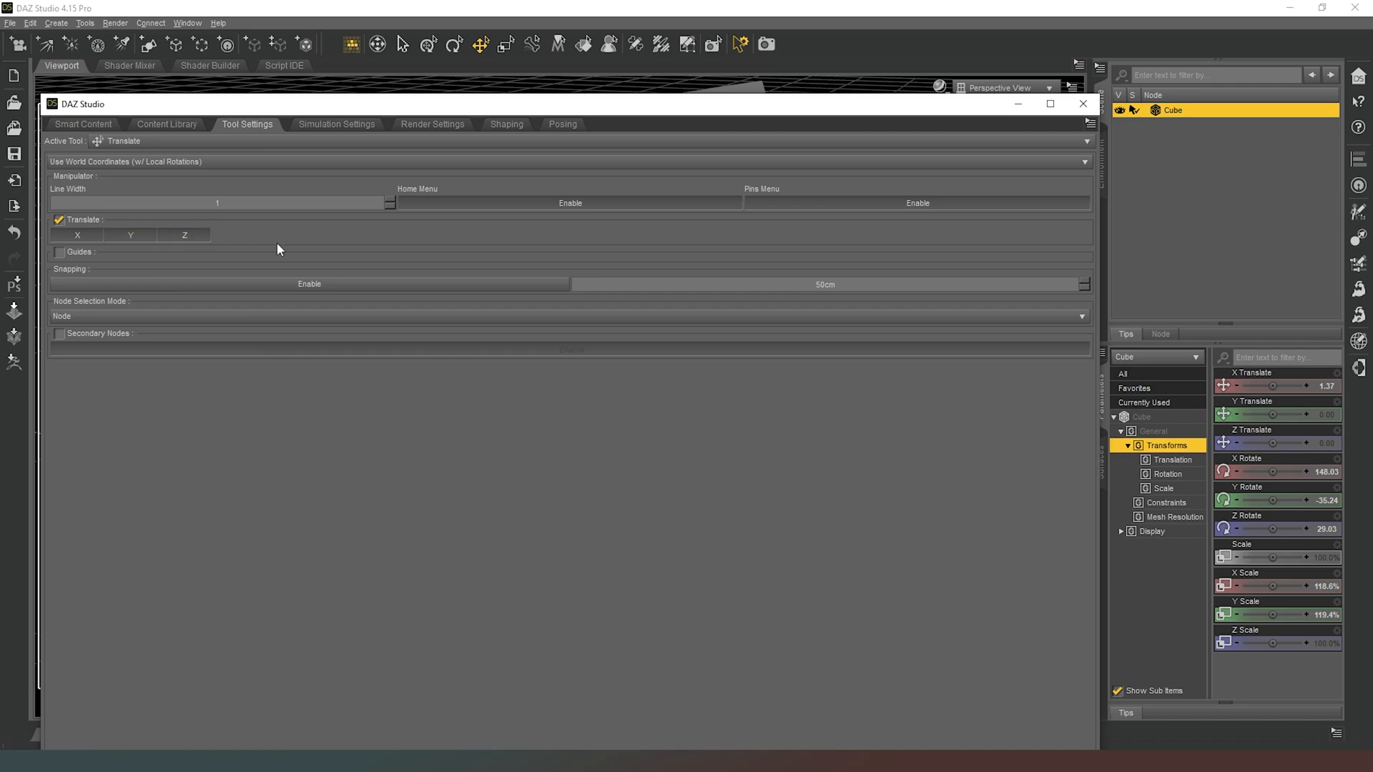
pyautogui.click(254, 163)
pyautogui.click(262, 165)
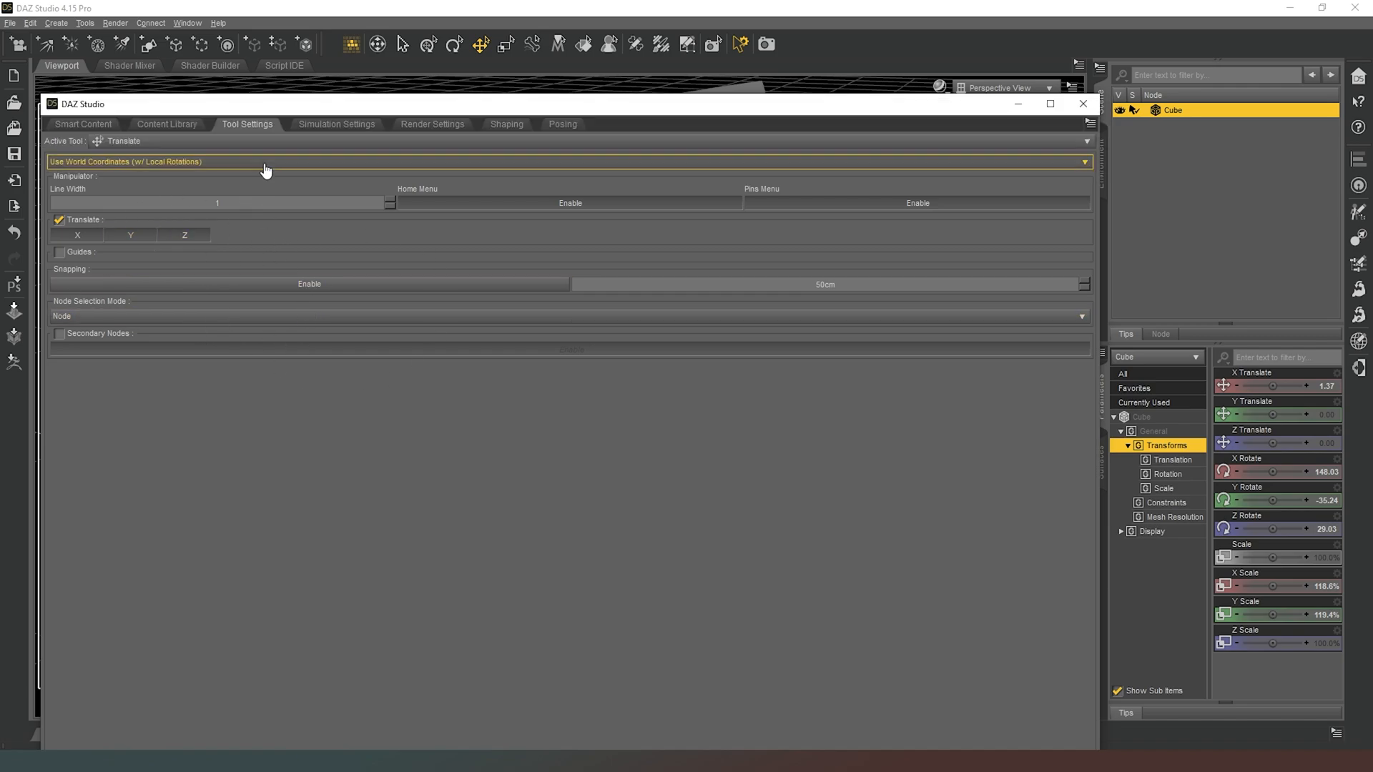
# Examine the Geometry Editor's settings and return the active tool to Rotate
pyautogui.click(268, 143)
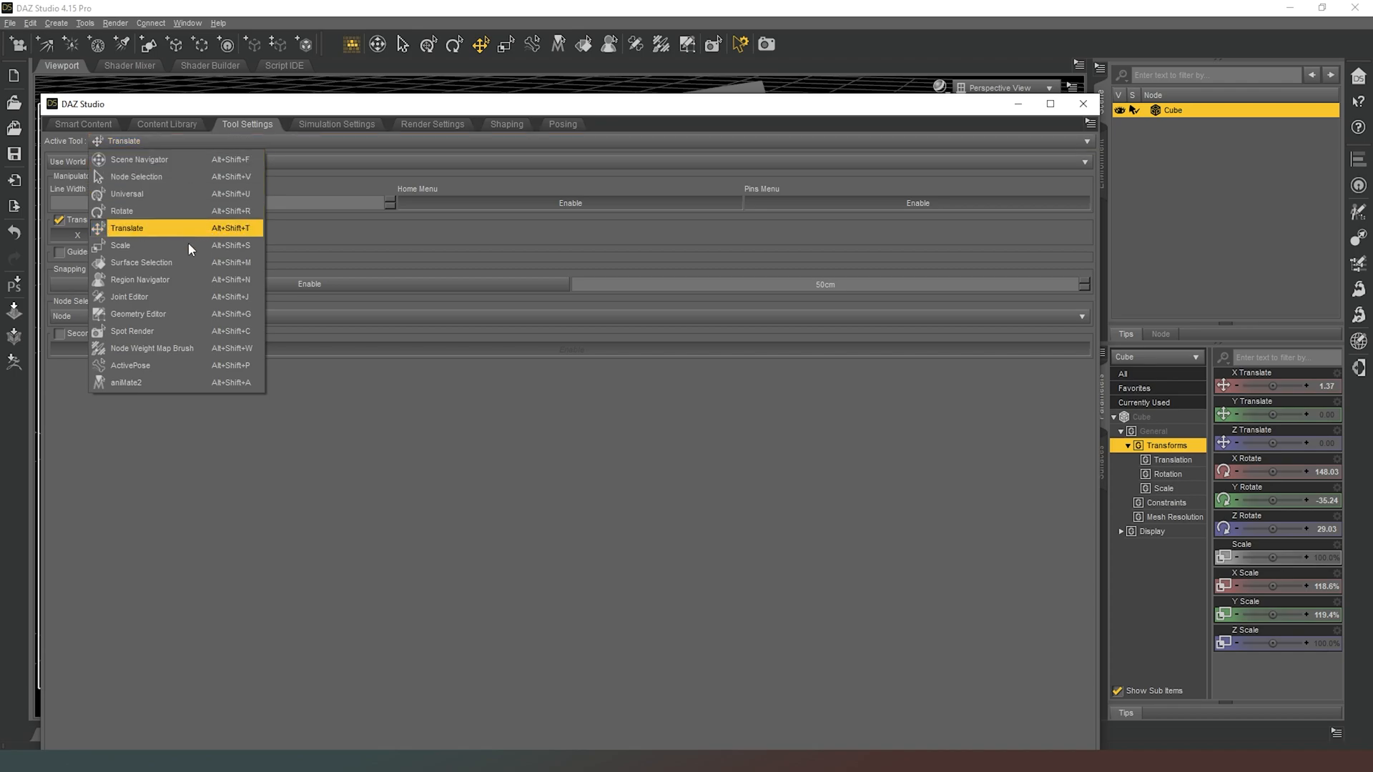
pyautogui.click(143, 314)
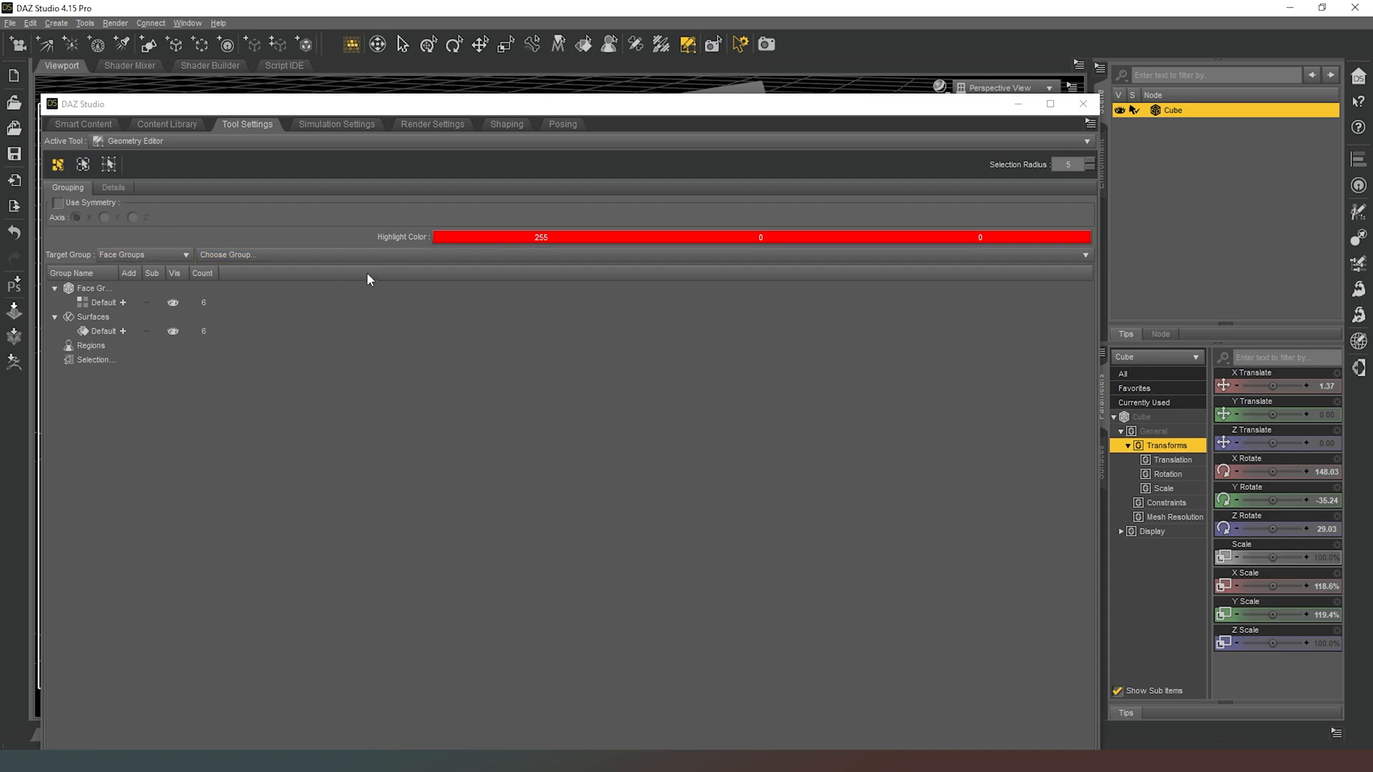
pyautogui.click(272, 146)
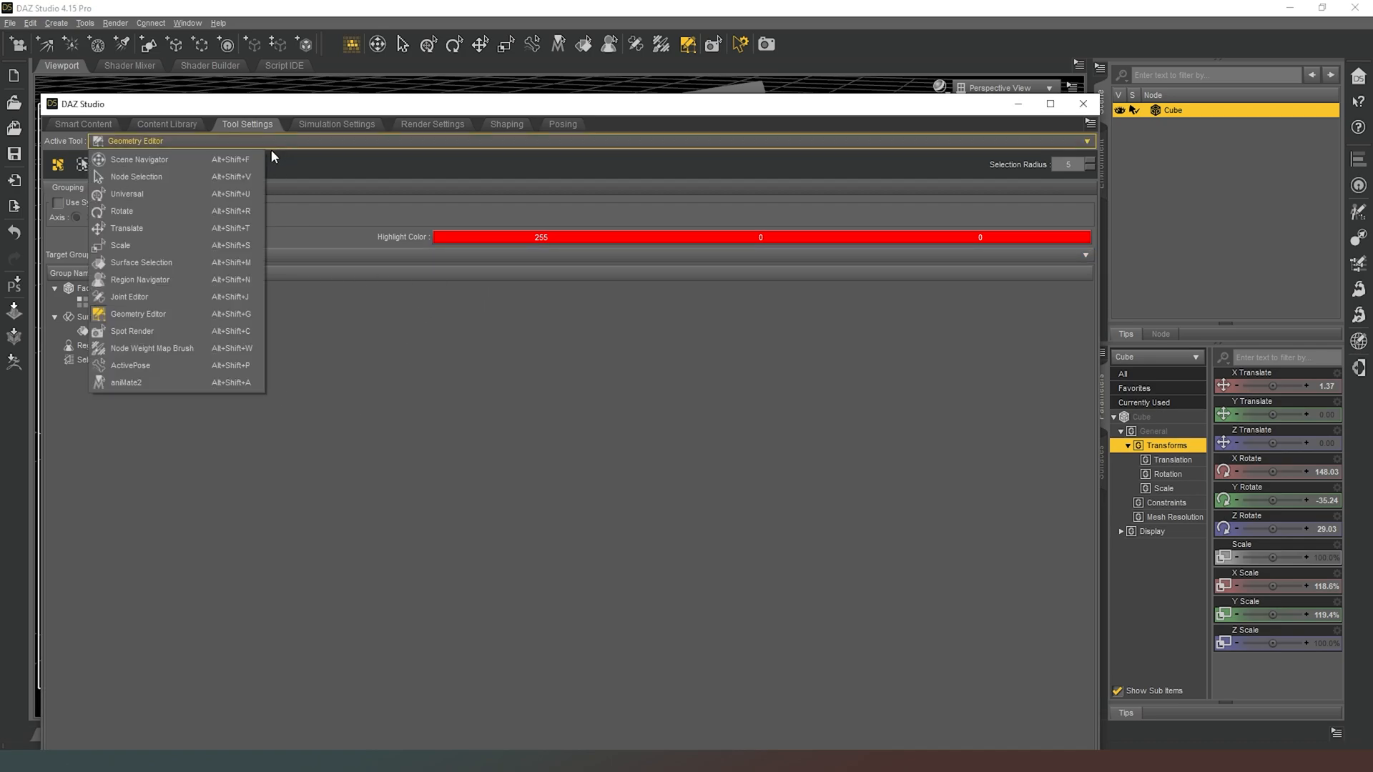
pyautogui.click(137, 209)
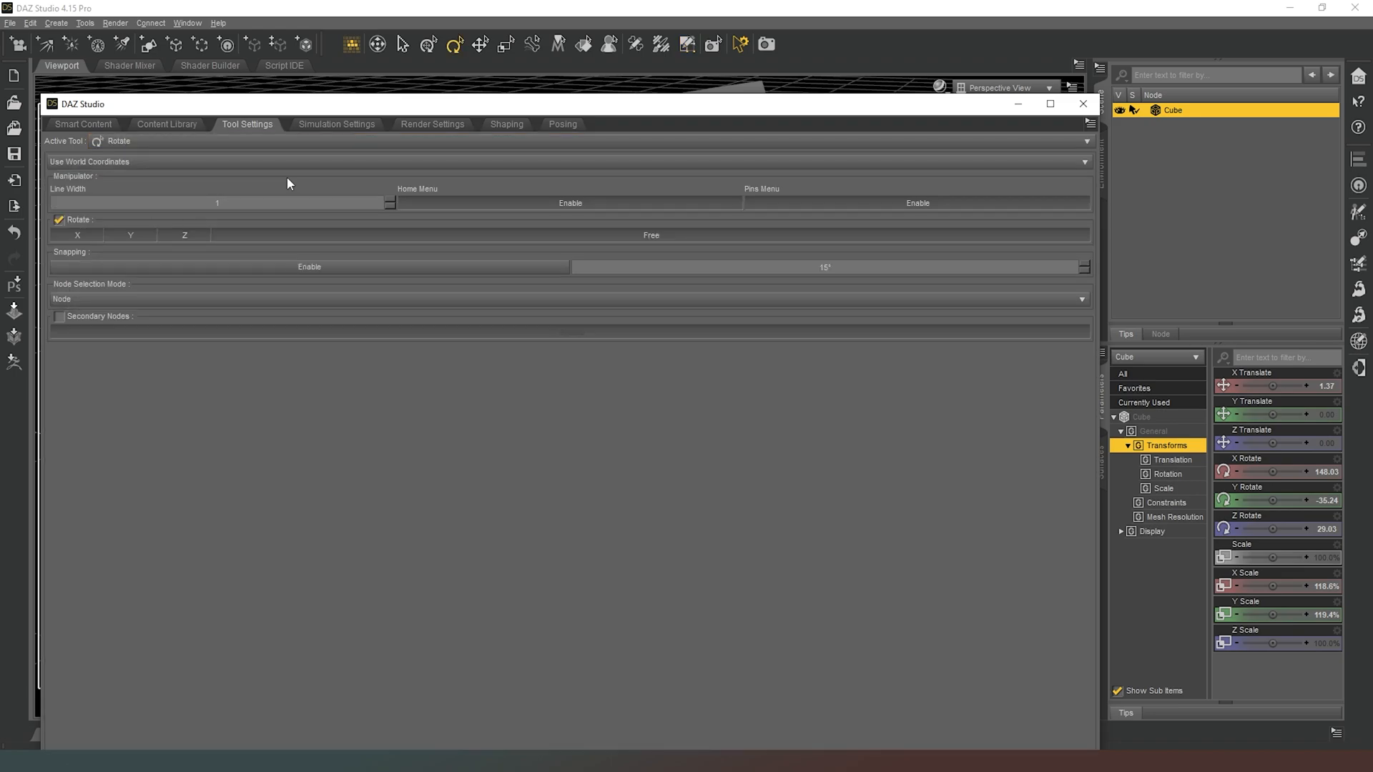
# Switch the Rotate tool to local coordinates and rotate the cube to about 1.97 on X, -156.10 on Y and 97.87 on Z
pyautogui.click(151, 163)
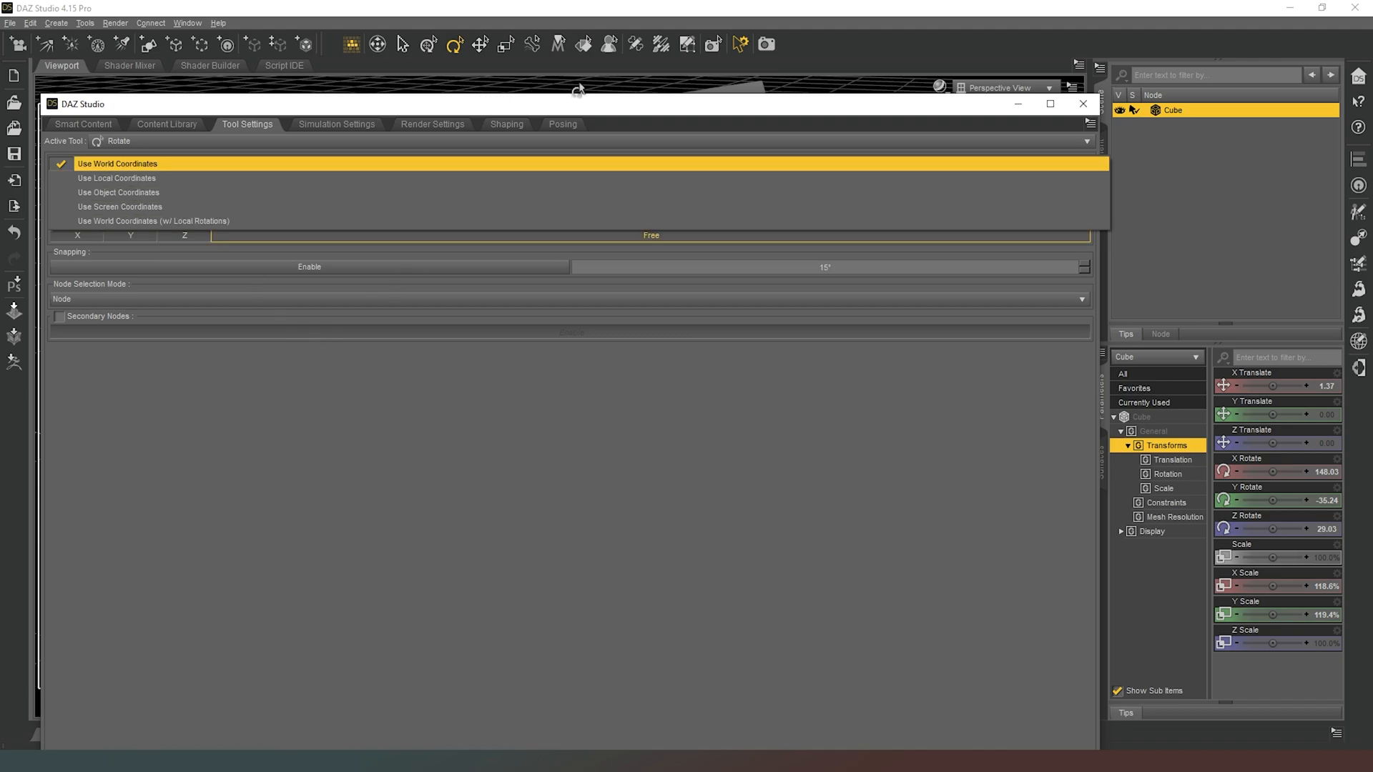
pyautogui.click(615, 106)
pyautogui.moveTo(592, 108); pyautogui.dragTo(0, 65)
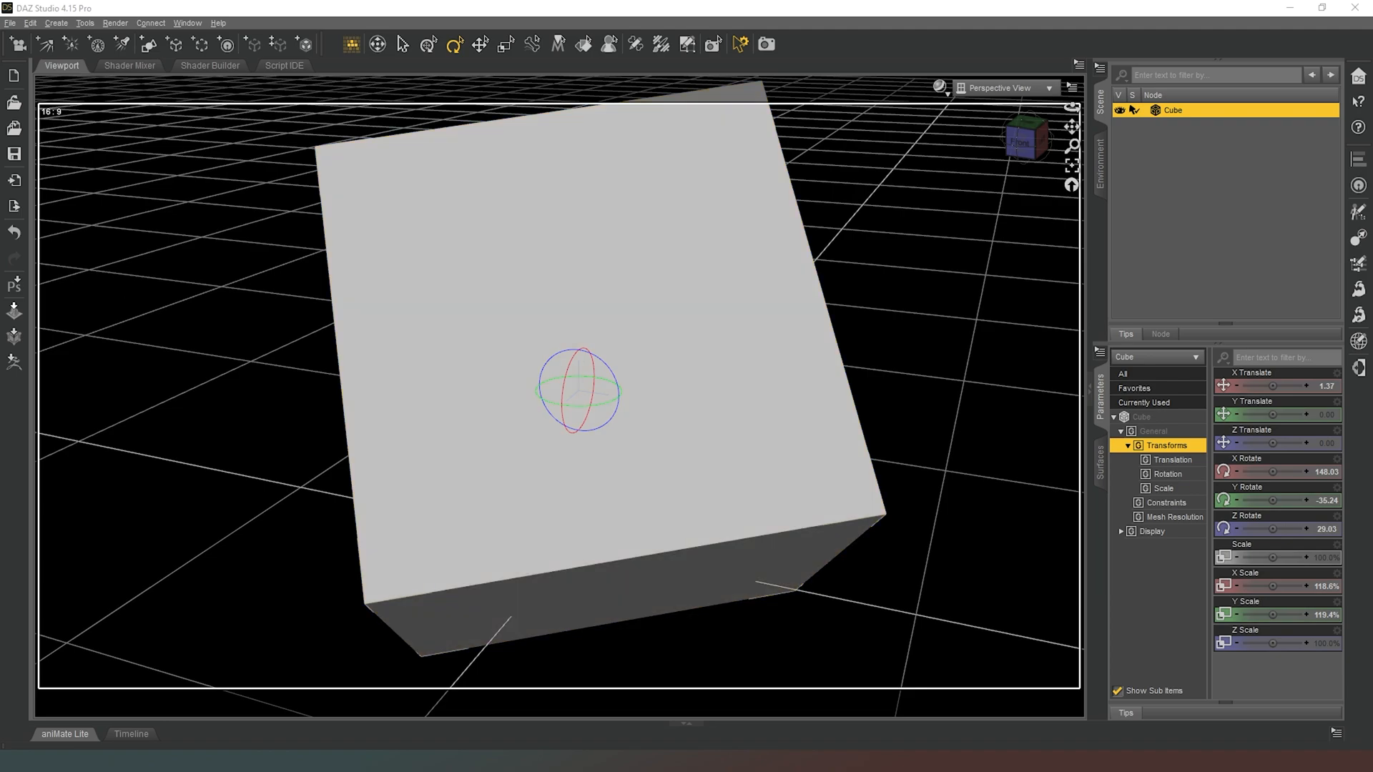
pyautogui.moveTo(0, 83); pyautogui.dragTo(0, 141)
pyautogui.click(361, 166)
pyautogui.click(223, 181)
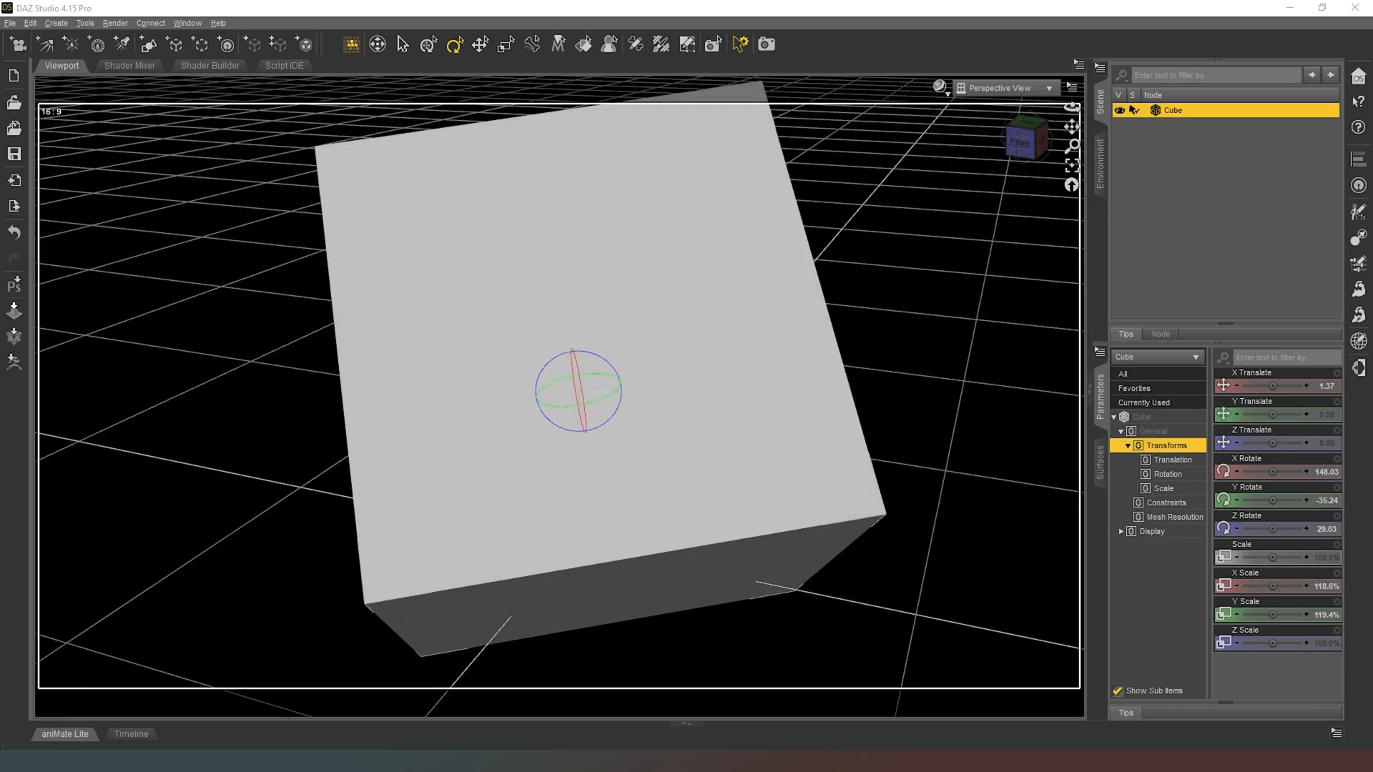
pyautogui.moveTo(582, 390)
pyautogui.mouseDown()
pyautogui.moveTo(575, 377)
pyautogui.moveTo(572, 413)
pyautogui.moveTo(609, 400)
pyautogui.moveTo(567, 394)
pyautogui.mouseUp()
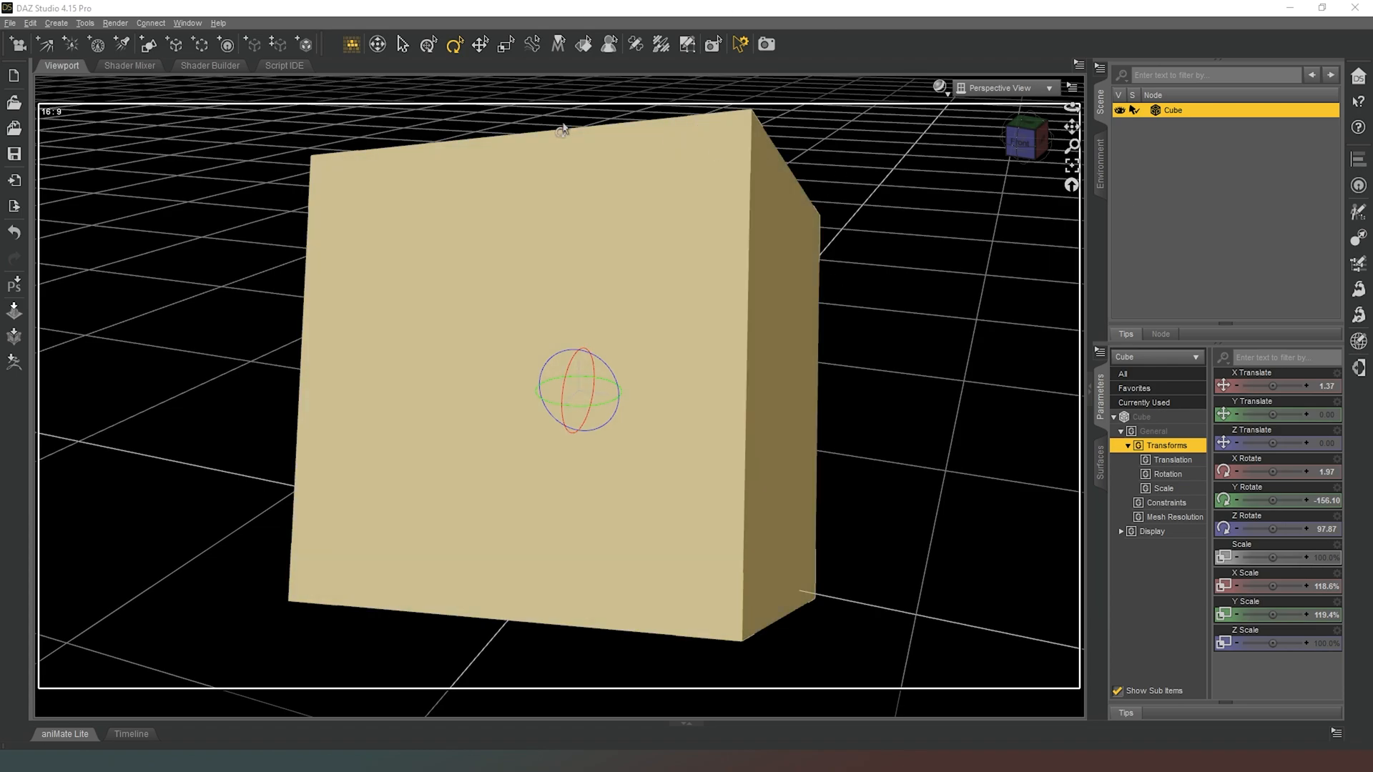
# Reset the cube's X Translate and its X, Y and Z Rotate values to 0
pyautogui.moveTo(1022, 135); pyautogui.dragTo(1022, 144)
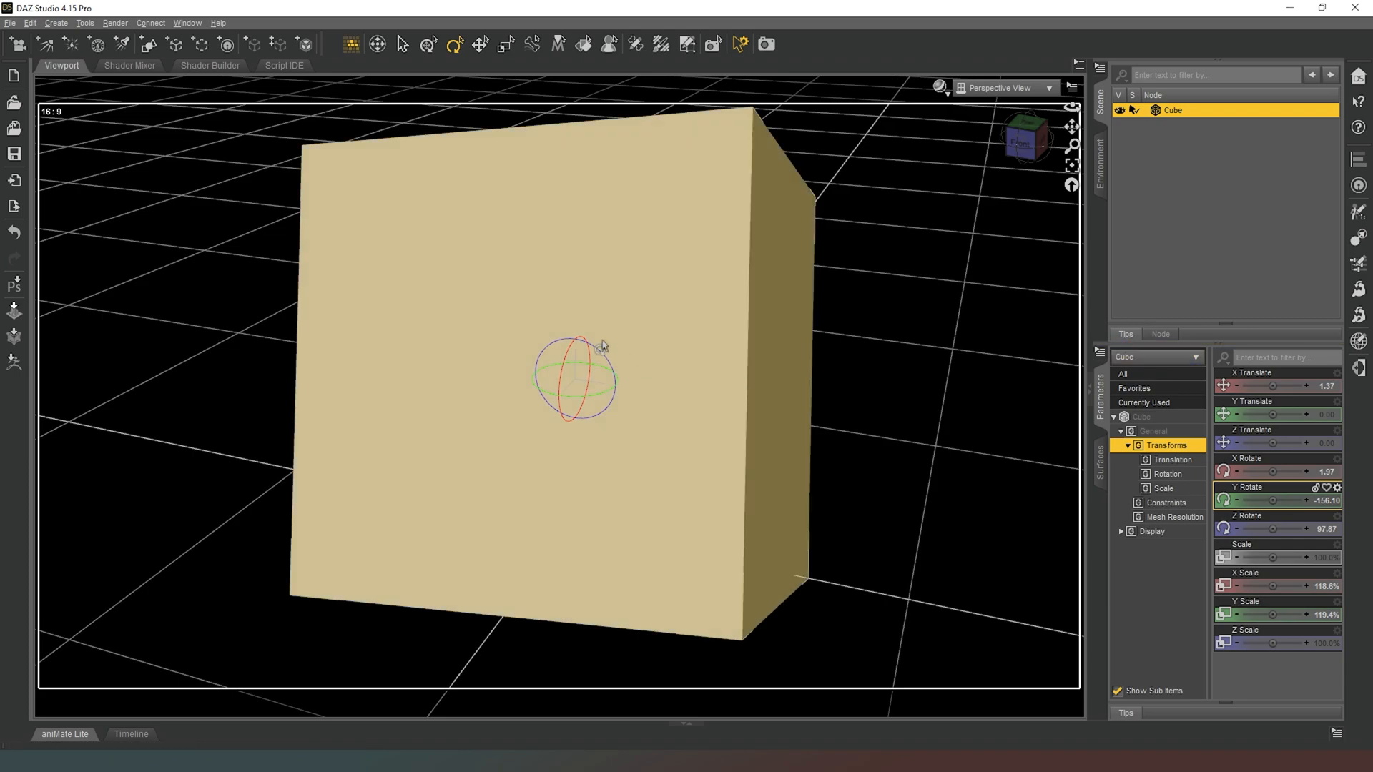
pyautogui.click(1327, 386)
pyautogui.write('0')
pyautogui.click(1326, 472)
pyautogui.write('0')
pyautogui.click(1326, 501)
pyautogui.write('0')
pyautogui.click(1327, 529)
pyautogui.write('0')
# Set the cube's X Scale and Y Scale to 100%
pyautogui.click(1326, 586)
pyautogui.write('0')
pyautogui.press('BackSpace')
pyautogui.write('100')
pyautogui.click(1334, 616)
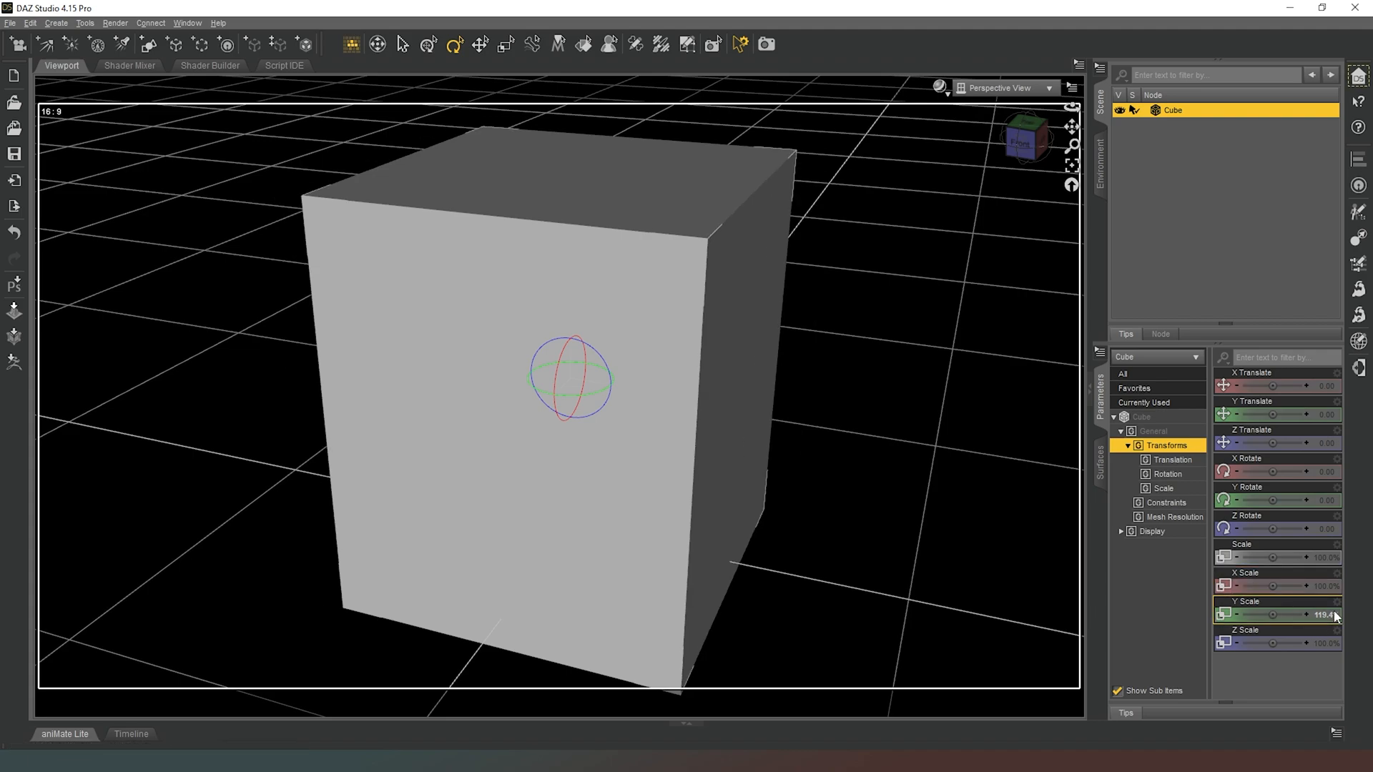
pyautogui.write('100')
pyautogui.click(1290, 666)
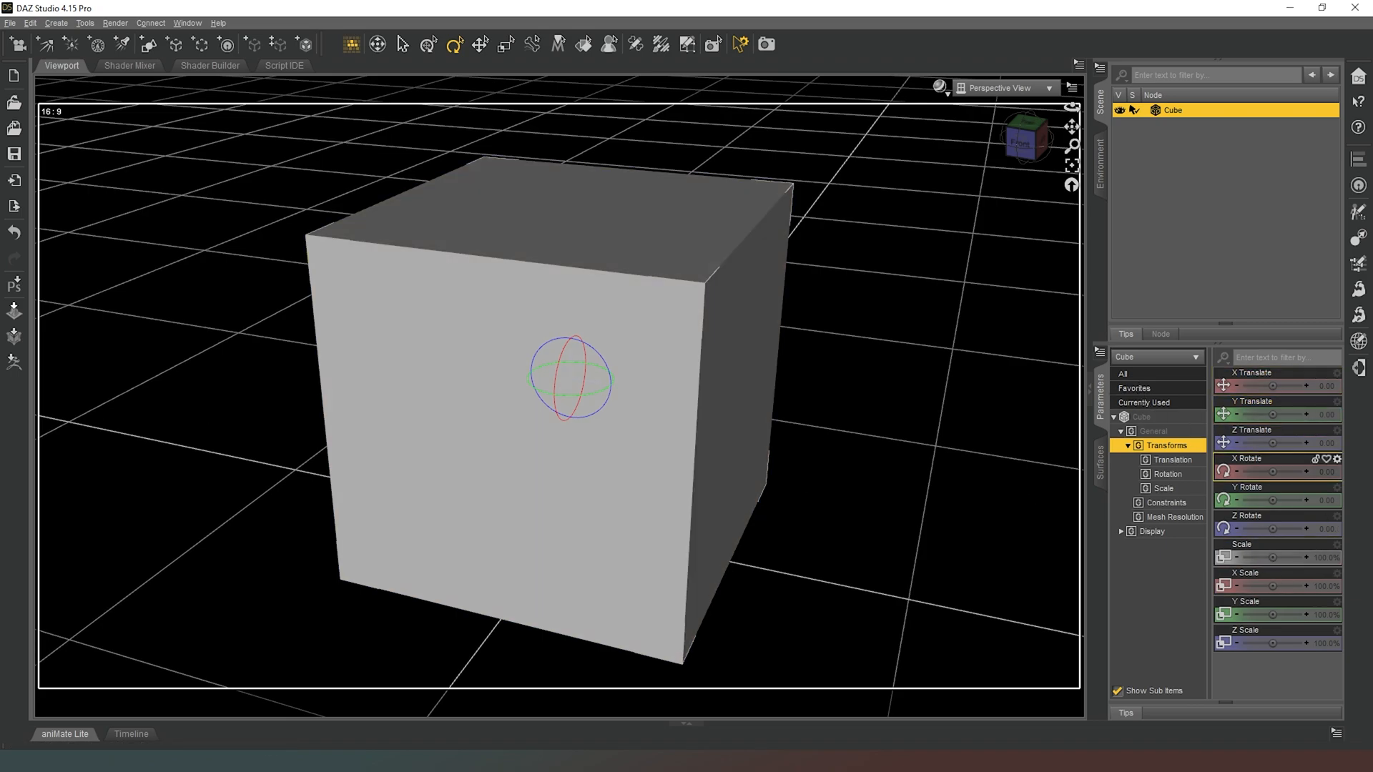
# Activate the Translate tool for the selected cube
pyautogui.moveTo(1023, 156); pyautogui.dragTo(1039, 143)
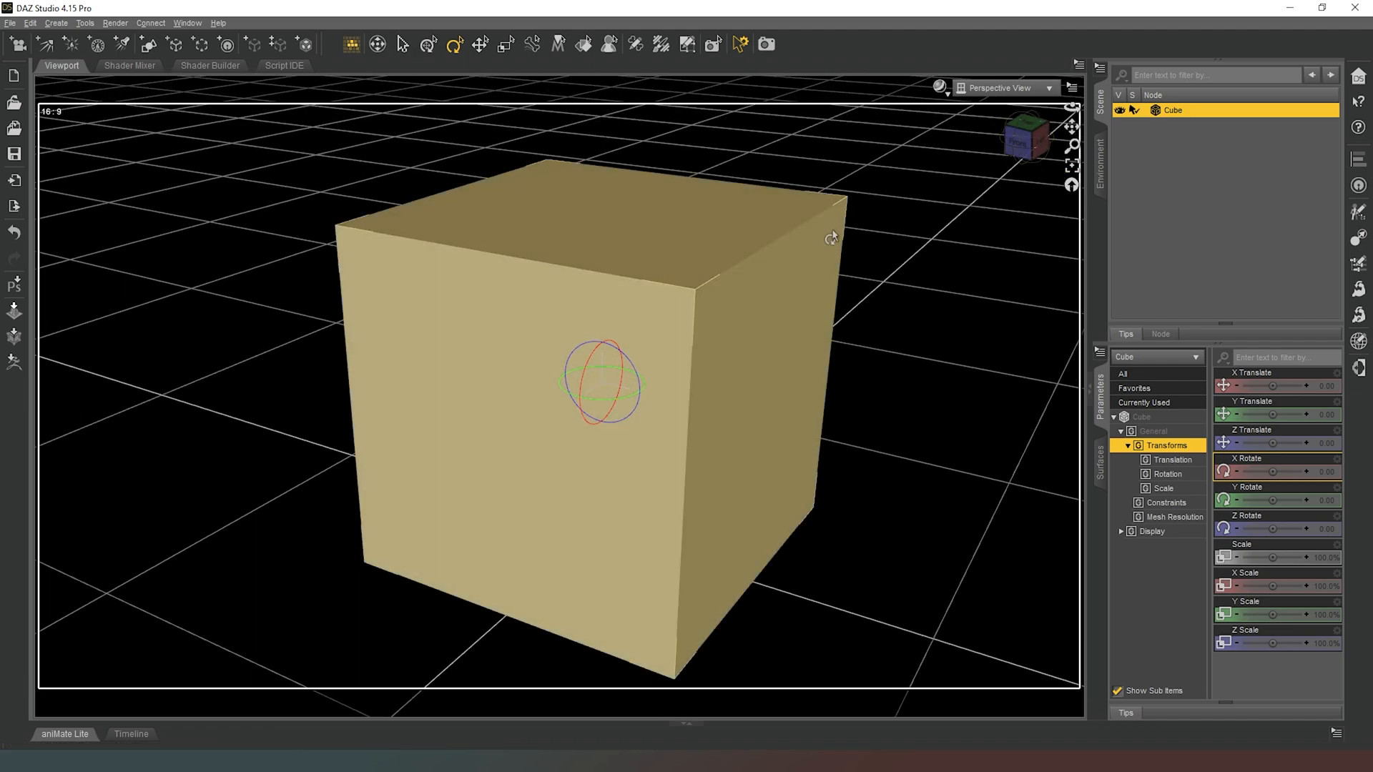
pyautogui.scroll(-6, 715, 223)
pyautogui.click(484, 53)
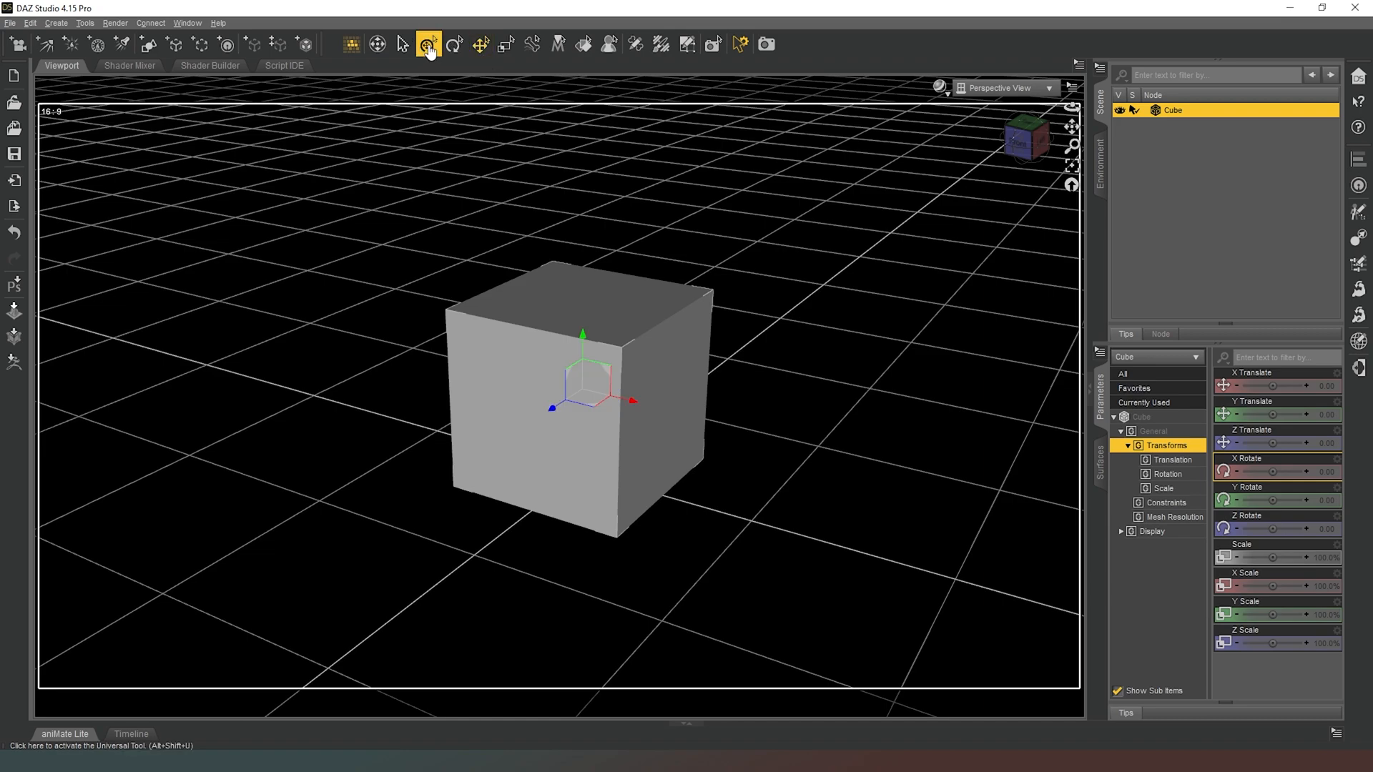
# Enable snapping at 50 cm increments in the Translate tool's settings
pyautogui.moveTo(0, 188); pyautogui.dragTo(468, 114)
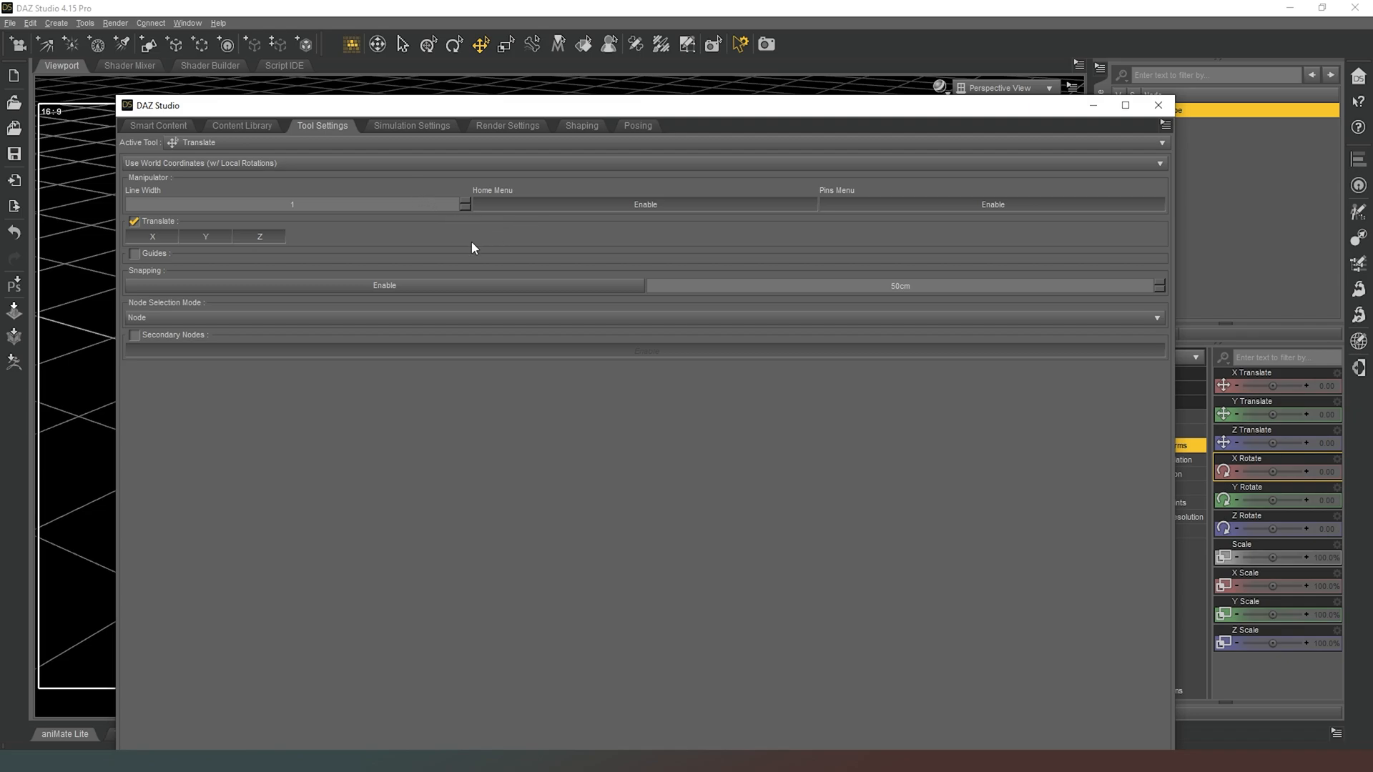
pyautogui.click(414, 286)
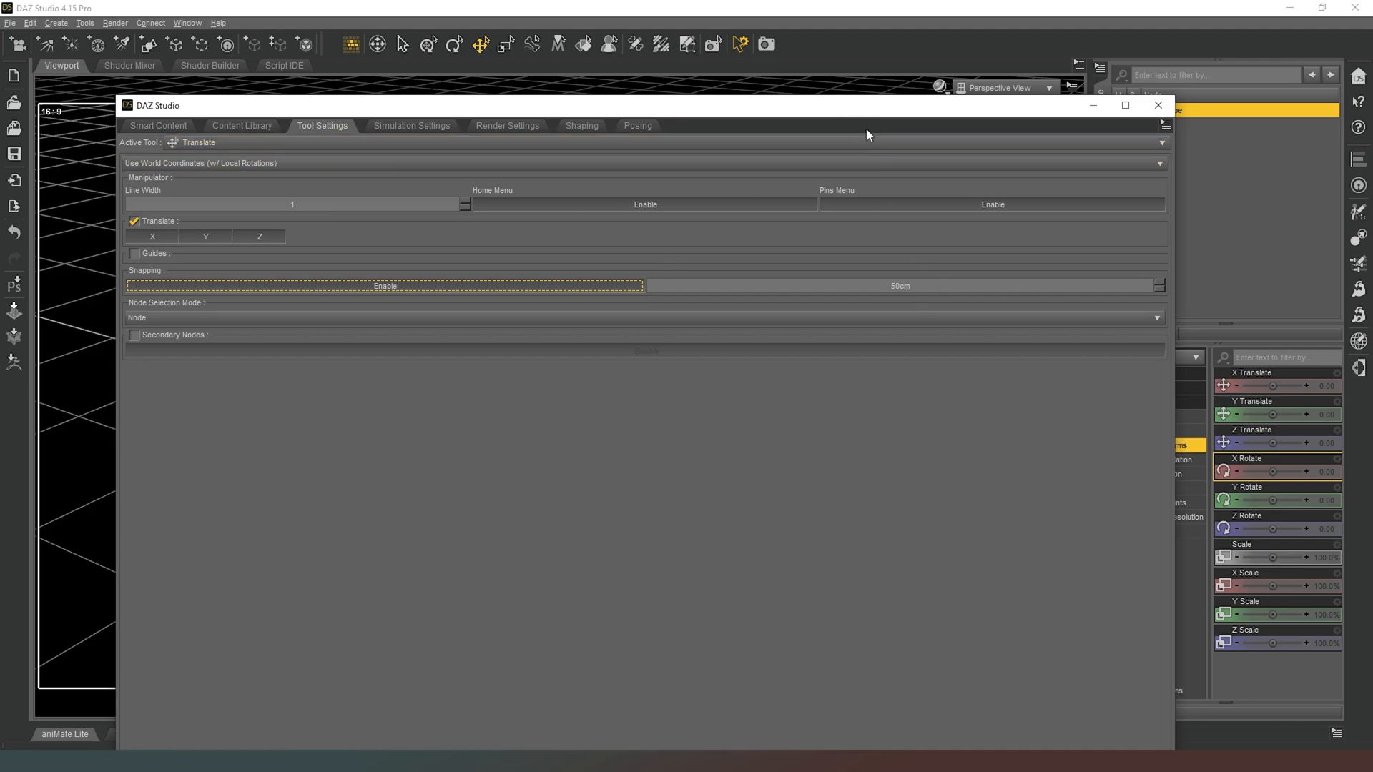
pyautogui.moveTo(869, 122); pyautogui.dragTo(2, 197)
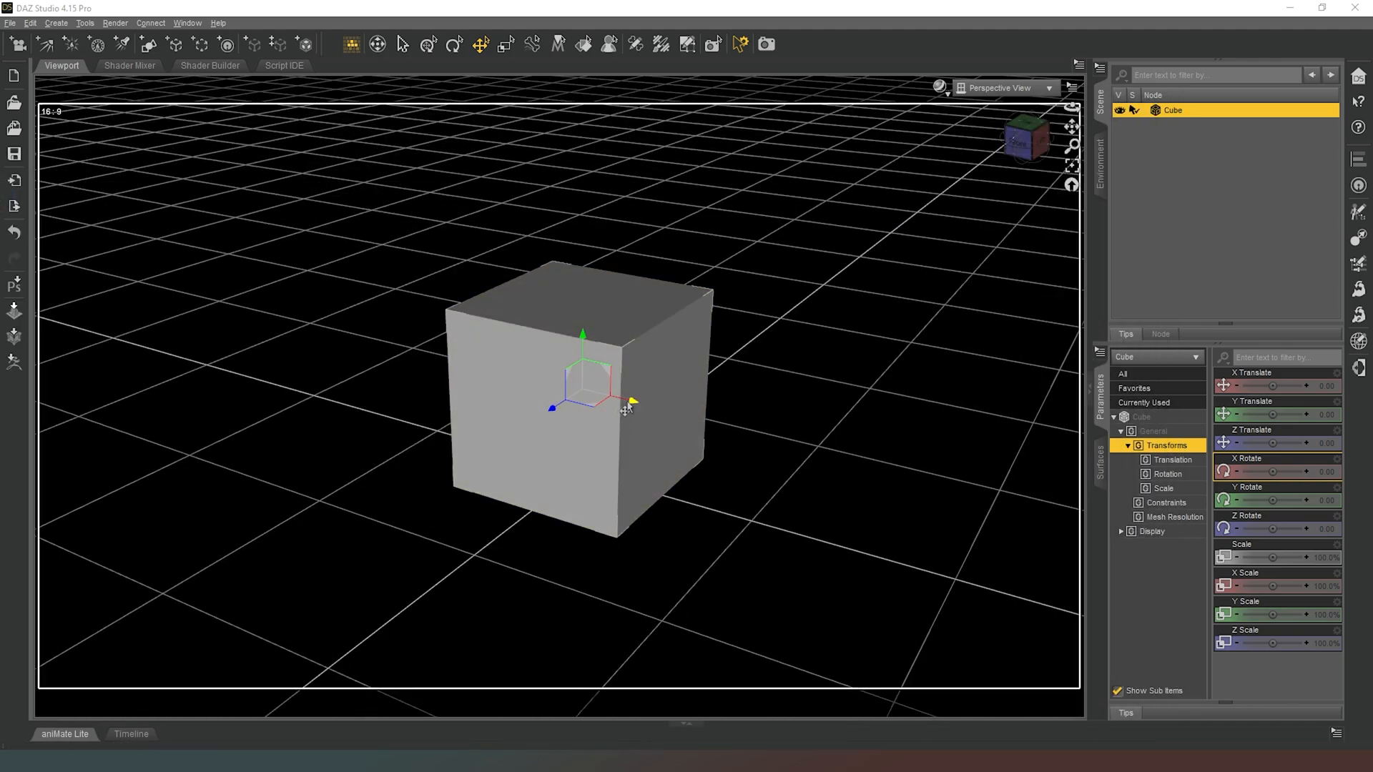
# Translate the cube in snapped increments to 50 on X and 50 on Z, and from there to -50 on X
pyautogui.moveTo(631, 400); pyautogui.dragTo(592, 469)
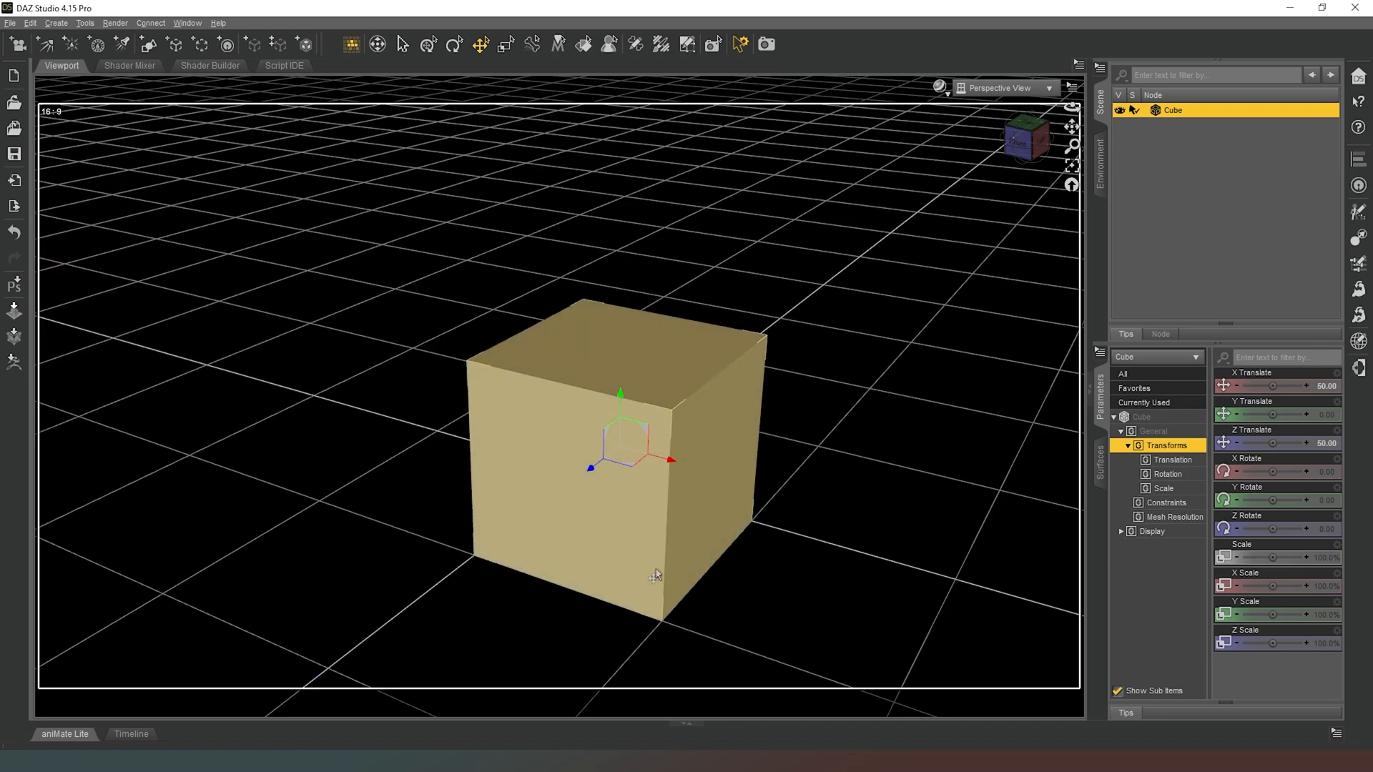
pyautogui.moveTo(1033, 157)
pyautogui.mouseDown()
pyautogui.moveTo(955, 181)
pyautogui.moveTo(1052, 166)
pyautogui.moveTo(1003, 146)
pyautogui.moveTo(1035, 142)
pyautogui.mouseUp()
pyautogui.scroll(-2, 1026, 197)
pyautogui.scroll(-2, 1027, 197)
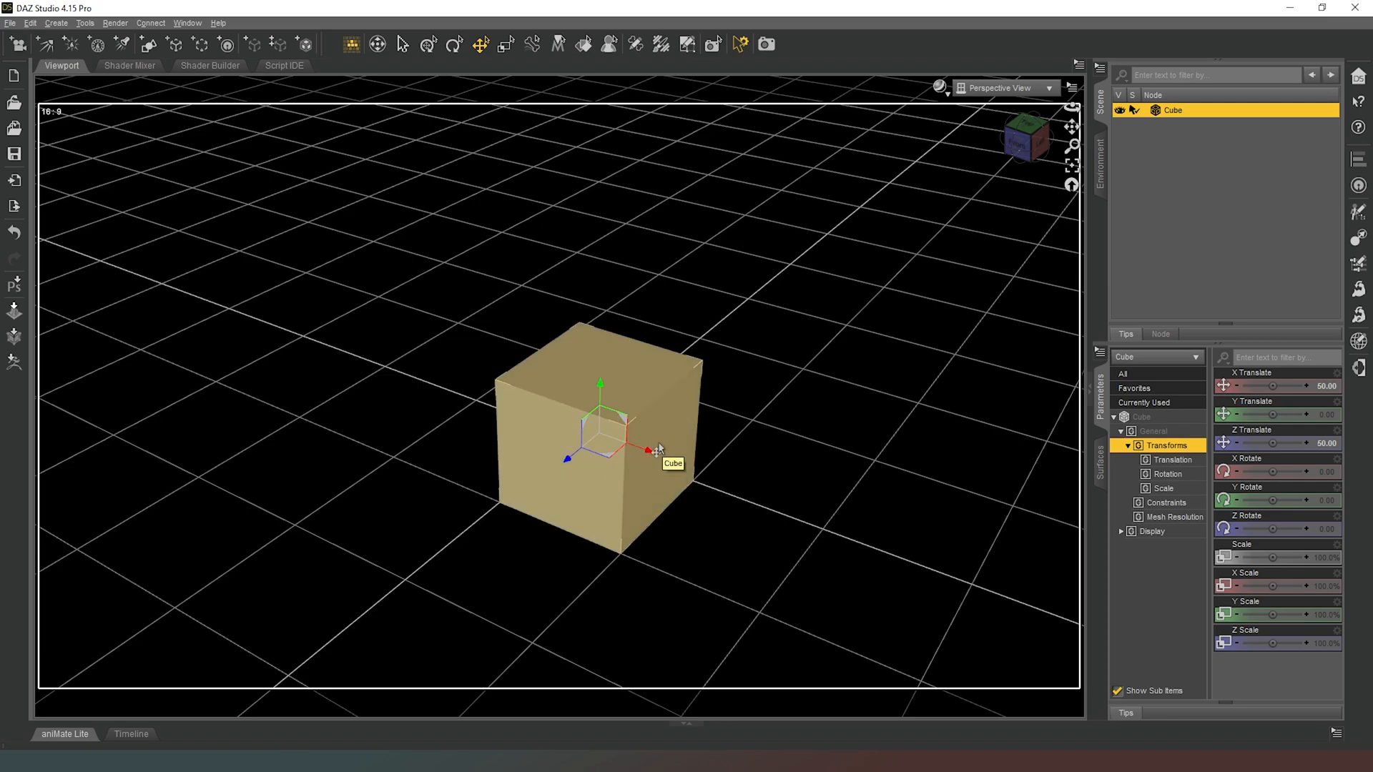
pyautogui.moveTo(646, 451); pyautogui.dragTo(469, 400)
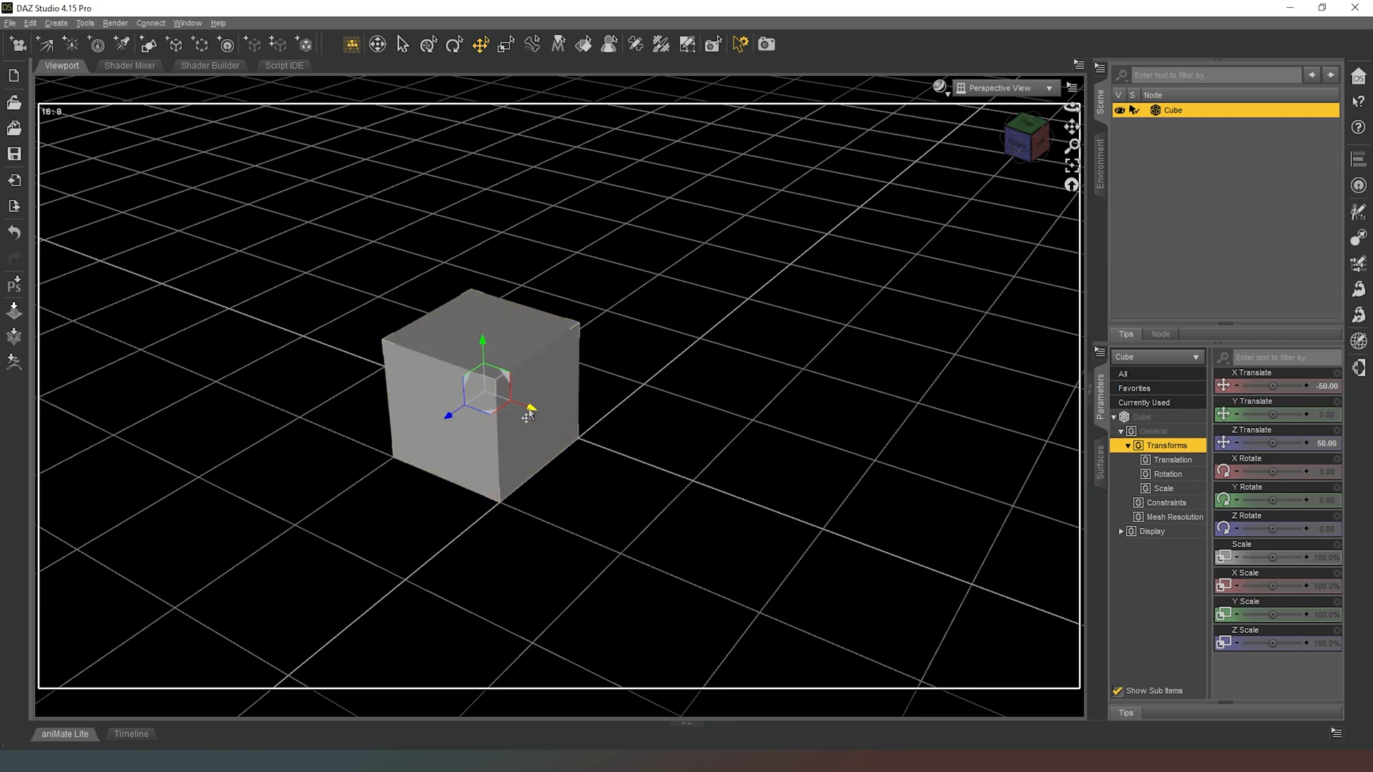
# Duplicate the cube and move the copy along X to an X Translate of 50, flush beside the original
pyautogui.click(44, 25)
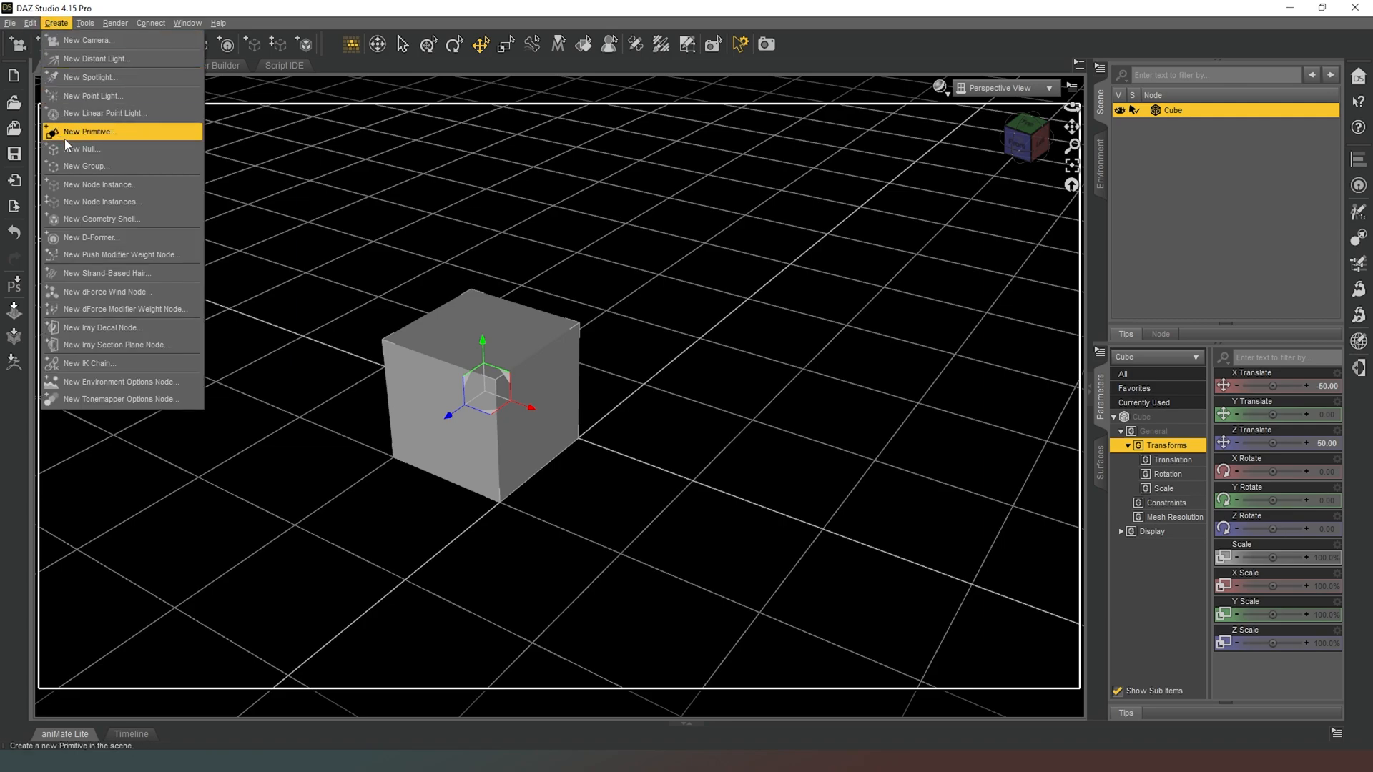
pyautogui.moveTo(30, 23)
pyautogui.moveTo(52, 91)
pyautogui.click(216, 110)
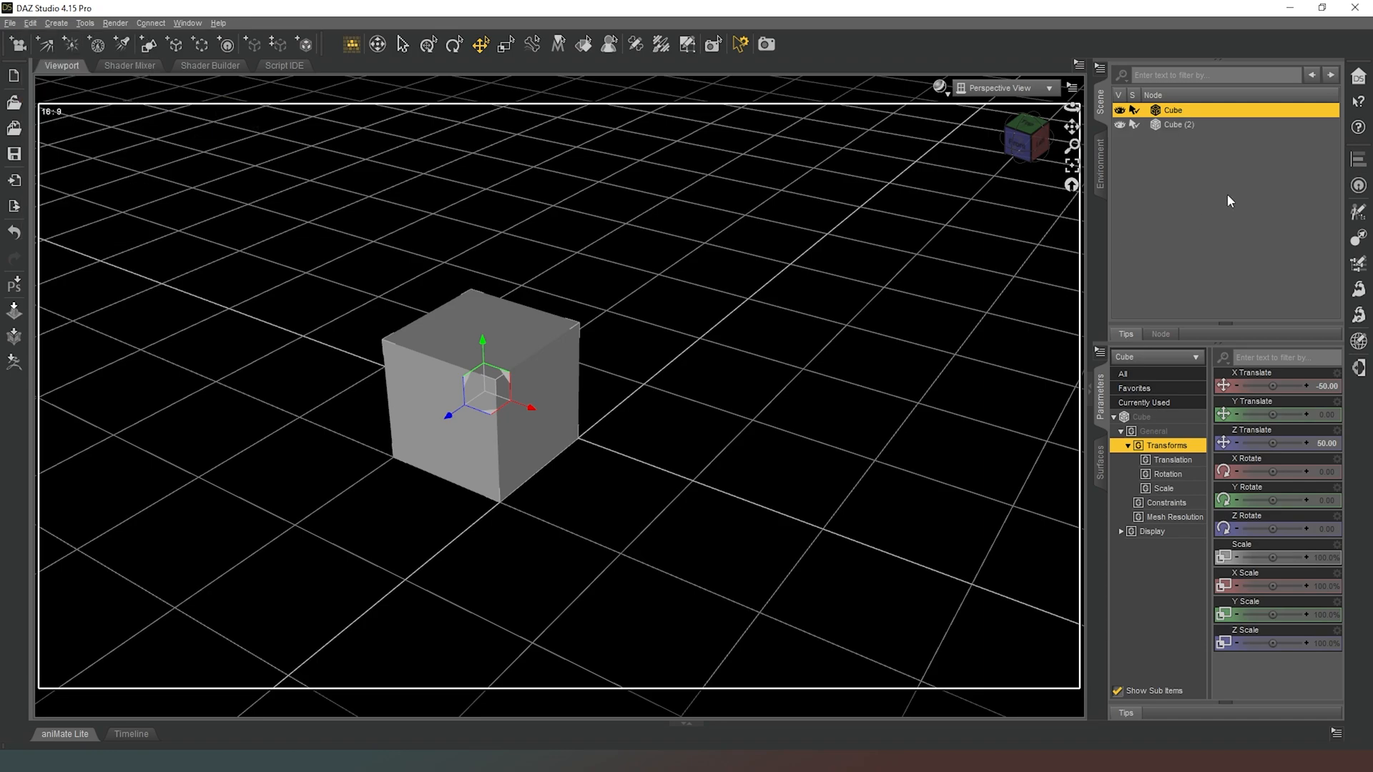
pyautogui.click(1172, 125)
pyautogui.moveTo(534, 408); pyautogui.dragTo(649, 452)
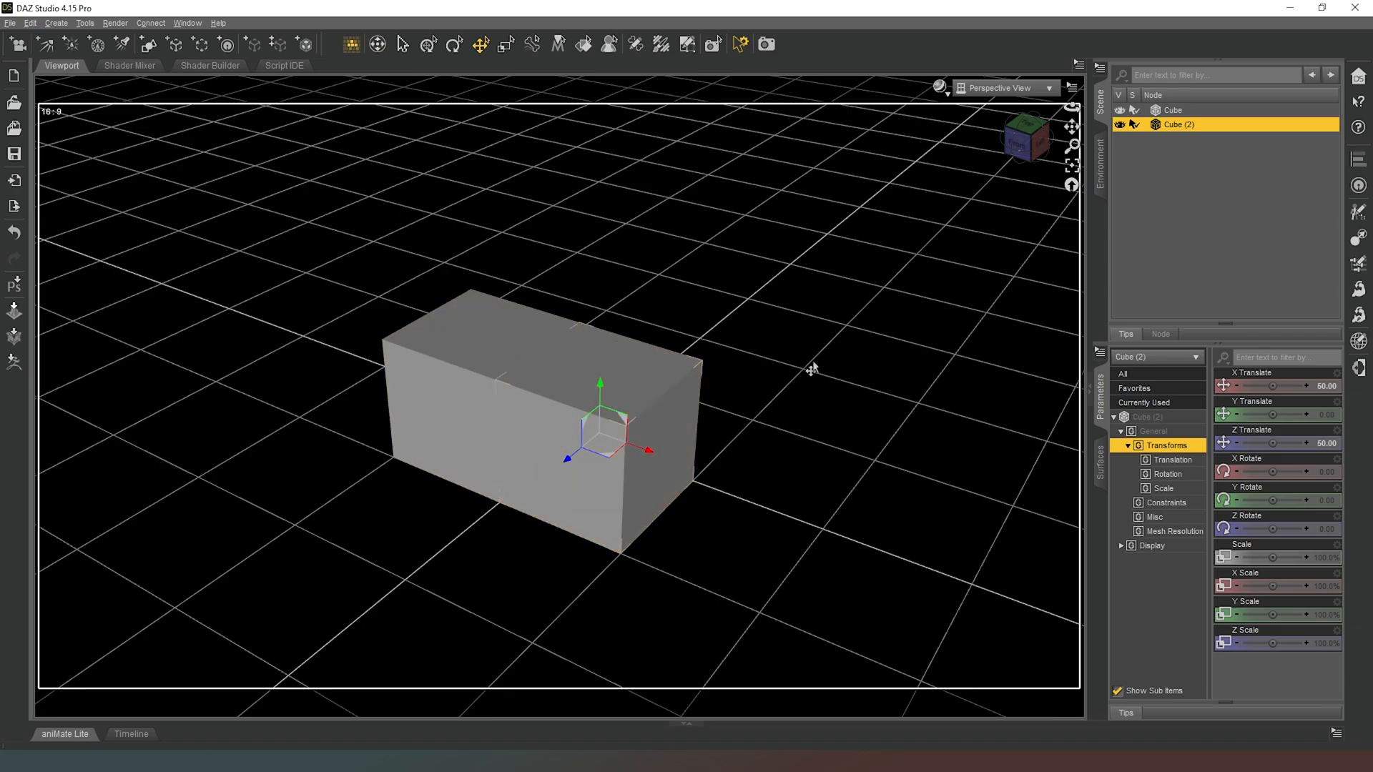
# Delete the duplicated cube and select the original cube
pyautogui.click(1025, 149)
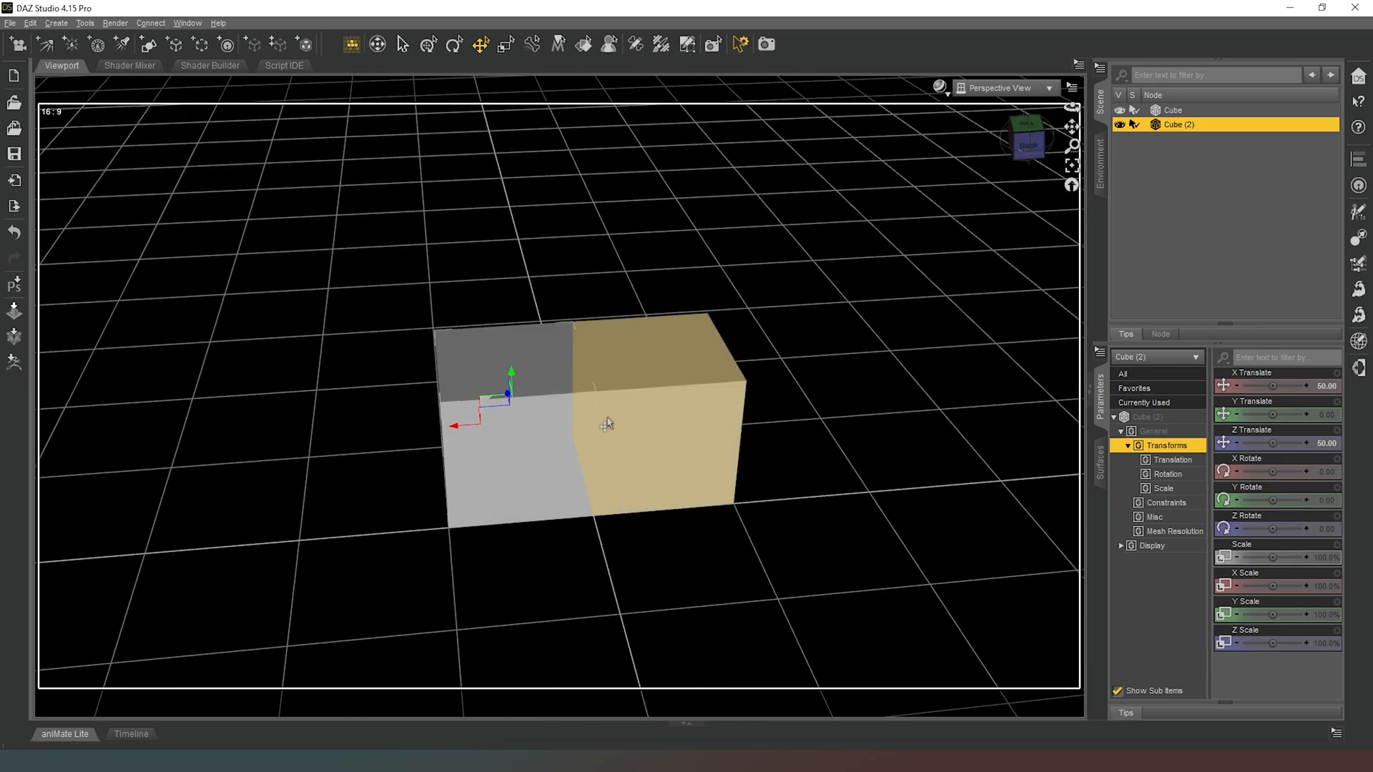
pyautogui.click(1029, 144)
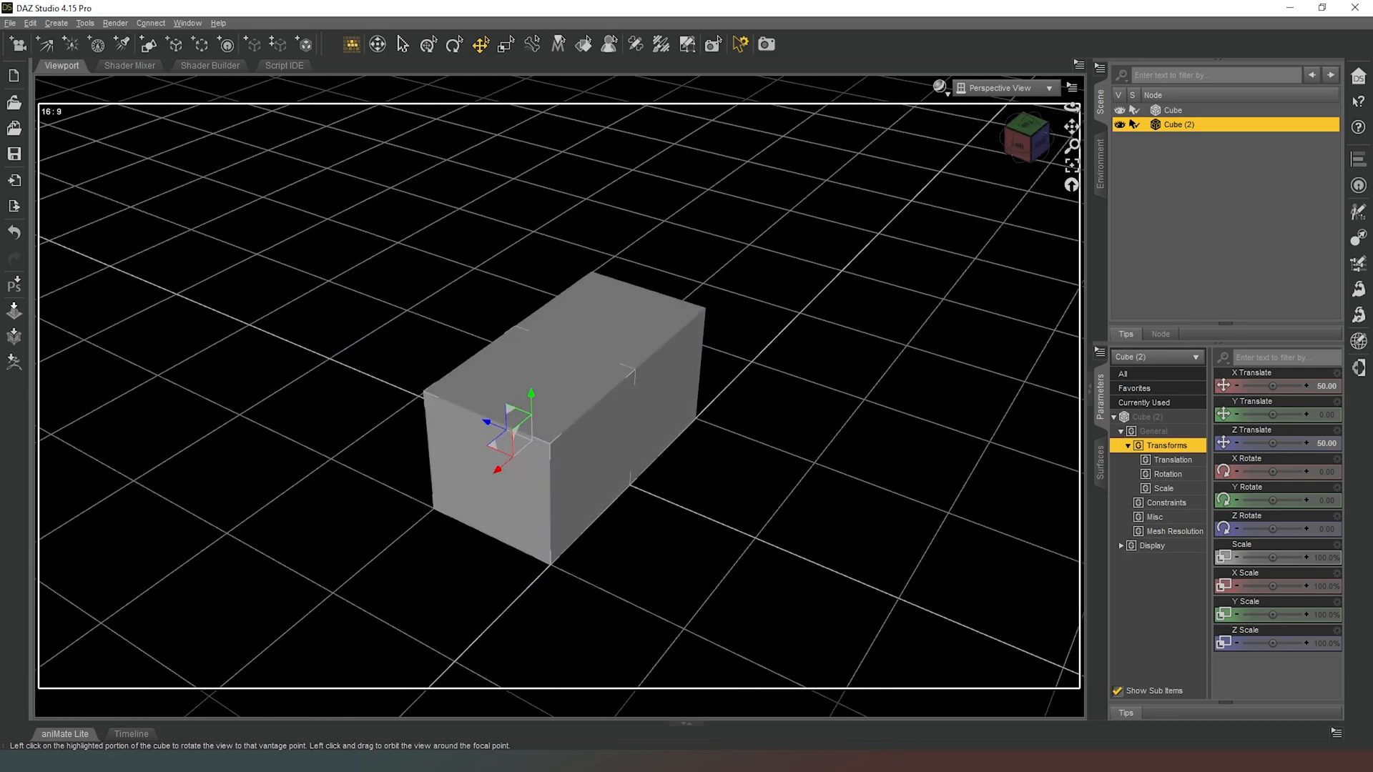
pyautogui.moveTo(1024, 149); pyautogui.dragTo(935, 165)
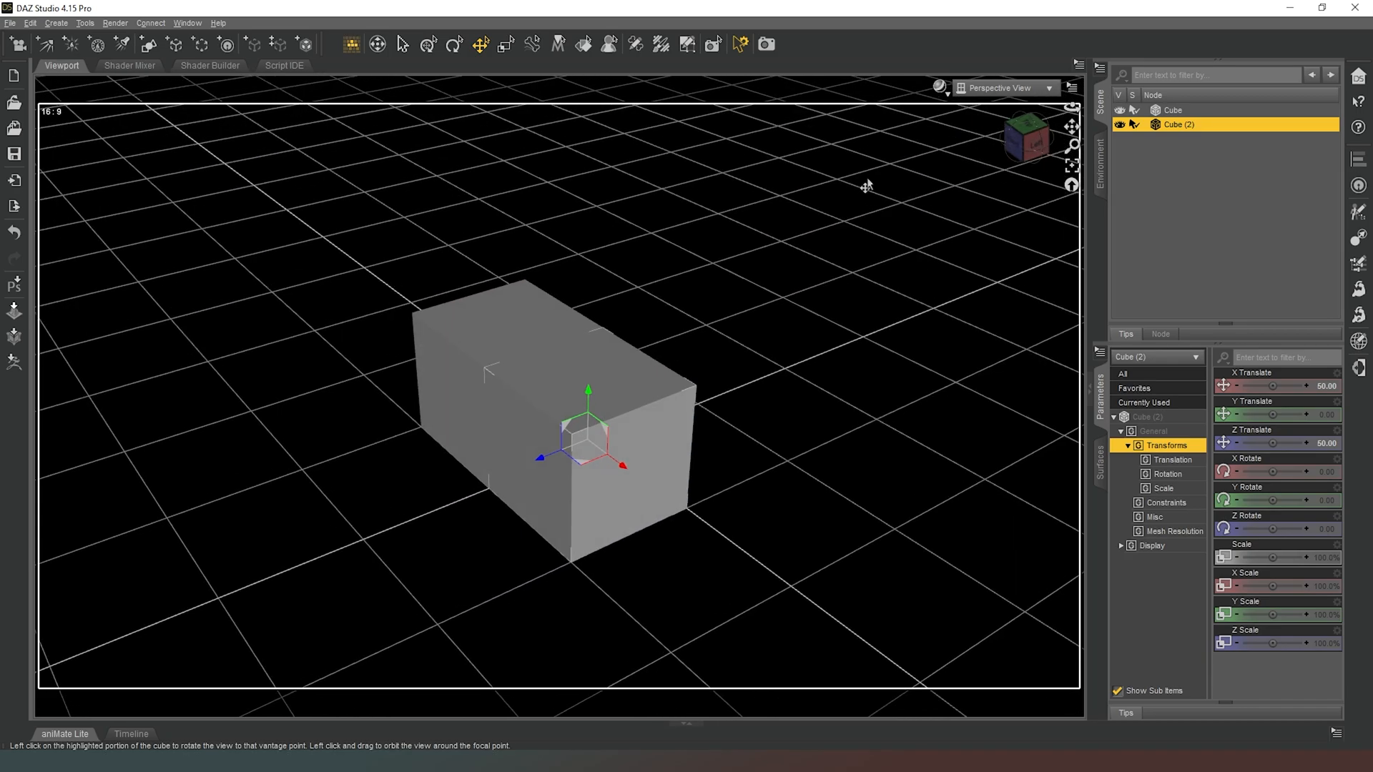
pyautogui.moveTo(0, 85); pyautogui.dragTo(727, 87)
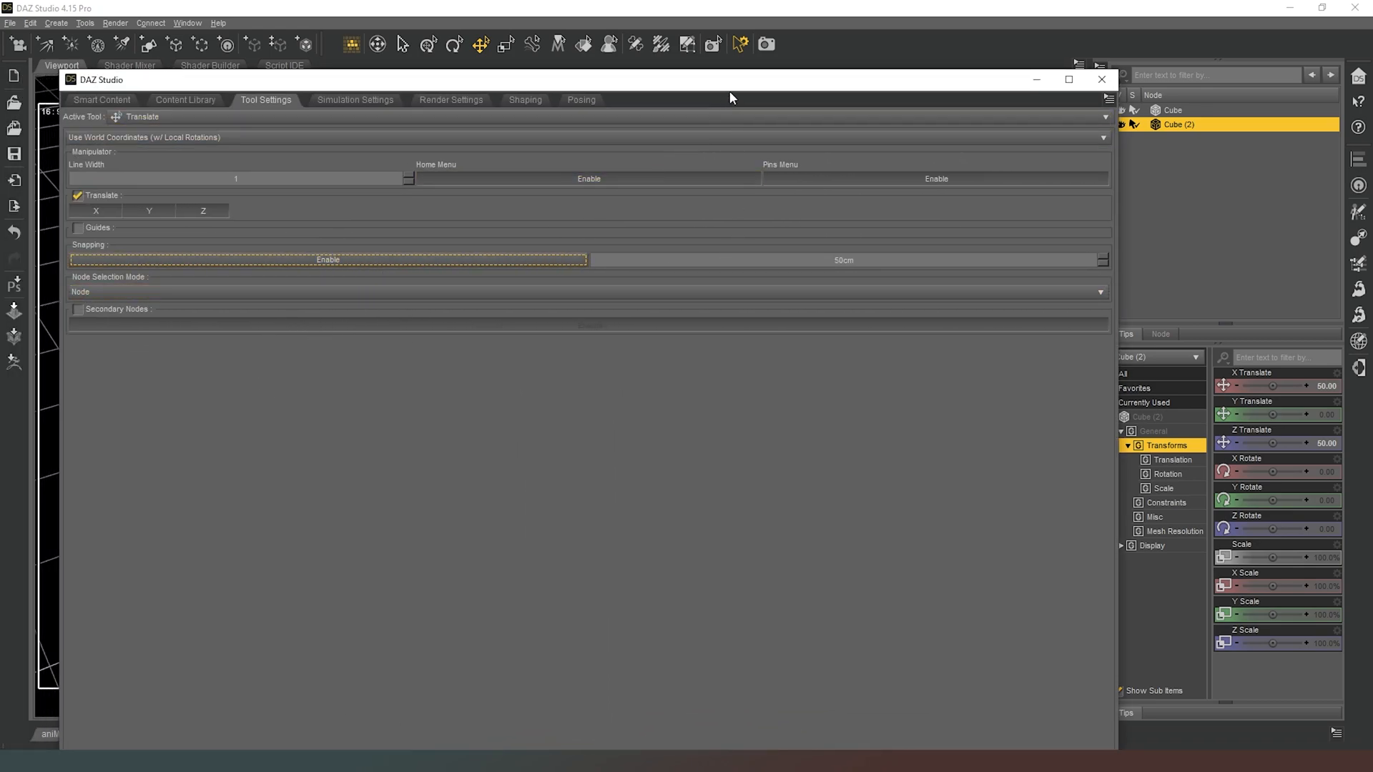
pyautogui.moveTo(741, 89); pyautogui.dragTo(0, 229)
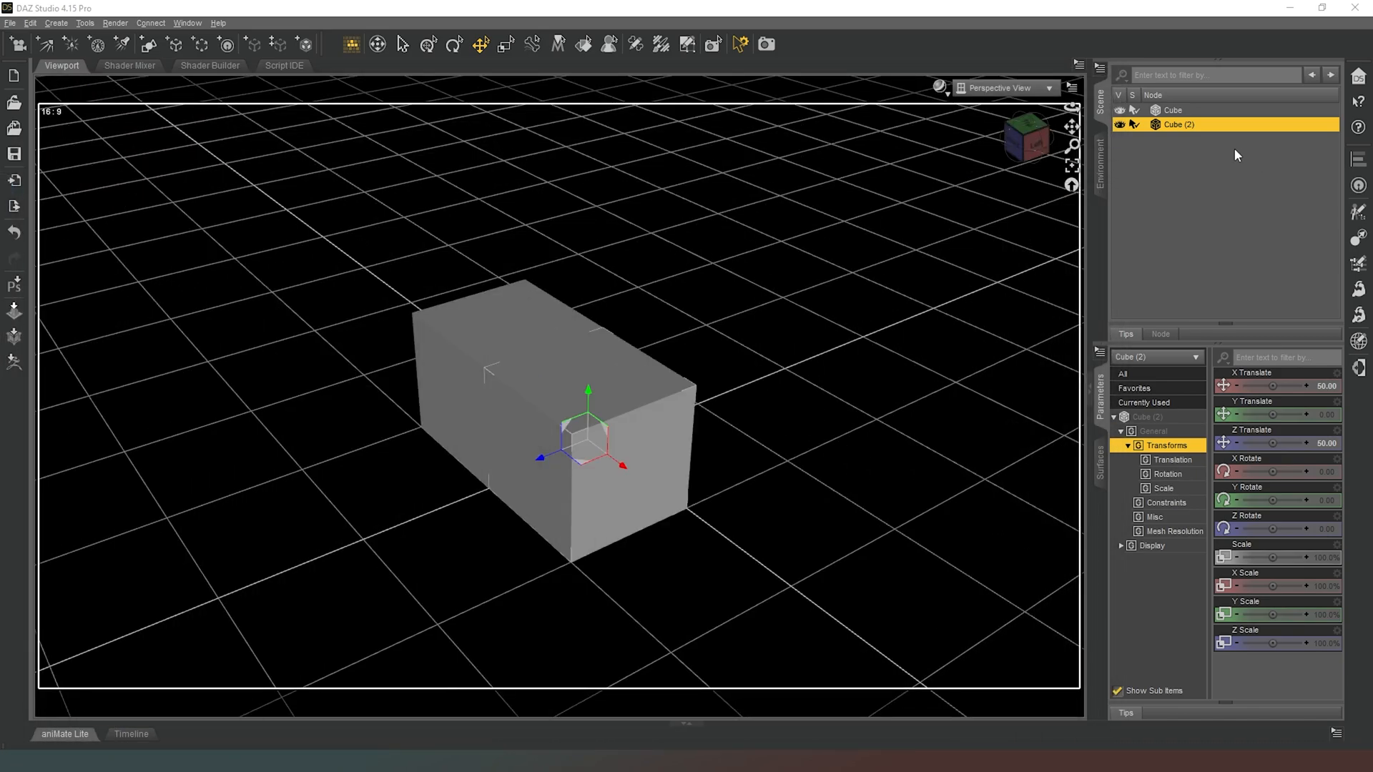
pyautogui.press('Delete')
pyautogui.click(1173, 110)
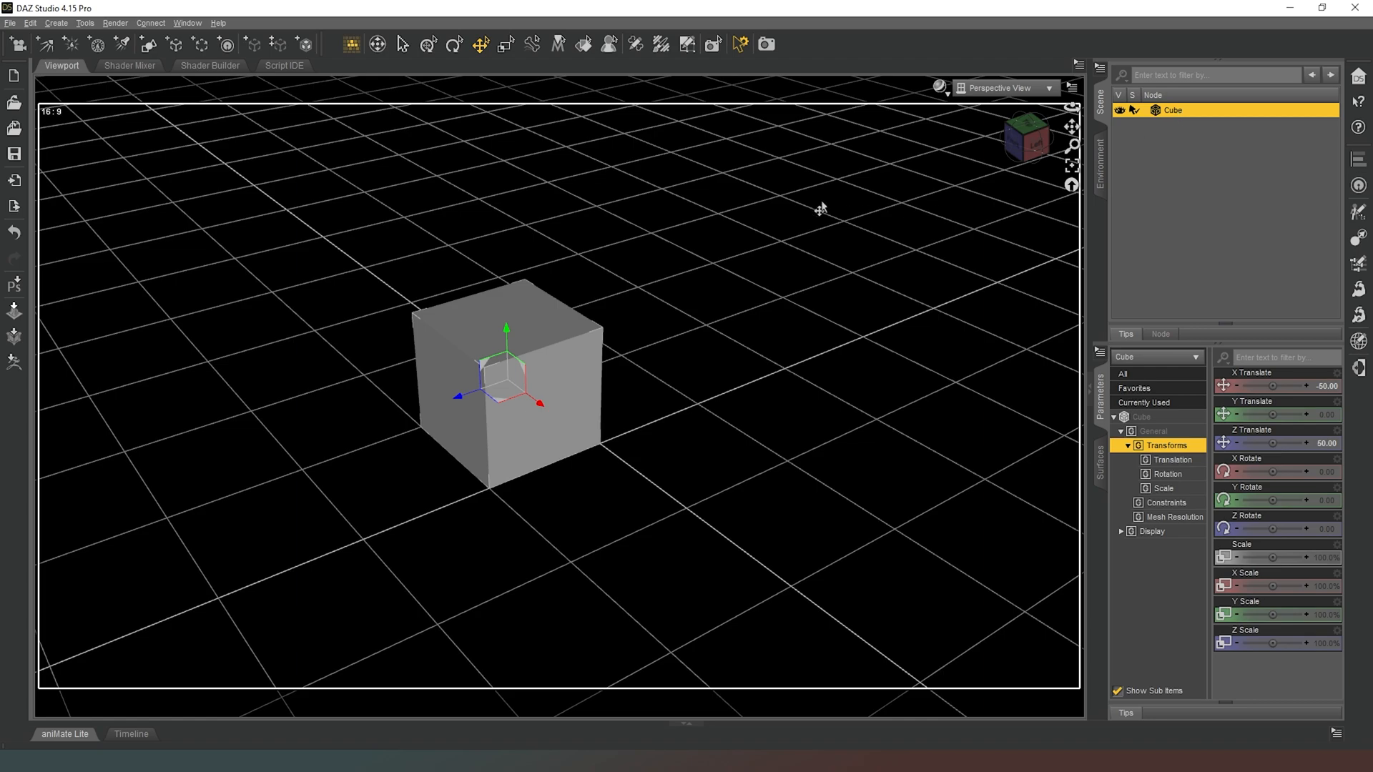
# Set the cube's X Translate and Z Translate to 0
pyautogui.click(1323, 388)
pyautogui.write('10')
pyautogui.press('BackSpace')
pyautogui.write('0')
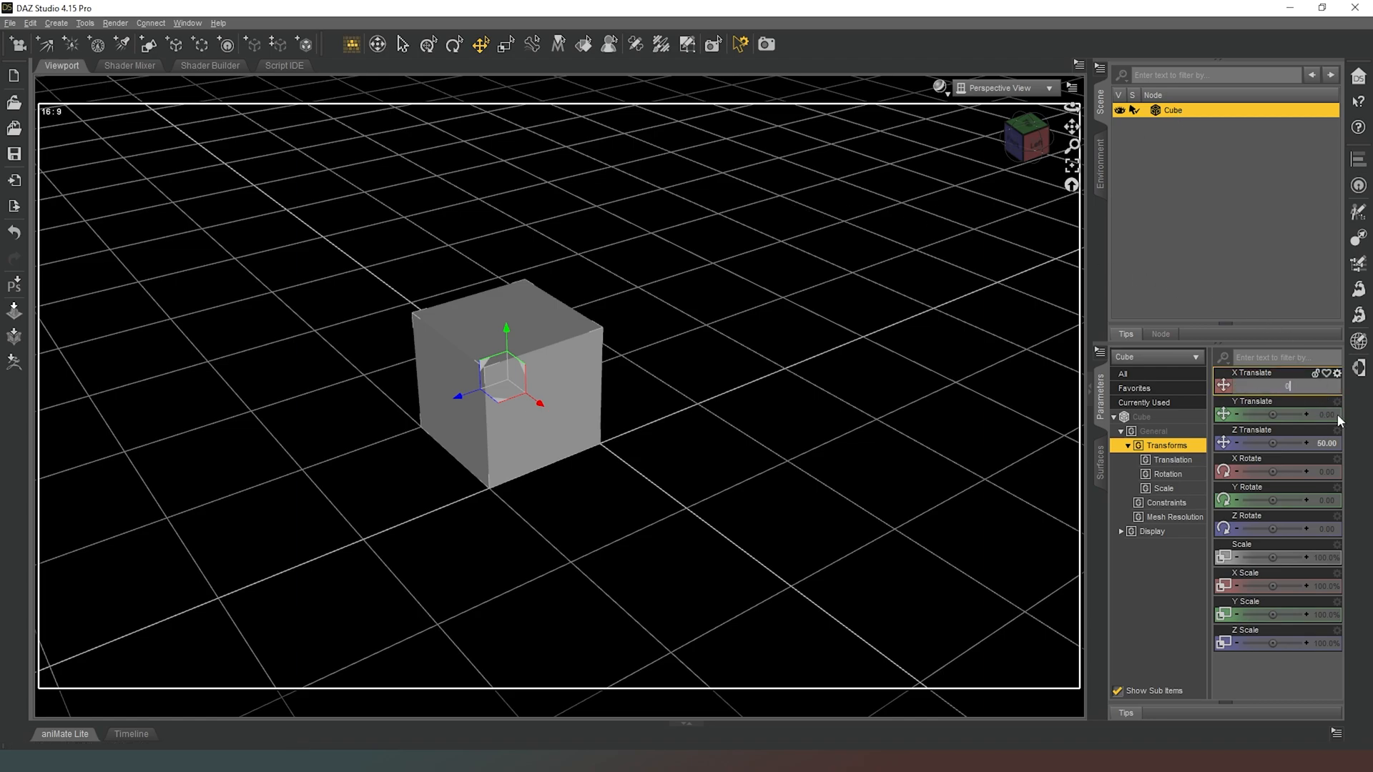
pyautogui.press('Return')
pyautogui.click(1325, 445)
pyautogui.write('0')
pyautogui.press('Return')
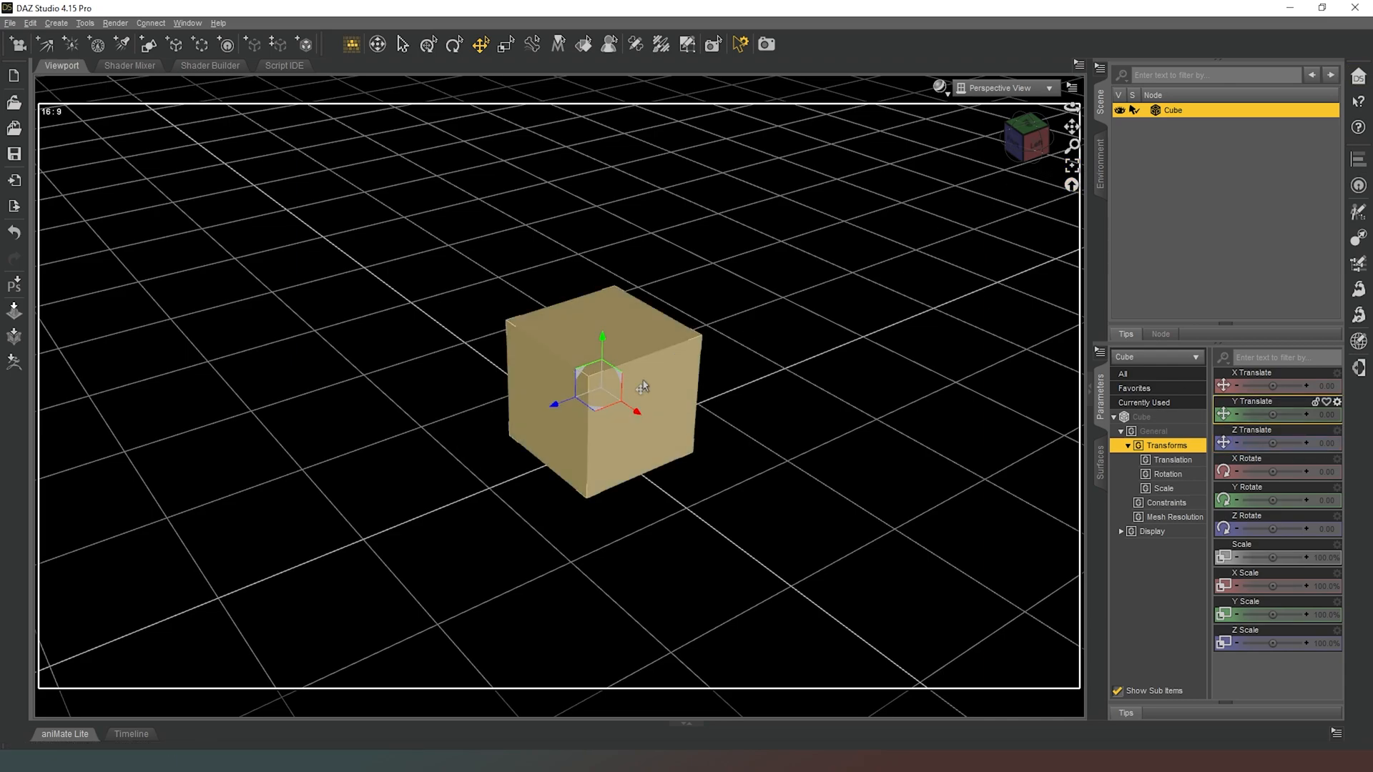
# Reset the perspective view, frame the selected cube, orbit around it, and restore the default view
pyautogui.click(1075, 189)
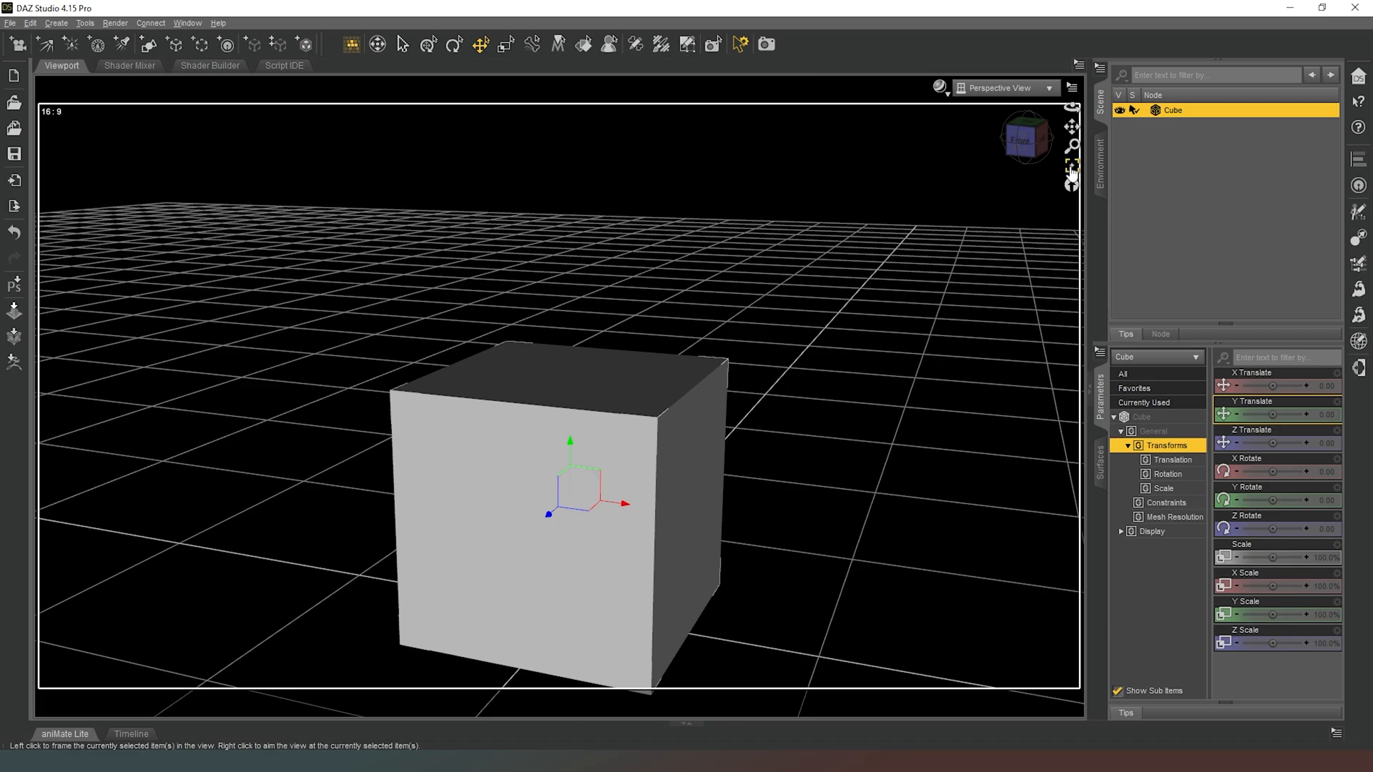
pyautogui.click(1072, 169)
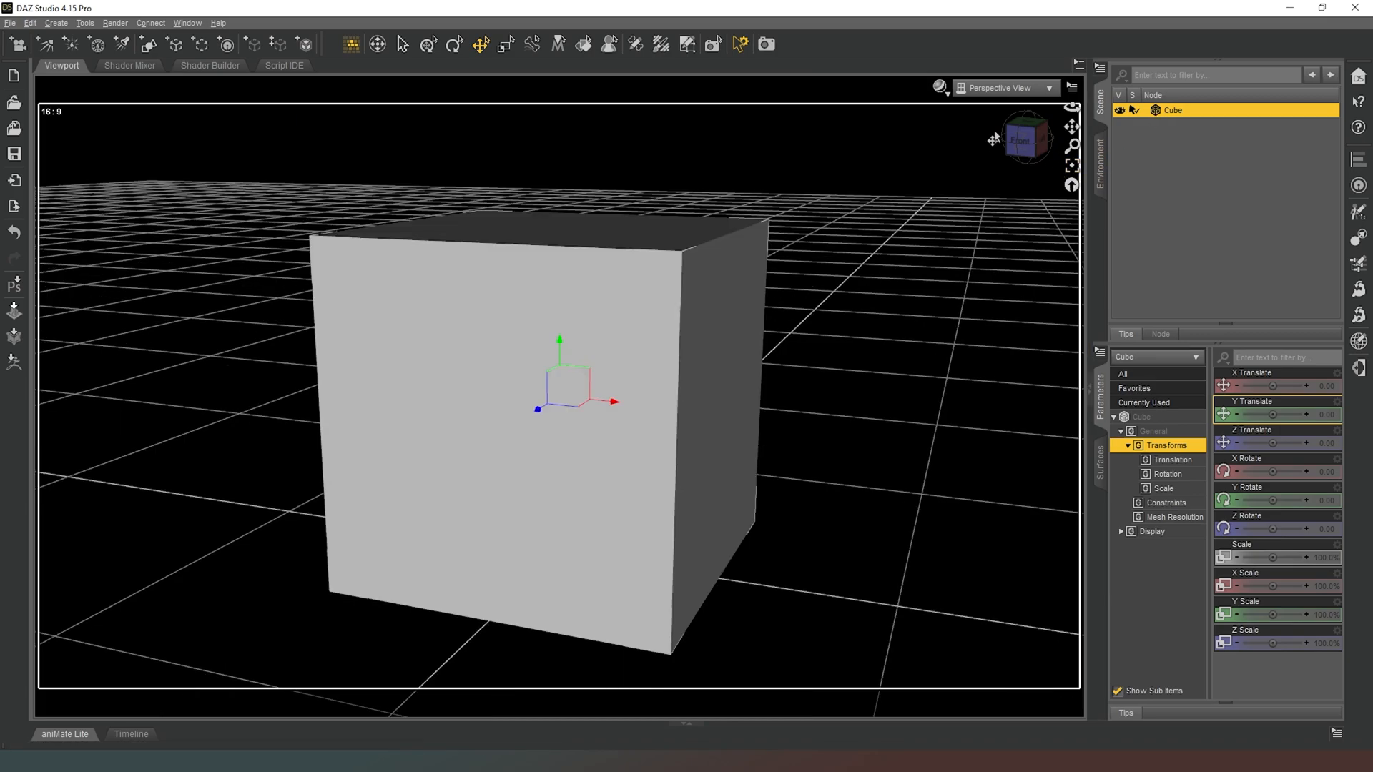
pyautogui.moveTo(1024, 146)
pyautogui.mouseDown()
pyautogui.moveTo(1040, 114)
pyautogui.moveTo(1012, 139)
pyautogui.moveTo(1043, 164)
pyautogui.moveTo(1030, 166)
pyautogui.moveTo(1051, 107)
pyautogui.moveTo(1060, 123)
pyautogui.moveTo(1036, 151)
pyautogui.moveTo(1012, 140)
pyautogui.moveTo(1018, 118)
pyautogui.moveTo(1055, 142)
pyautogui.moveTo(1041, 154)
pyautogui.moveTo(1030, 120)
pyautogui.moveTo(1024, 132)
pyautogui.mouseUp()
pyautogui.click(1023, 133)
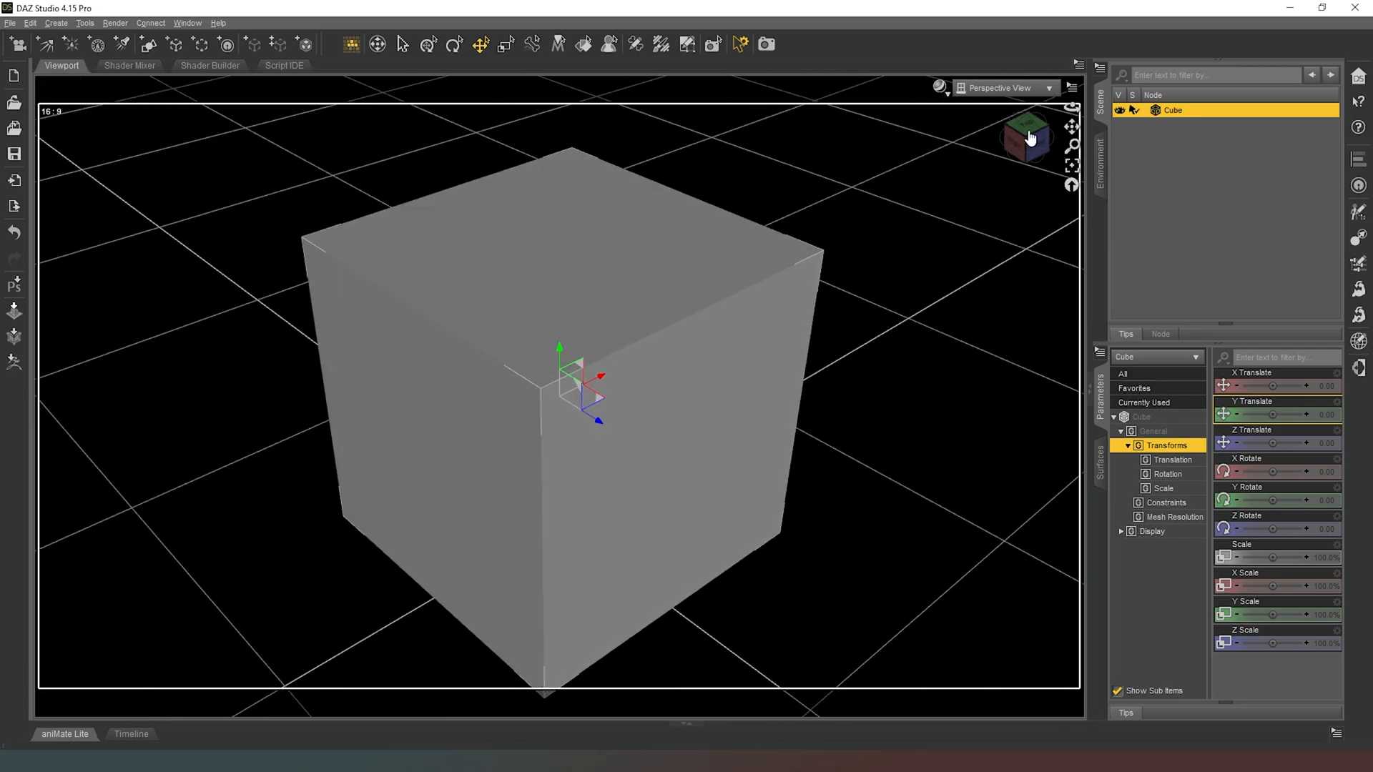
pyautogui.click(1072, 186)
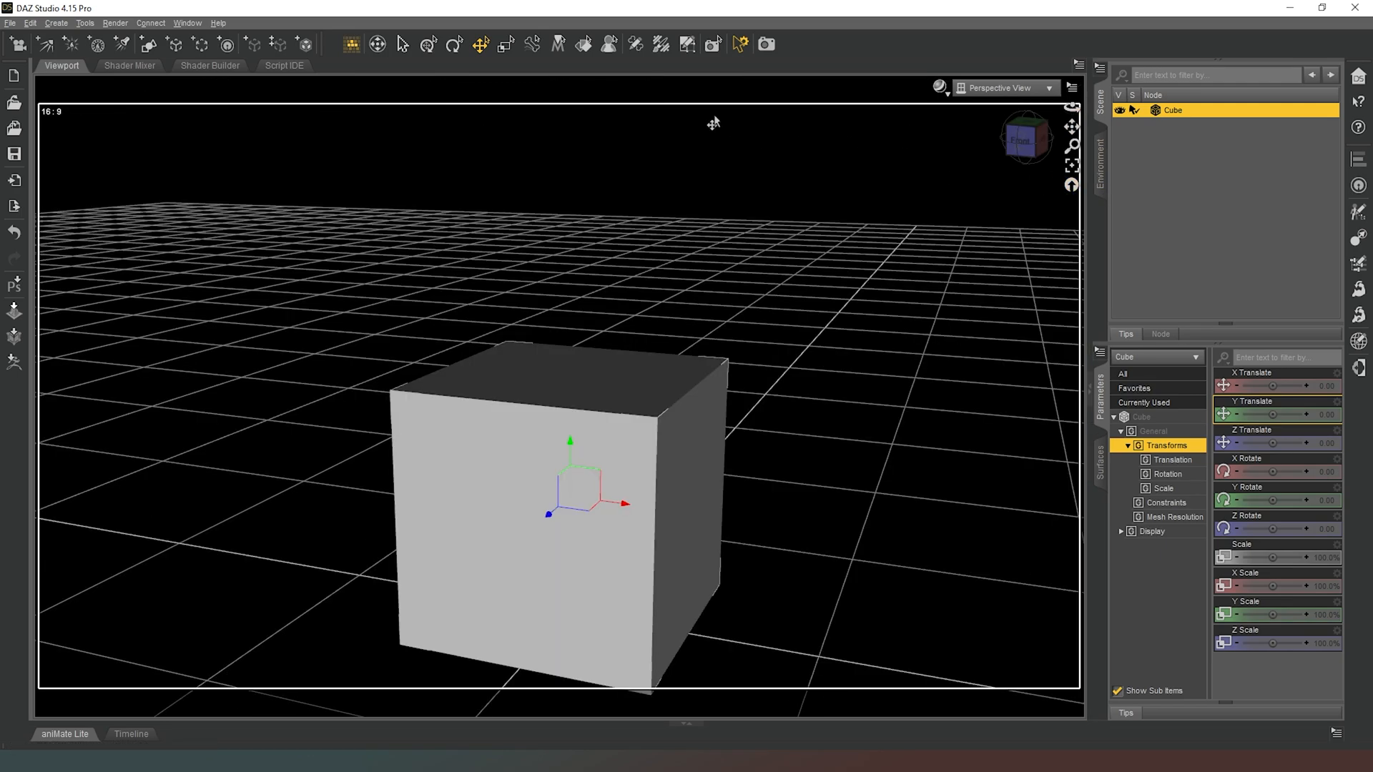
# Scale the cube slightly along its X axis with the Scale tool and undo the scaling
pyautogui.moveTo(0, 166); pyautogui.dragTo(486, 136)
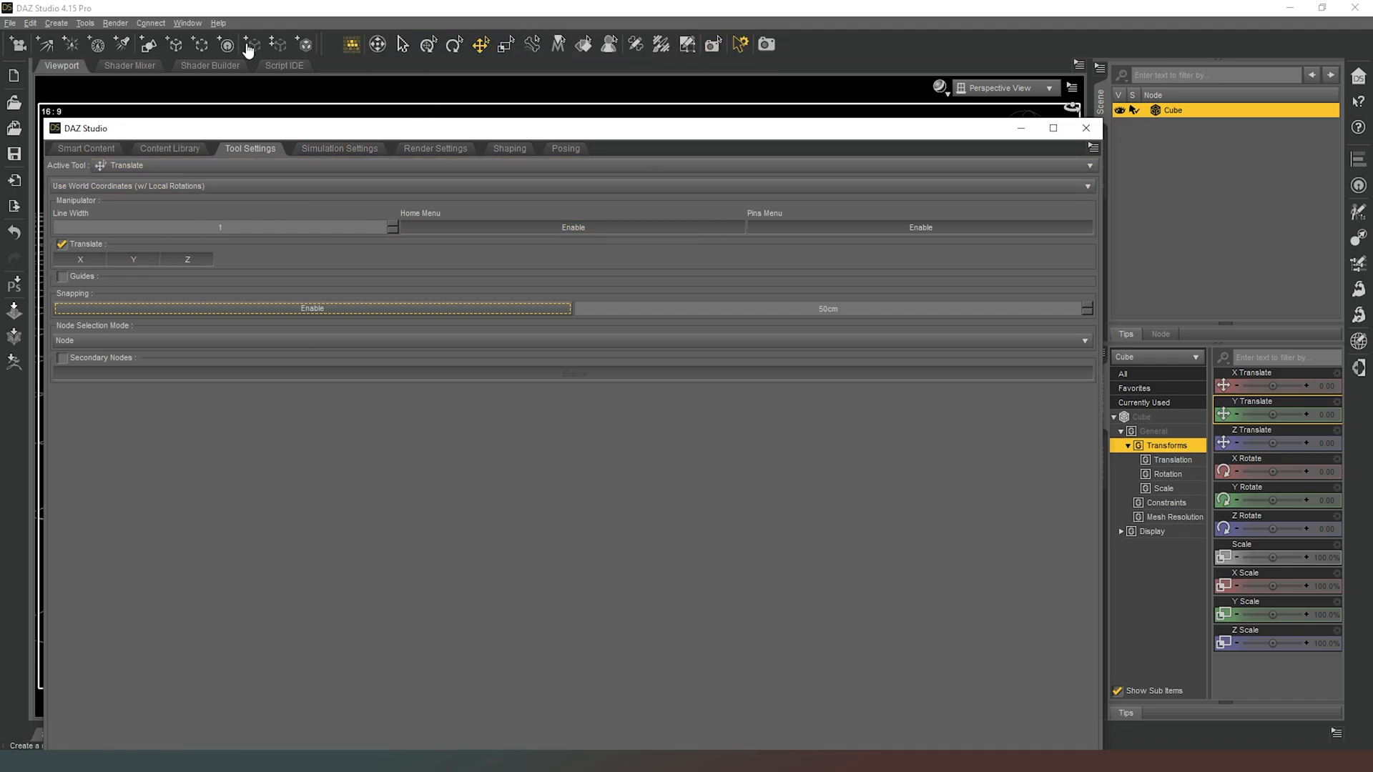
pyautogui.moveTo(594, 134); pyautogui.dragTo(0, 183)
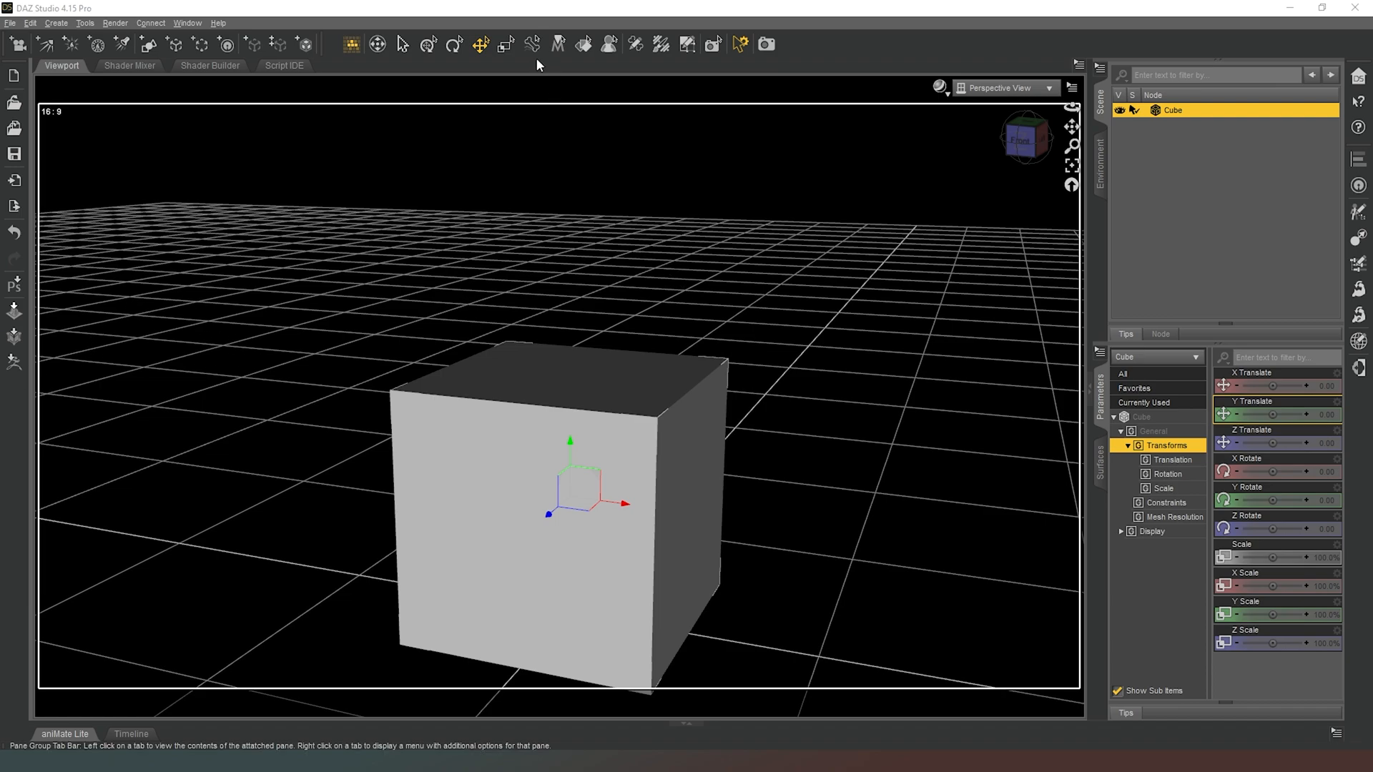
pyautogui.click(506, 44)
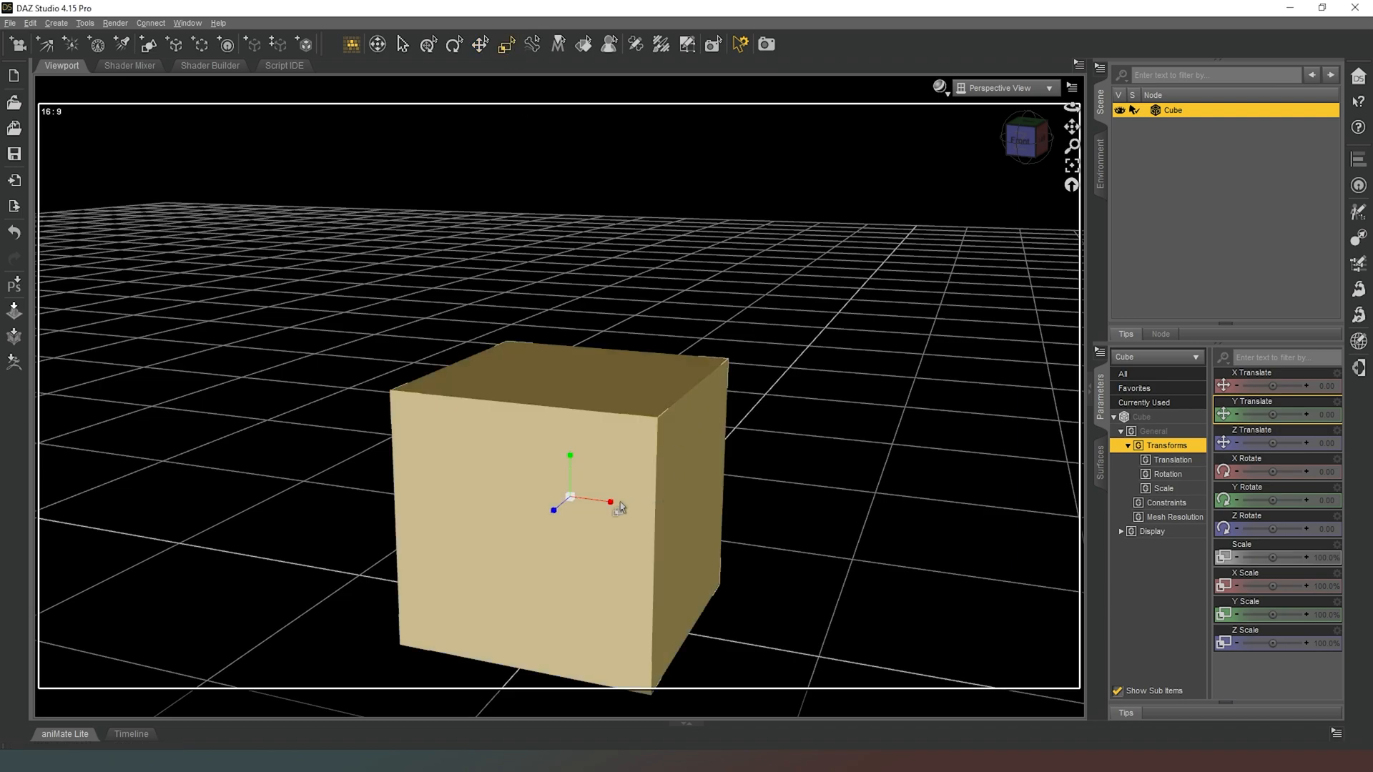
pyautogui.moveTo(611, 506); pyautogui.dragTo(637, 496)
pyautogui.hotkey('ctrl', 'z')
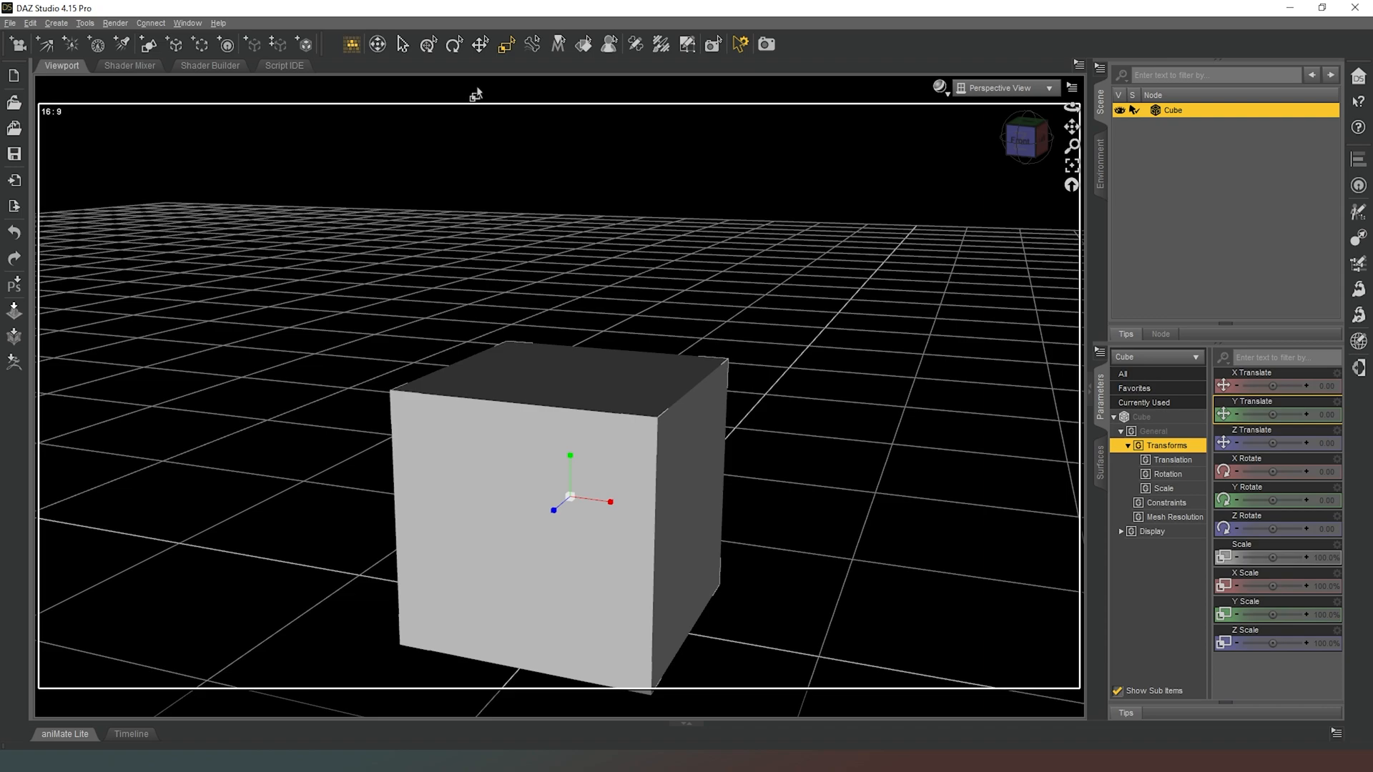
# Activate the Surface Selection tool and display the cube's Default surface with its property groups expanded
pyautogui.click(534, 47)
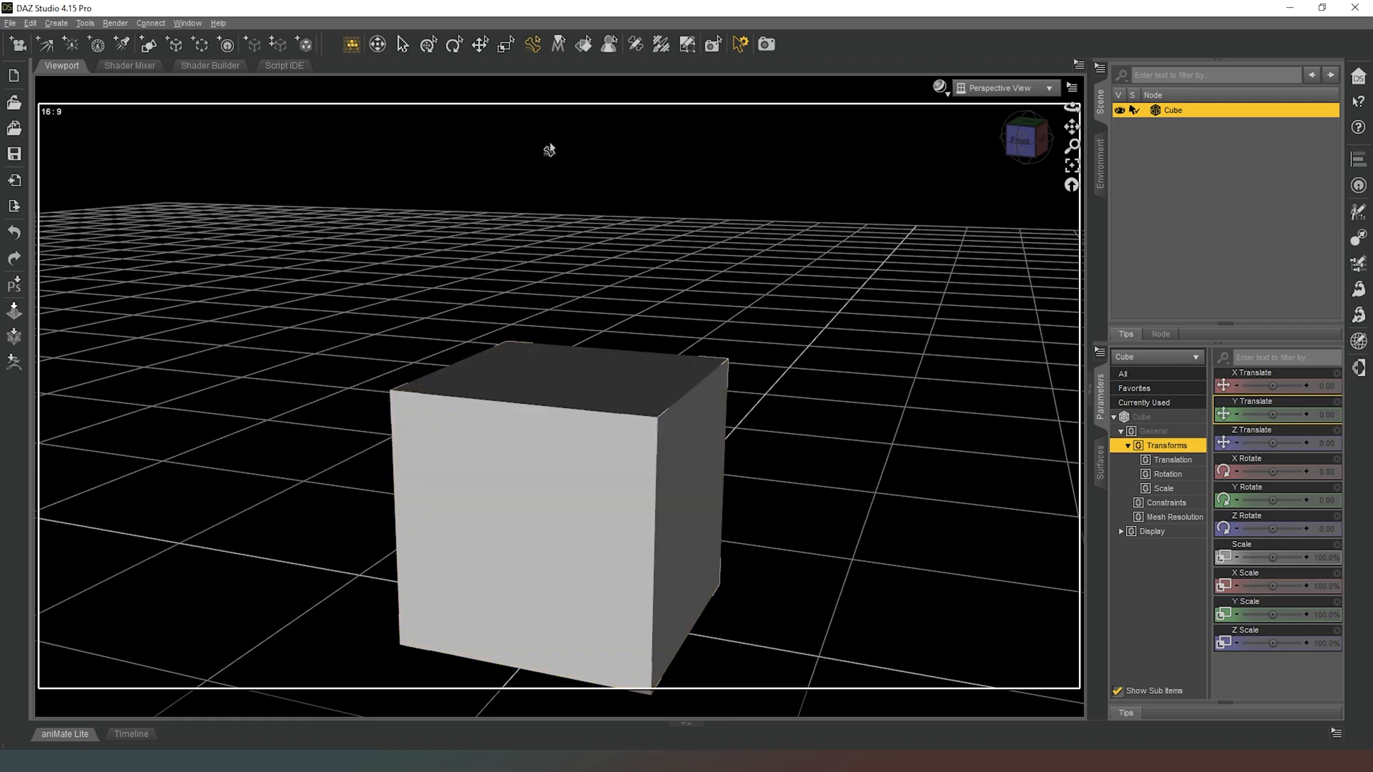
pyautogui.click(584, 47)
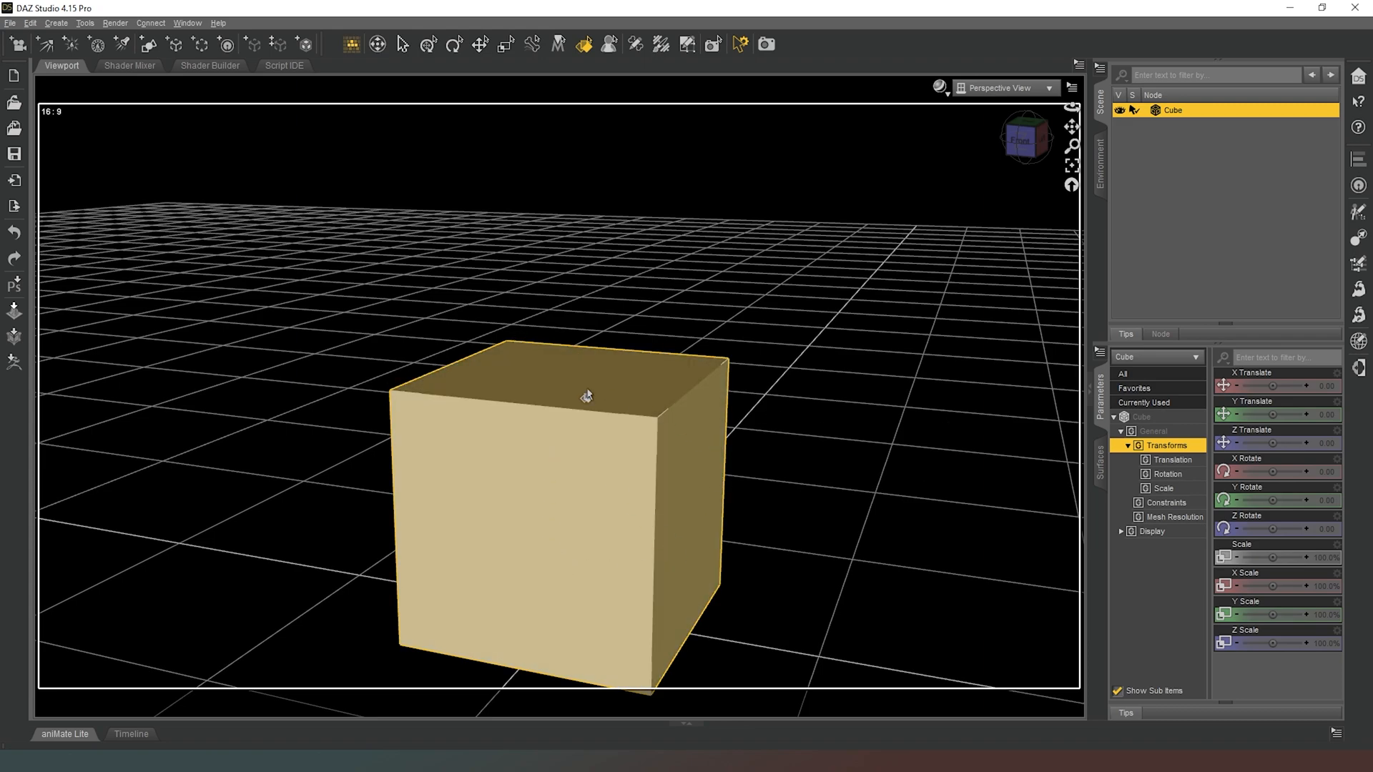
pyautogui.click(1100, 478)
pyautogui.click(1144, 443)
pyautogui.click(1122, 444)
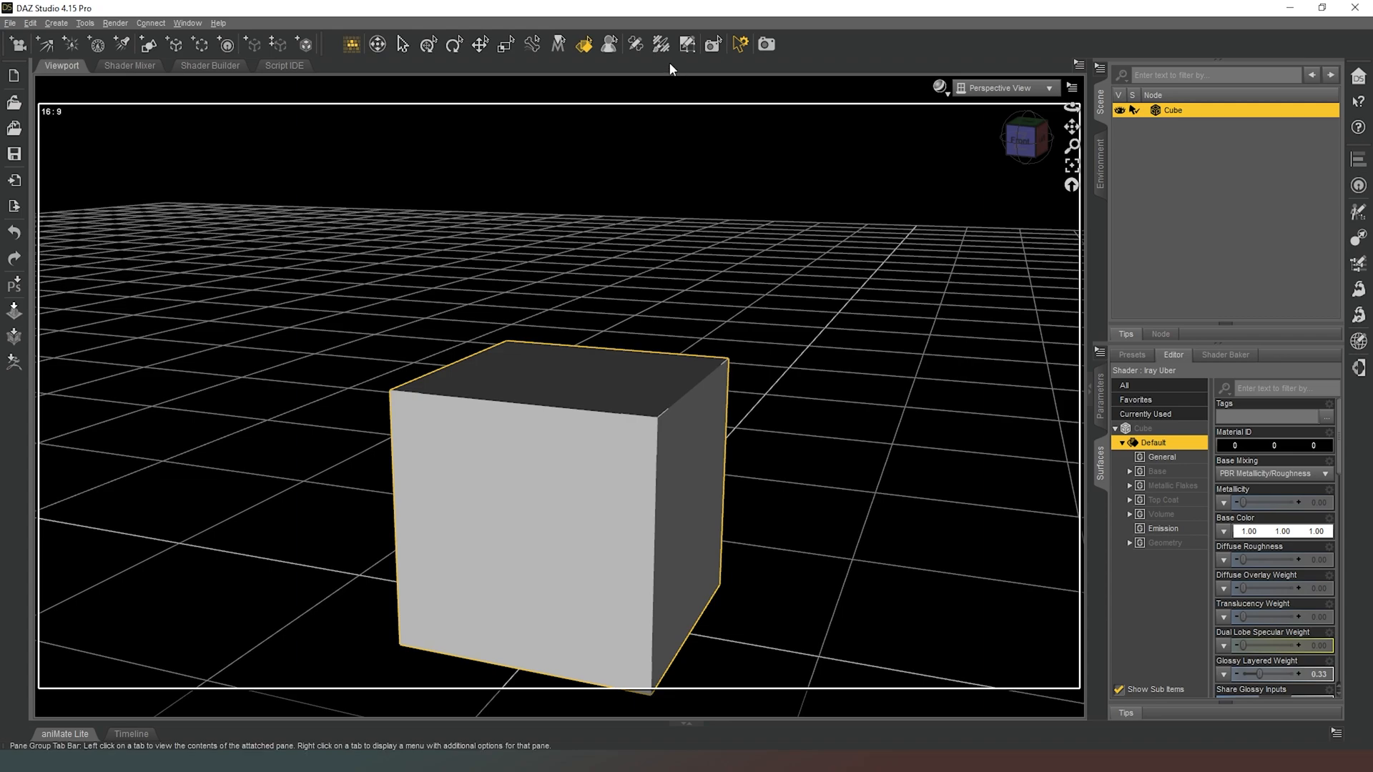
# Create a surface named 2 from the cube's front face with the Geometry Editor tool
pyautogui.click(687, 44)
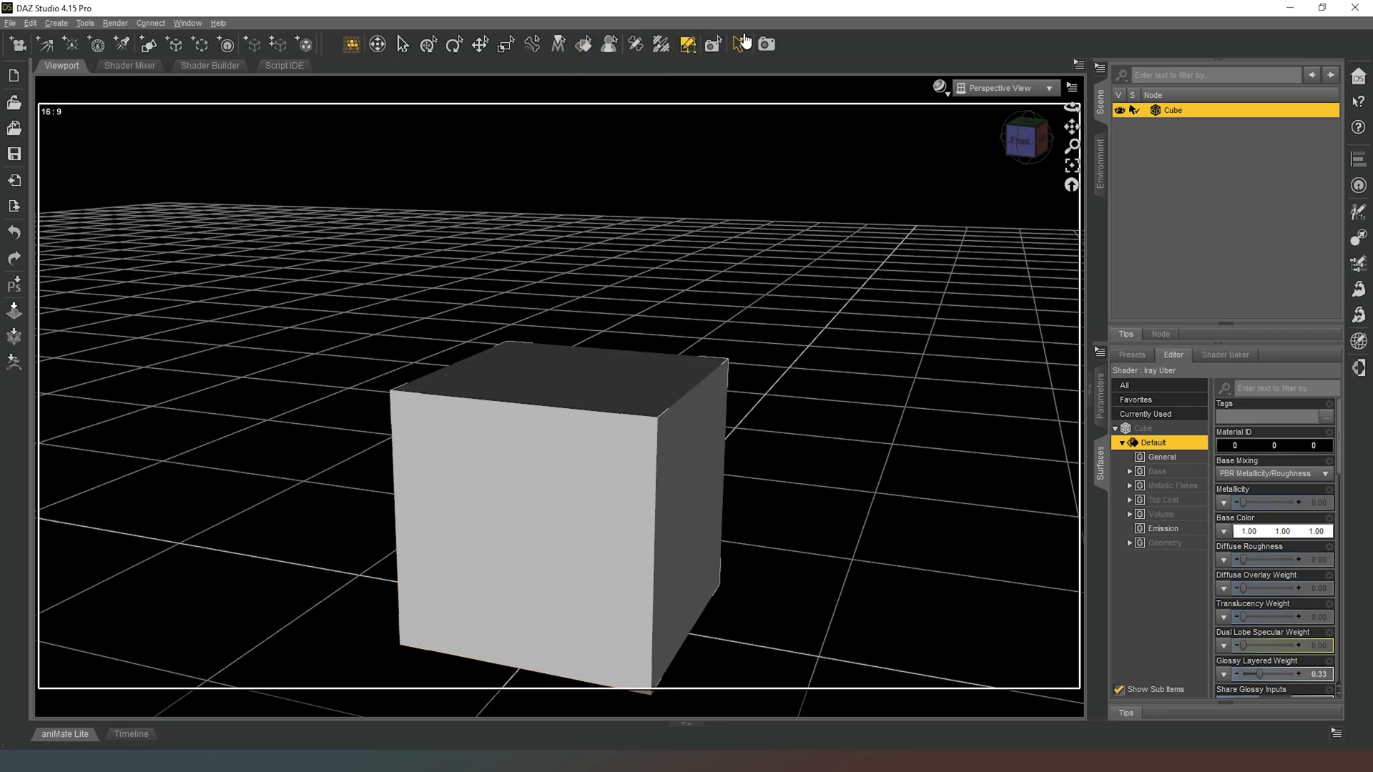
pyautogui.rightClick(516, 459)
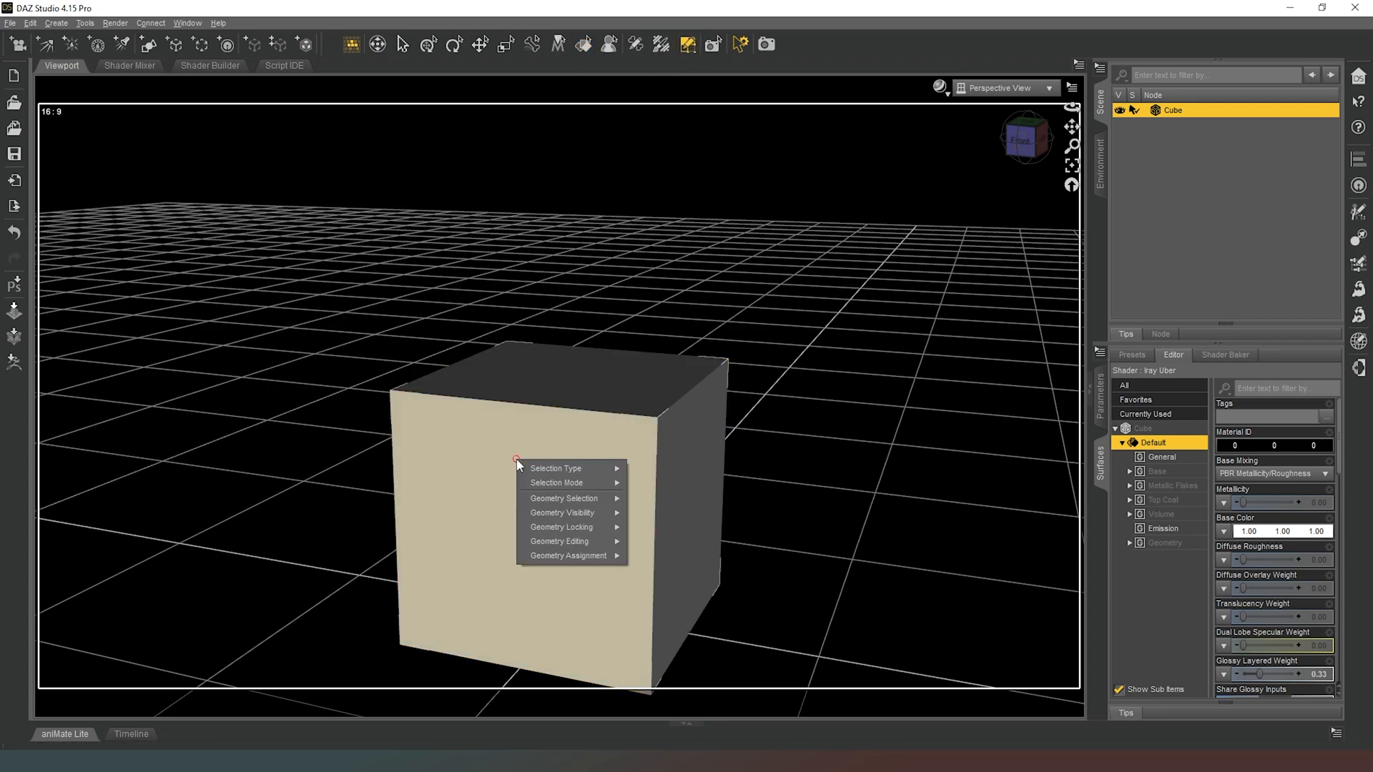
pyautogui.moveTo(570, 542)
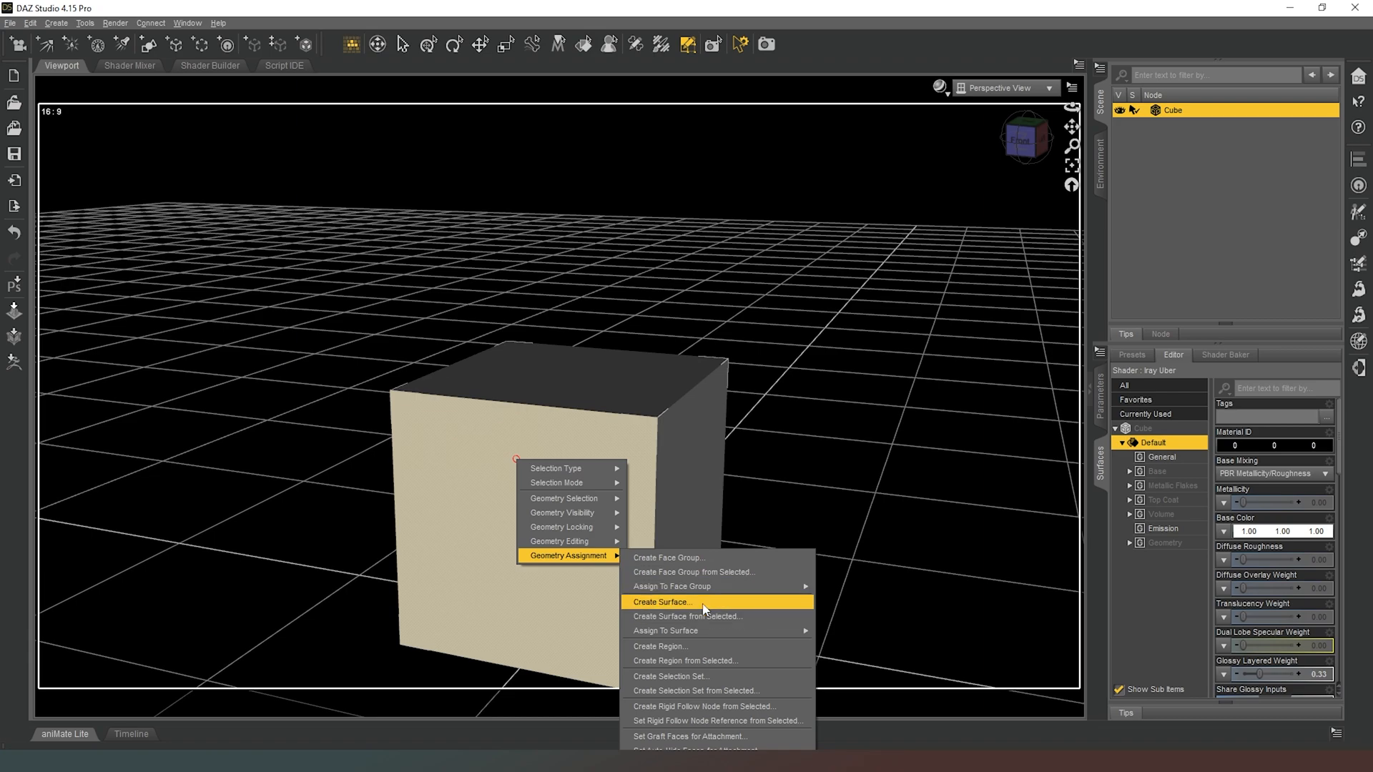
pyautogui.click(687, 616)
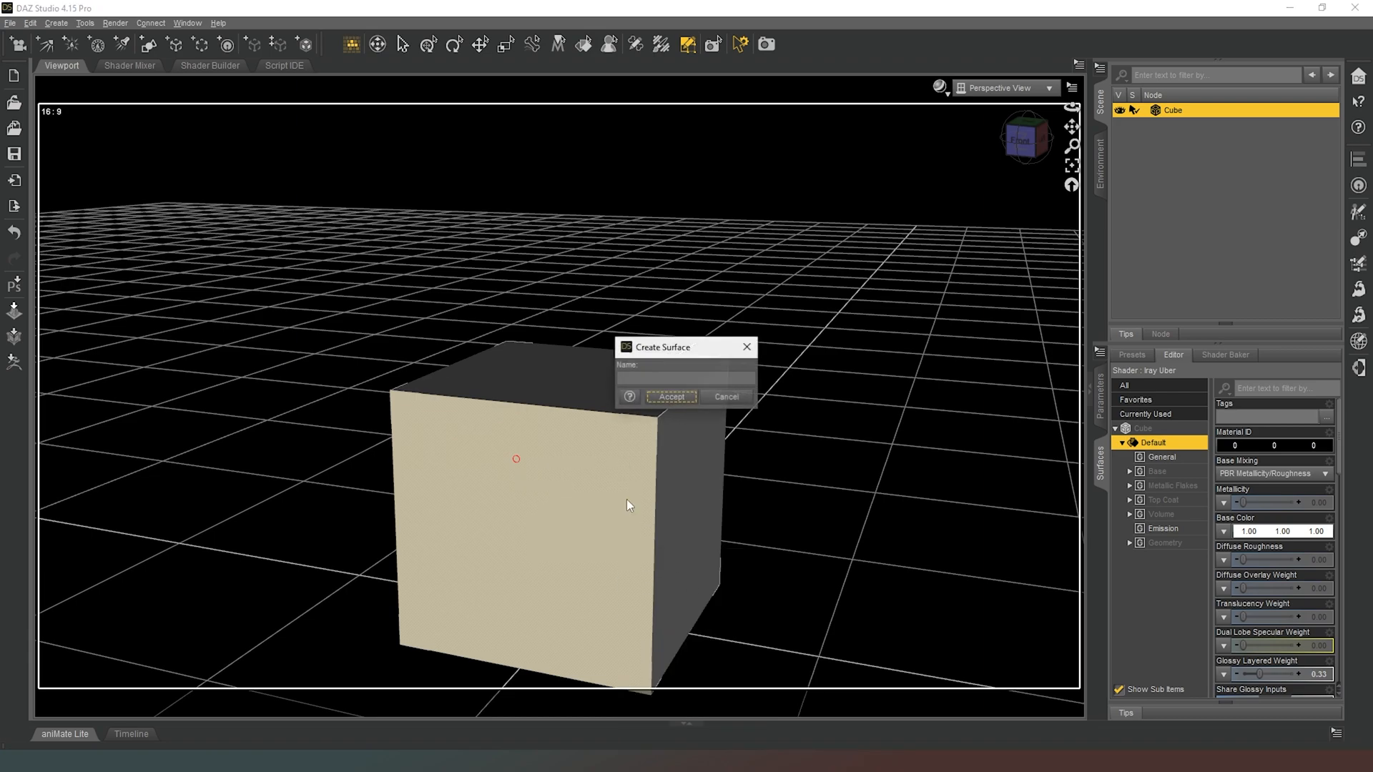
pyautogui.write('2')
pyautogui.click(679, 399)
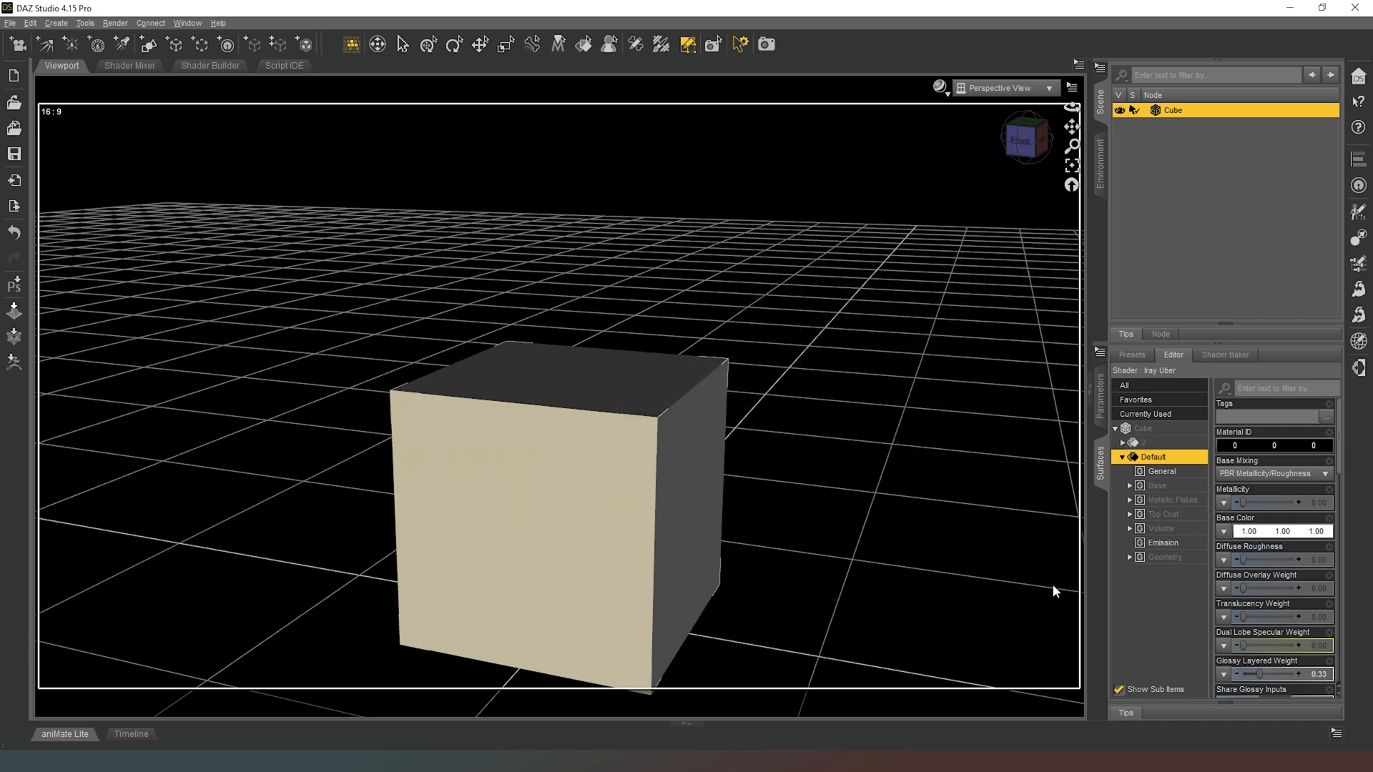
# Collapse the Default surface's property groups and switch back to the Surface Selection tool
pyautogui.click(1122, 458)
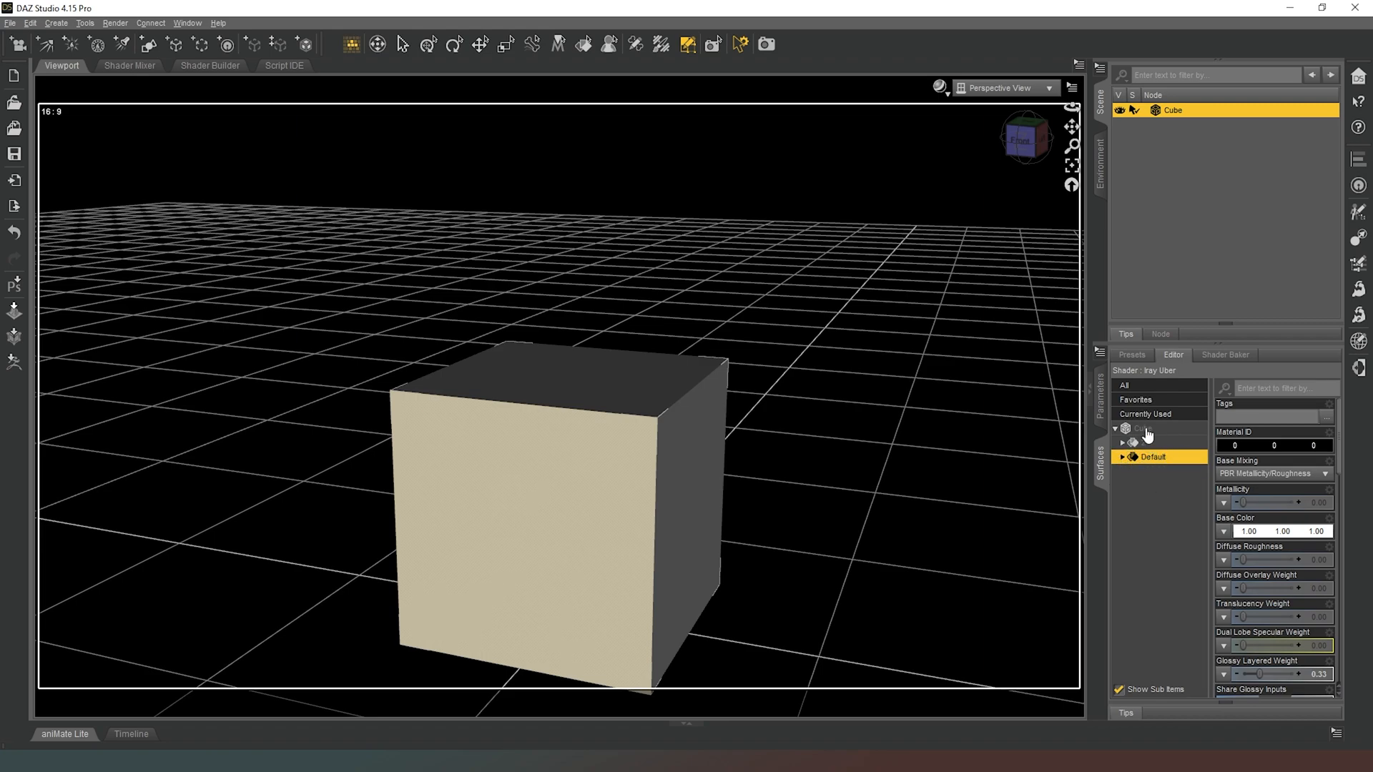
pyautogui.click(584, 44)
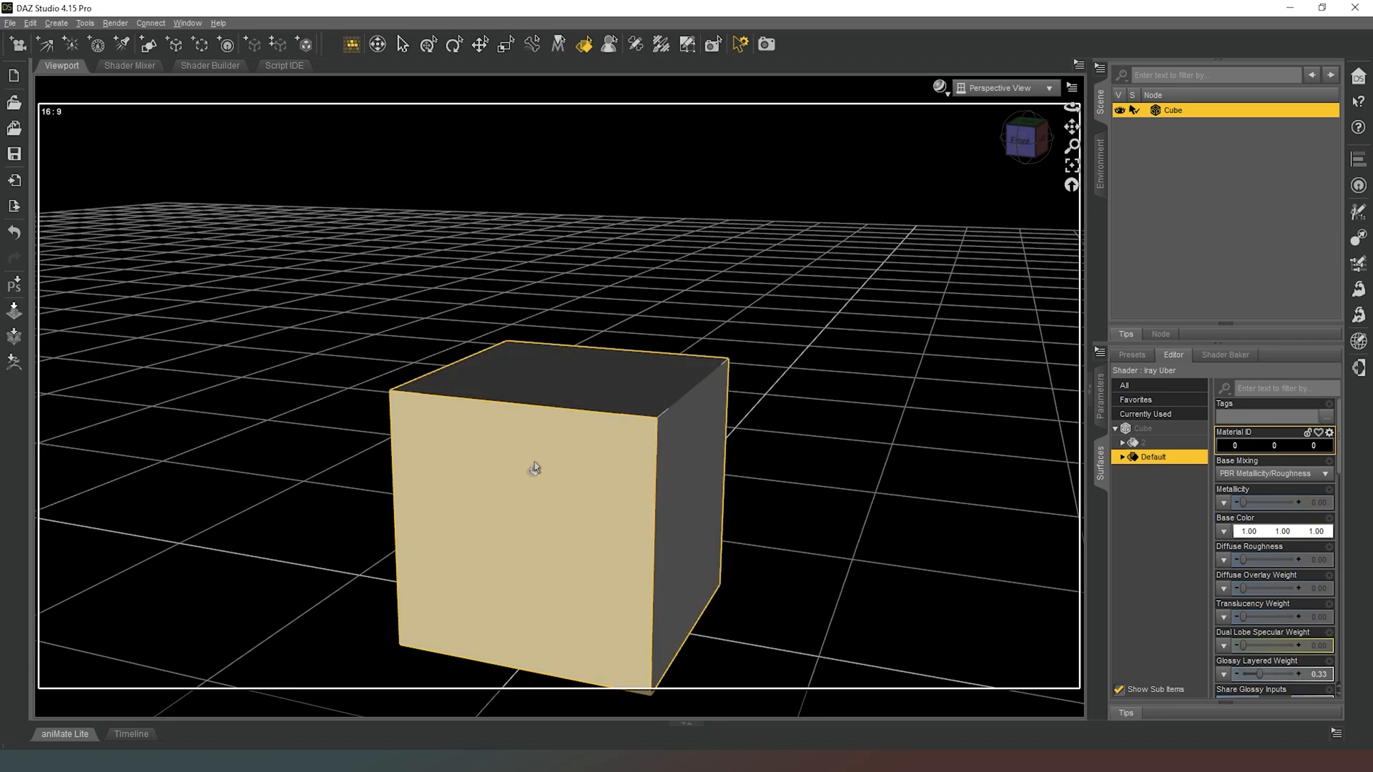
# Set the Base Color of the cube's surface 2 to pure red (255, 0, 0) and deselect the cube
pyautogui.click(580, 506)
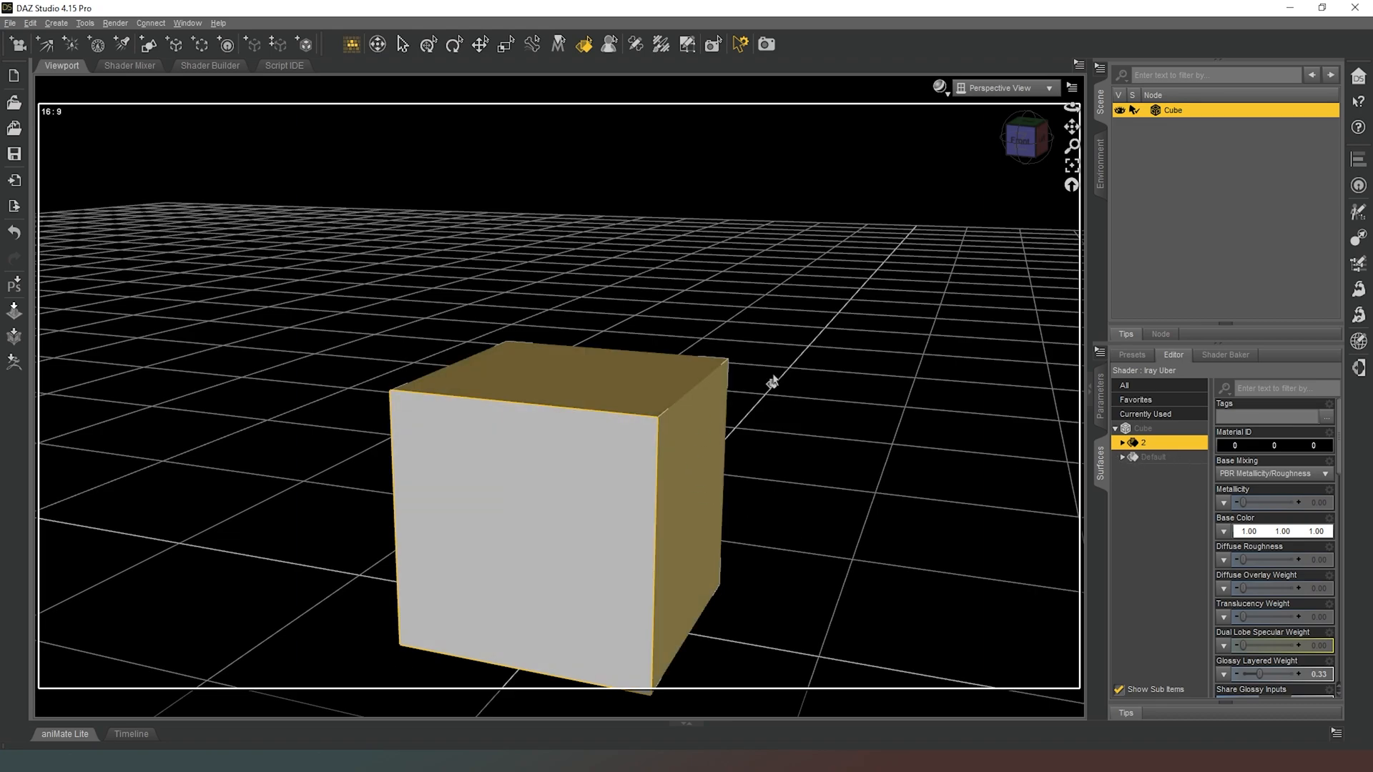
pyautogui.click(1122, 443)
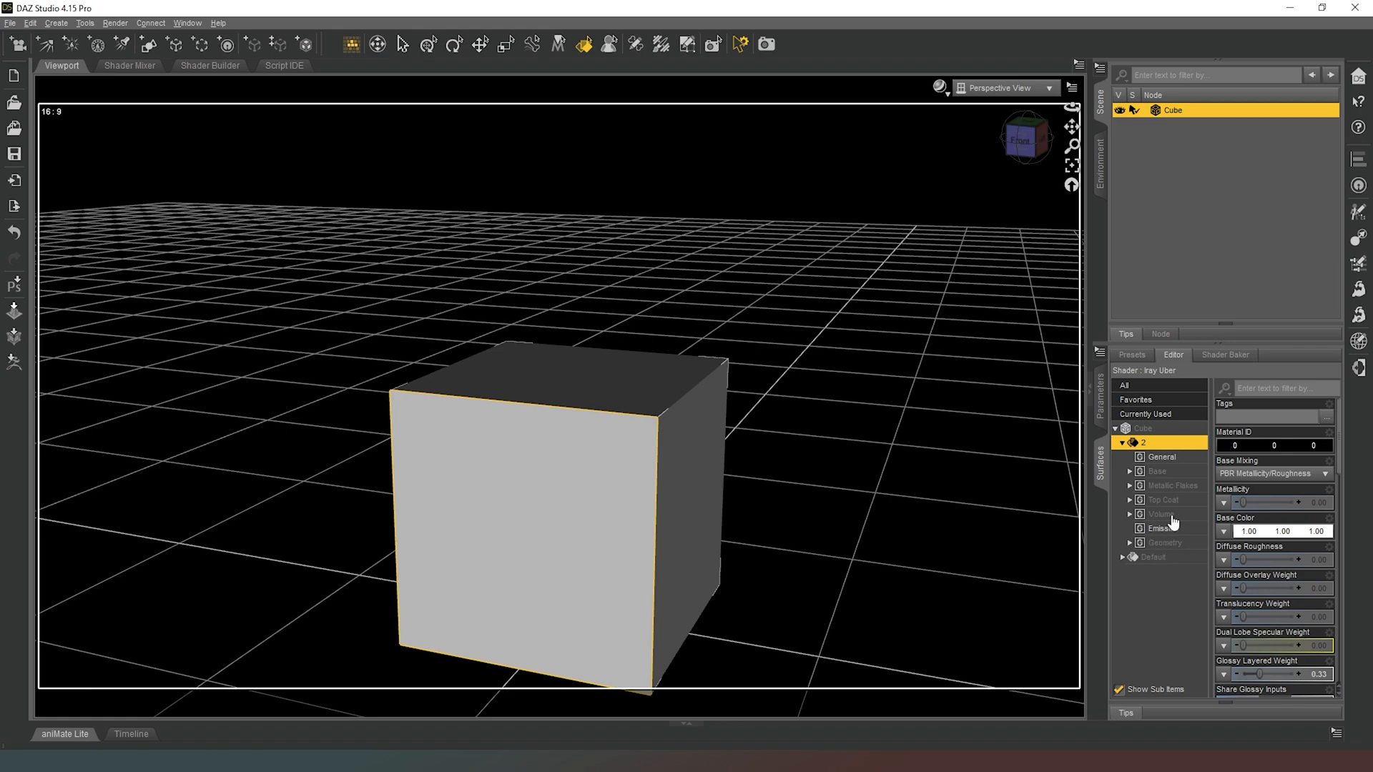
pyautogui.click(1158, 471)
pyautogui.click(1251, 474)
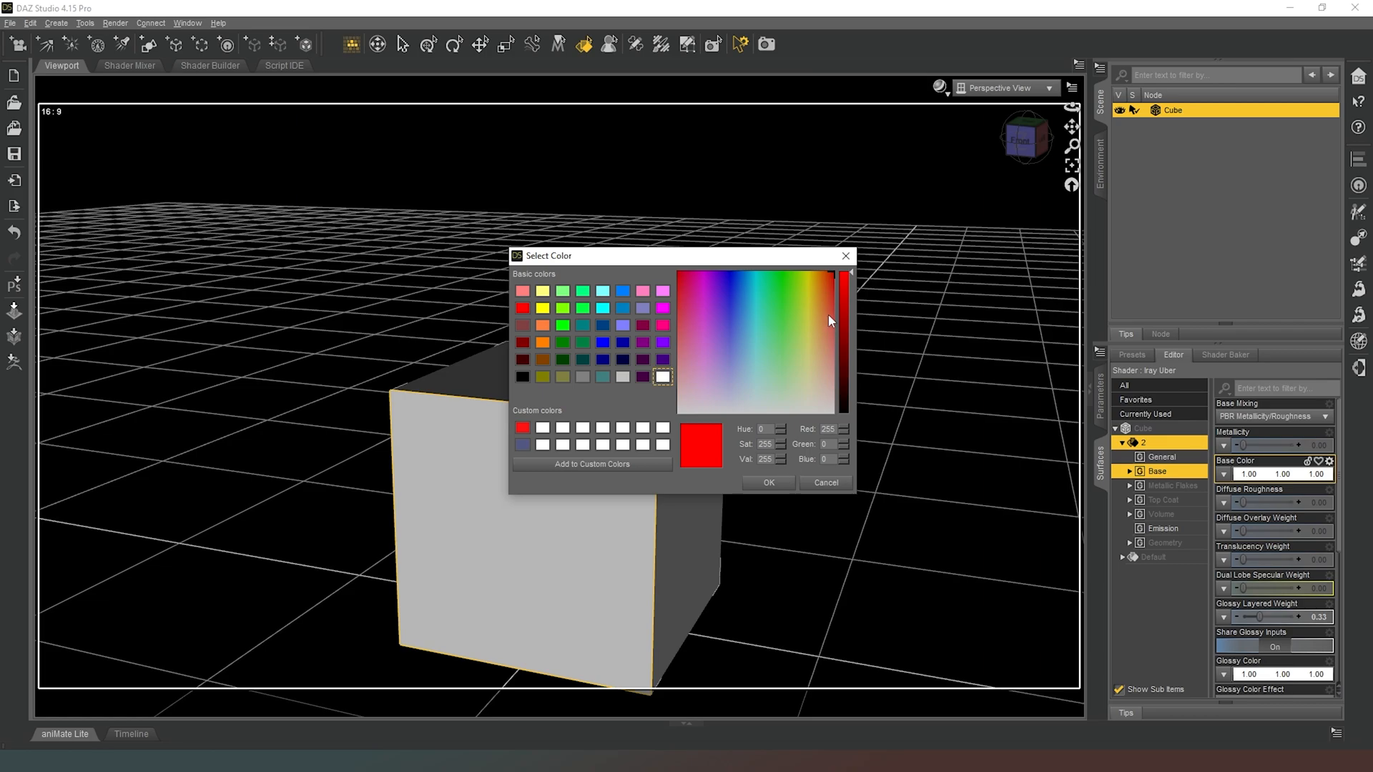
pyautogui.click(769, 483)
pyautogui.click(988, 181)
# Select the cube for the Geometry Editor and switch the selection type to Edge Selection
pyautogui.moveTo(1024, 141)
pyautogui.mouseDown()
pyautogui.moveTo(995, 169)
pyautogui.moveTo(959, 172)
pyautogui.moveTo(961, 145)
pyautogui.moveTo(1030, 141)
pyautogui.moveTo(974, 133)
pyautogui.moveTo(1000, 104)
pyautogui.moveTo(1035, 138)
pyautogui.moveTo(1028, 149)
pyautogui.mouseUp()
pyautogui.click(1070, 187)
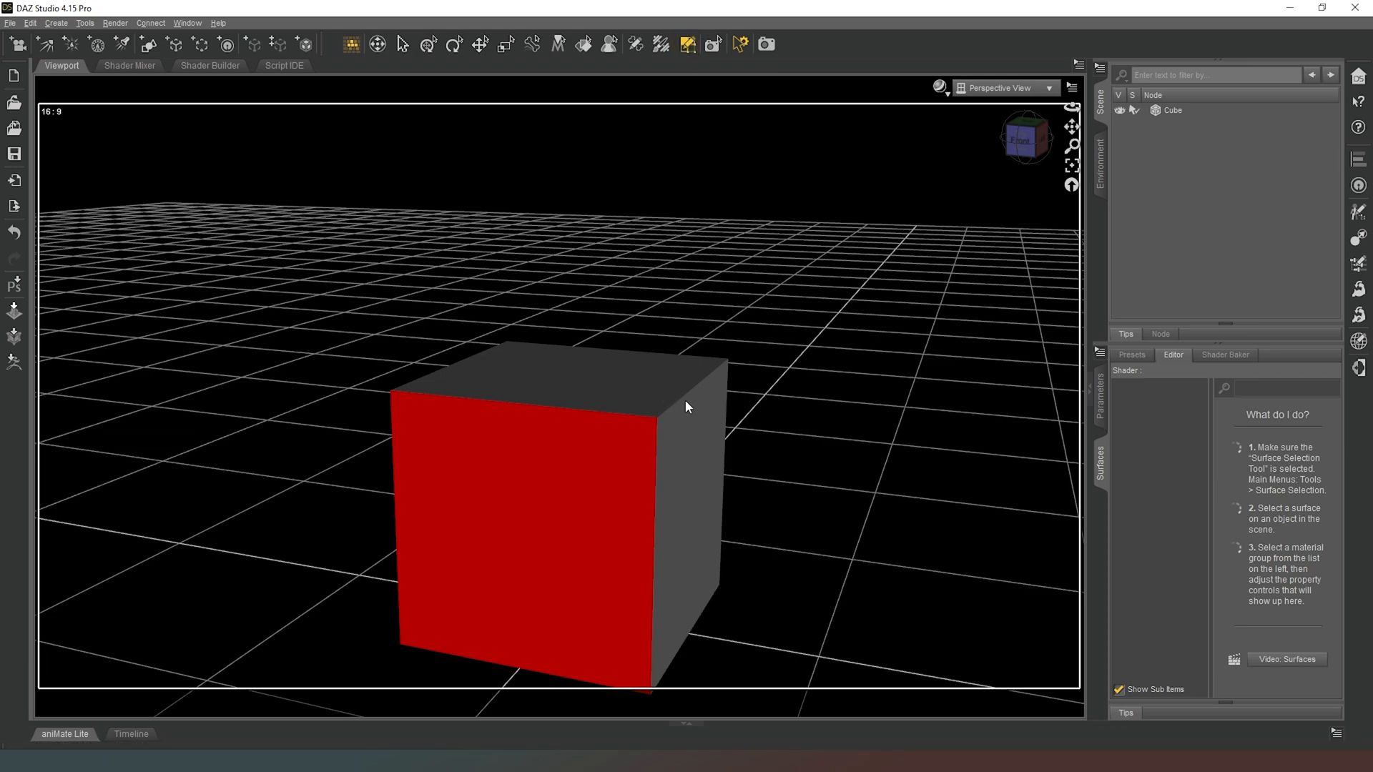
pyautogui.click(1167, 114)
pyautogui.moveTo(1025, 141); pyautogui.dragTo(995, 169)
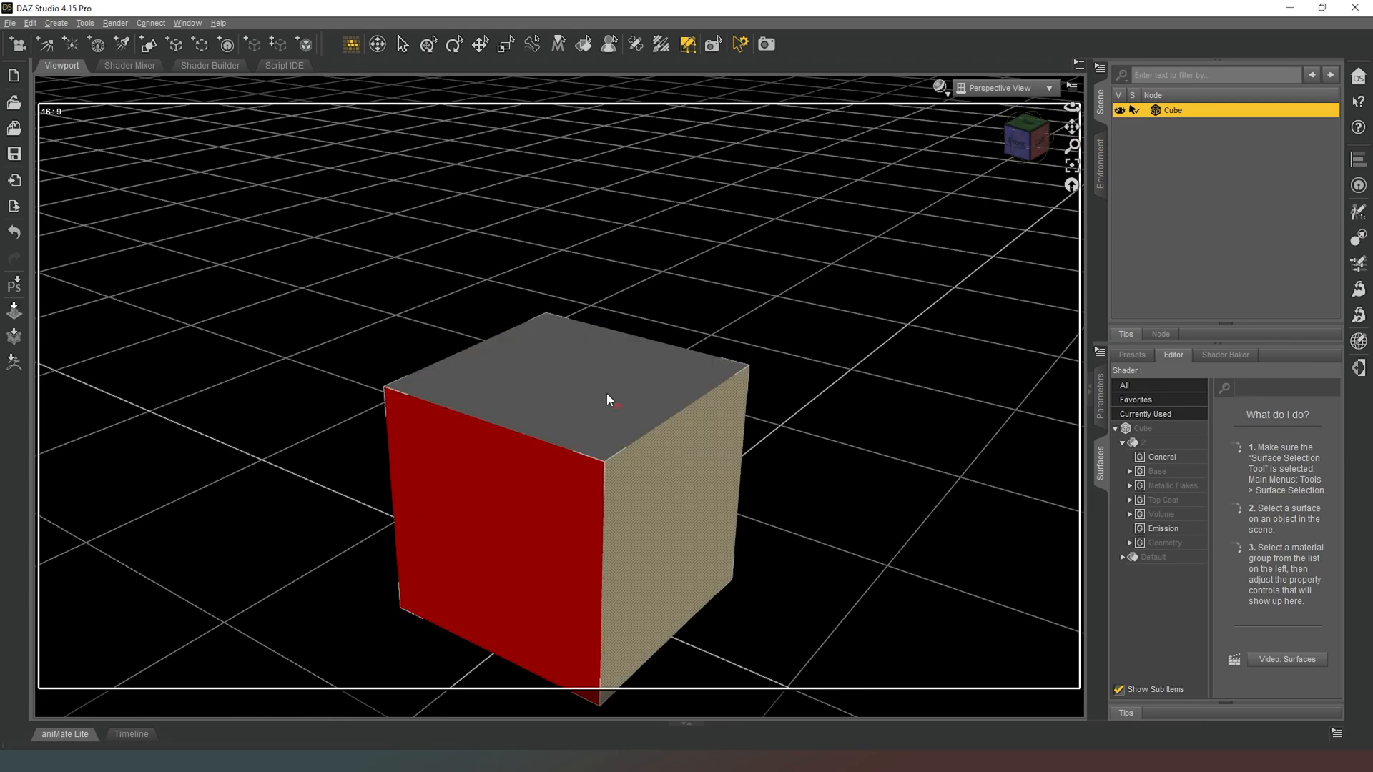
pyautogui.rightClick(606, 370)
pyautogui.moveTo(658, 383)
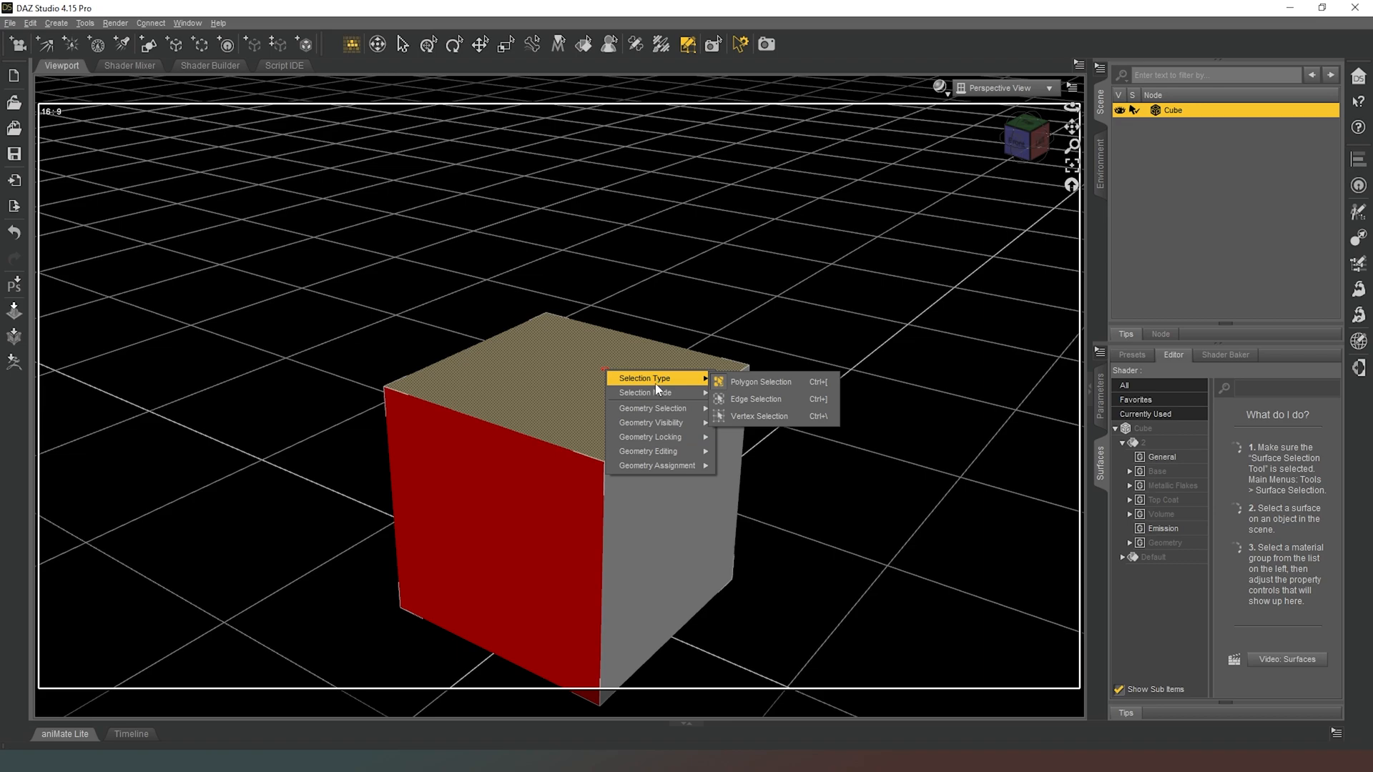
pyautogui.click(755, 399)
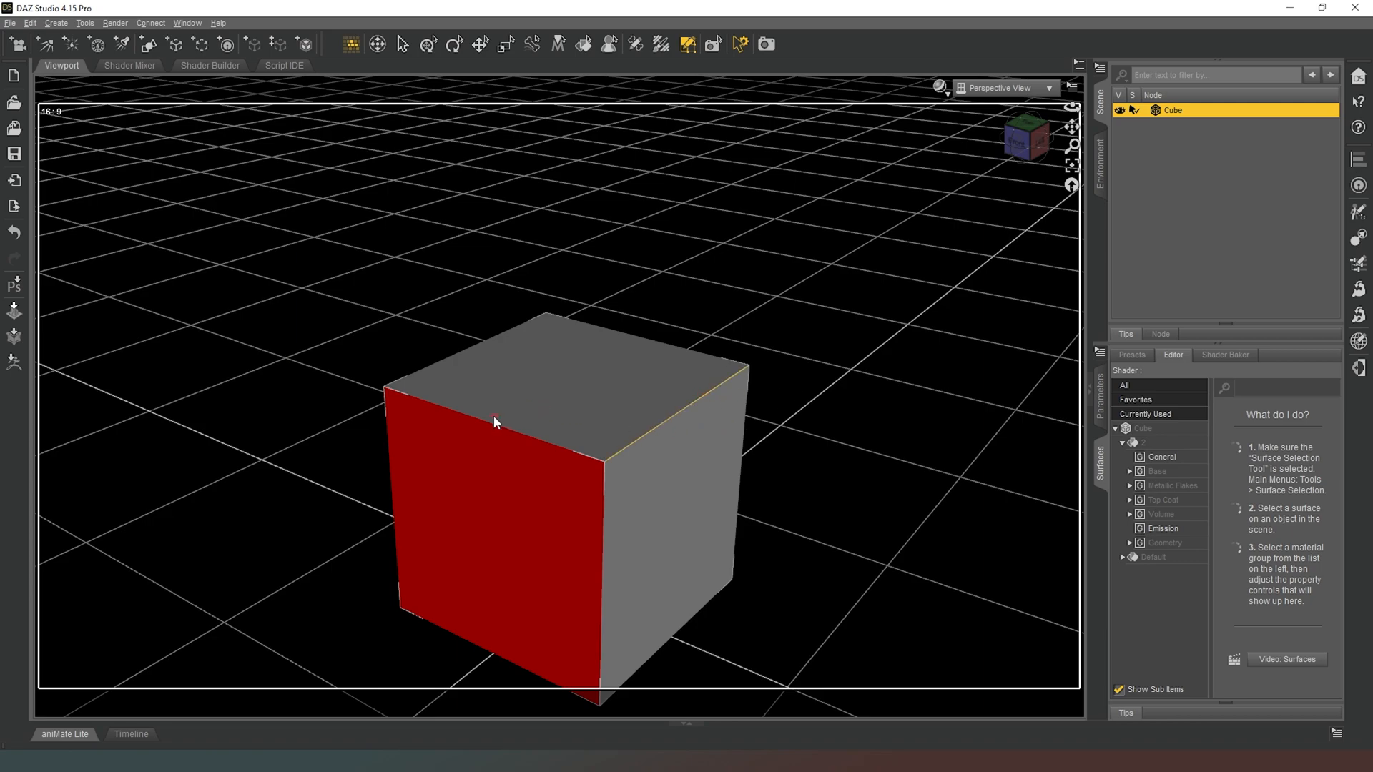
# Change the Geometry Editor's selection type to Vertex Selection and its selection mode to Lasso Selection
pyautogui.rightClick(639, 372)
pyautogui.moveTo(684, 386)
pyautogui.click(790, 415)
pyautogui.rightClick(615, 370)
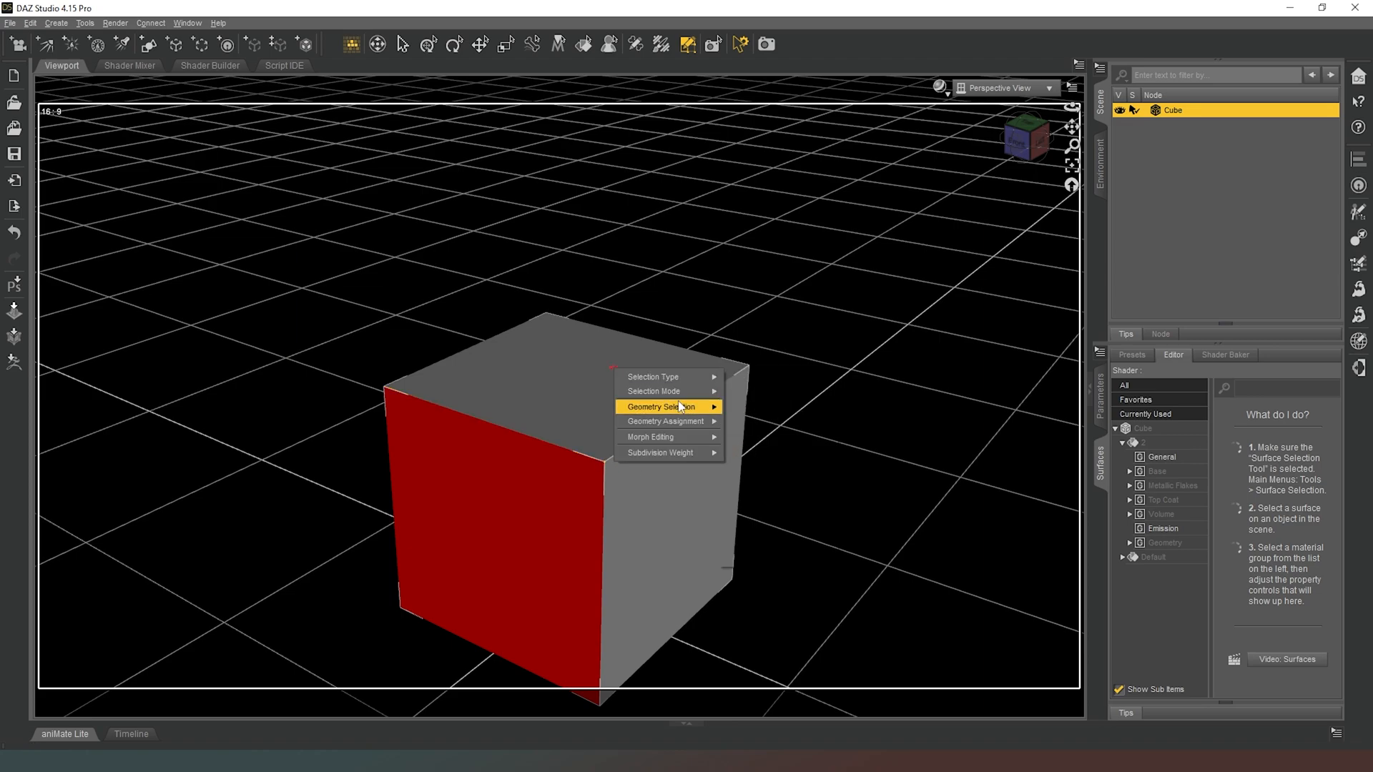
pyautogui.moveTo(672, 391)
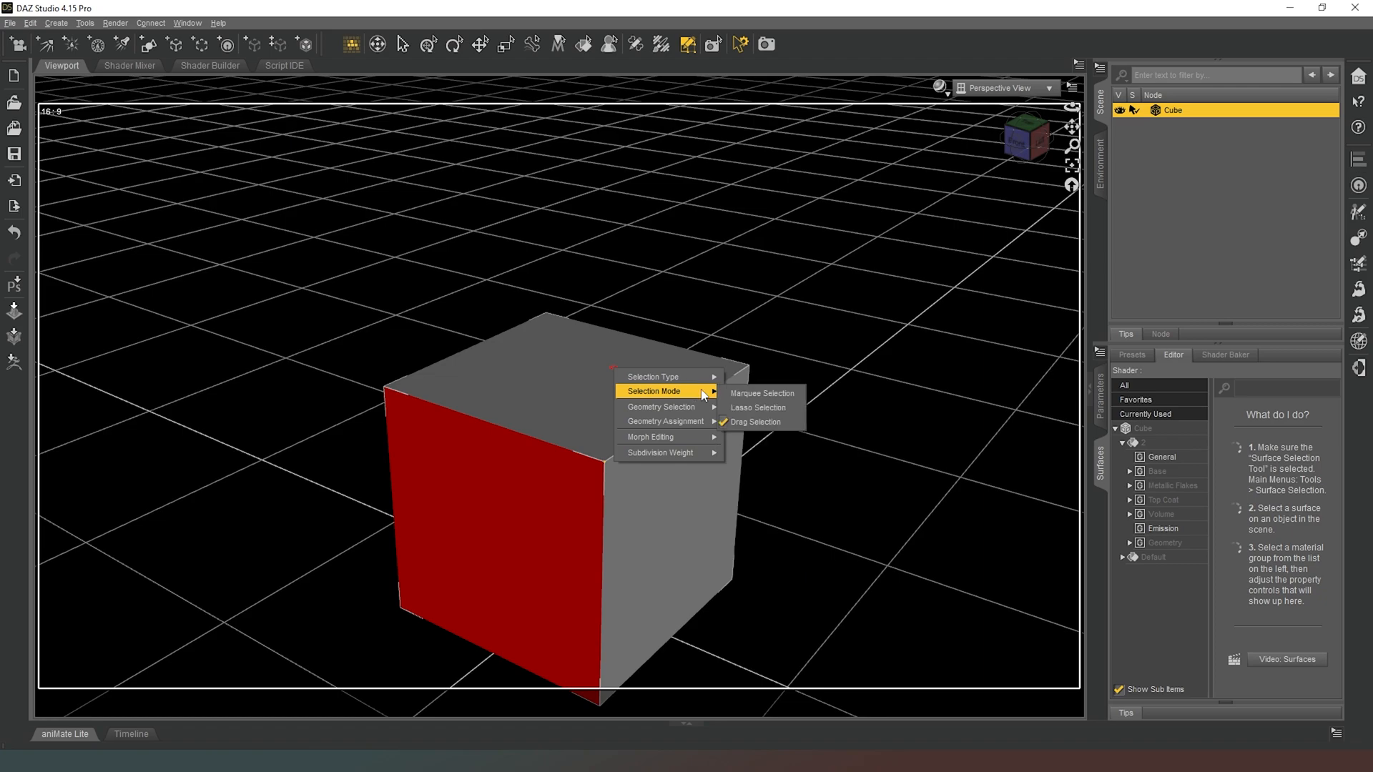
pyautogui.click(755, 409)
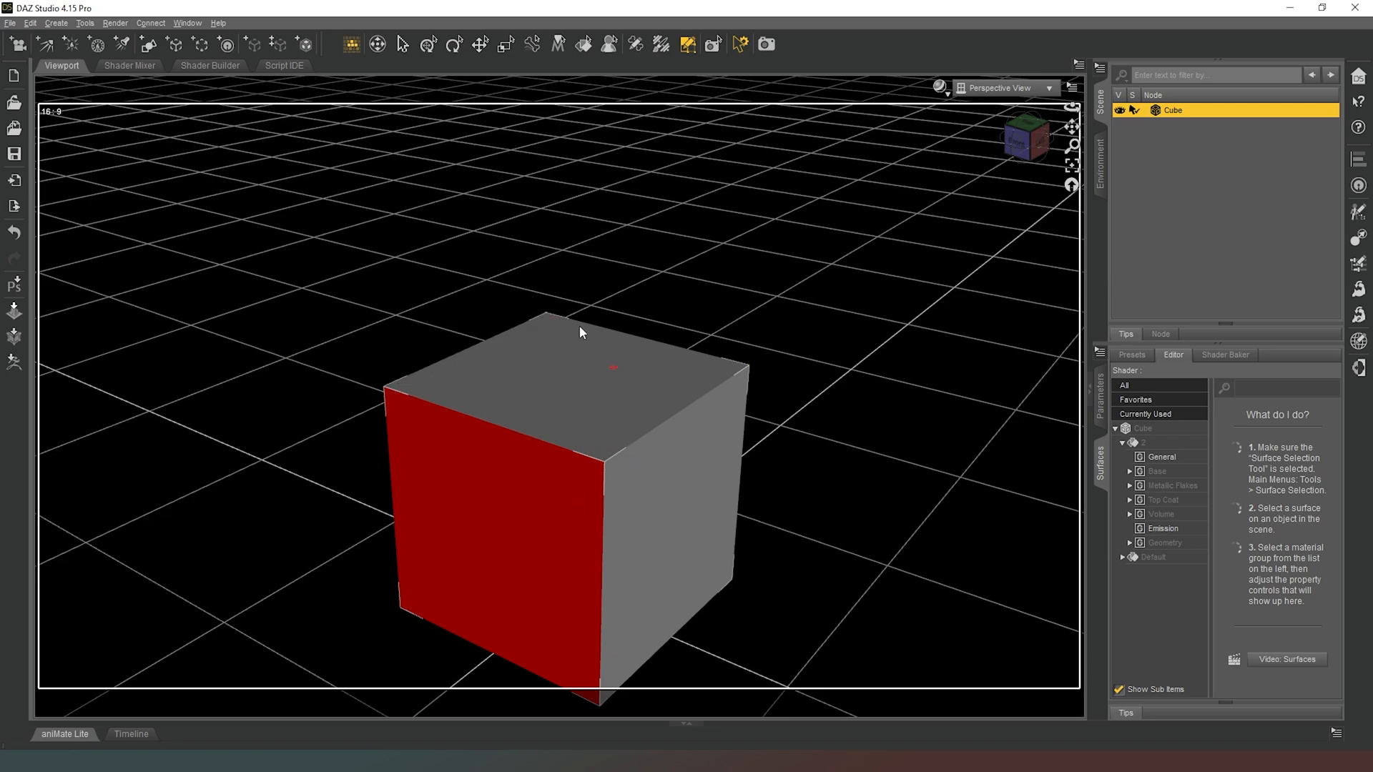
# Examine the cube from the back, side and front at different viewing angles and distances
pyautogui.moveTo(1027, 141); pyautogui.dragTo(881, 100)
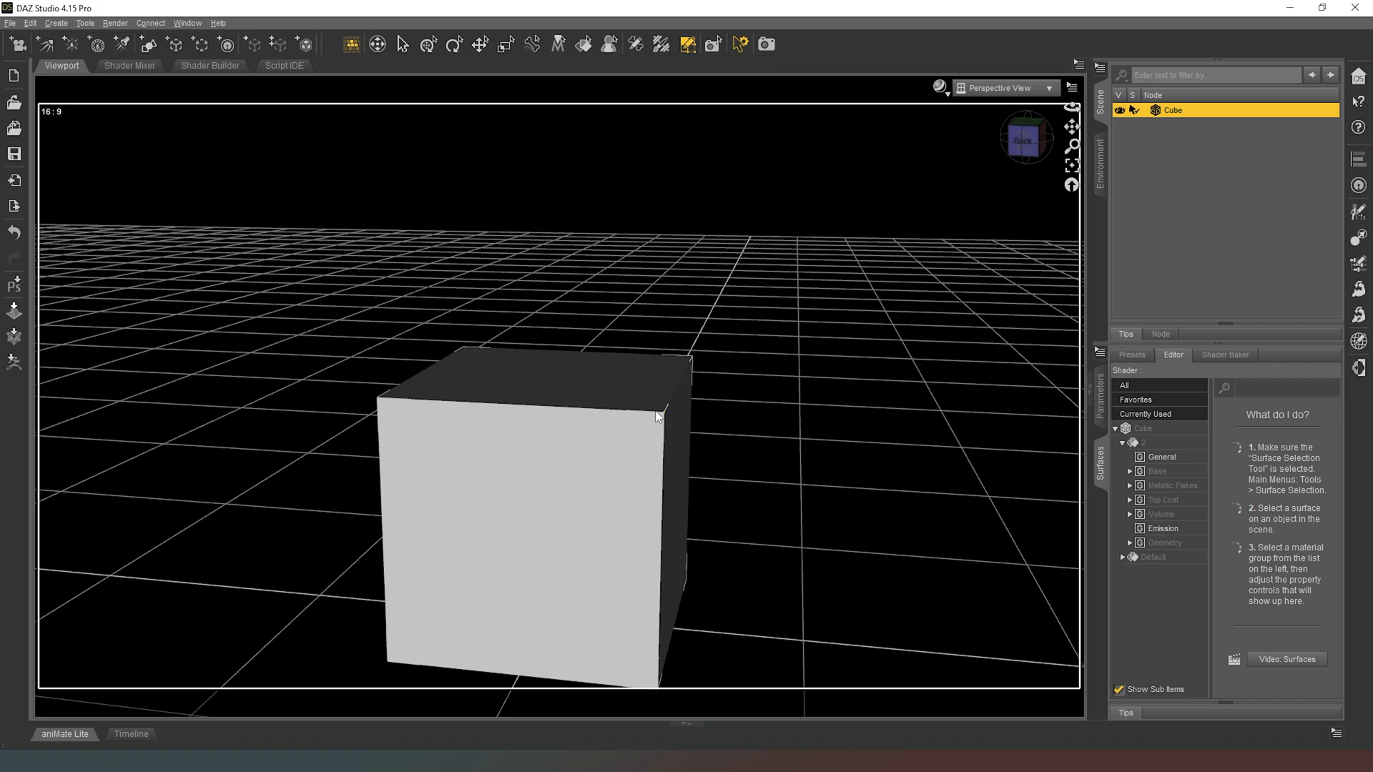
pyautogui.moveTo(1029, 141); pyautogui.dragTo(941, 168)
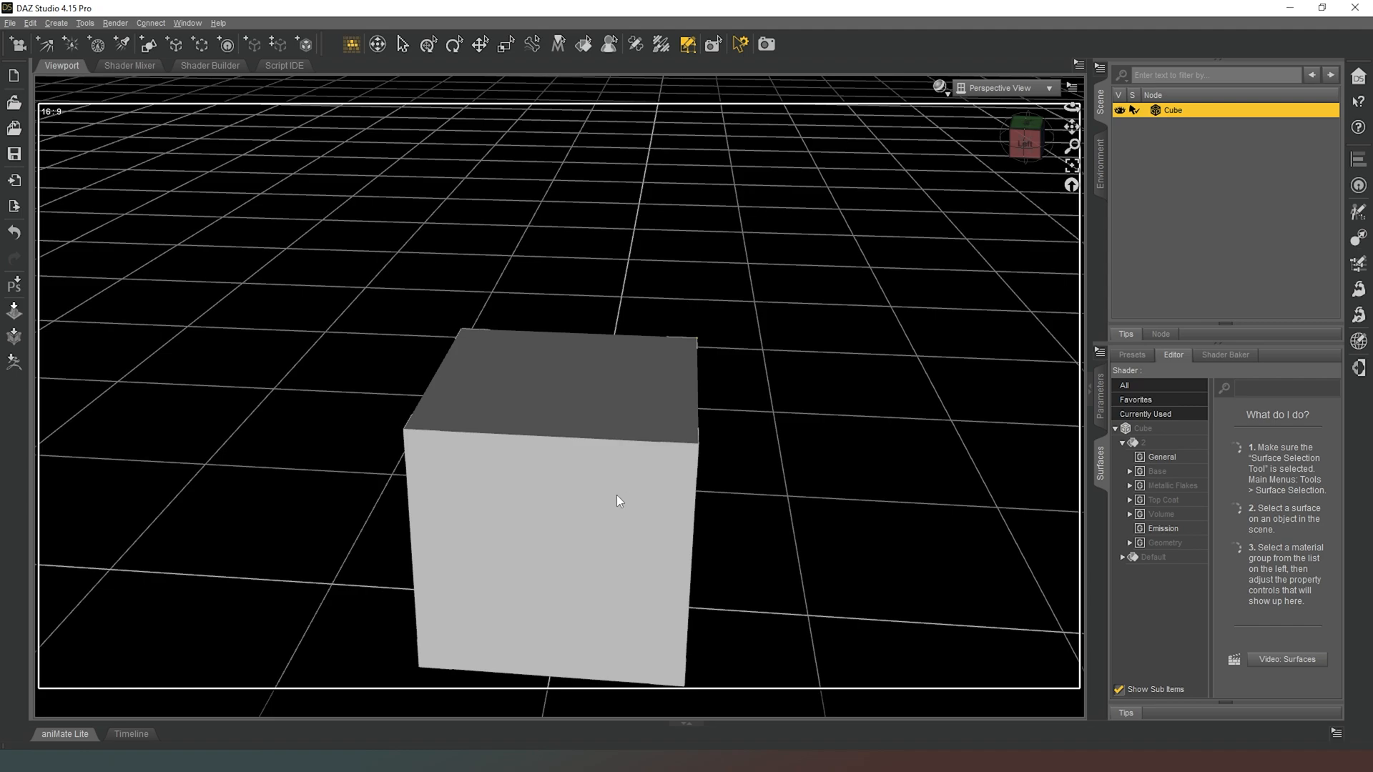
pyautogui.click(1024, 136)
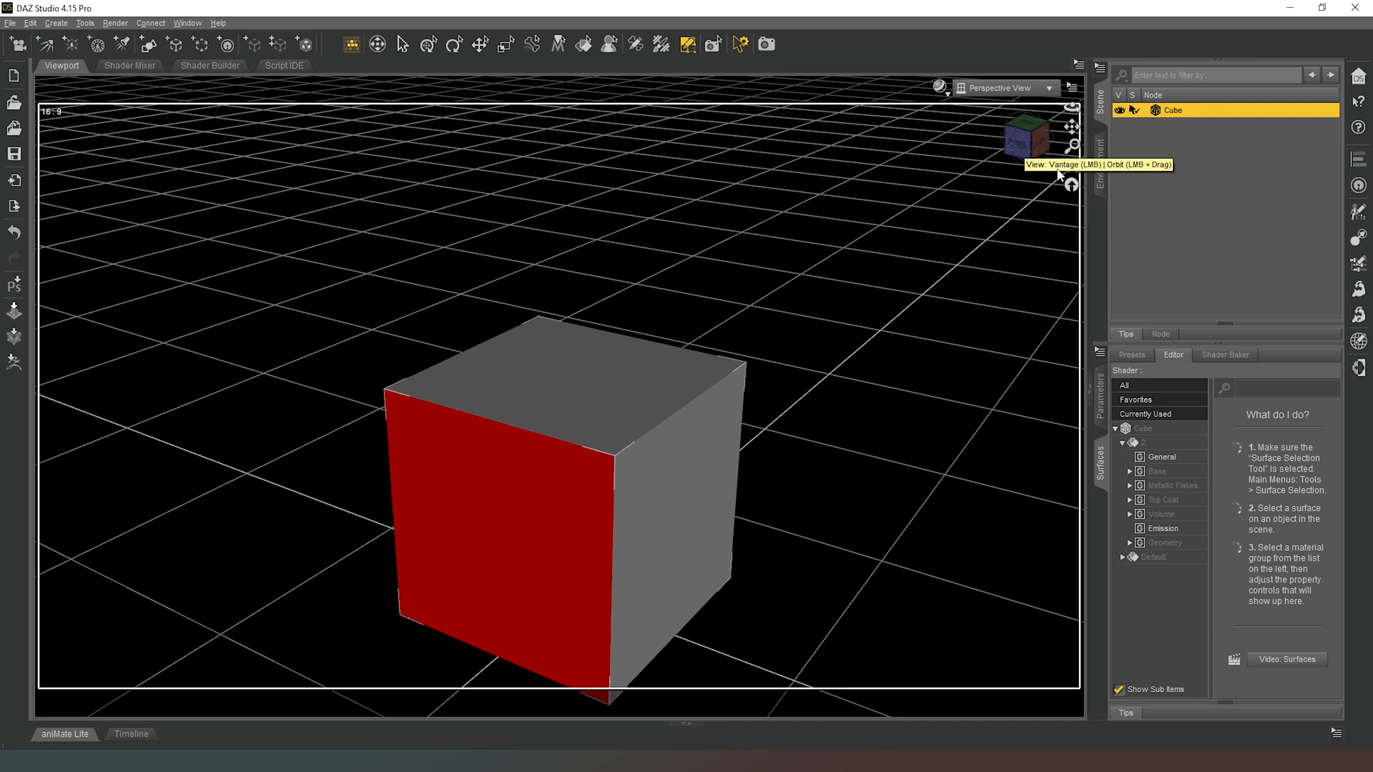
pyautogui.click(1018, 147)
pyautogui.click(1018, 147)
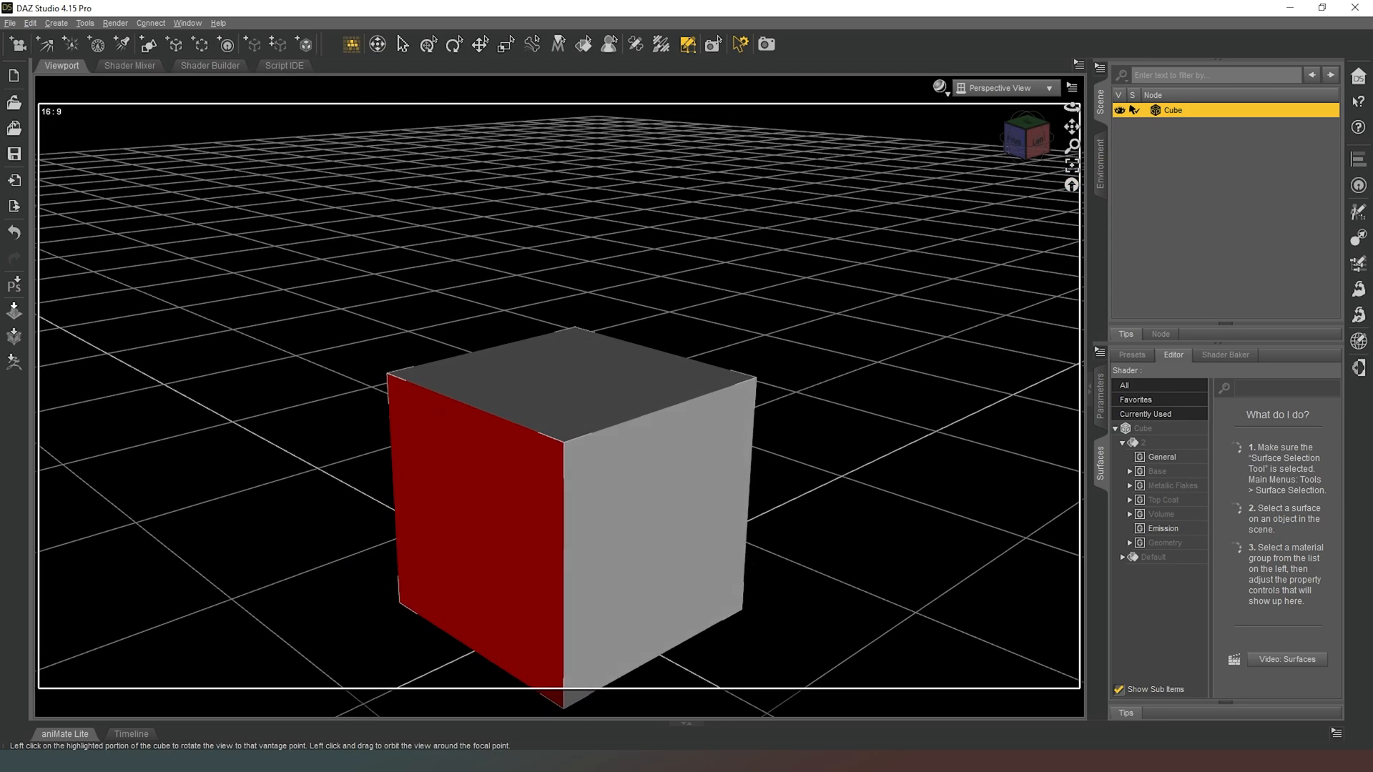
pyautogui.click(1014, 140)
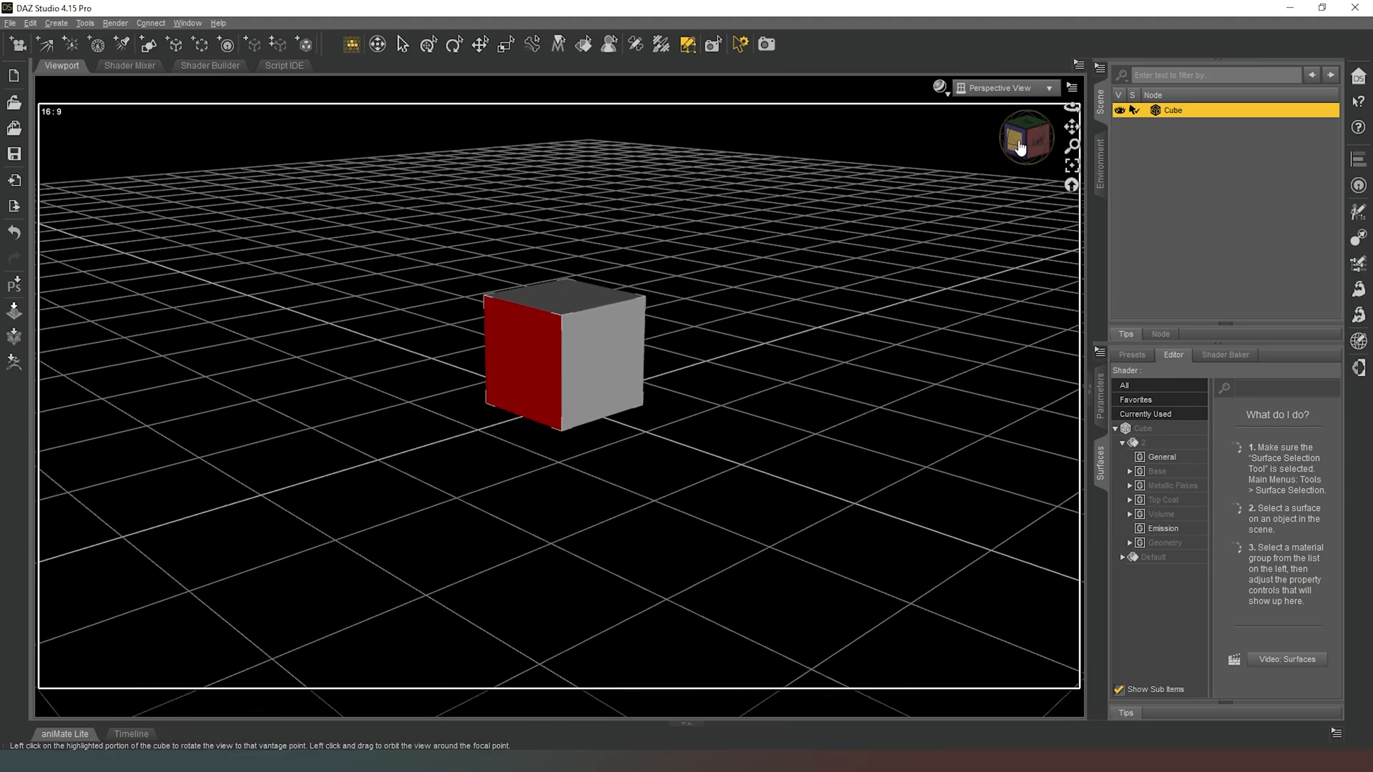
pyautogui.scroll(-6, 1021, 159)
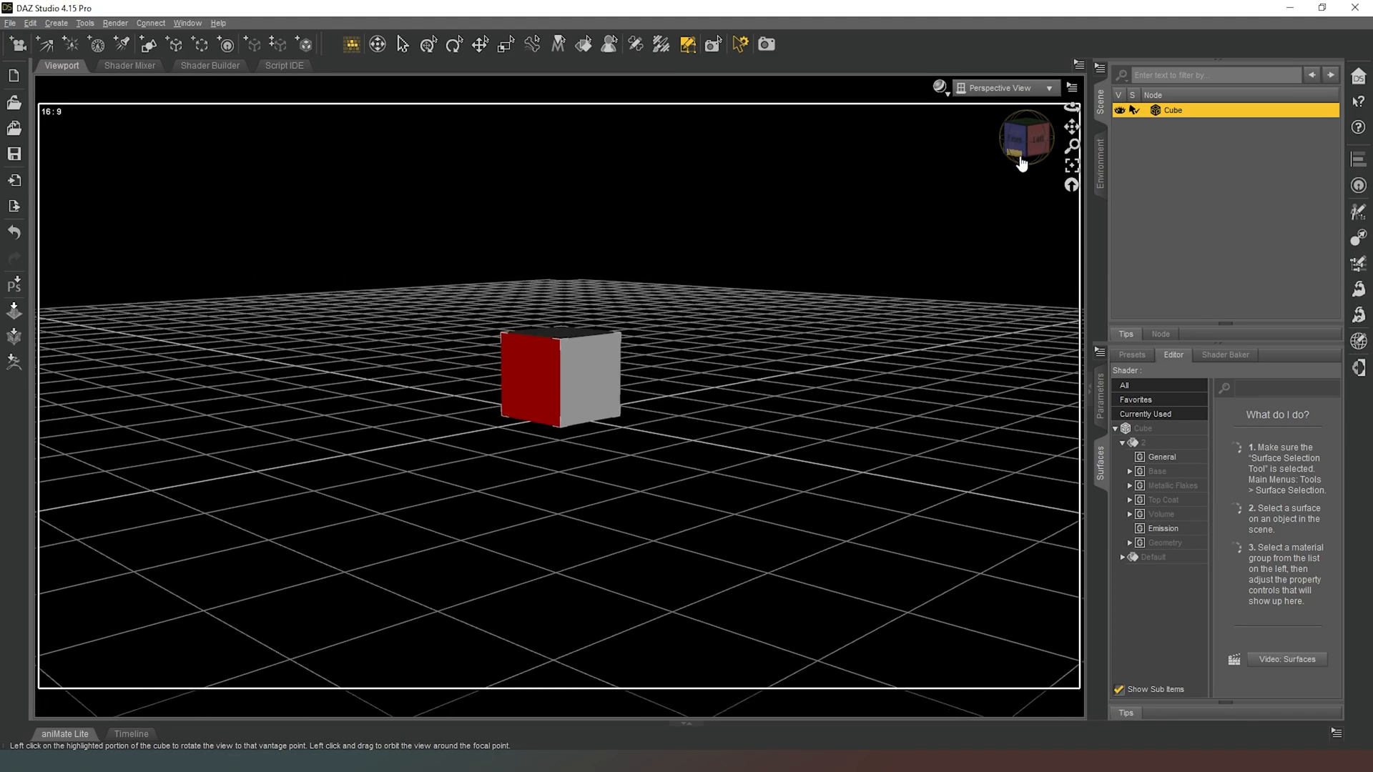
pyautogui.moveTo(1024, 159); pyautogui.dragTo(1112, 126)
pyautogui.scroll(5, 446, 131)
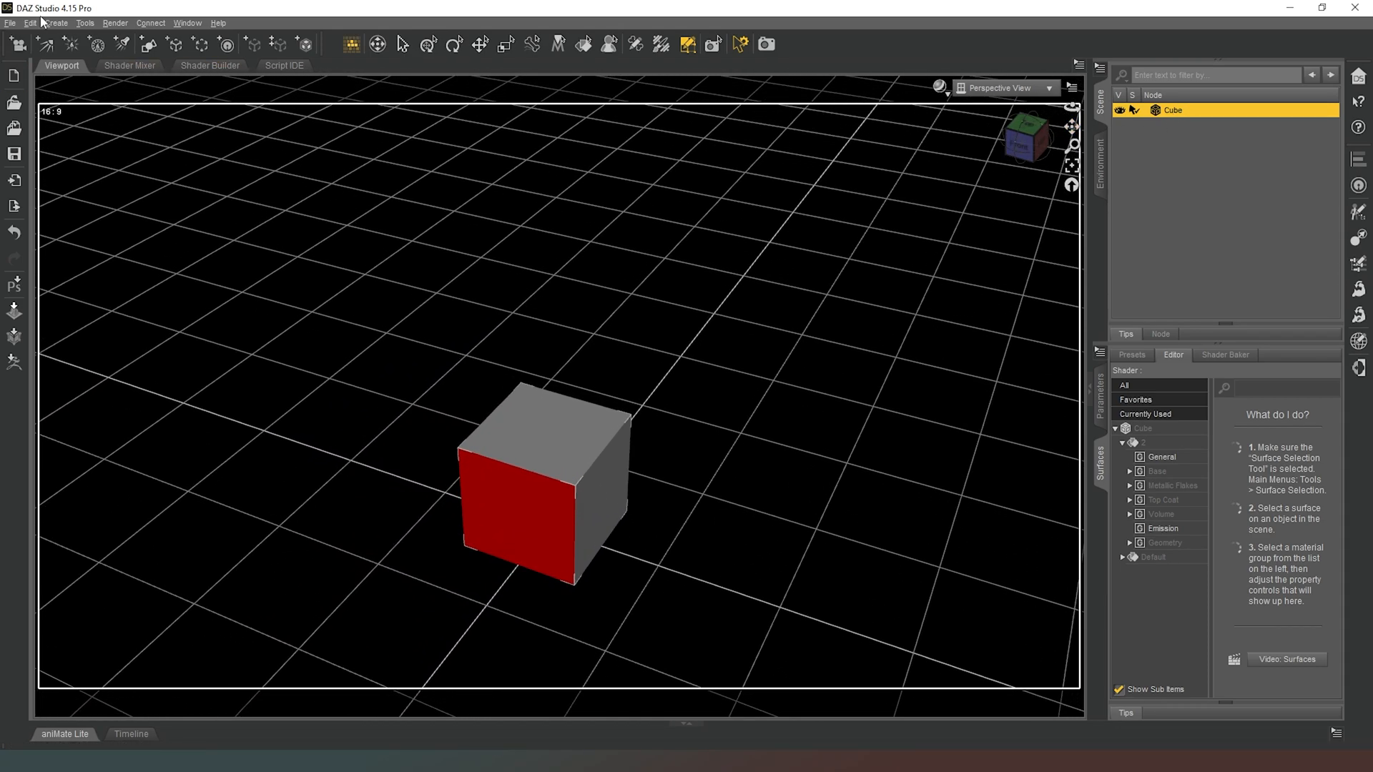
# Duplicate the cube and move the copy diagonally forward beside the original with the Translate tool
pyautogui.click(30, 23)
pyautogui.moveTo(63, 105)
pyautogui.click(208, 105)
pyautogui.click(1179, 124)
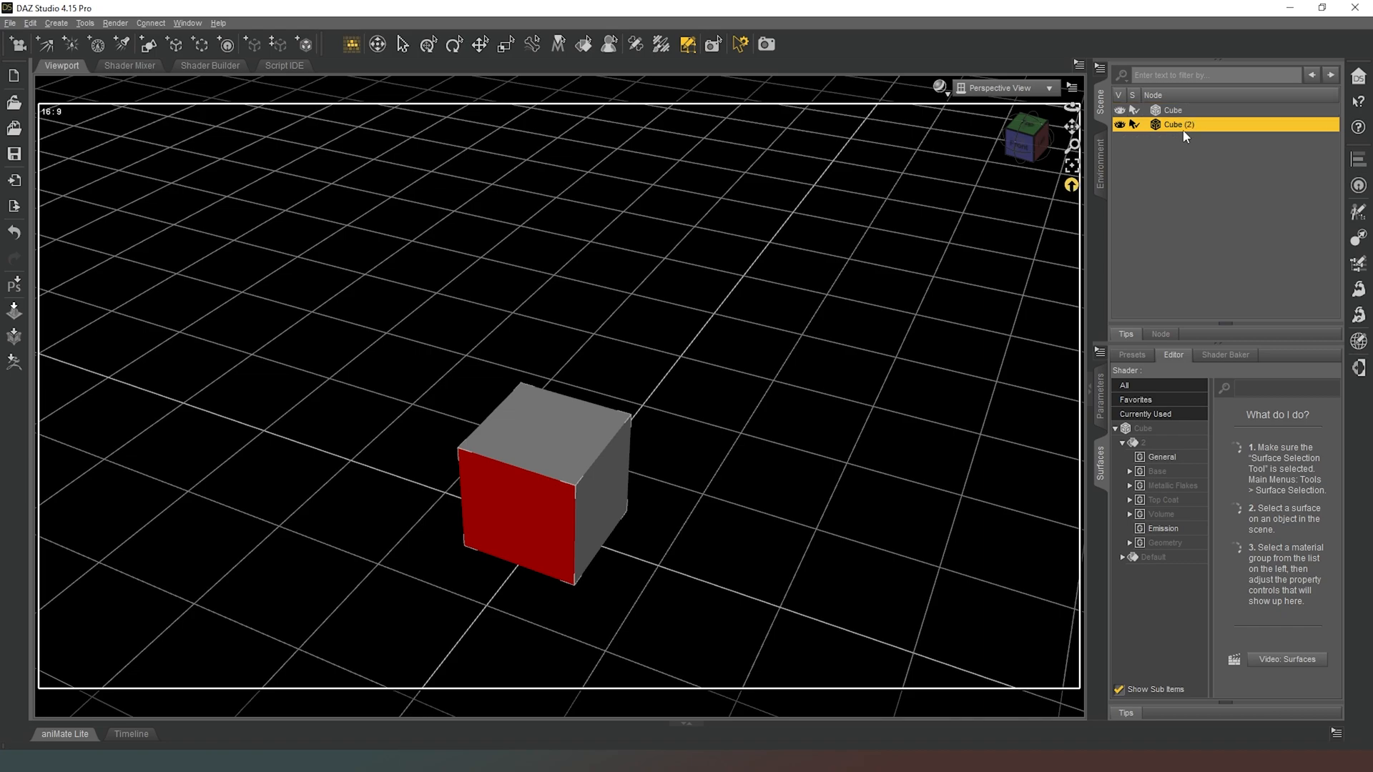
pyautogui.click(480, 44)
pyautogui.moveTo(555, 514); pyautogui.dragTo(718, 665)
# Create a sphere primitive with its origin at Object Center, a Y Positive primary axis, 12 segments and 24 sides
pyautogui.click(1021, 153)
pyautogui.moveTo(1020, 154); pyautogui.dragTo(1028, 143)
pyautogui.moveTo(1008, 179); pyautogui.dragTo(929, 242, button='middle')
pyautogui.moveTo(1040, 143)
pyautogui.mouseDown()
pyautogui.moveTo(1012, 166)
pyautogui.moveTo(1044, 129)
pyautogui.mouseUp()
pyautogui.moveTo(772, 169); pyautogui.dragTo(823, 91, button='middle')
pyautogui.click(148, 45)
pyautogui.click(619, 266)
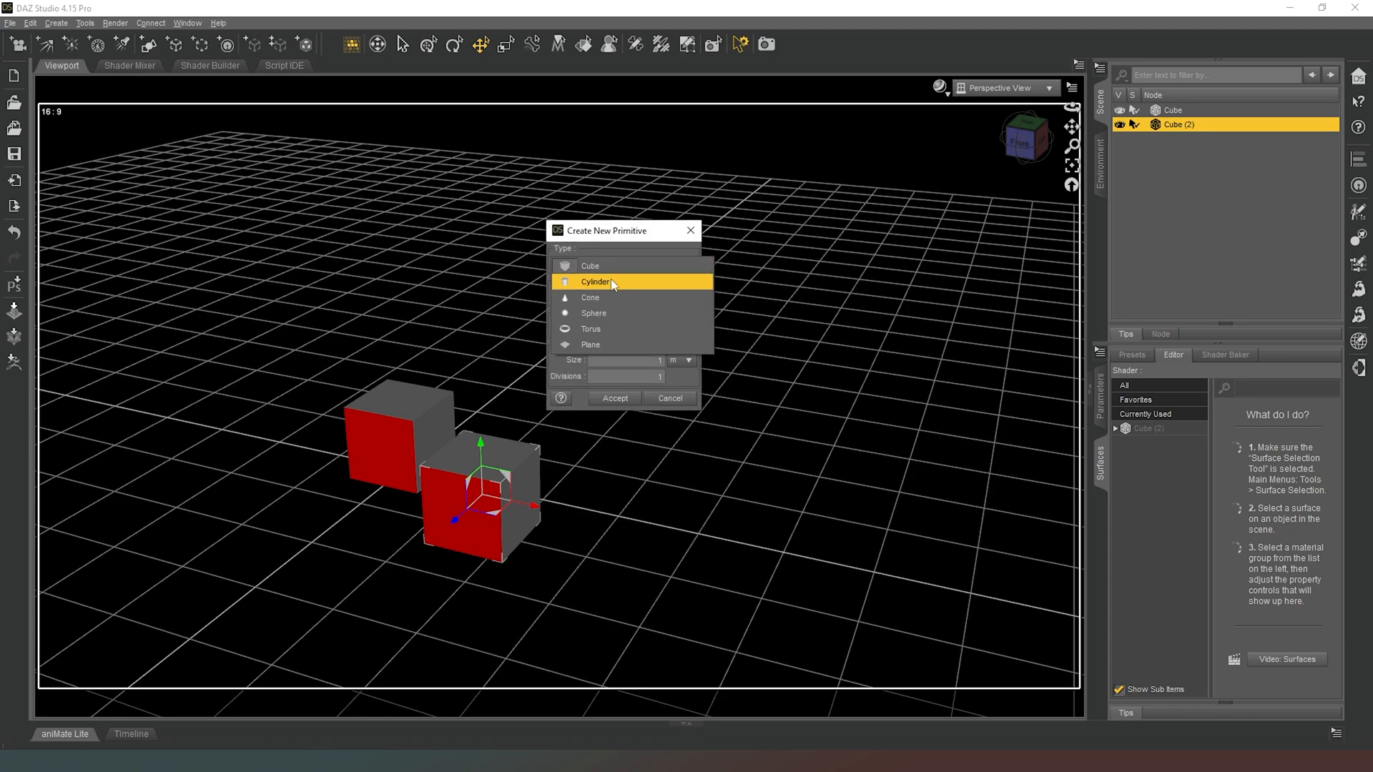
pyautogui.click(601, 312)
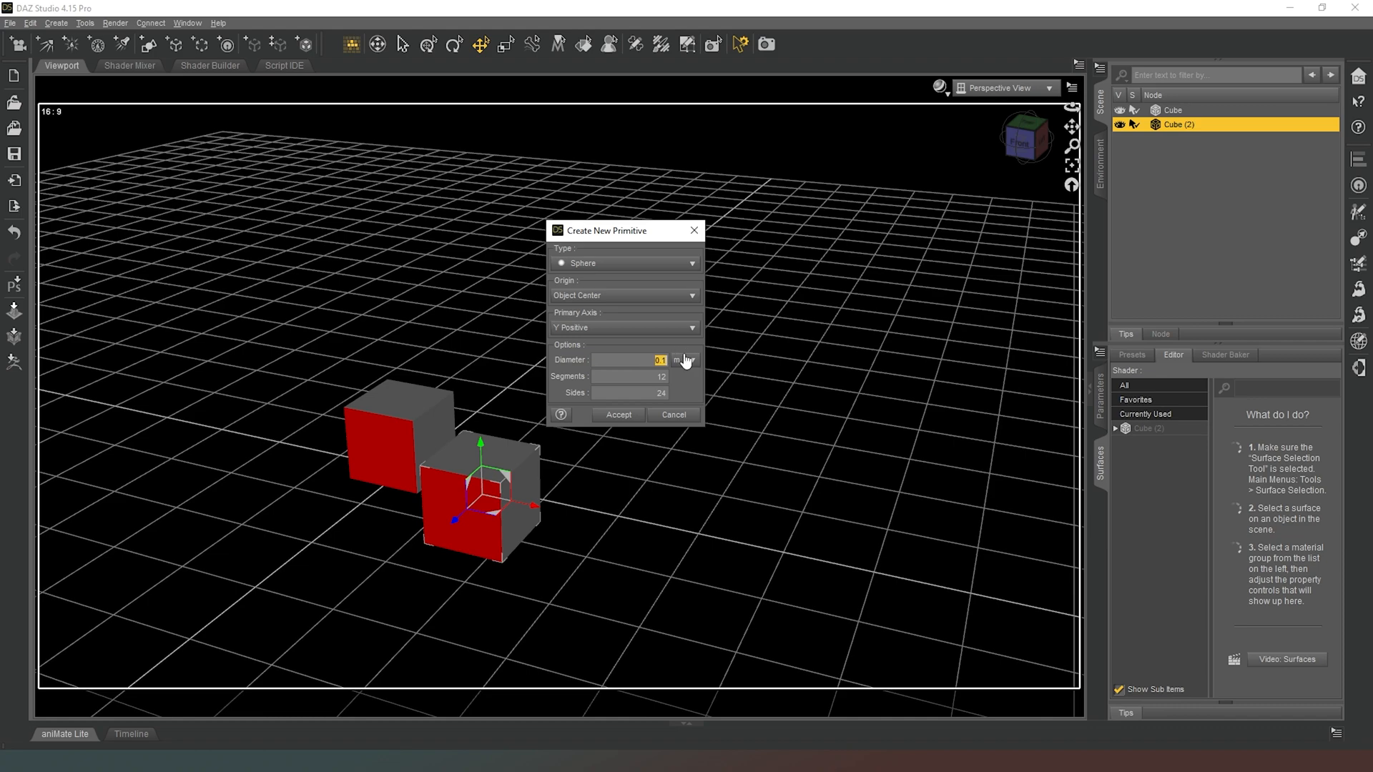
pyautogui.click(619, 414)
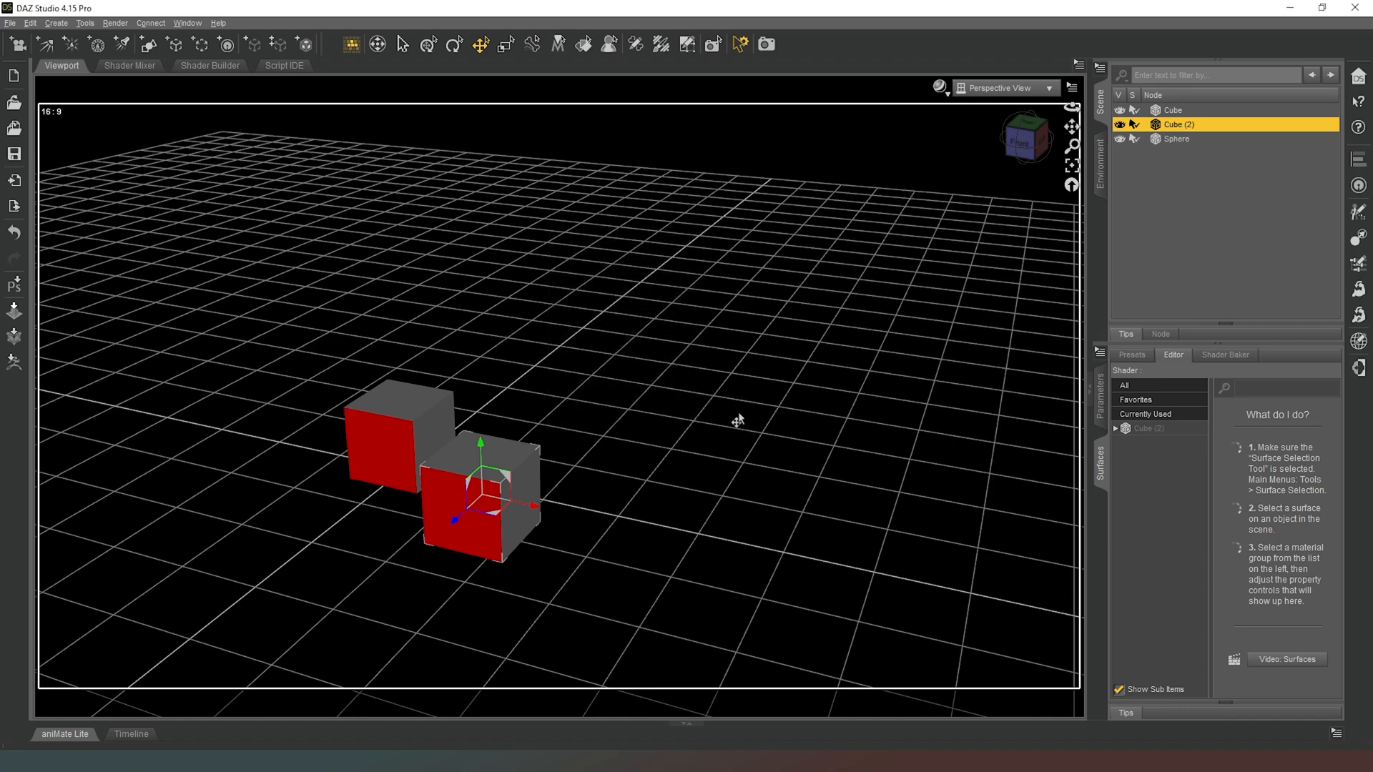
# Move the sphere out of the original cube and place it beside the duplicated cube
pyautogui.click(1177, 138)
pyautogui.moveTo(400, 458); pyautogui.dragTo(591, 711)
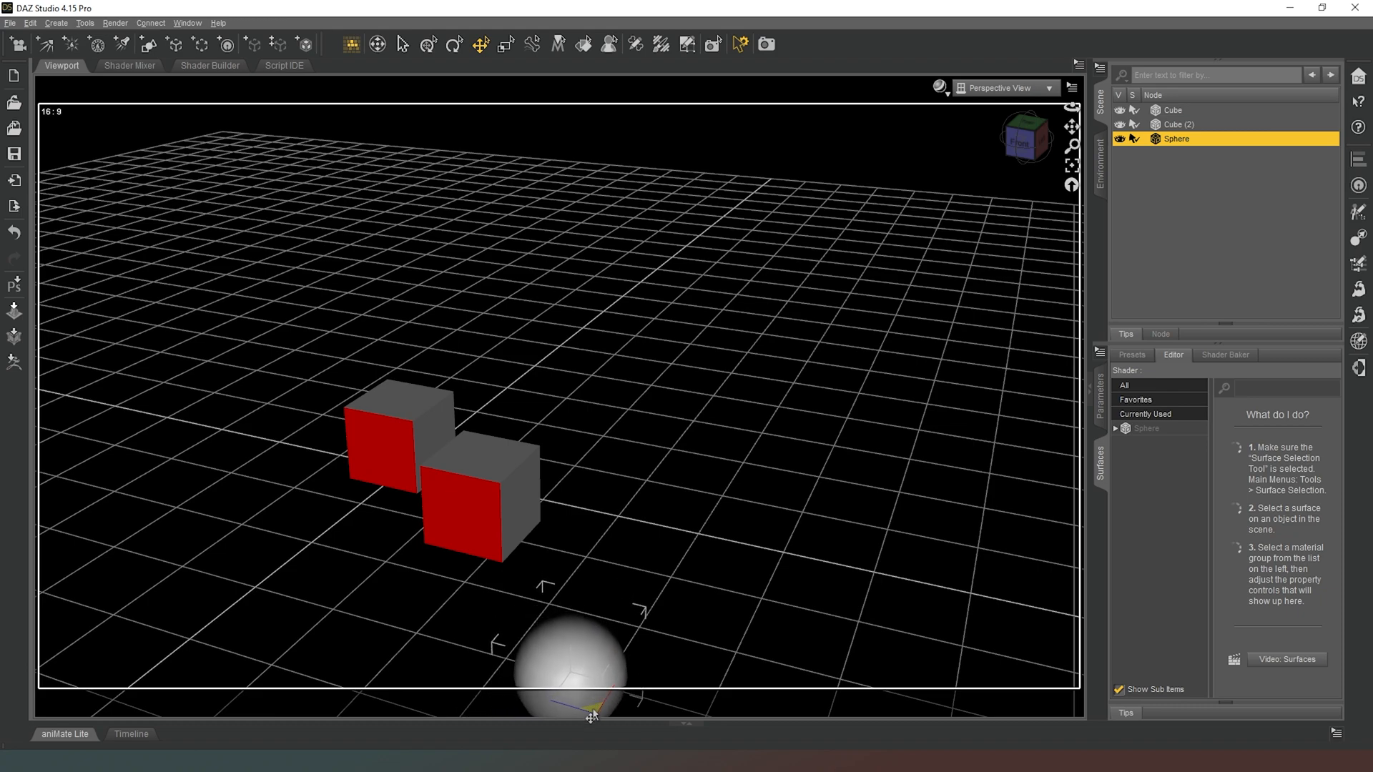
pyautogui.moveTo(584, 635); pyautogui.dragTo(587, 467)
# Make the sphere's Default surface emissive with a white Emission Color and set its Luminance Units to kcd/m^2
pyautogui.click(1115, 428)
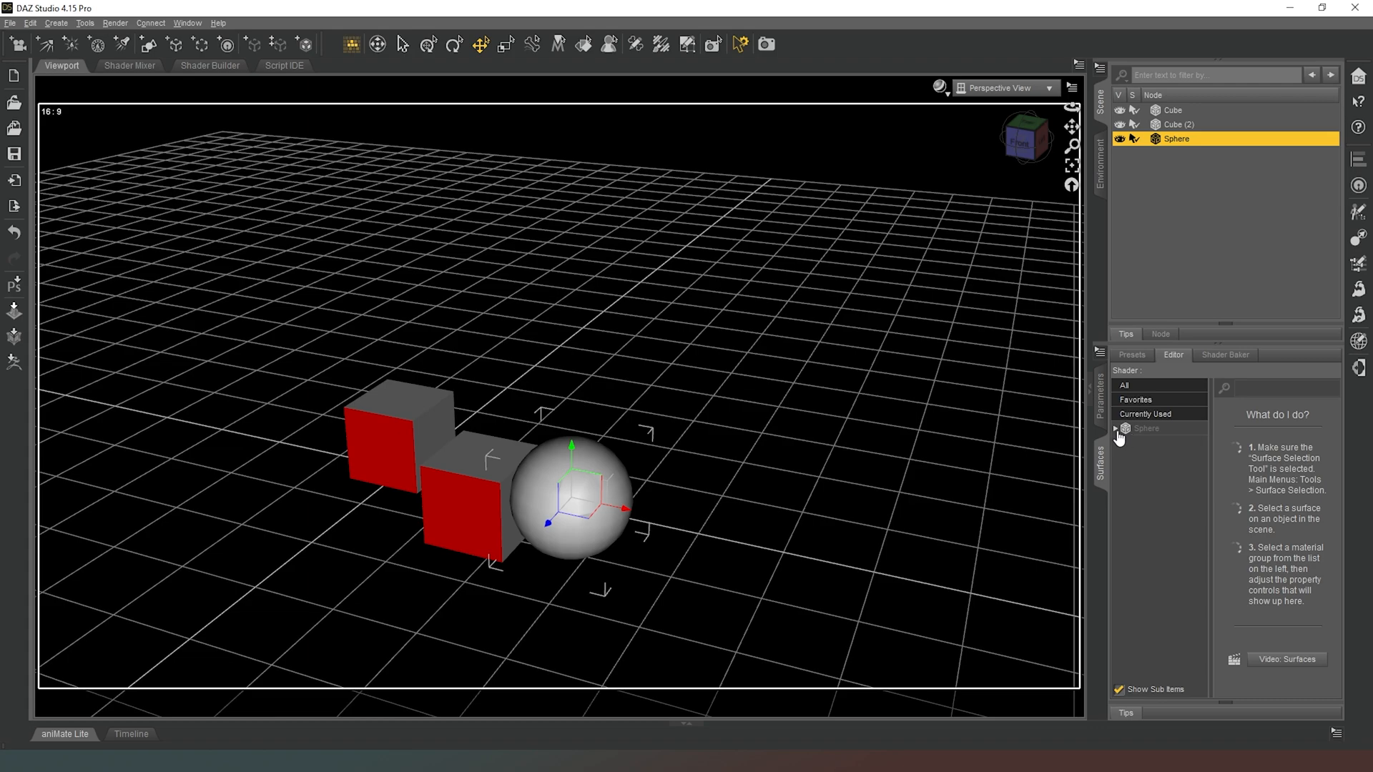
pyautogui.click(1122, 443)
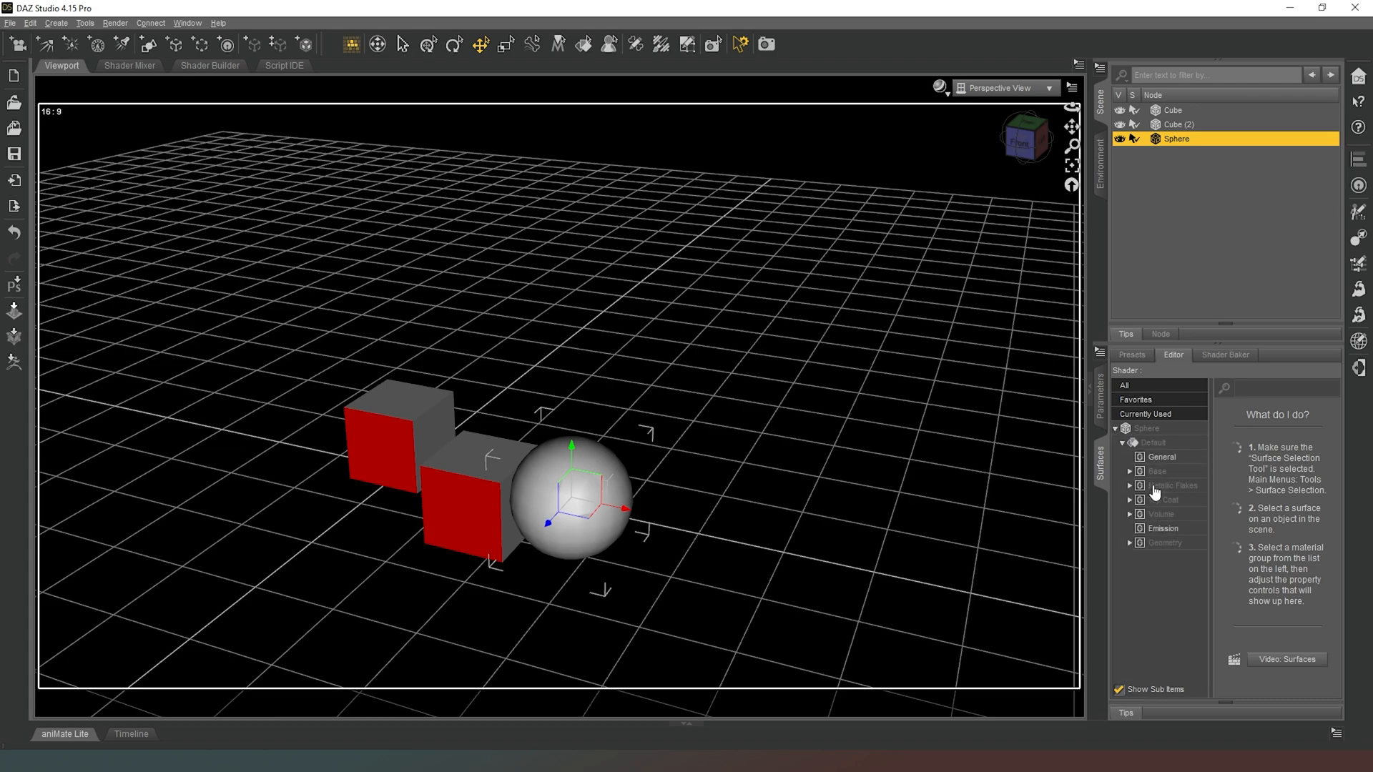
pyautogui.click(1173, 528)
pyautogui.click(1268, 419)
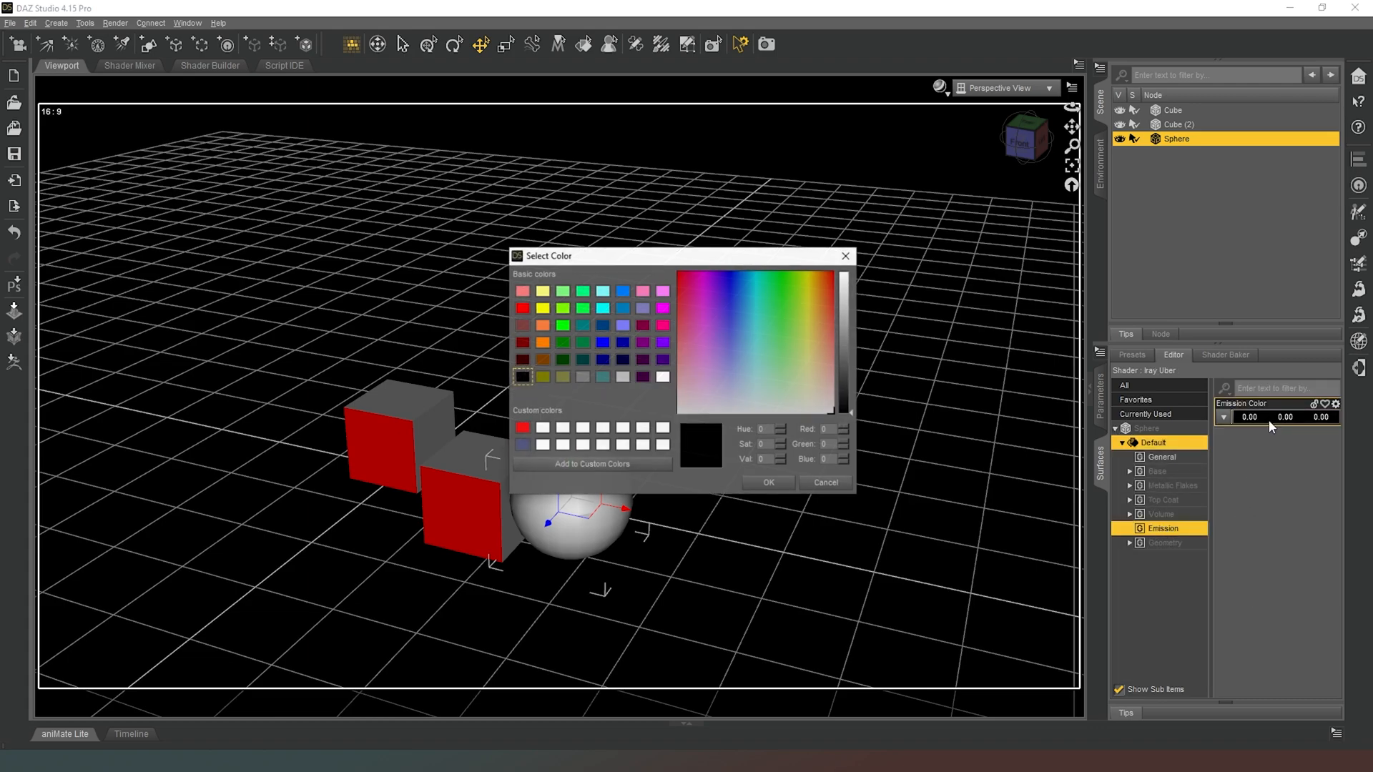
pyautogui.moveTo(850, 294); pyautogui.dragTo(844, 216)
pyautogui.click(785, 481)
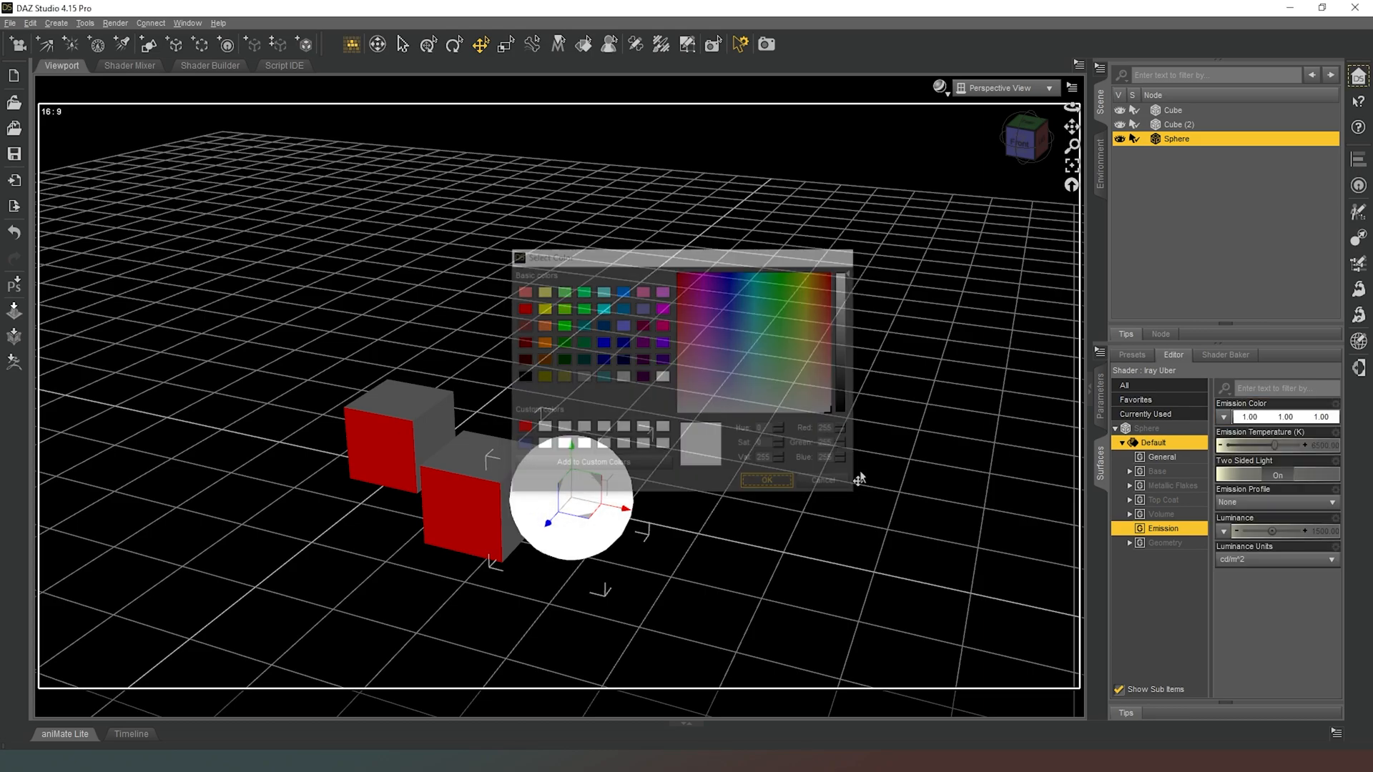
pyautogui.click(1265, 559)
pyautogui.click(1244, 590)
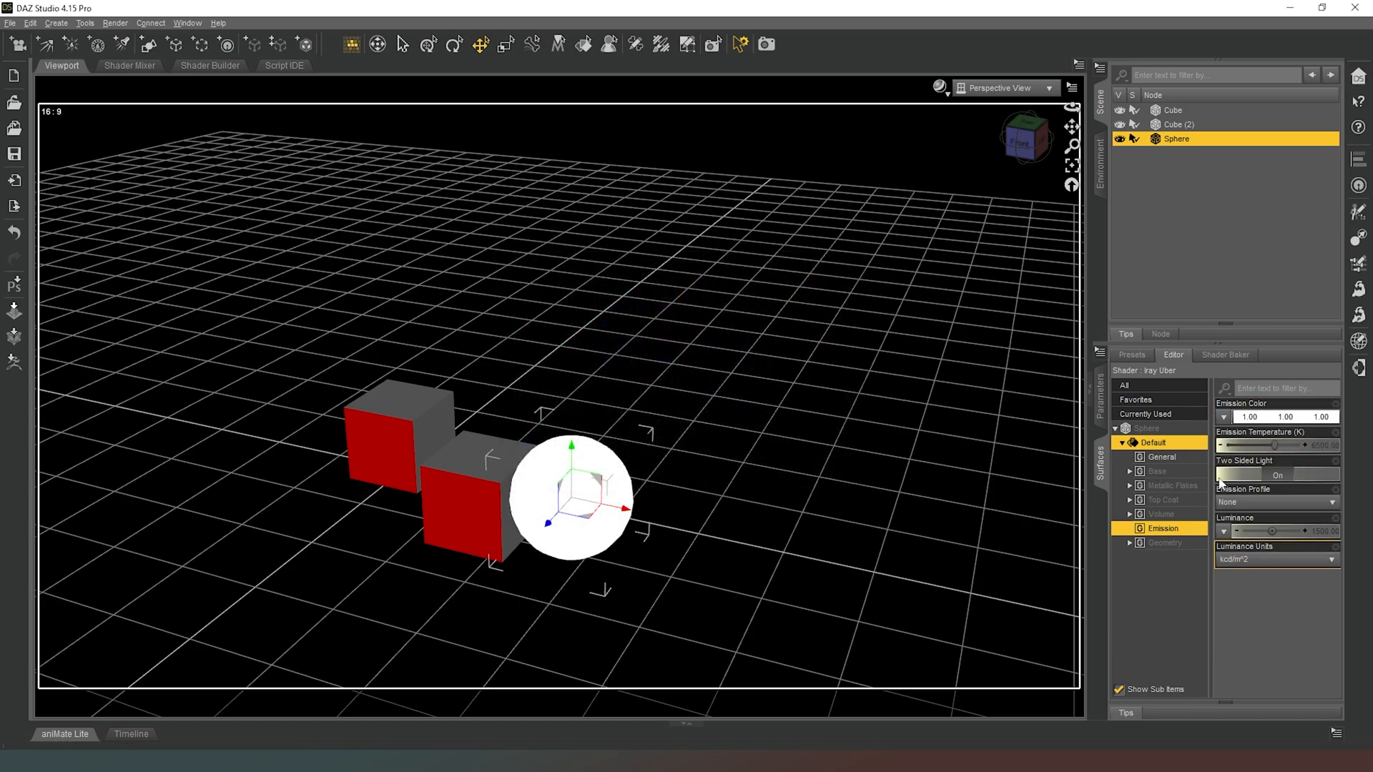
# Switch the viewport's draw style to NVIDIA Iray and view the scene from the front
pyautogui.click(939, 86)
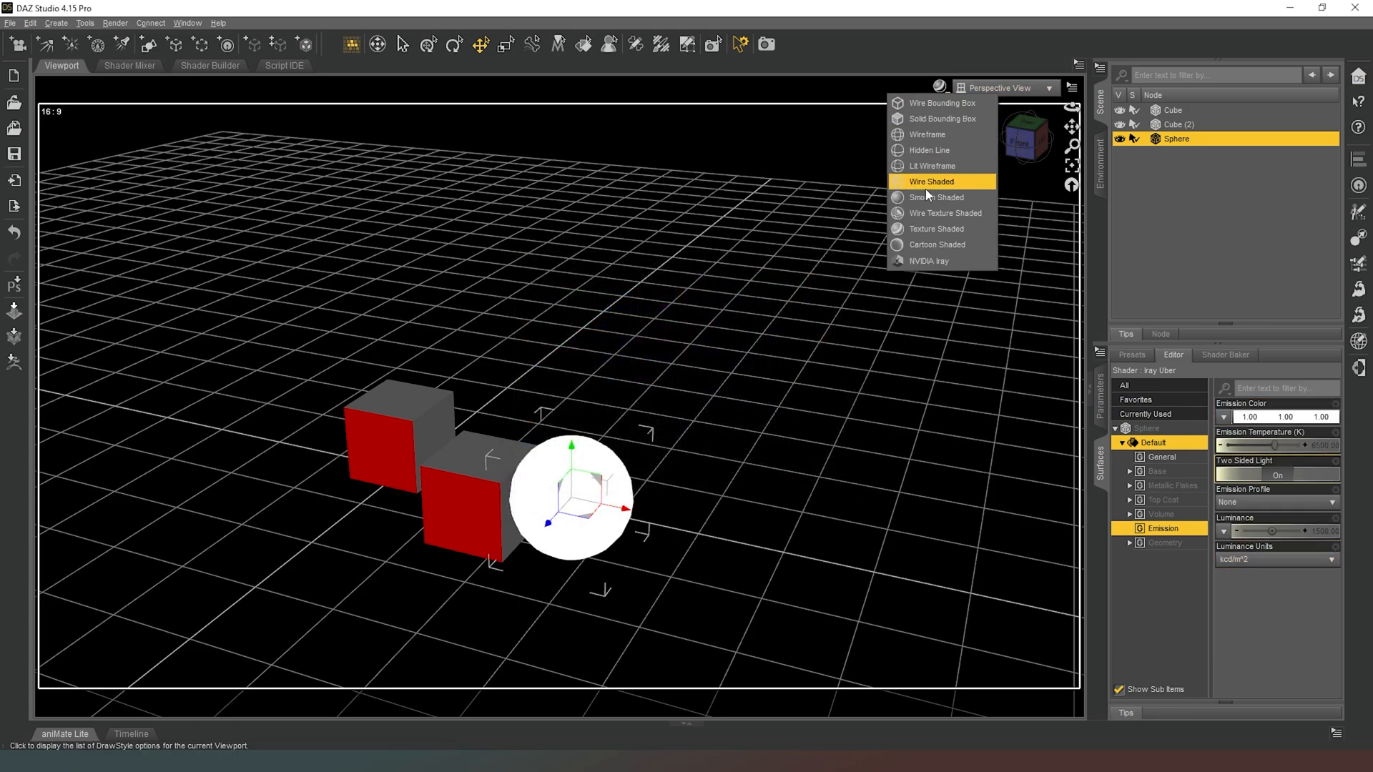
pyautogui.click(929, 261)
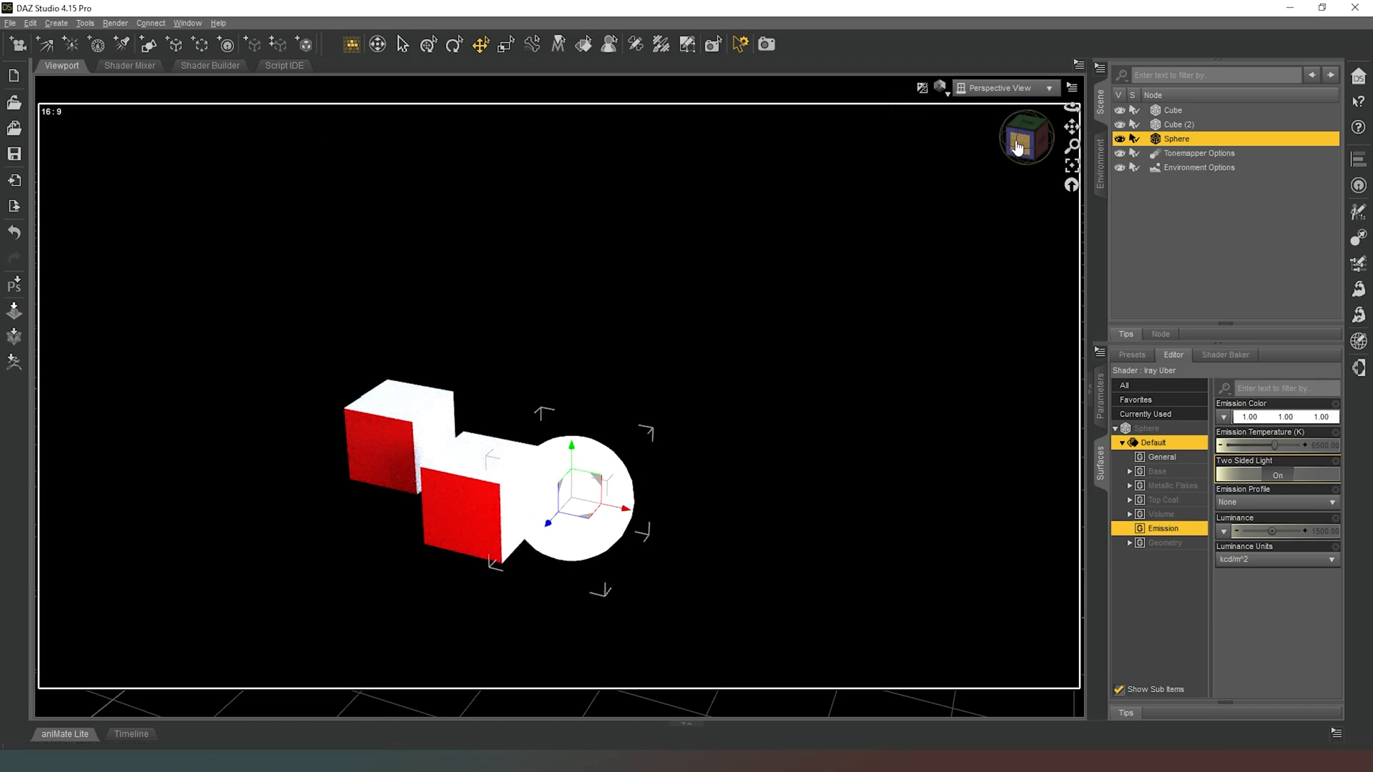
pyautogui.click(1018, 145)
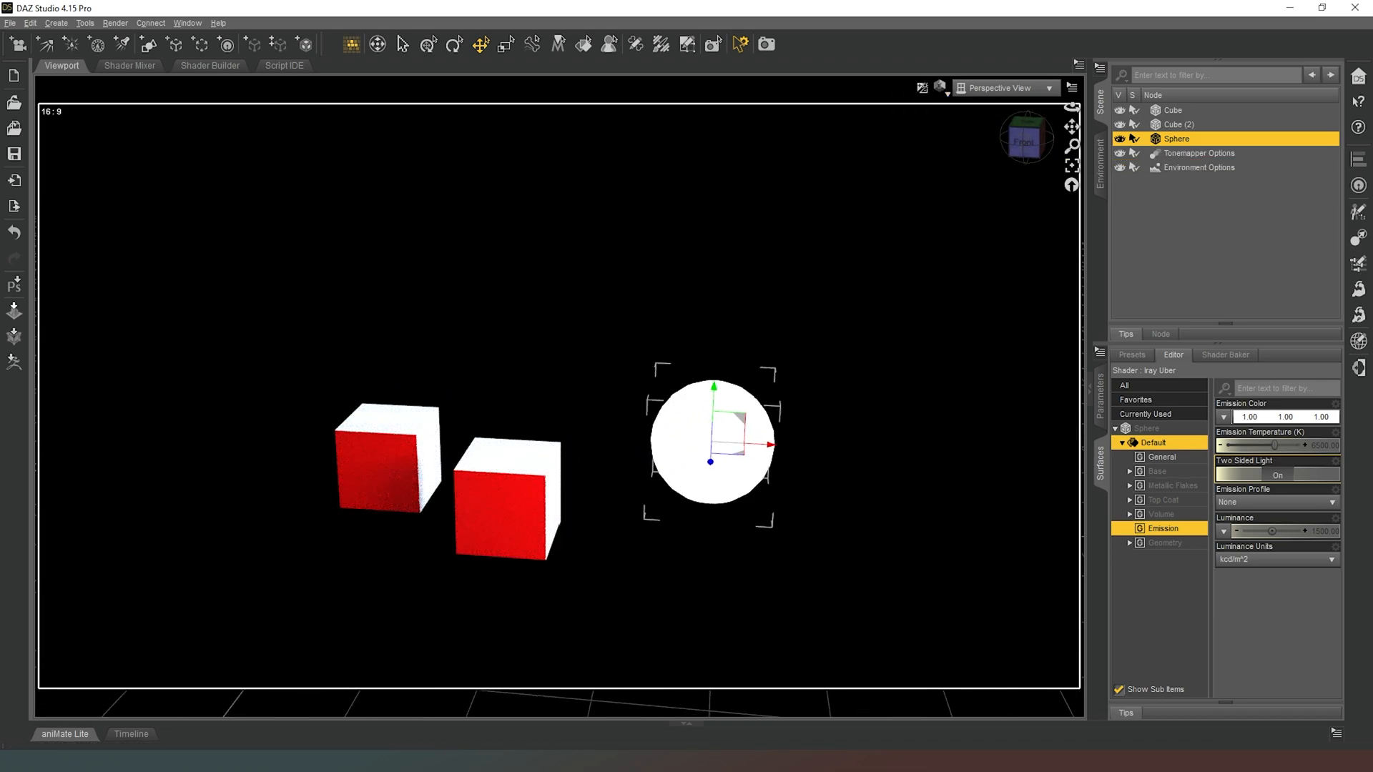
# Set the render Environment Mode to Scene Only, turn off Draw Ground and move the settings window out of the way
pyautogui.moveTo(0, 105); pyautogui.dragTo(551, 69)
pyautogui.click(184, 183)
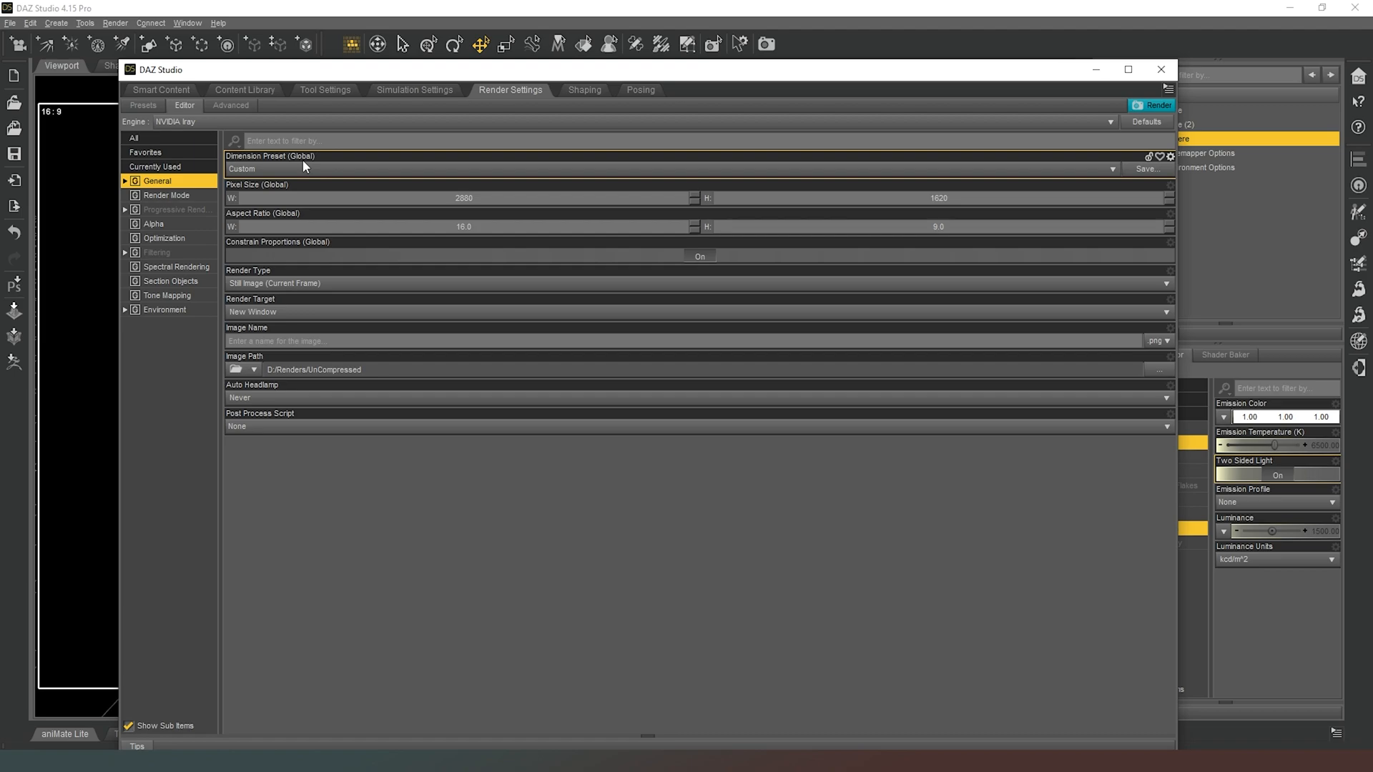
pyautogui.click(164, 311)
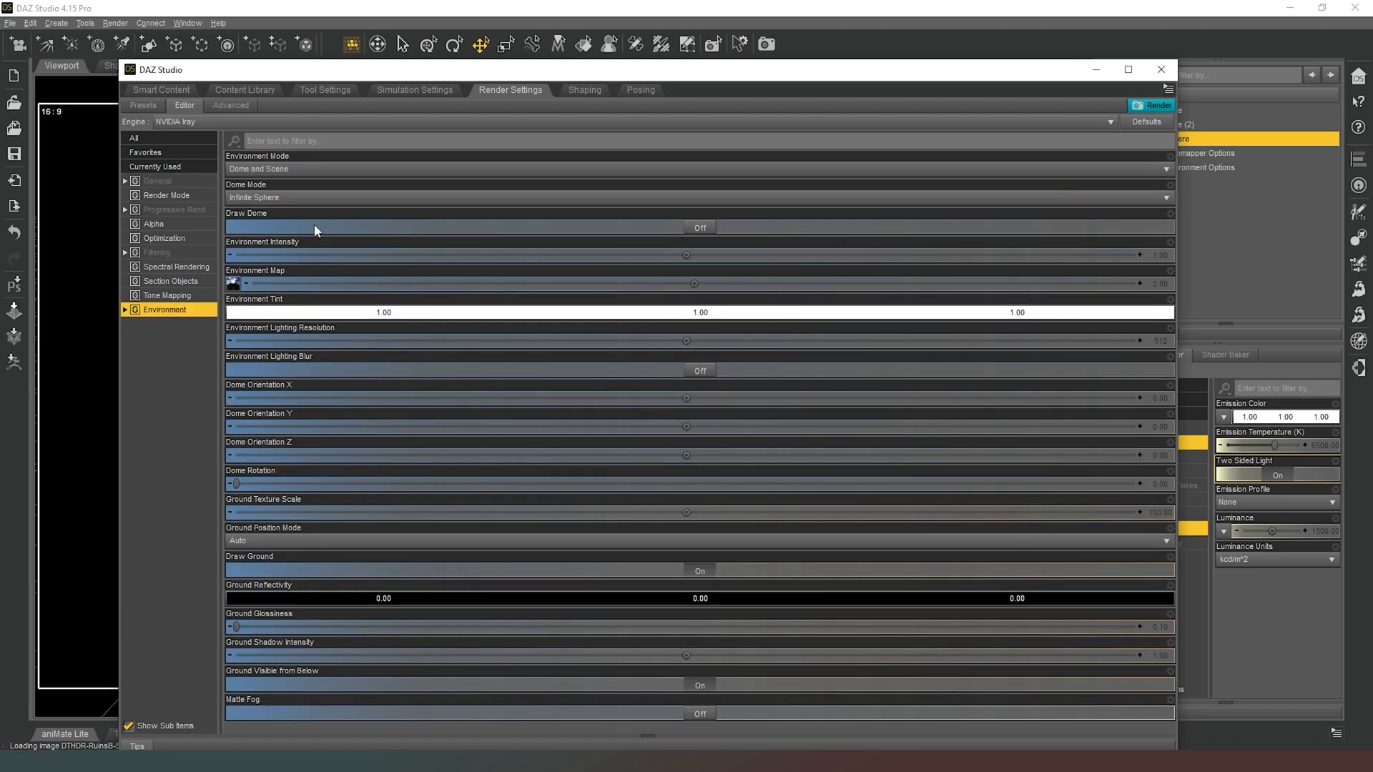
pyautogui.click(391, 171)
pyautogui.click(276, 227)
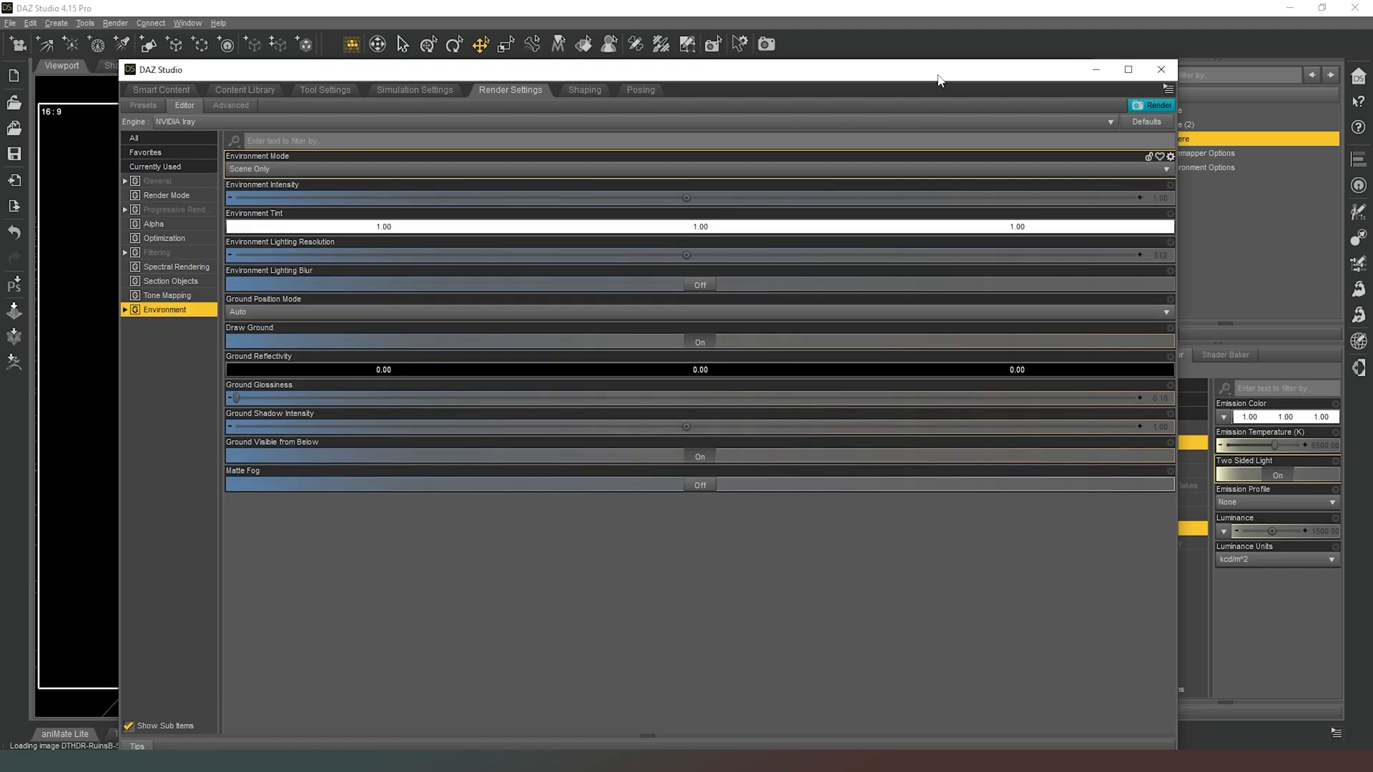
pyautogui.click(698, 344)
pyautogui.moveTo(872, 71); pyautogui.dragTo(0, 157)
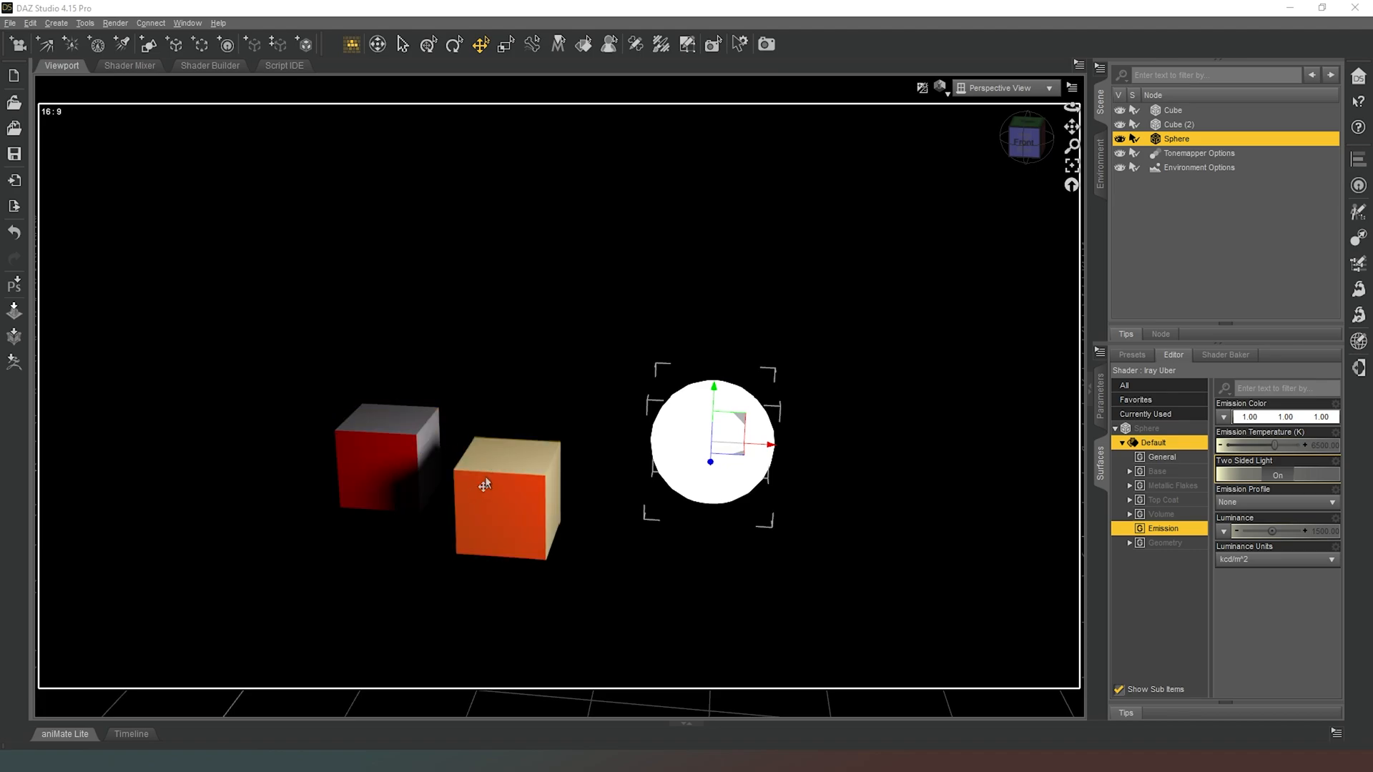
# Raise the original cube vertically so it floats higher than the duplicated cube, and deselect it
pyautogui.click(368, 459)
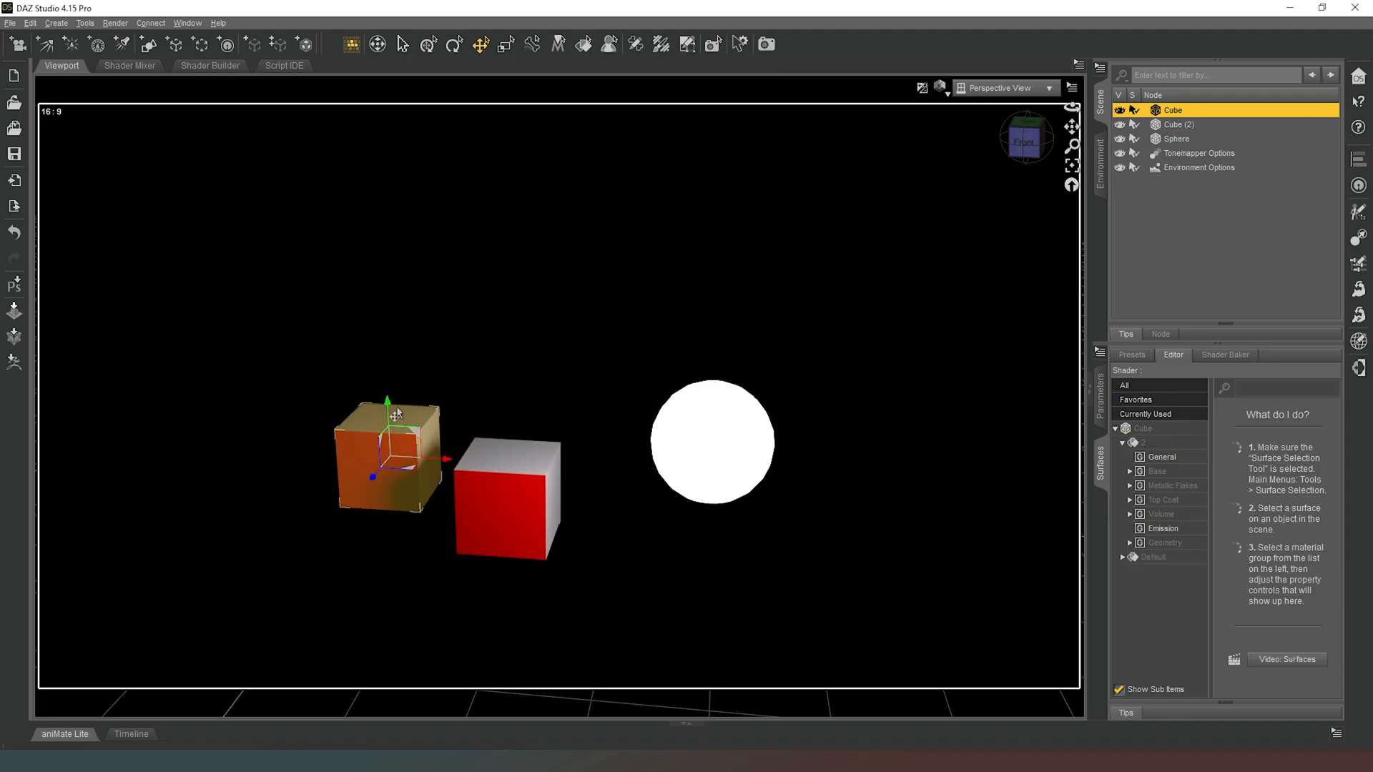
pyautogui.moveTo(387, 402); pyautogui.dragTo(400, 354)
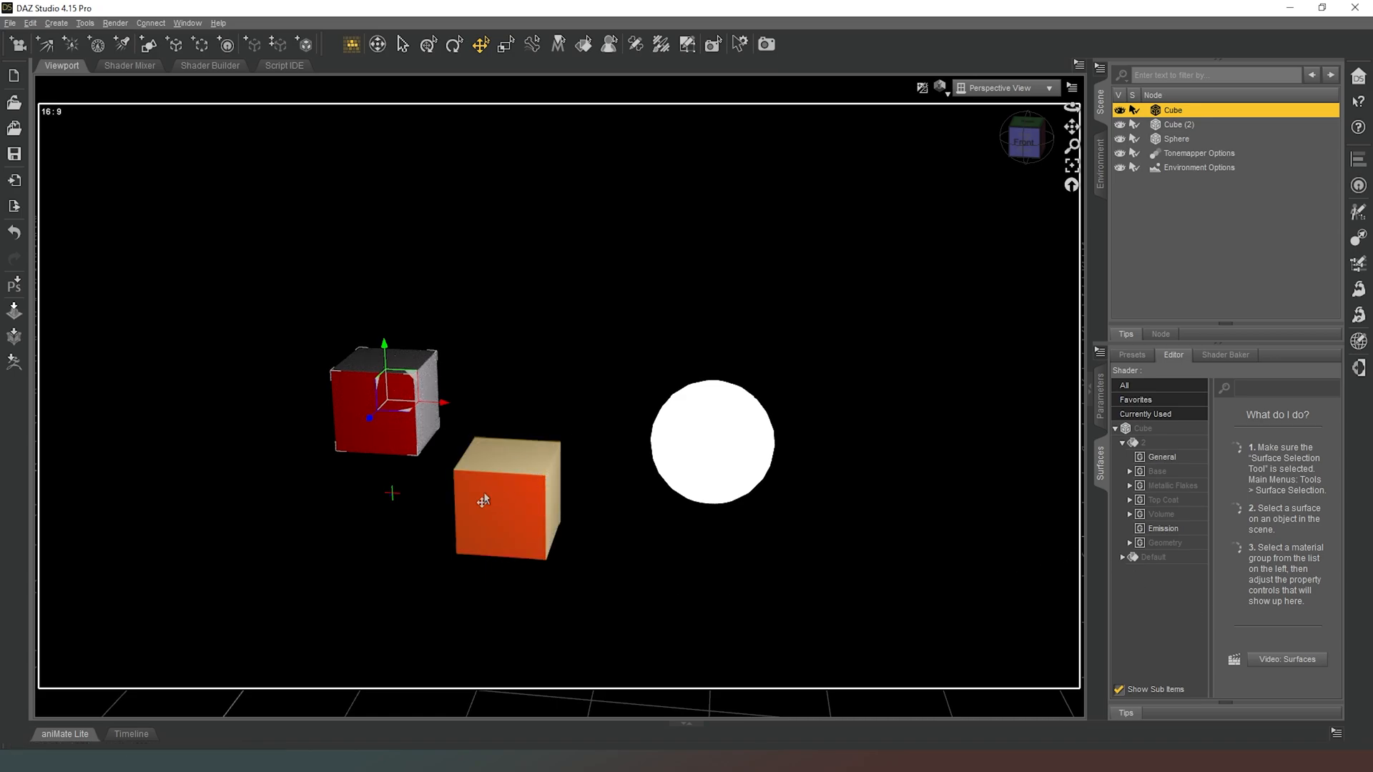
pyautogui.click(670, 259)
# Move the original cube up and farther away from the duplicated cube and the glowing sphere
pyautogui.moveTo(1053, 172); pyautogui.dragTo(1052, 208)
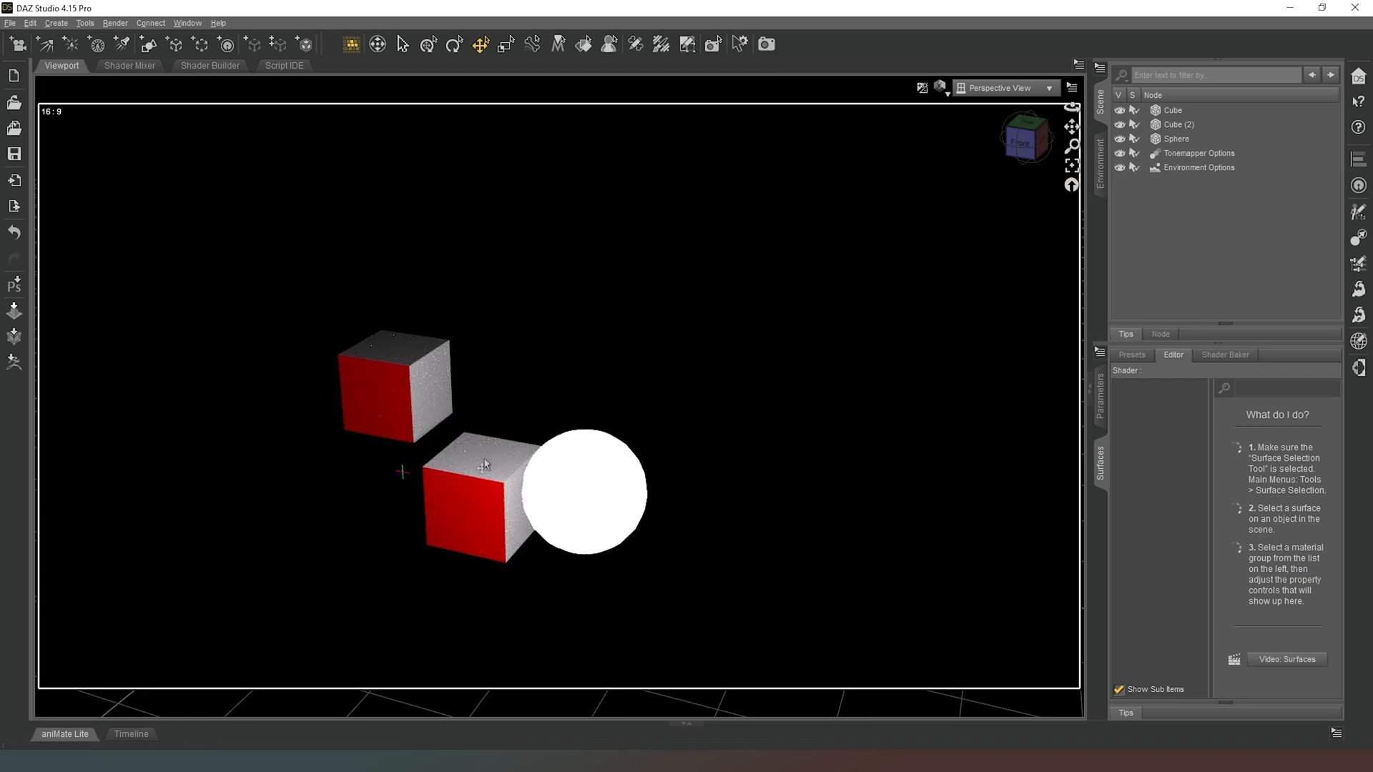
pyautogui.moveTo(1022, 158); pyautogui.dragTo(1051, 153)
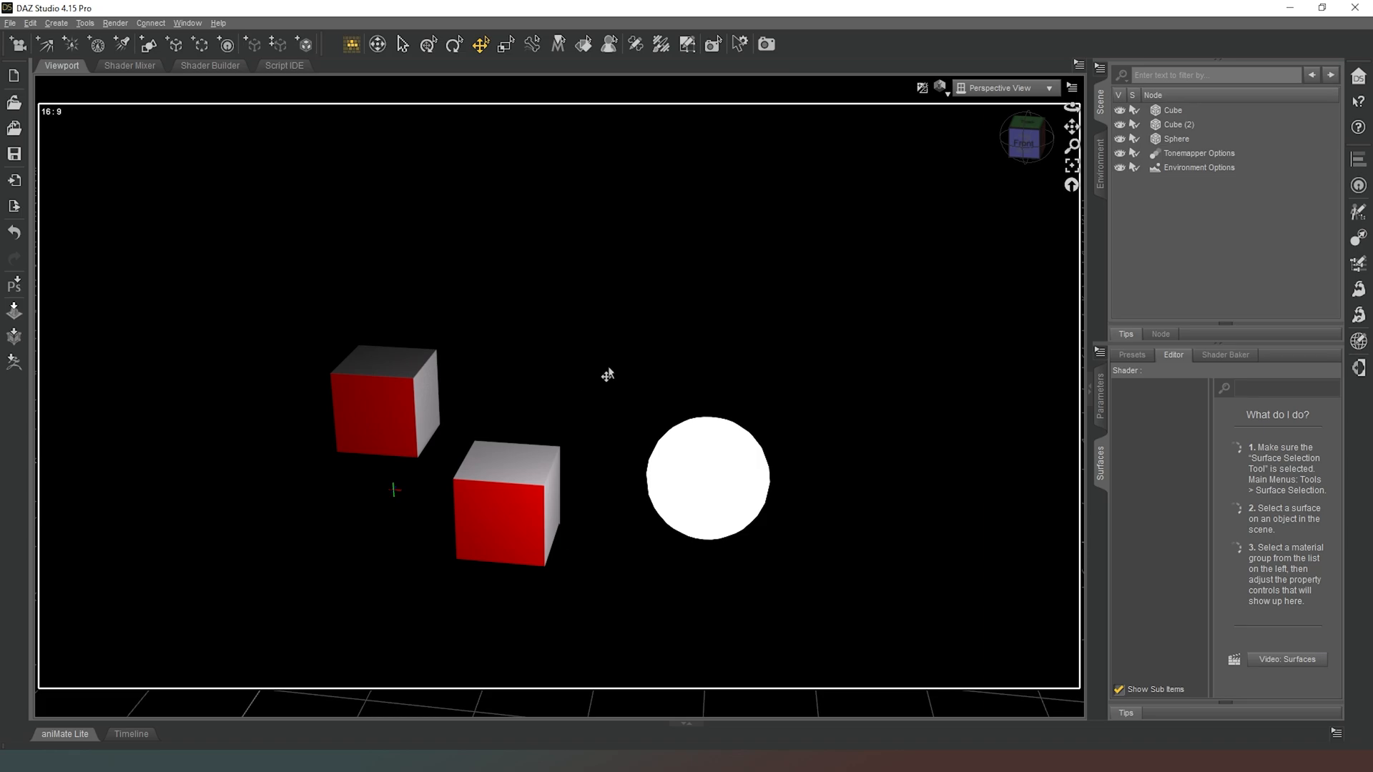
pyautogui.moveTo(1019, 151); pyautogui.dragTo(1055, 131)
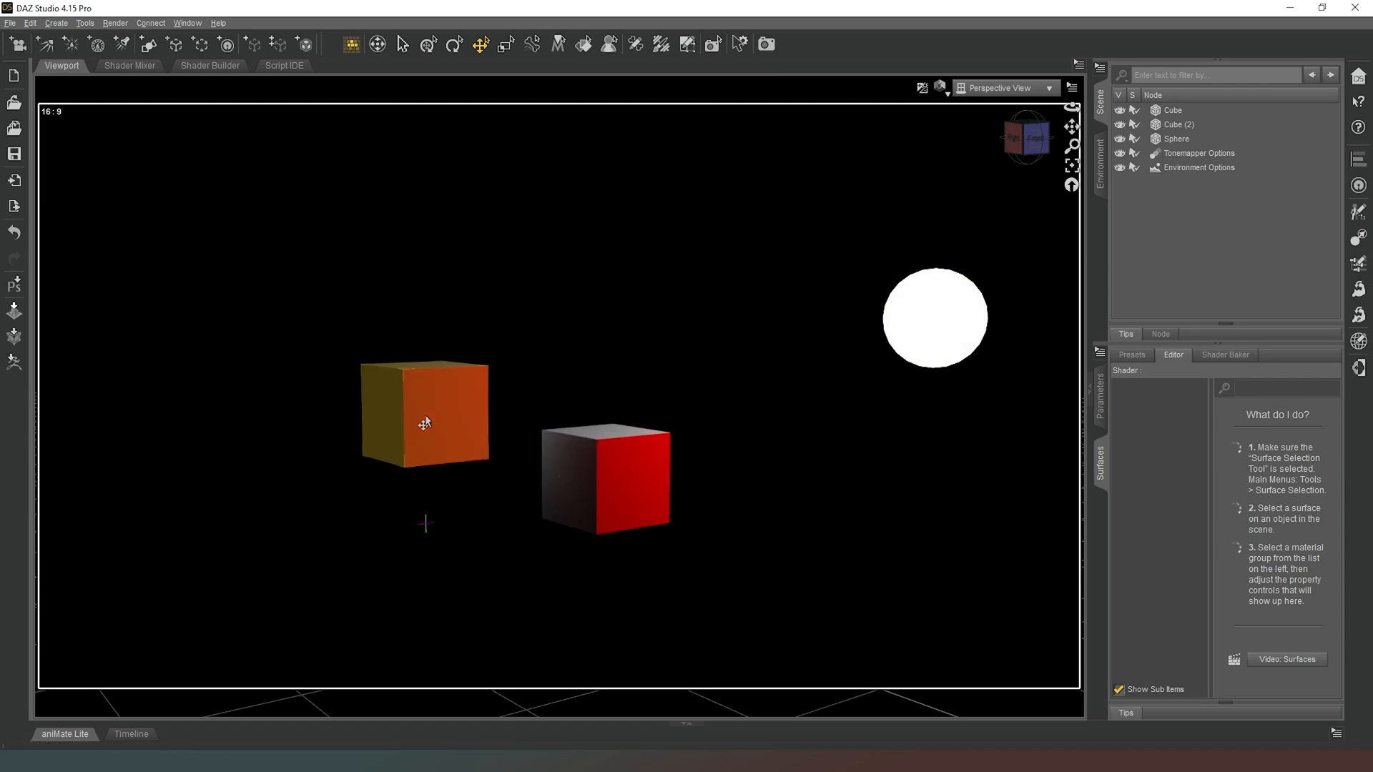
pyautogui.click(437, 401)
pyautogui.moveTo(438, 400); pyautogui.dragTo(279, 315)
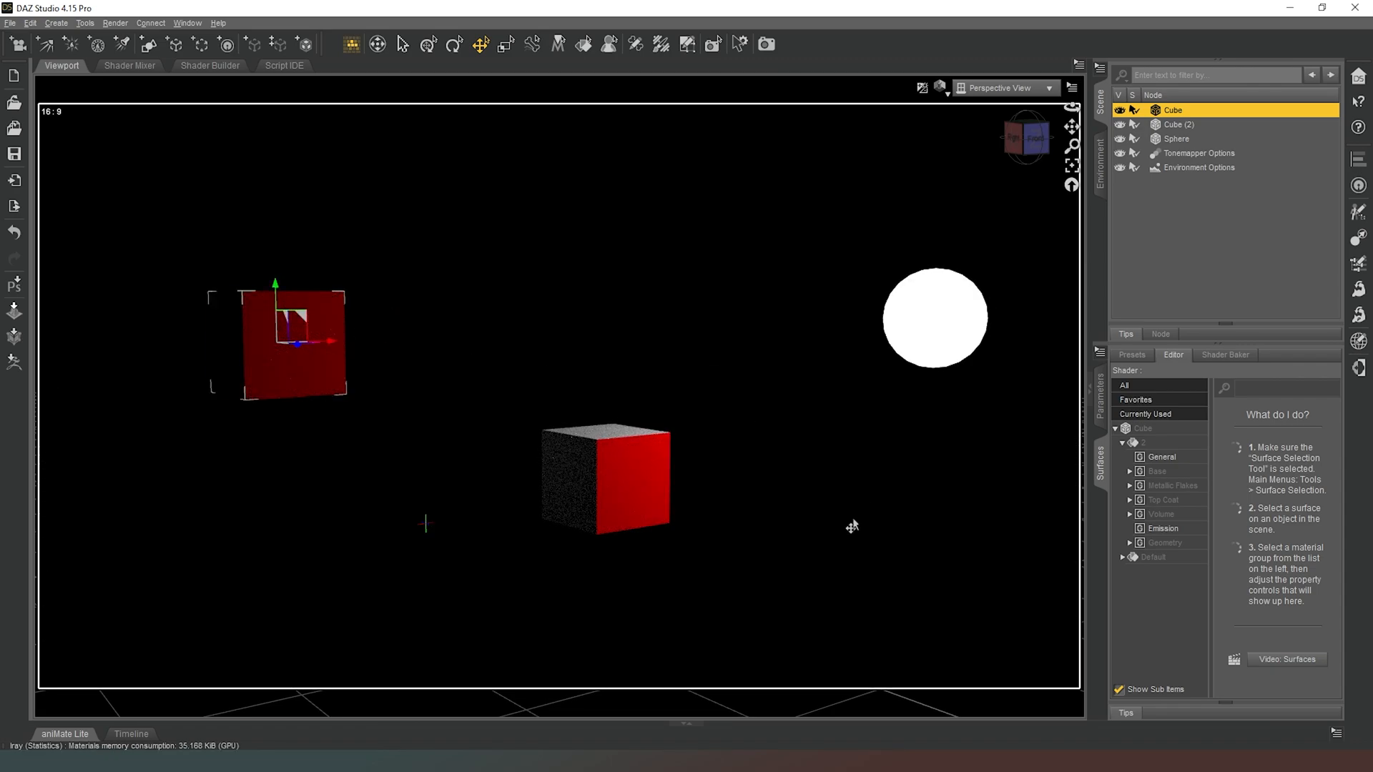
# Examine from the front and from above how the sphere's light falls on the two cubes
pyautogui.moveTo(1027, 139)
pyautogui.mouseDown()
pyautogui.moveTo(949, 165)
pyautogui.moveTo(1037, 134)
pyautogui.mouseUp()
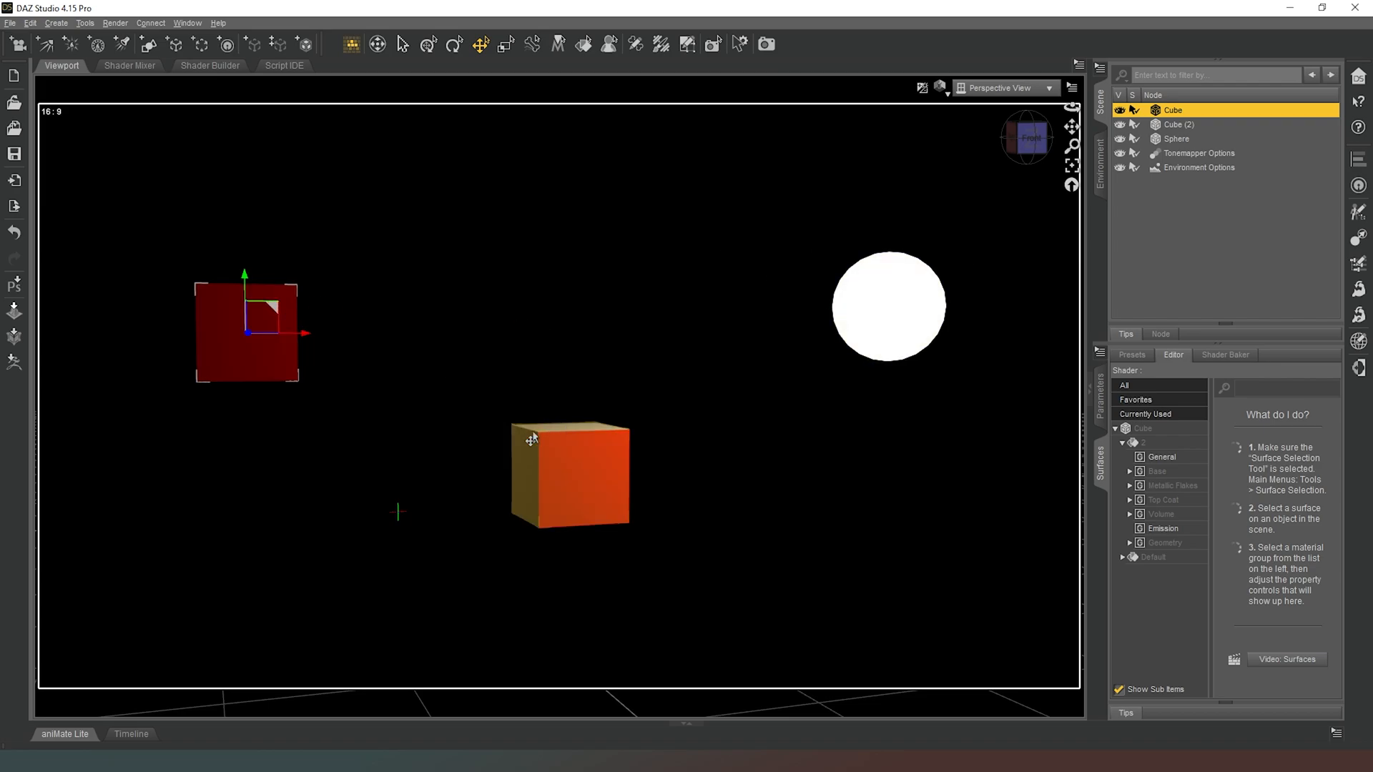
pyautogui.moveTo(1031, 136); pyautogui.dragTo(1108, 152)
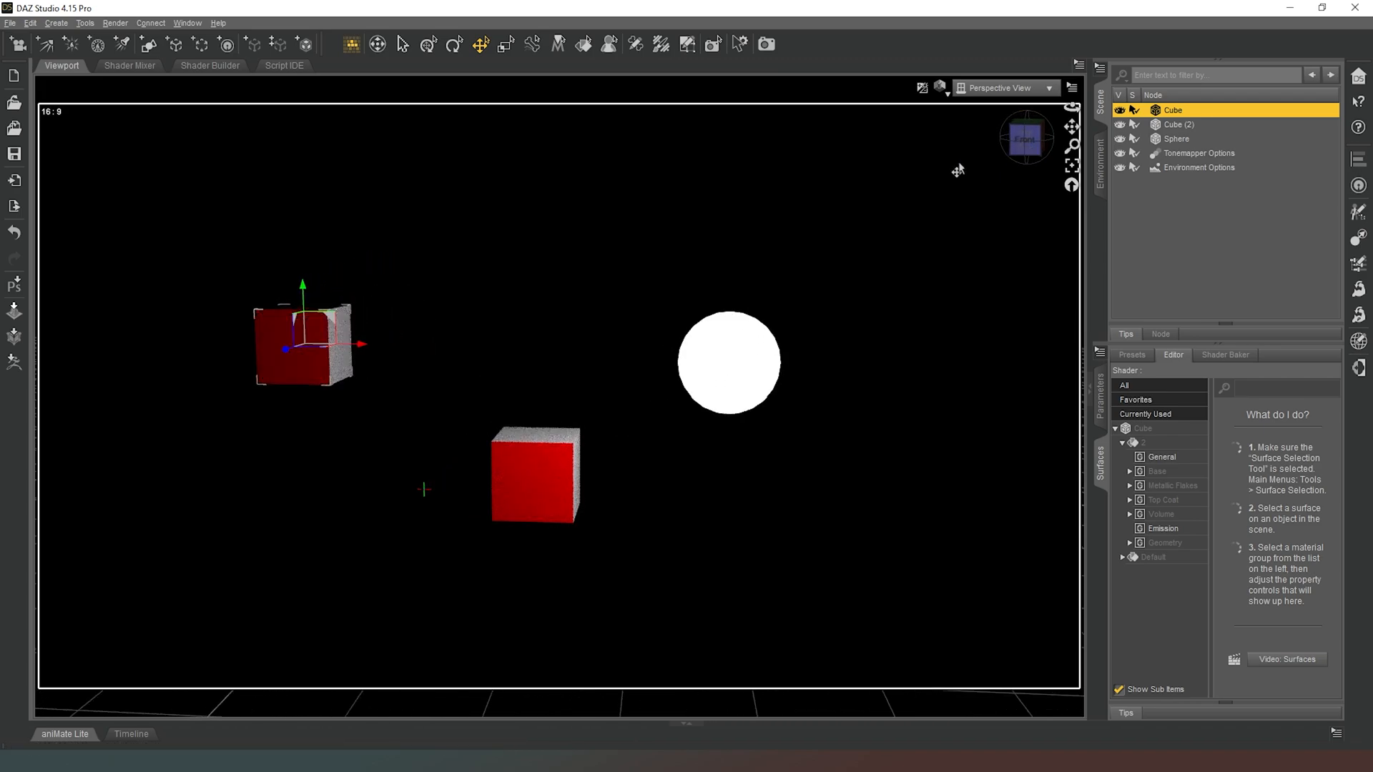
pyautogui.moveTo(1008, 167); pyautogui.dragTo(1021, 215)
pyautogui.moveTo(1033, 147); pyautogui.dragTo(1090, 164)
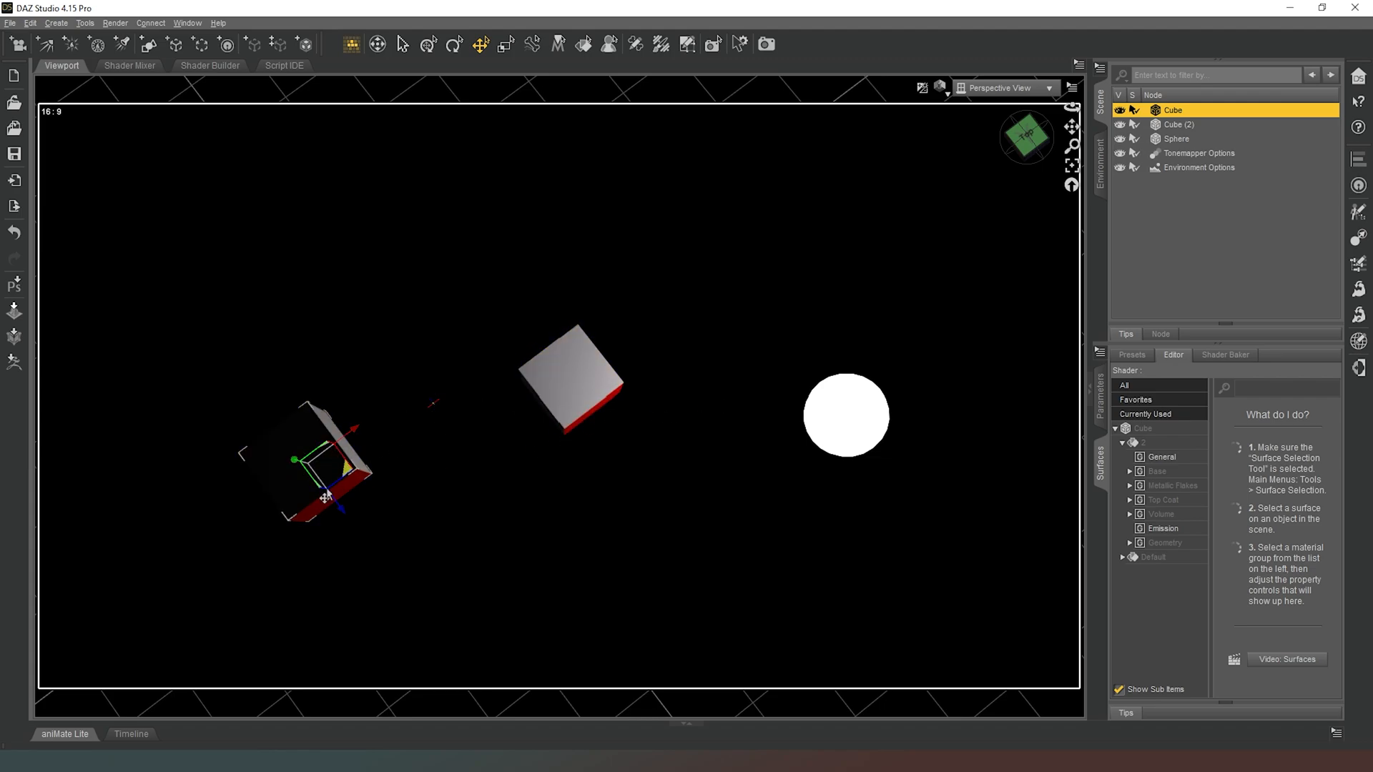
pyautogui.click(1015, 156)
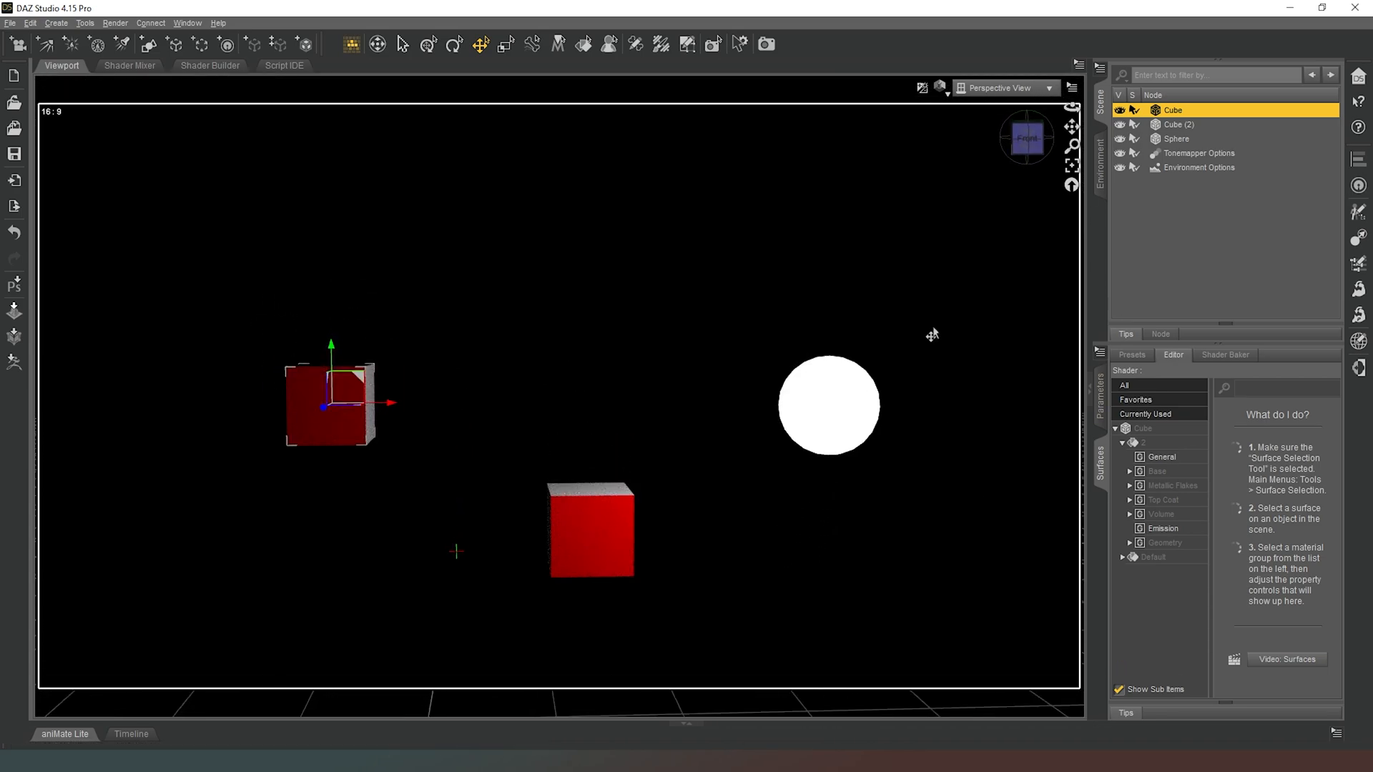
pyautogui.moveTo(1008, 146); pyautogui.dragTo(1031, 190)
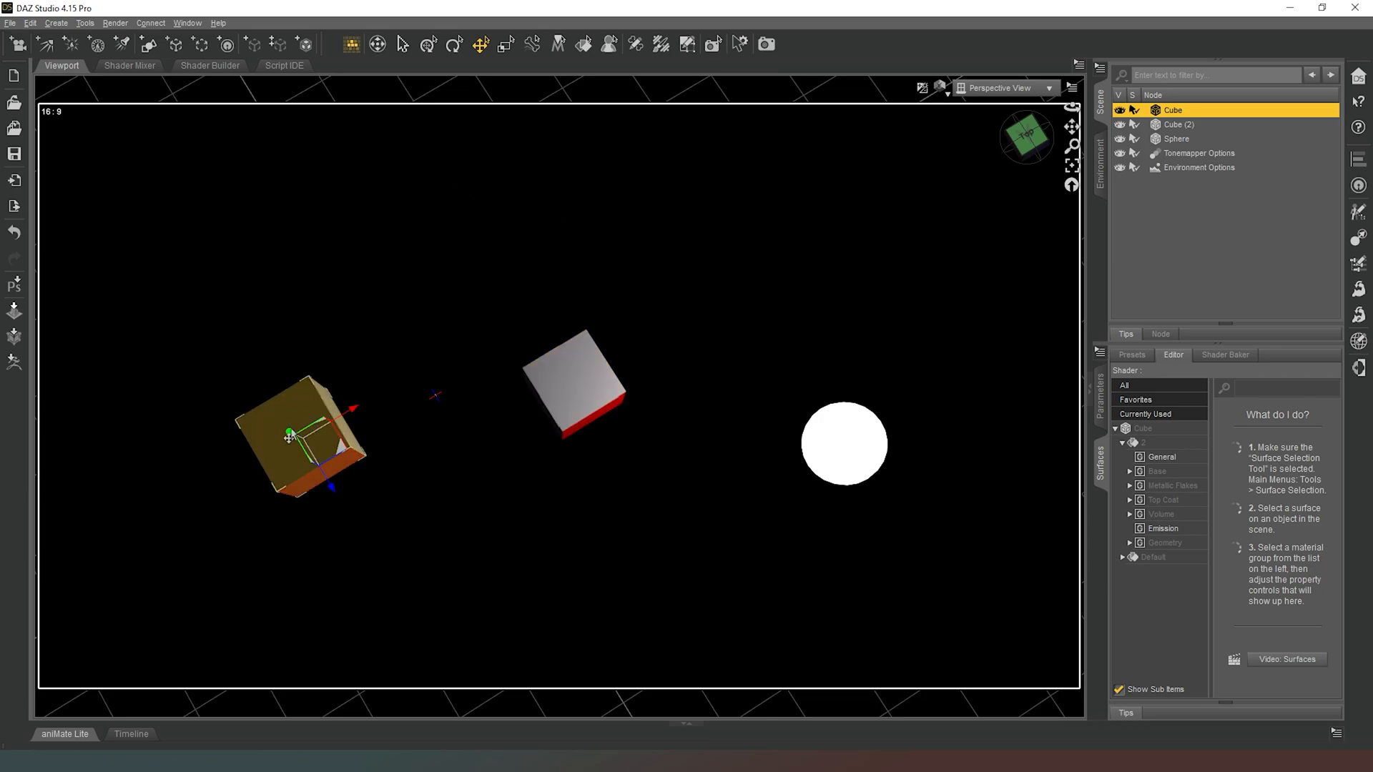
pyautogui.click(1026, 141)
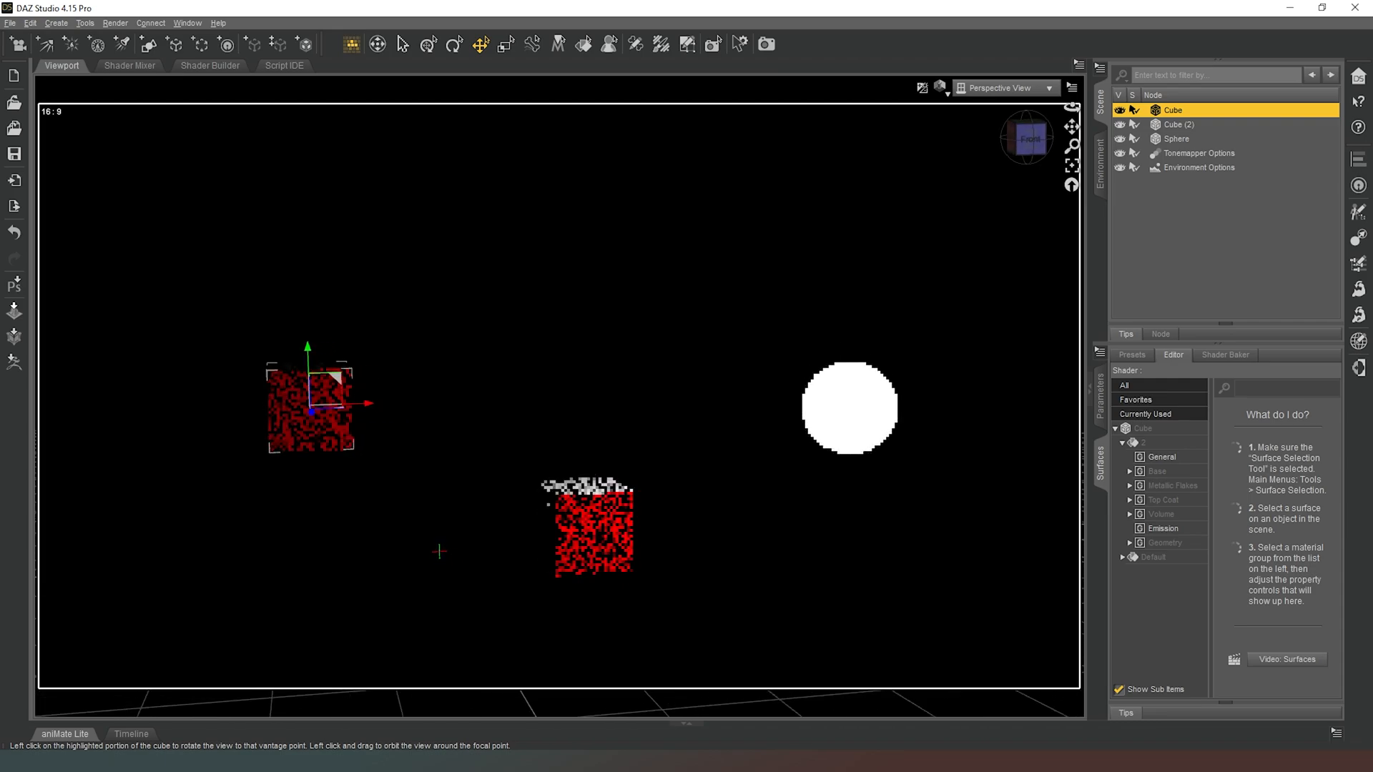
pyautogui.moveTo(1026, 142); pyautogui.dragTo(1051, 187)
pyautogui.scroll(-5, 883, 201)
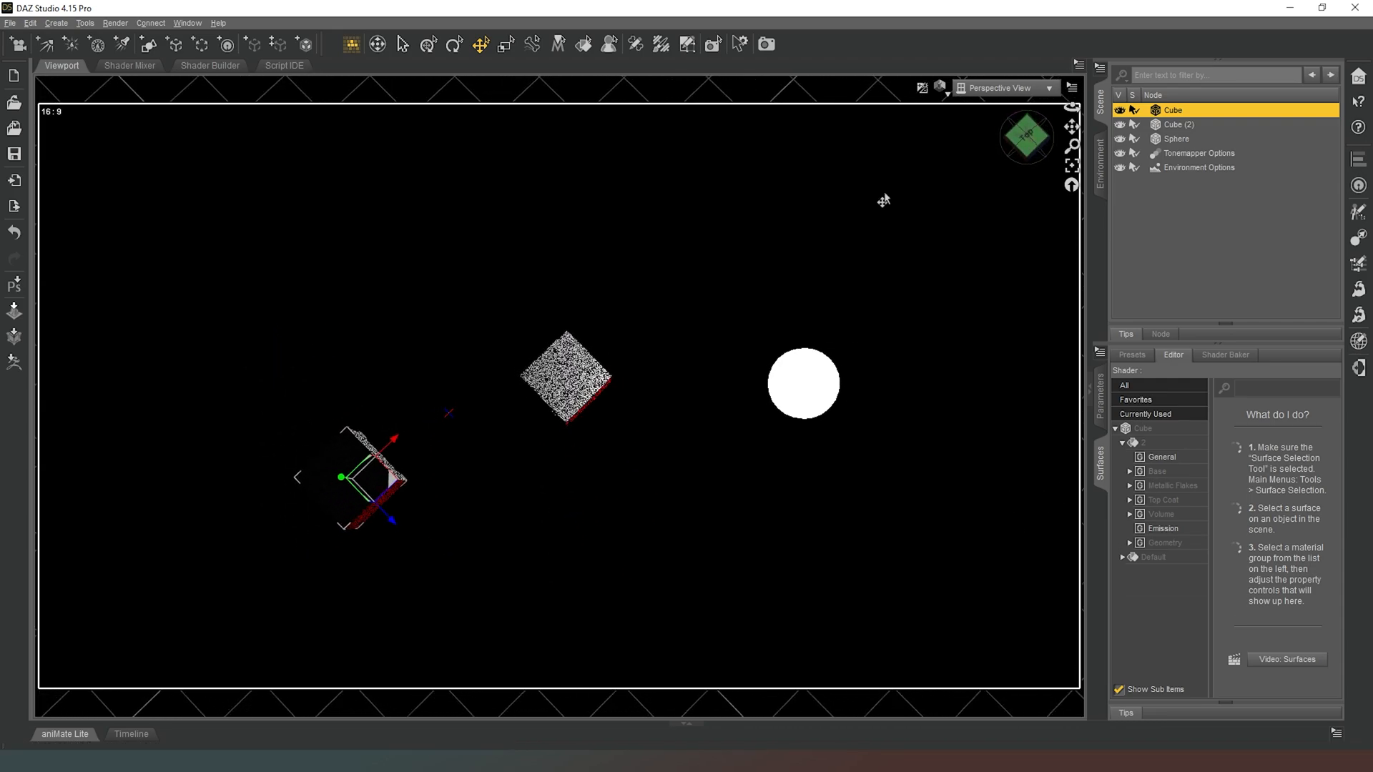
pyautogui.scroll(-3, 884, 201)
# Switch the viewport's draw style to Texture Shaded and move the sphere much farther away from the two cubes
pyautogui.click(940, 86)
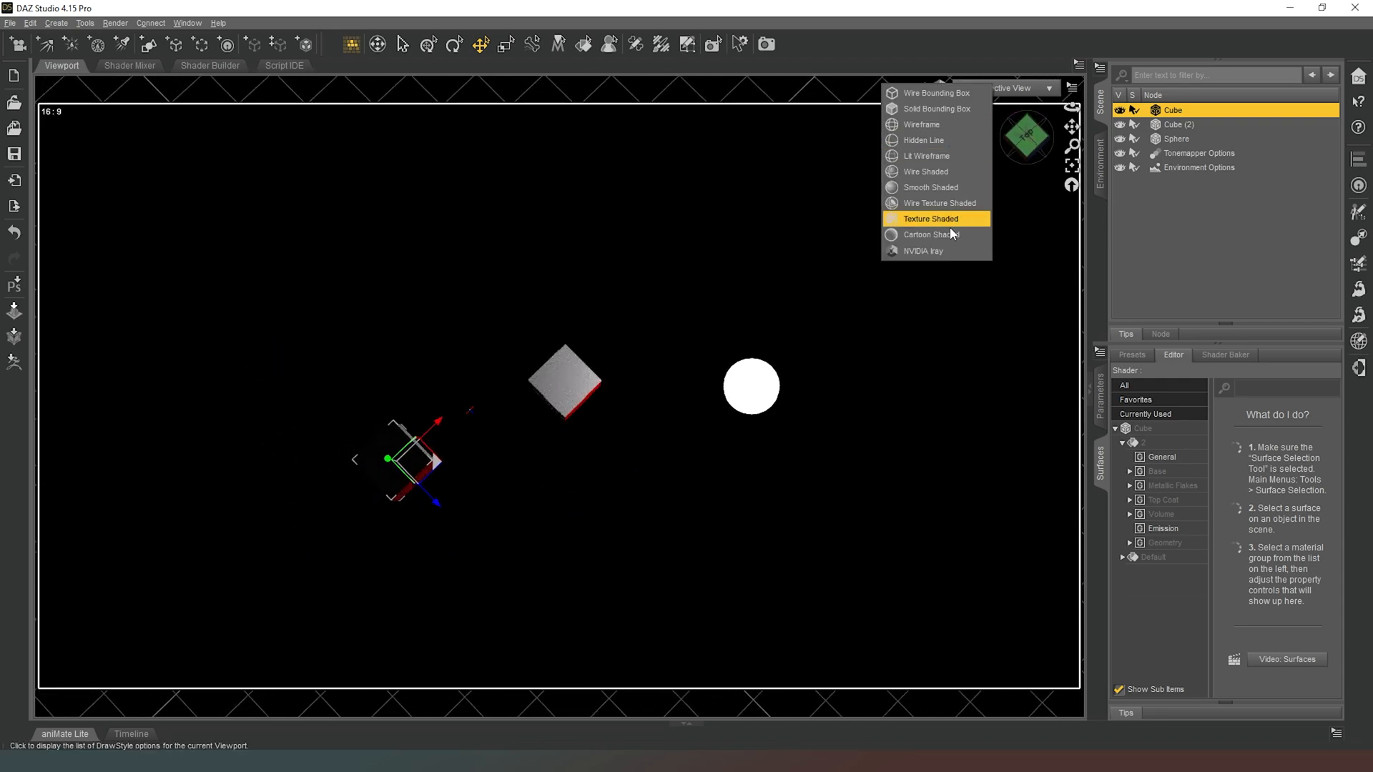
pyautogui.click(954, 227)
pyautogui.scroll(-4, 929, 221)
pyautogui.scroll(-3, 822, 336)
pyautogui.click(679, 389)
pyautogui.scroll(-2, 728, 398)
pyautogui.scroll(-3, 715, 396)
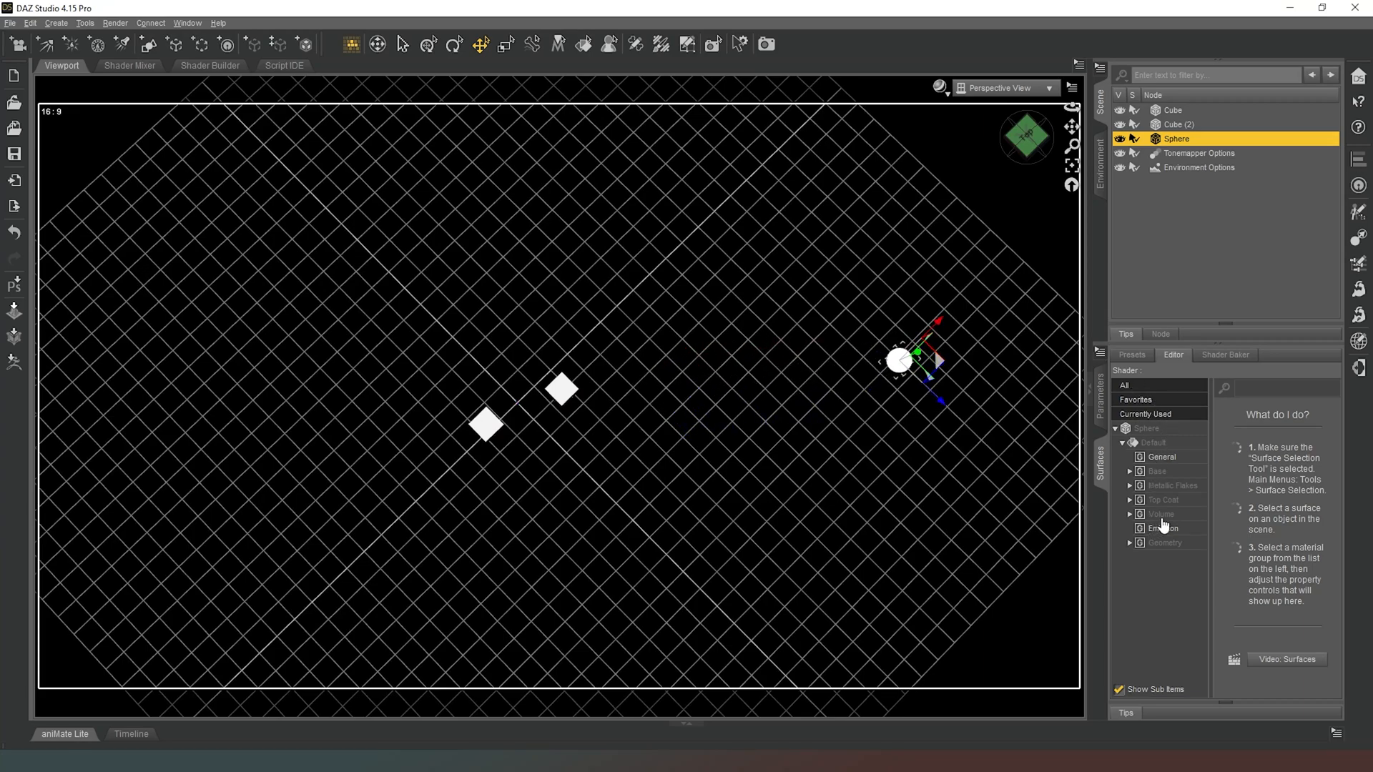
# Increase the Luminance of the sphere's Emission surface and set the viewport's draw style back to NVIDIA Iray
pyautogui.click(1161, 516)
pyautogui.click(1154, 530)
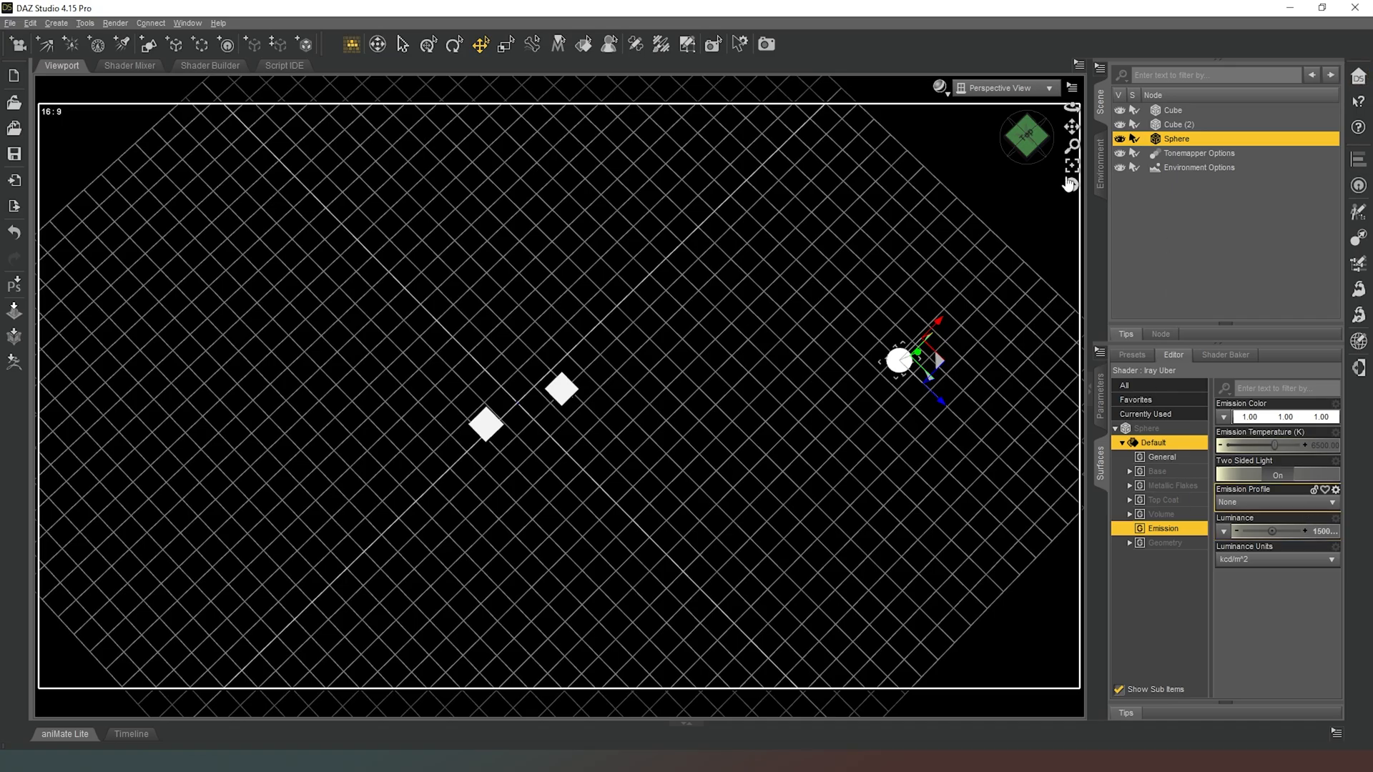
pyautogui.click(1026, 147)
pyautogui.scroll(8, 1014, 144)
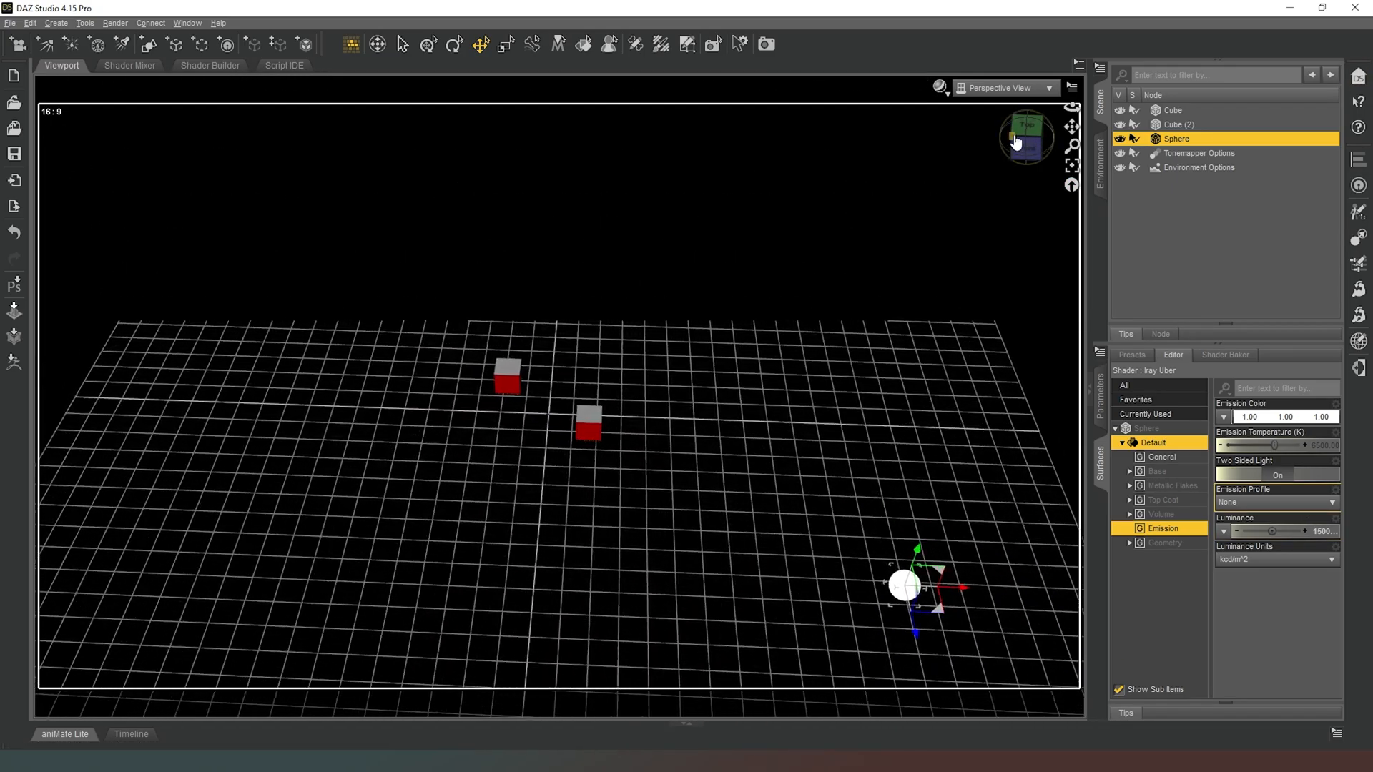
pyautogui.click(939, 86)
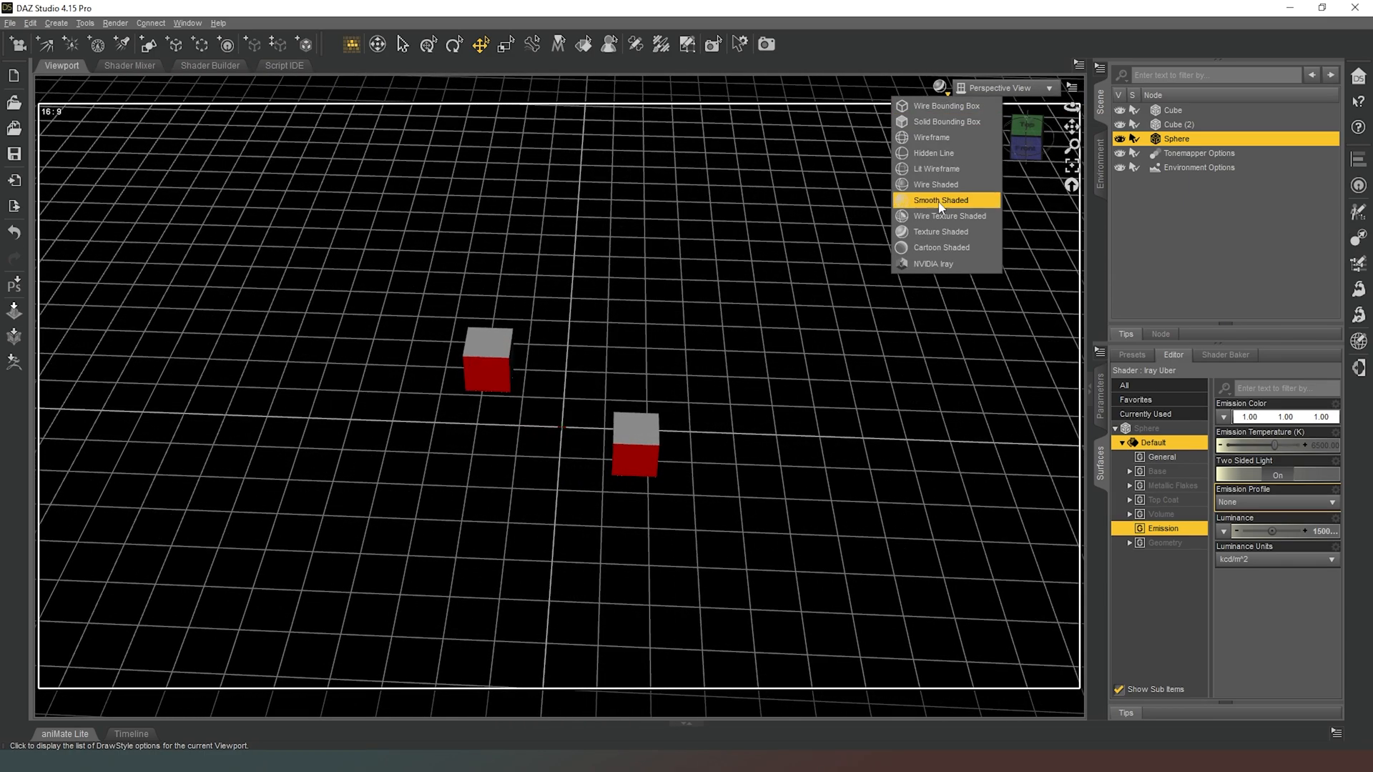
pyautogui.click(942, 264)
# Examine the brighter sphere's light and shadows on both cubes in the Iray preview from the sides, the front and closer up
pyautogui.moveTo(1027, 142); pyautogui.dragTo(1104, 107)
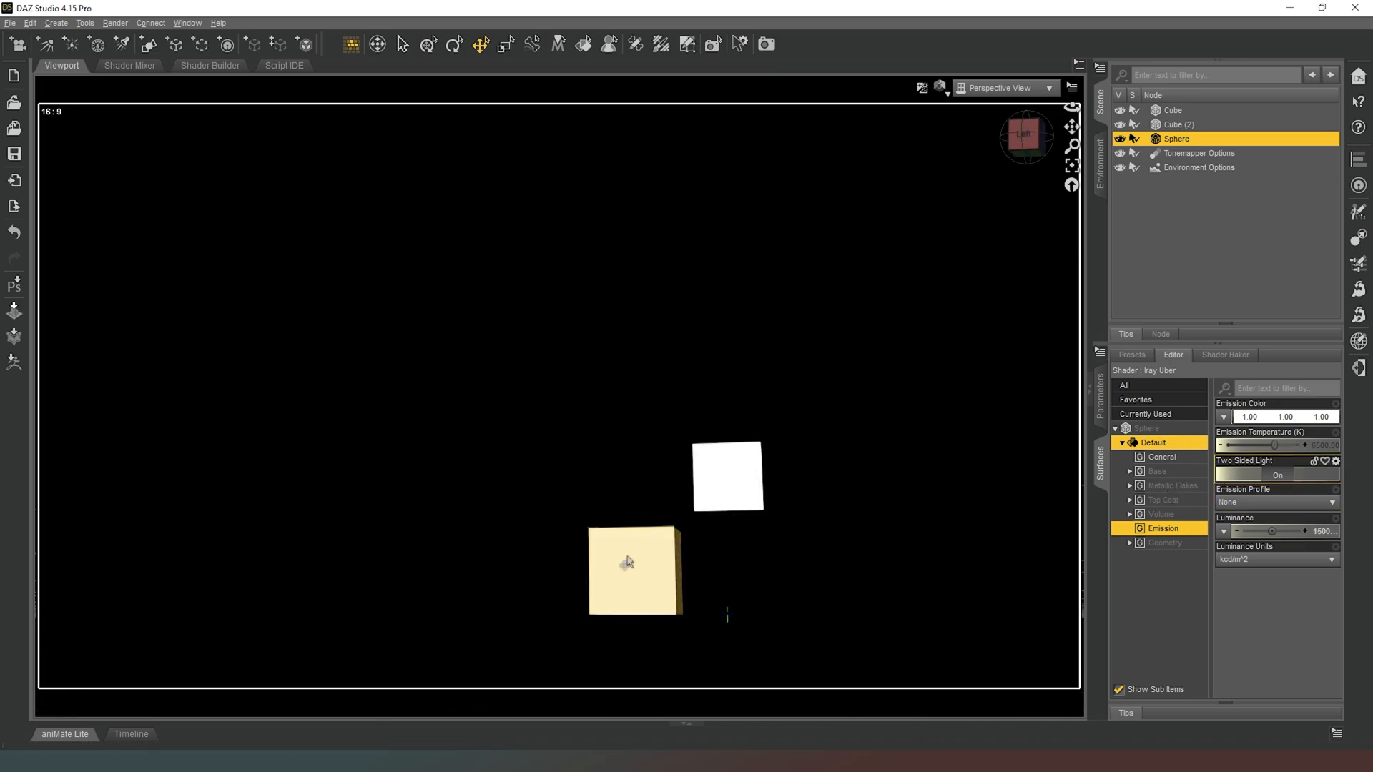
pyautogui.moveTo(1025, 139); pyautogui.dragTo(998, 176)
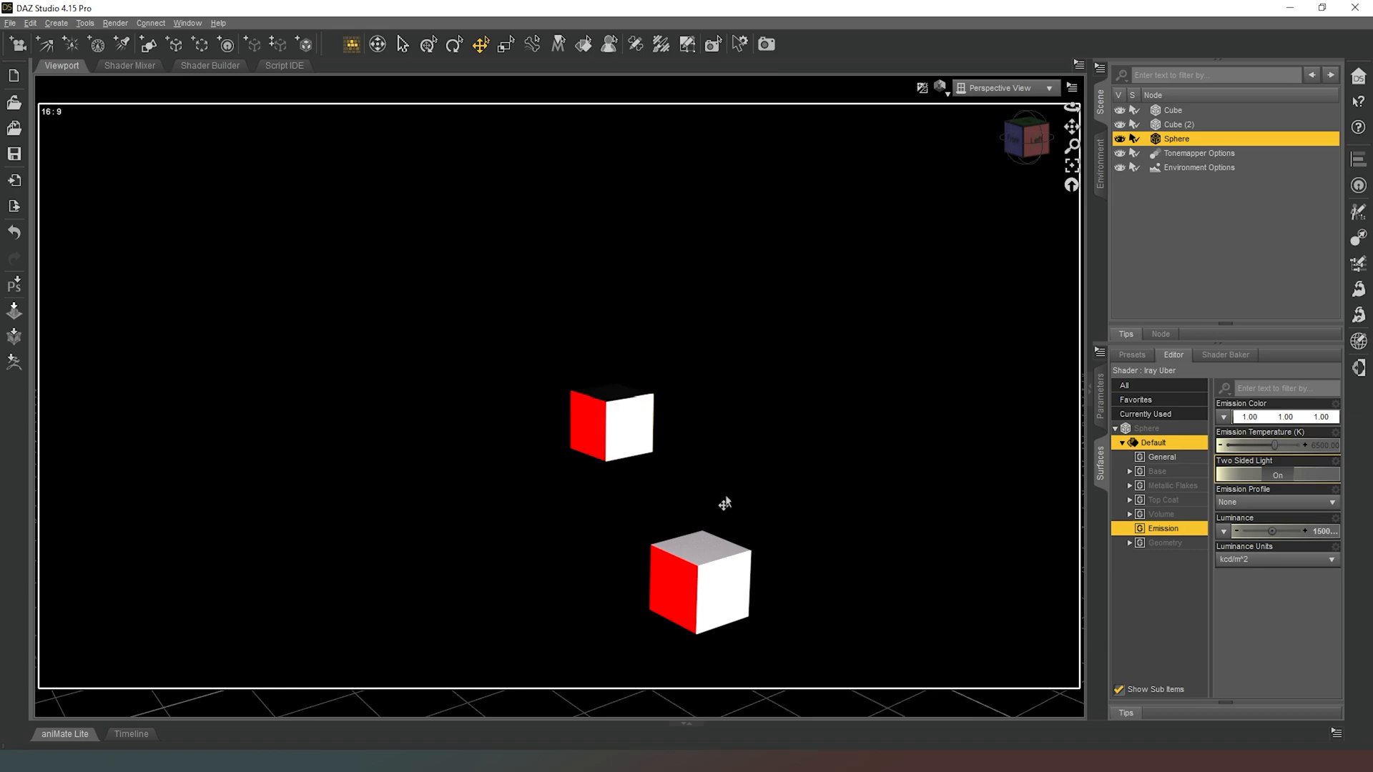
pyautogui.click(1034, 142)
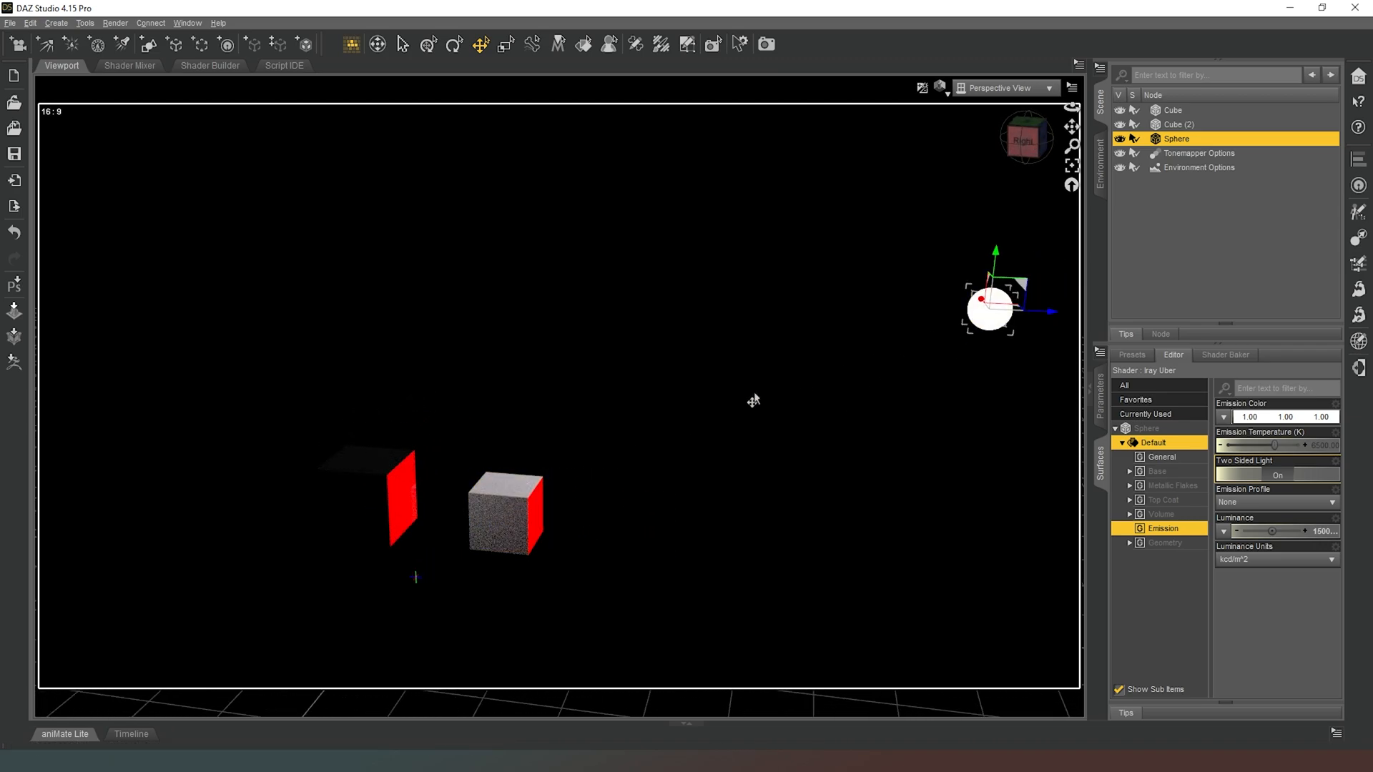
pyautogui.click(1034, 146)
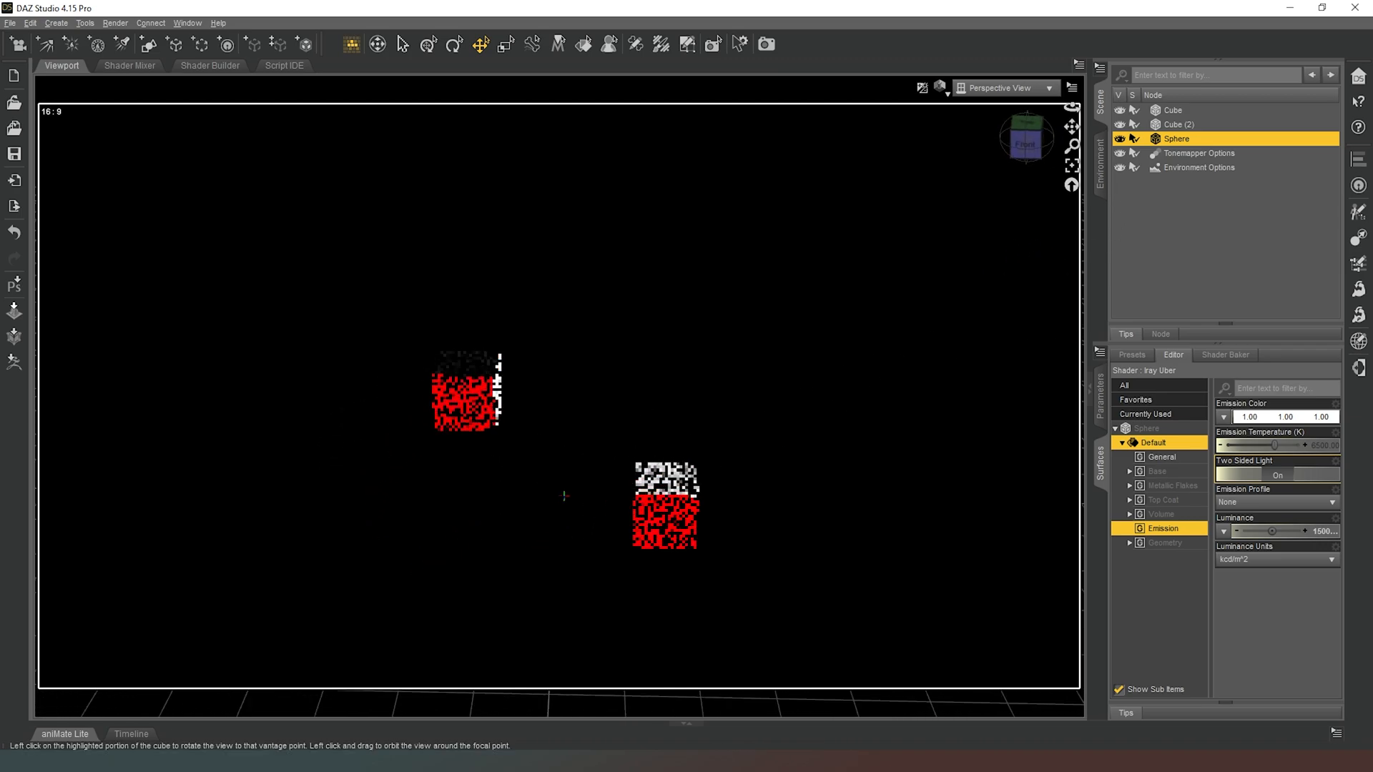
pyautogui.moveTo(1036, 146); pyautogui.dragTo(1018, 187)
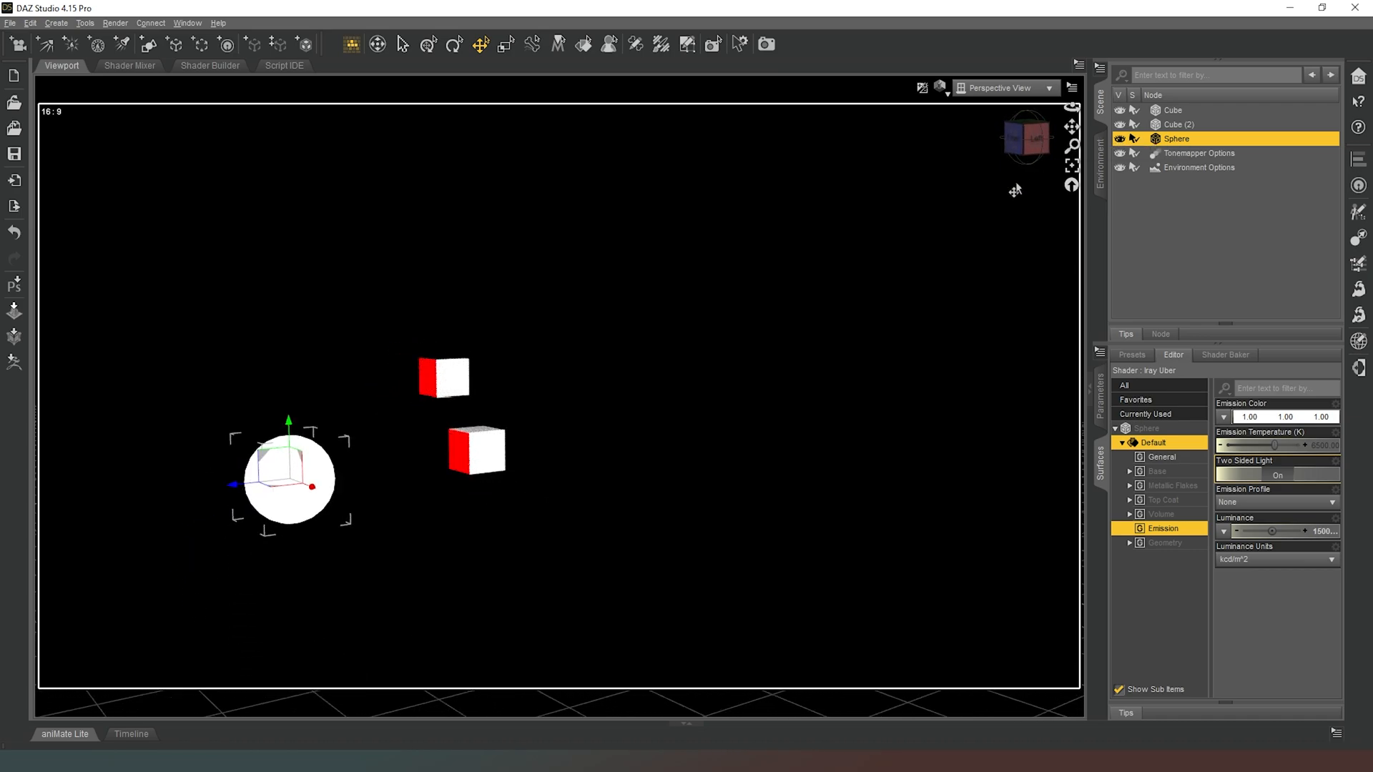
pyautogui.press('a')
pyautogui.press('w')
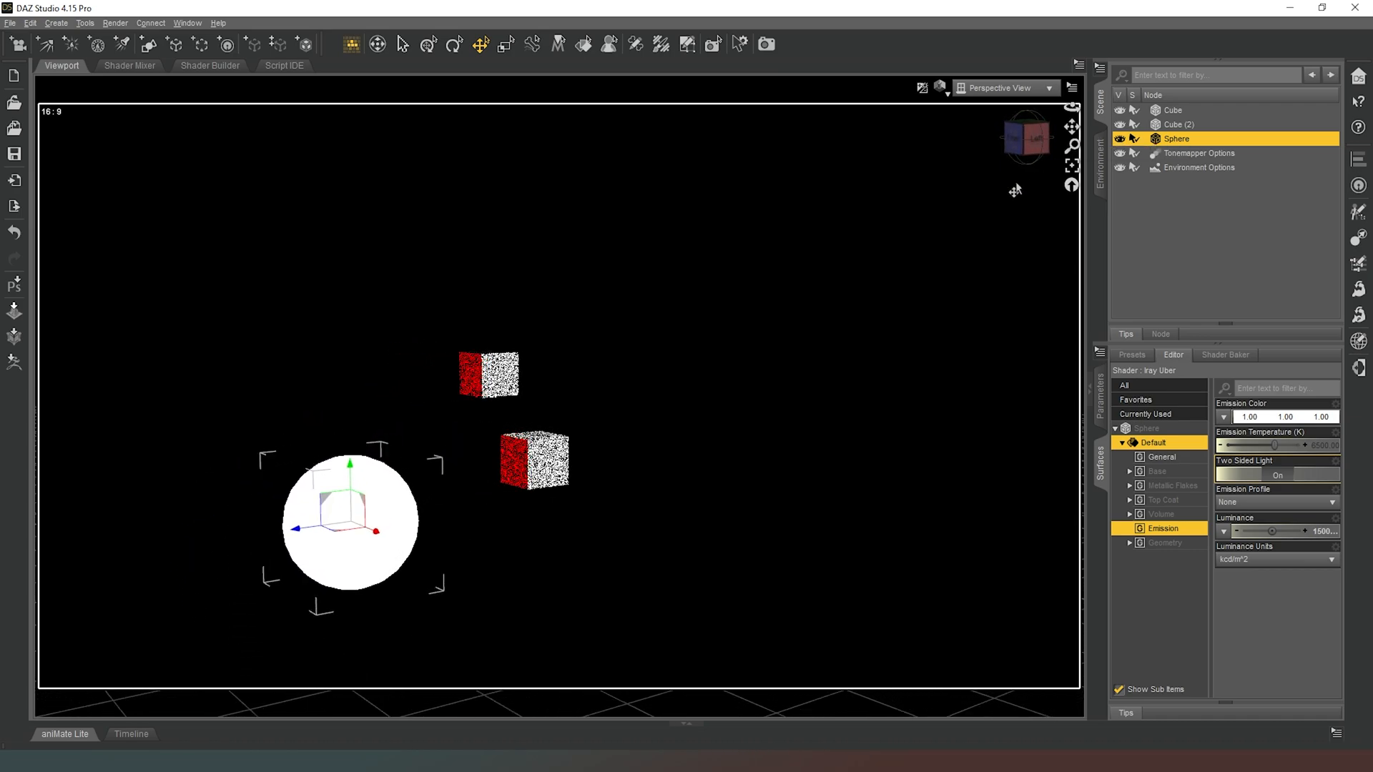
pyautogui.press('w')
pyautogui.moveTo(1044, 146)
pyautogui.mouseDown()
pyautogui.moveTo(1043, 118)
pyautogui.moveTo(1039, 137)
pyautogui.mouseUp()
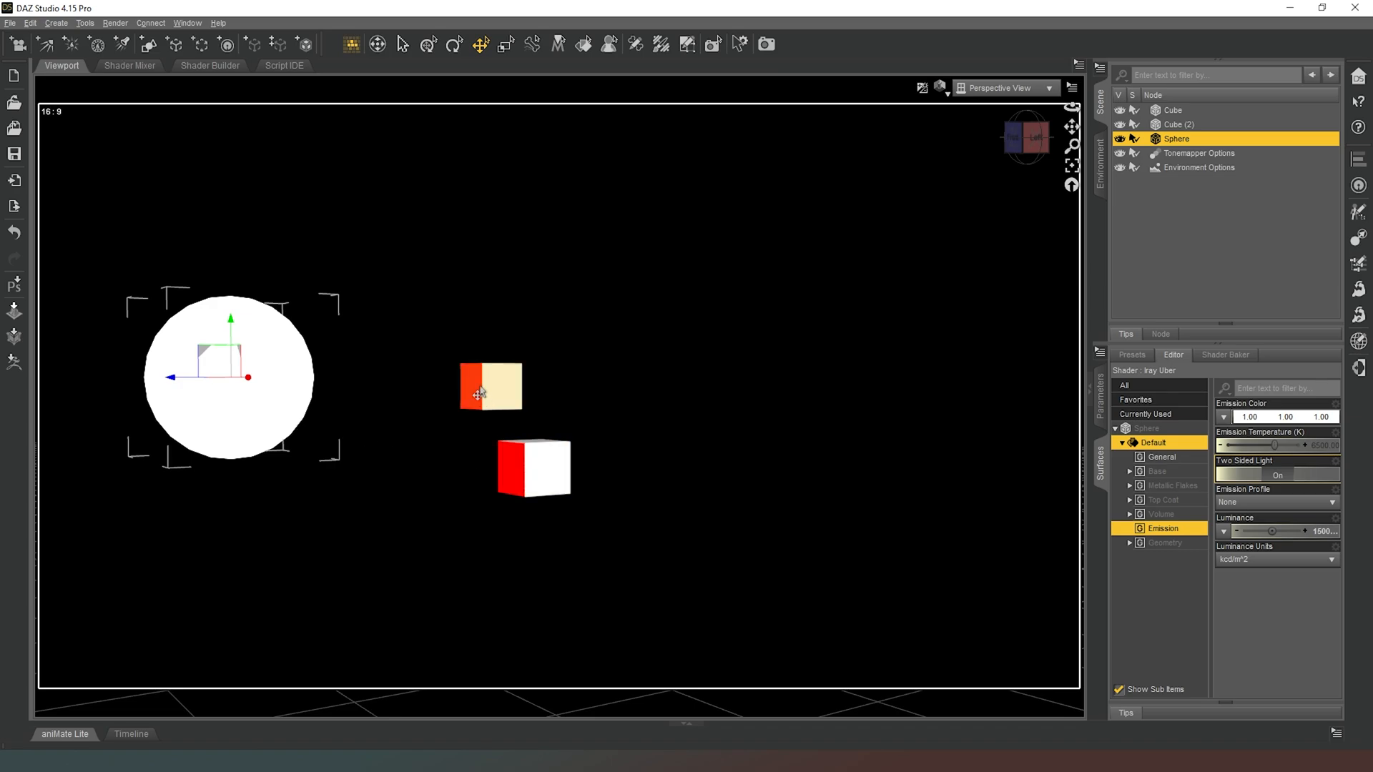
pyautogui.moveTo(1026, 139); pyautogui.dragTo(1053, 162)
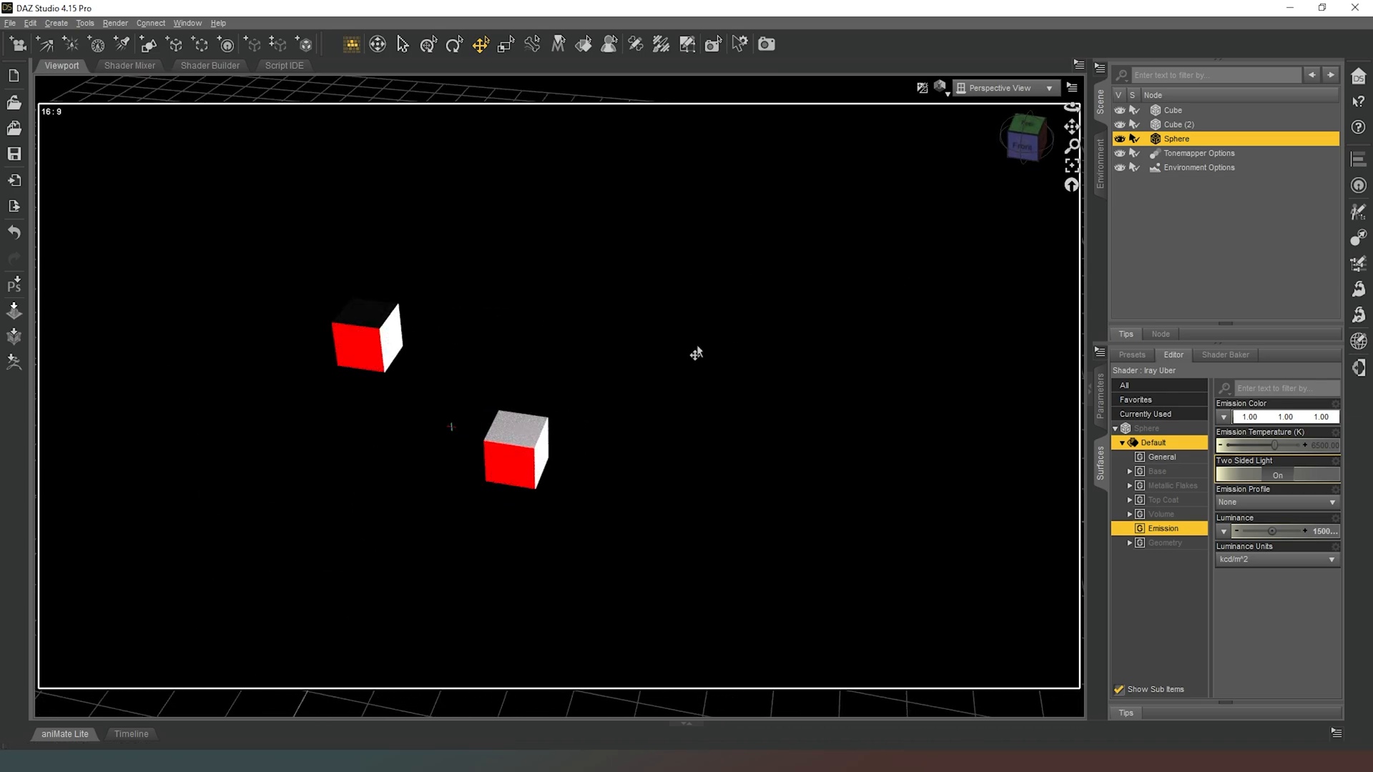
pyautogui.click(1023, 150)
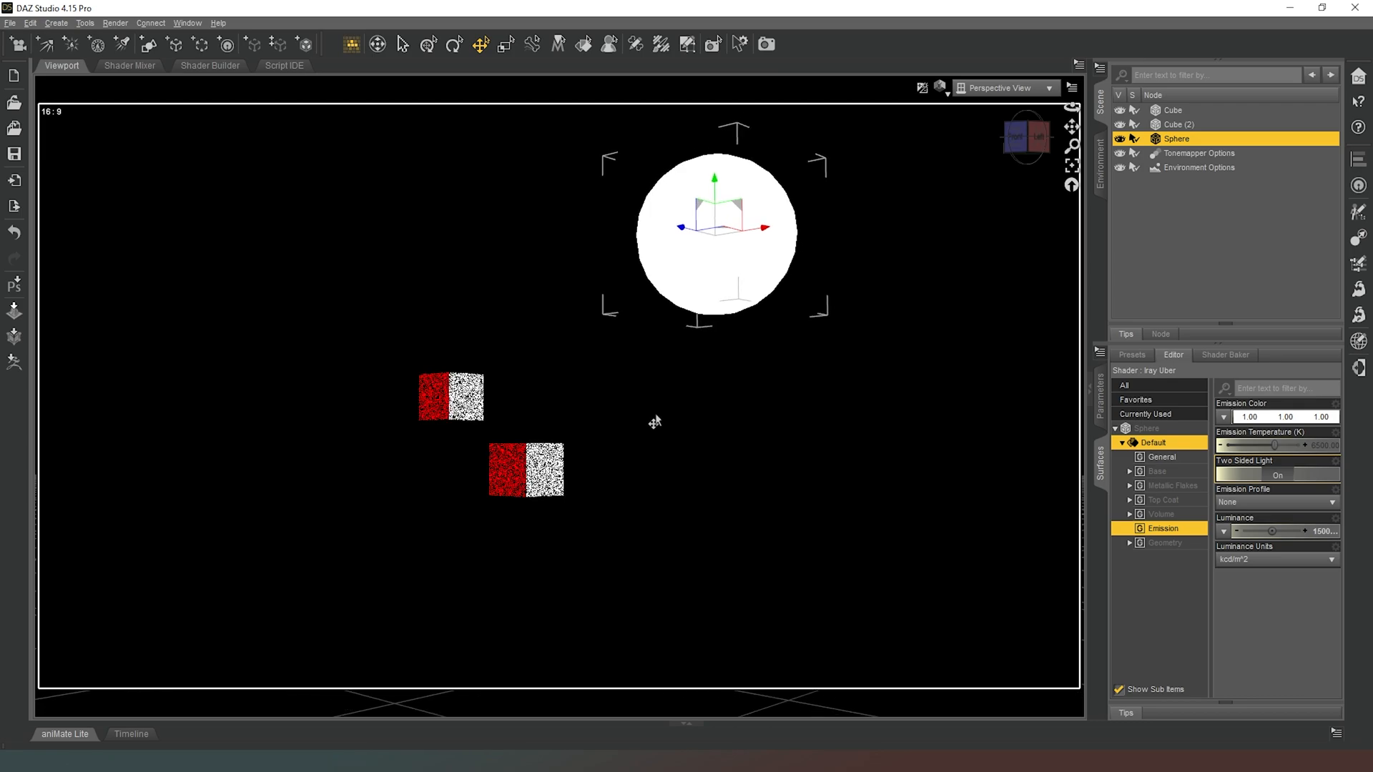
pyautogui.scroll(-3, 654, 411)
pyautogui.scroll(8, 742, 318)
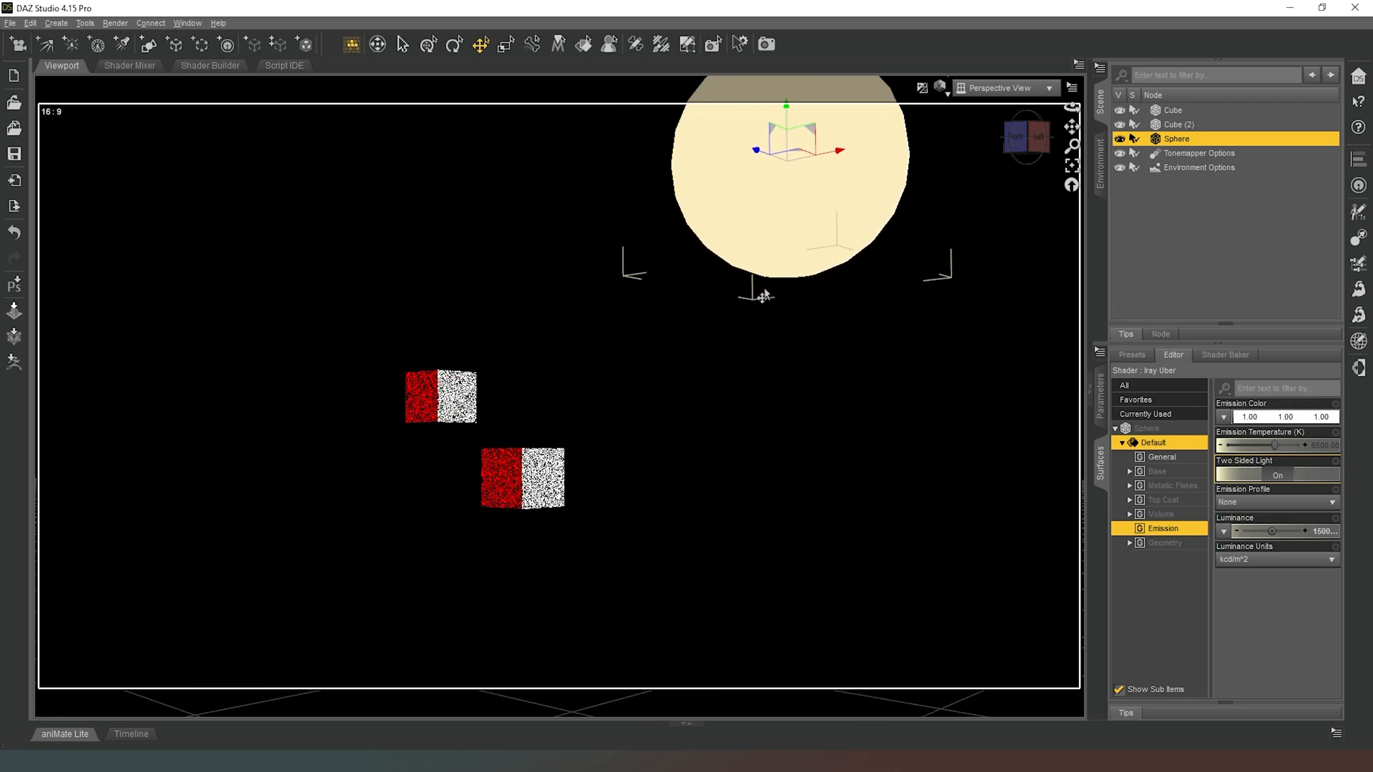
pyautogui.scroll(6, 761, 297)
pyautogui.moveTo(1027, 137); pyautogui.dragTo(1021, 159)
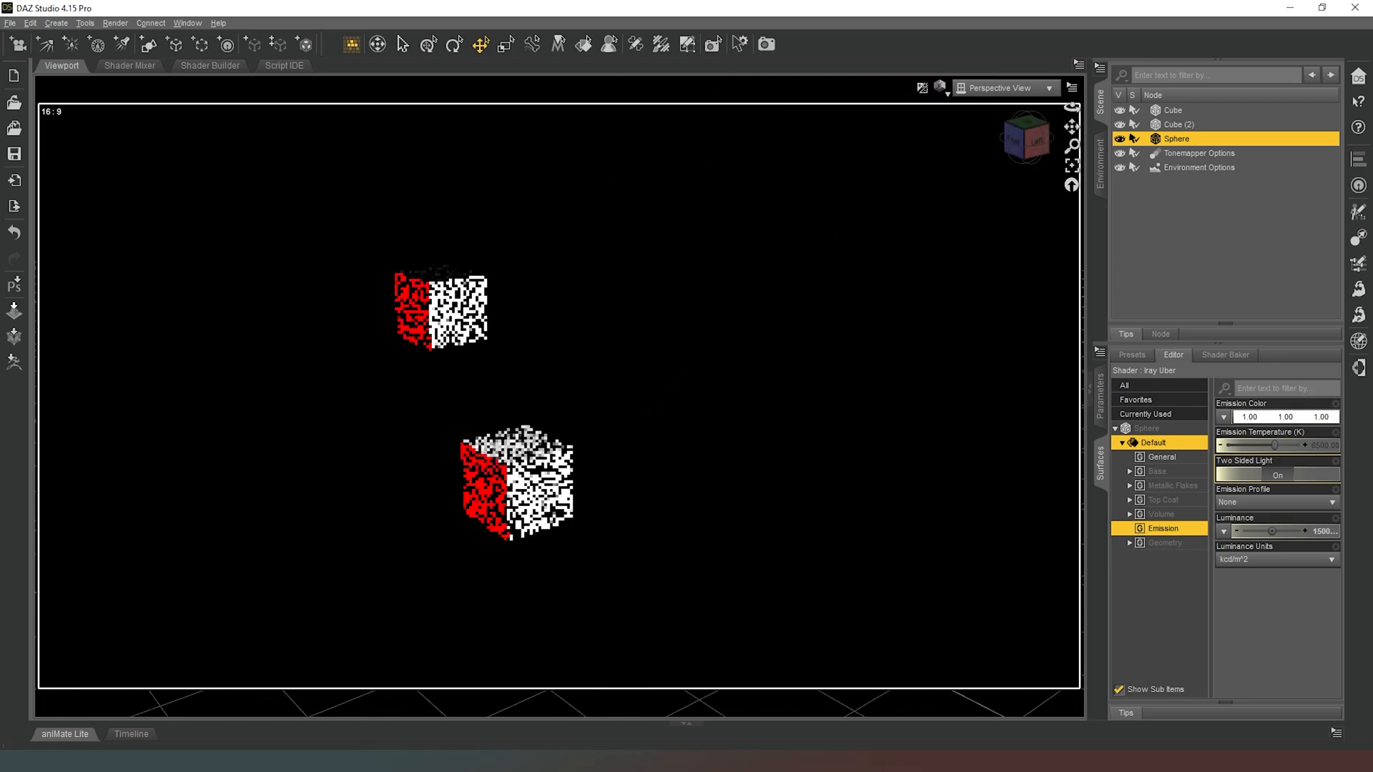
# Switch the viewport from Iray preview to a shaded draw style and frame the two cubes closely from a low angle
pyautogui.click(942, 90)
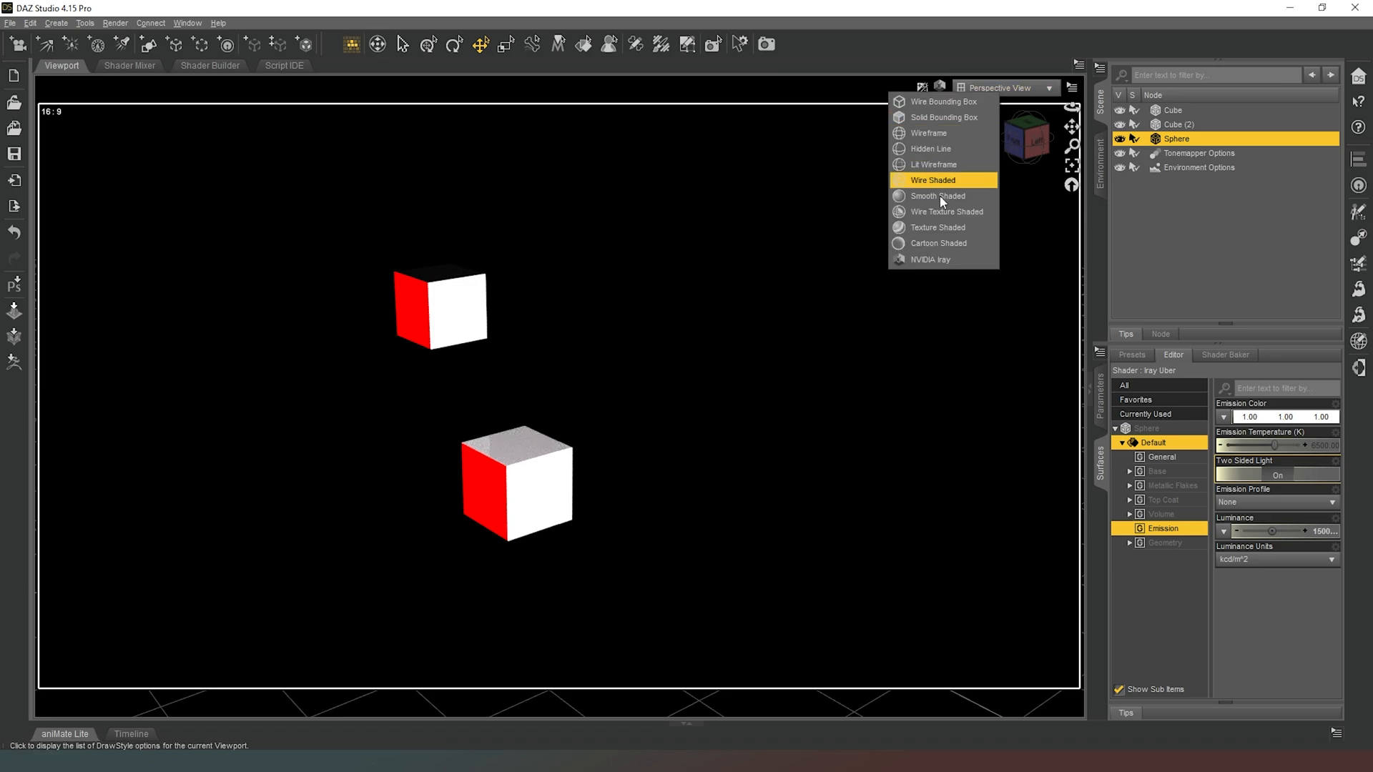
pyautogui.click(941, 196)
pyautogui.click(1071, 187)
pyautogui.moveTo(1028, 139)
pyautogui.mouseDown()
pyautogui.moveTo(990, 114)
pyautogui.moveTo(1026, 128)
pyautogui.mouseUp()
pyautogui.scroll(-5, 1026, 136)
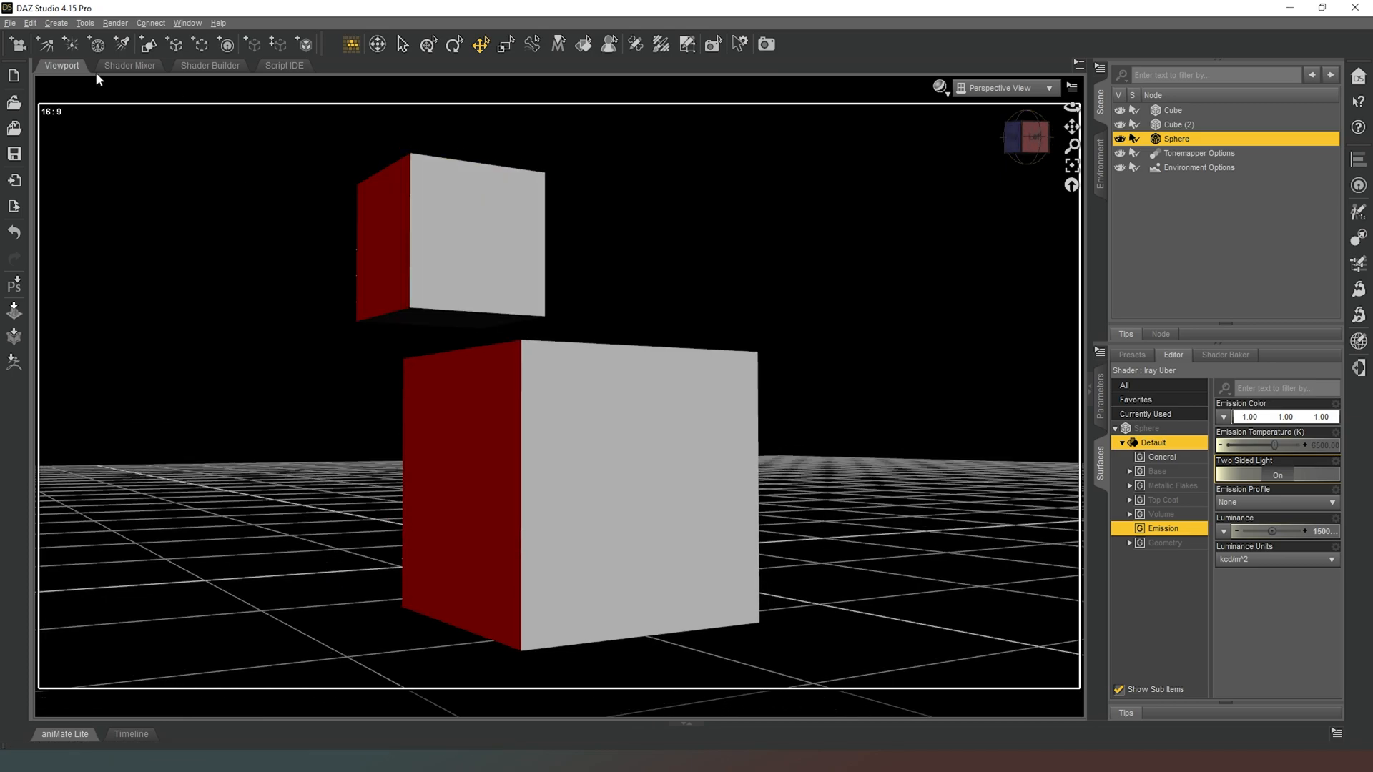
# Create a camera labelled Camera with Apply Active Viewport Transforms, inspect its placement in the perspective view, and look through it
pyautogui.click(19, 45)
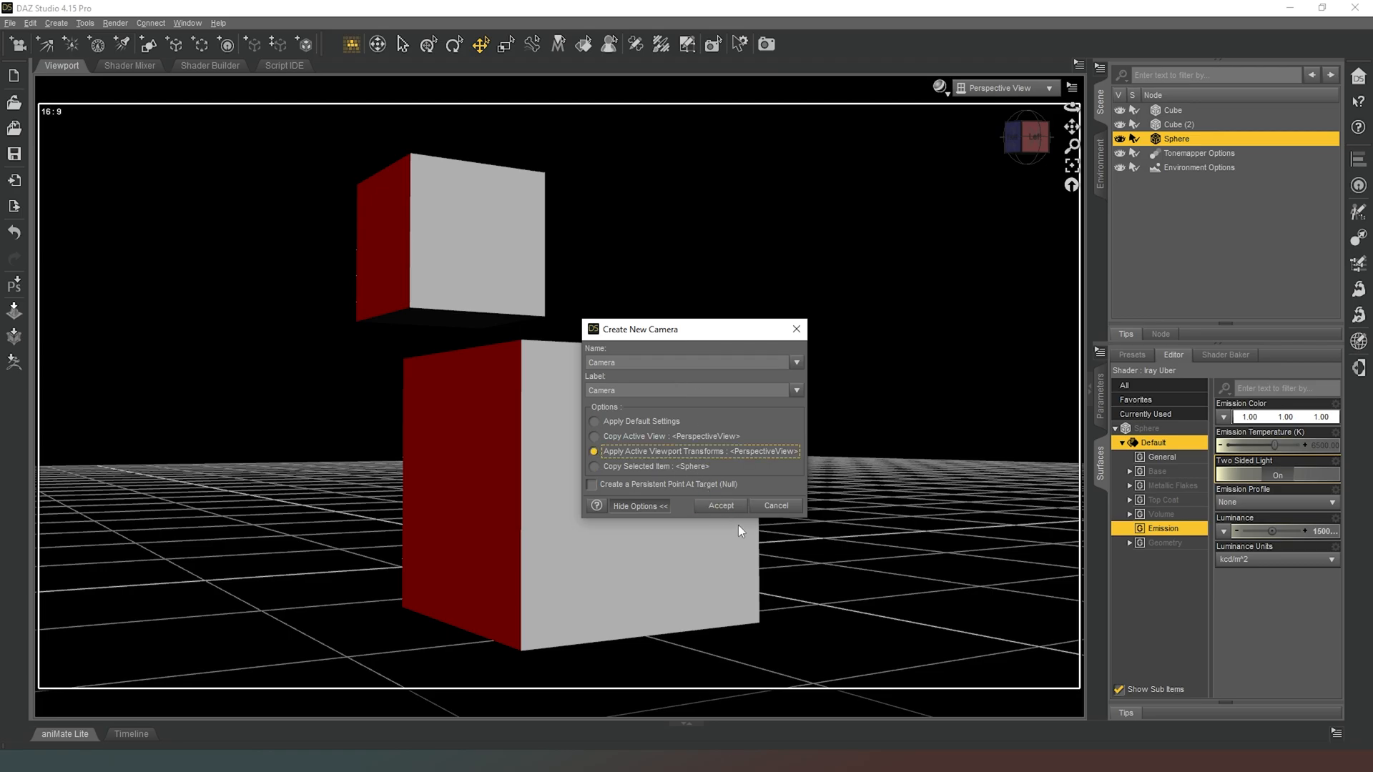
pyautogui.click(720, 506)
pyautogui.moveTo(1071, 186); pyautogui.dragTo(1001, 243)
pyautogui.moveTo(1027, 137); pyautogui.dragTo(994, 173)
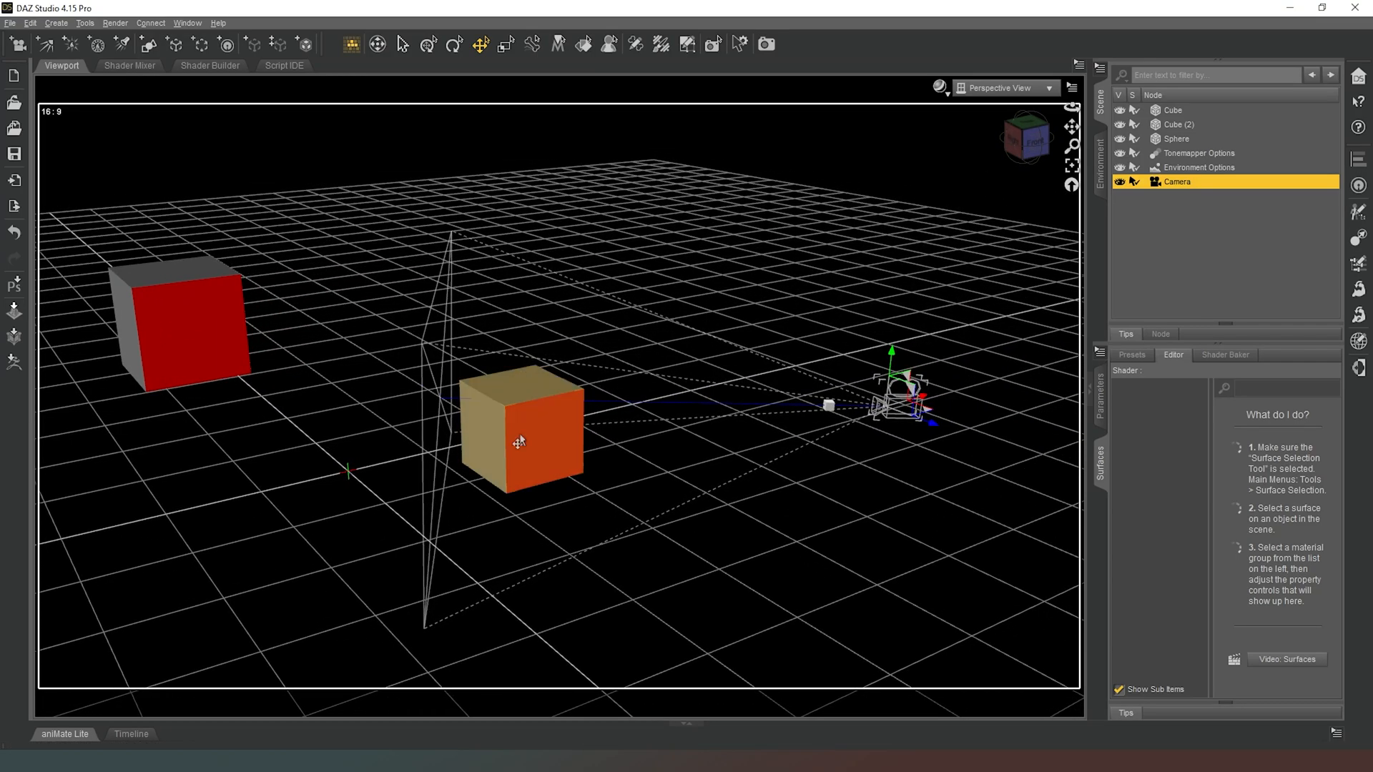
pyautogui.click(957, 89)
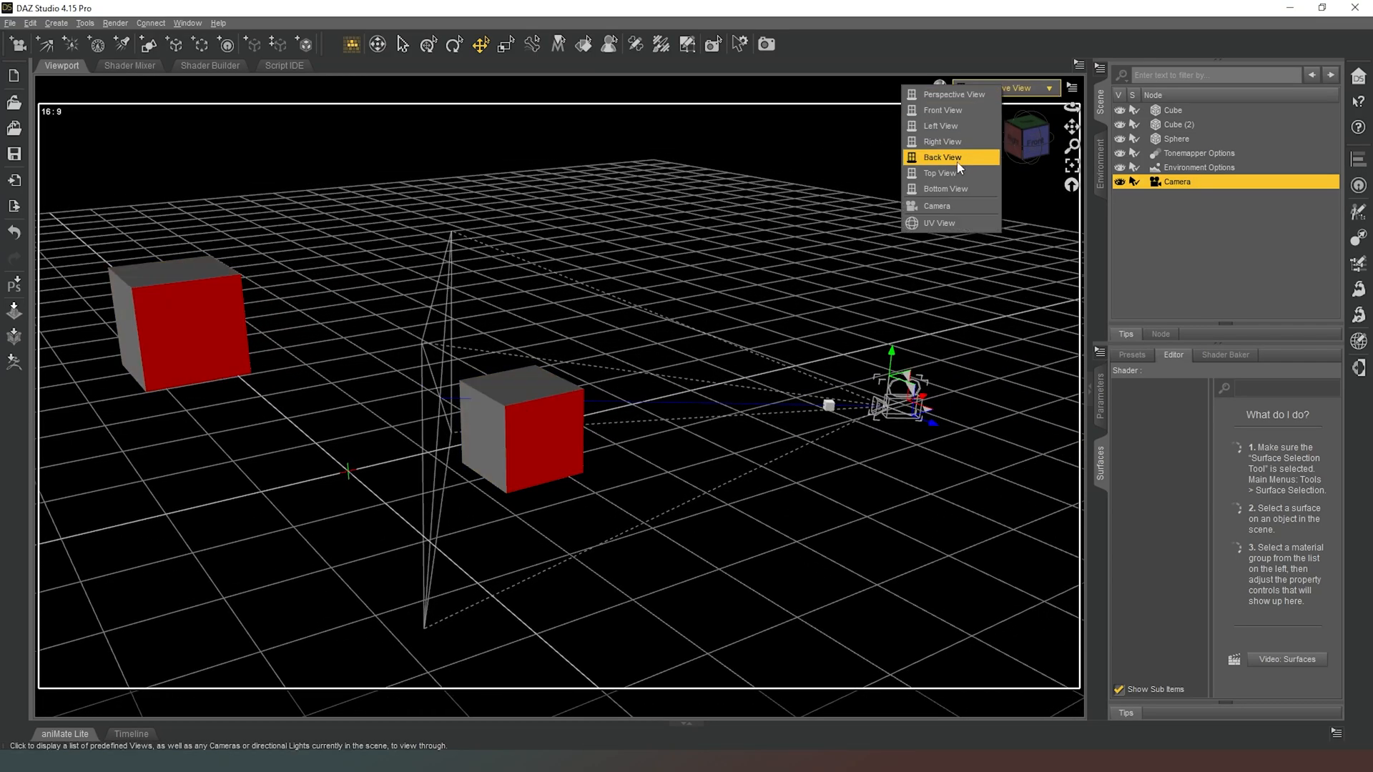
pyautogui.click(945, 202)
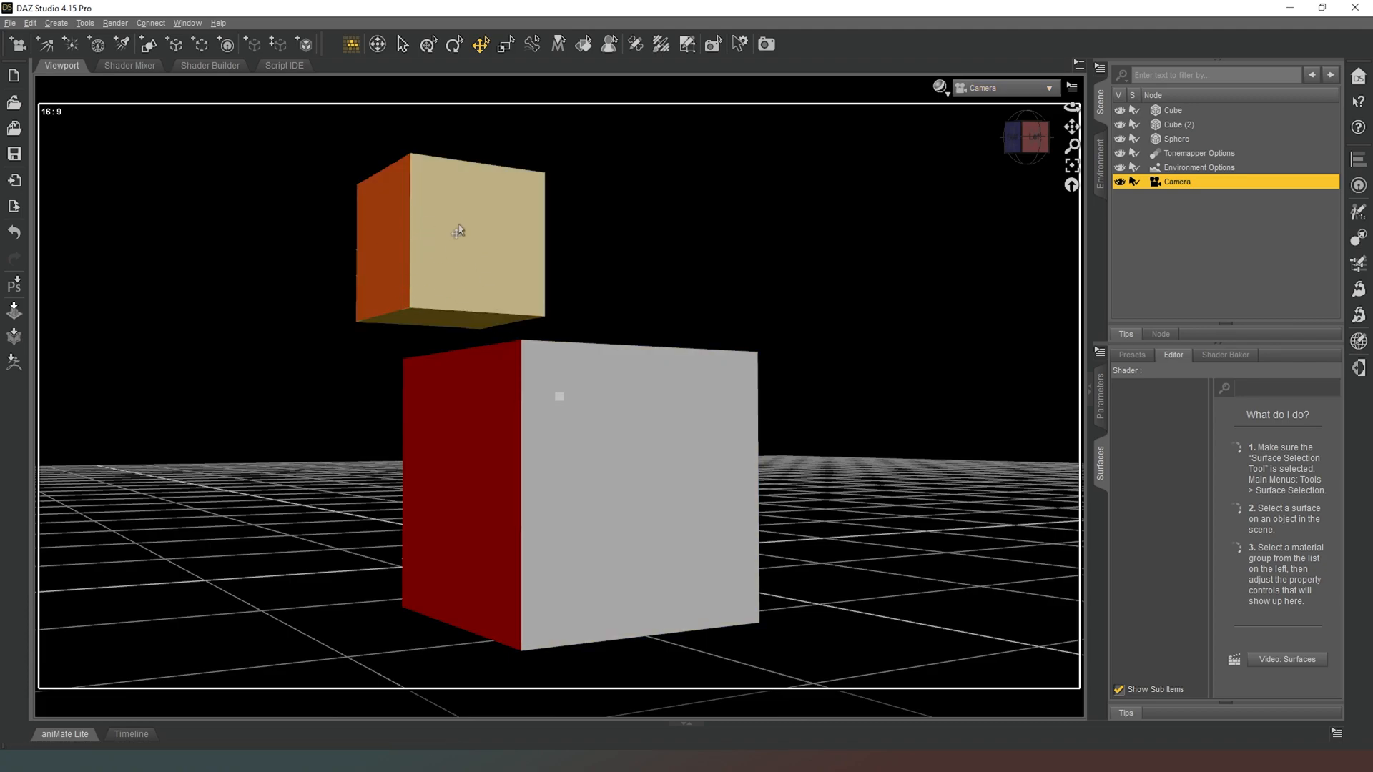
# Return the viewport to Perspective View and review the list of available views
pyautogui.click(1026, 91)
pyautogui.click(1010, 212)
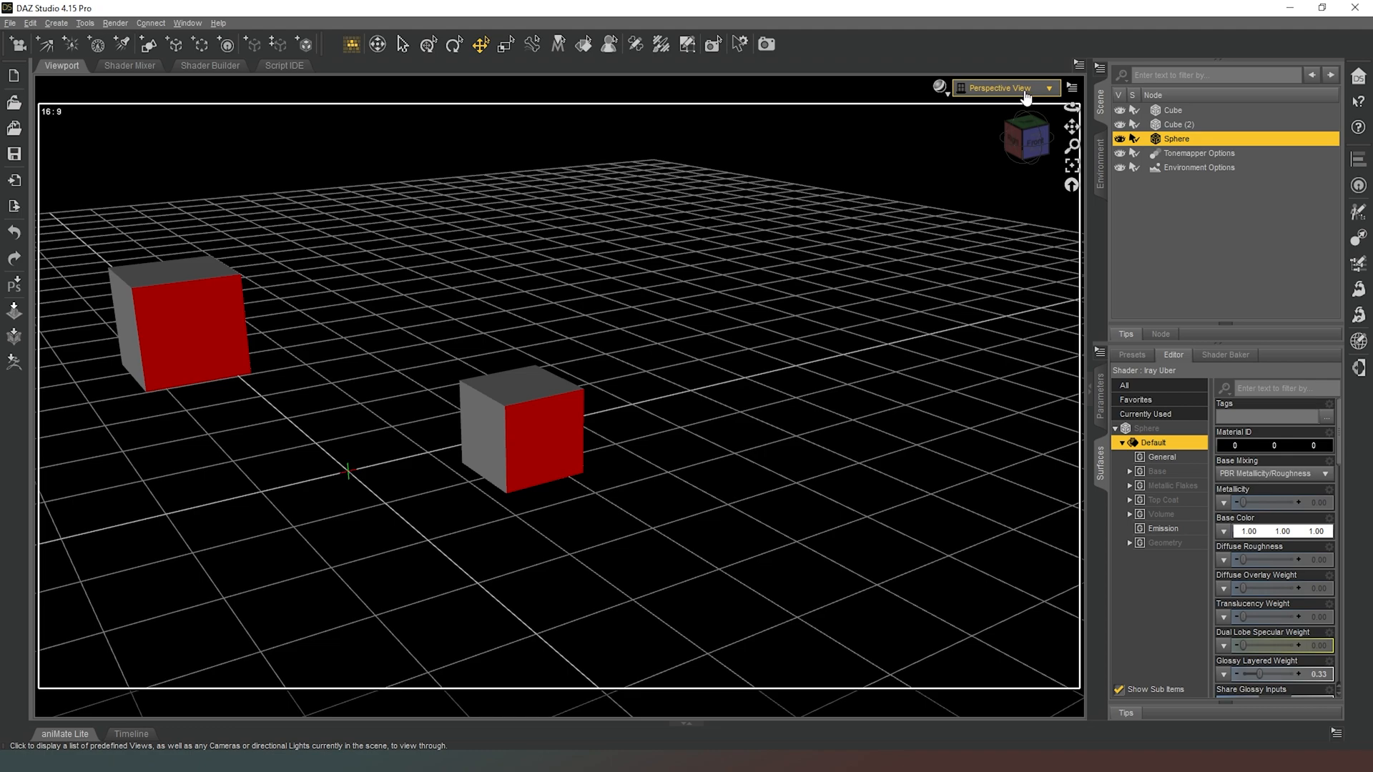
pyautogui.click(1016, 88)
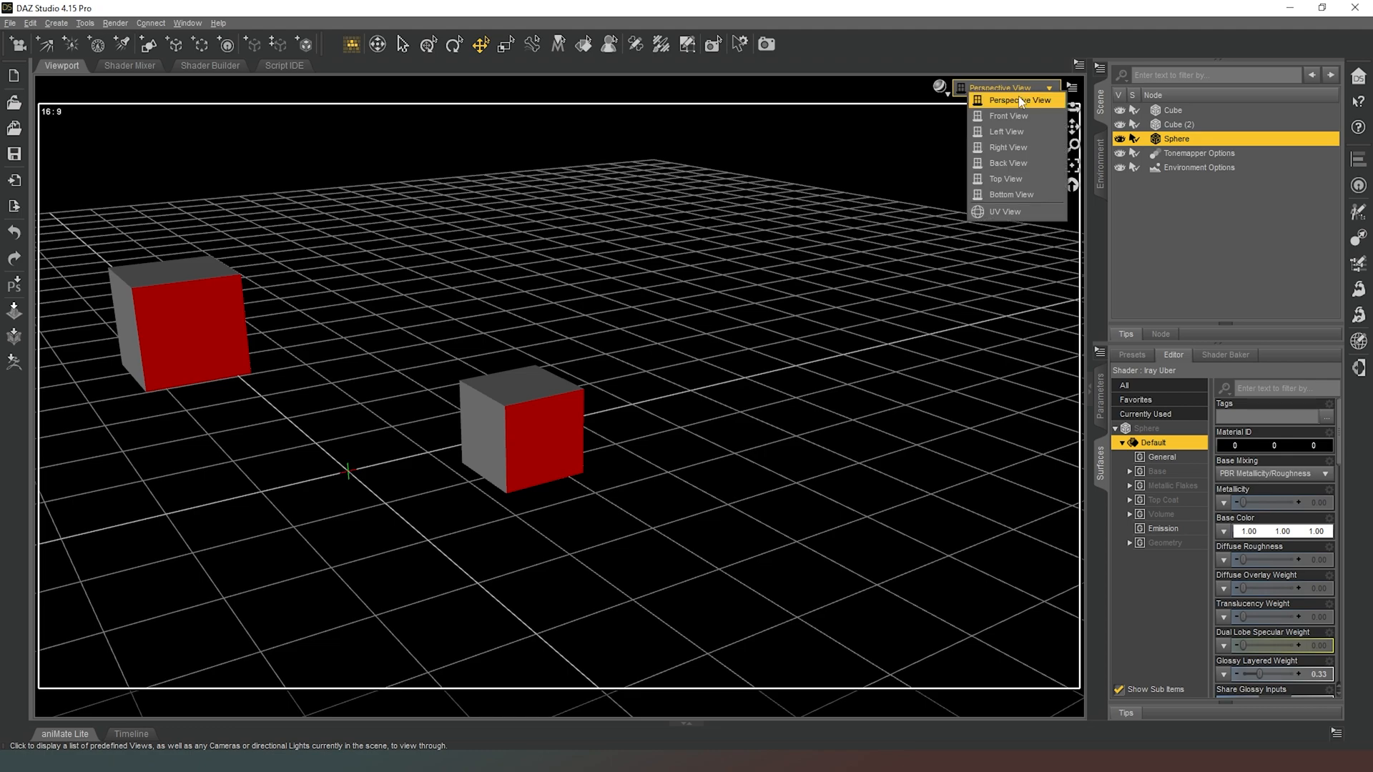
pyautogui.click(1020, 100)
pyautogui.click(1019, 89)
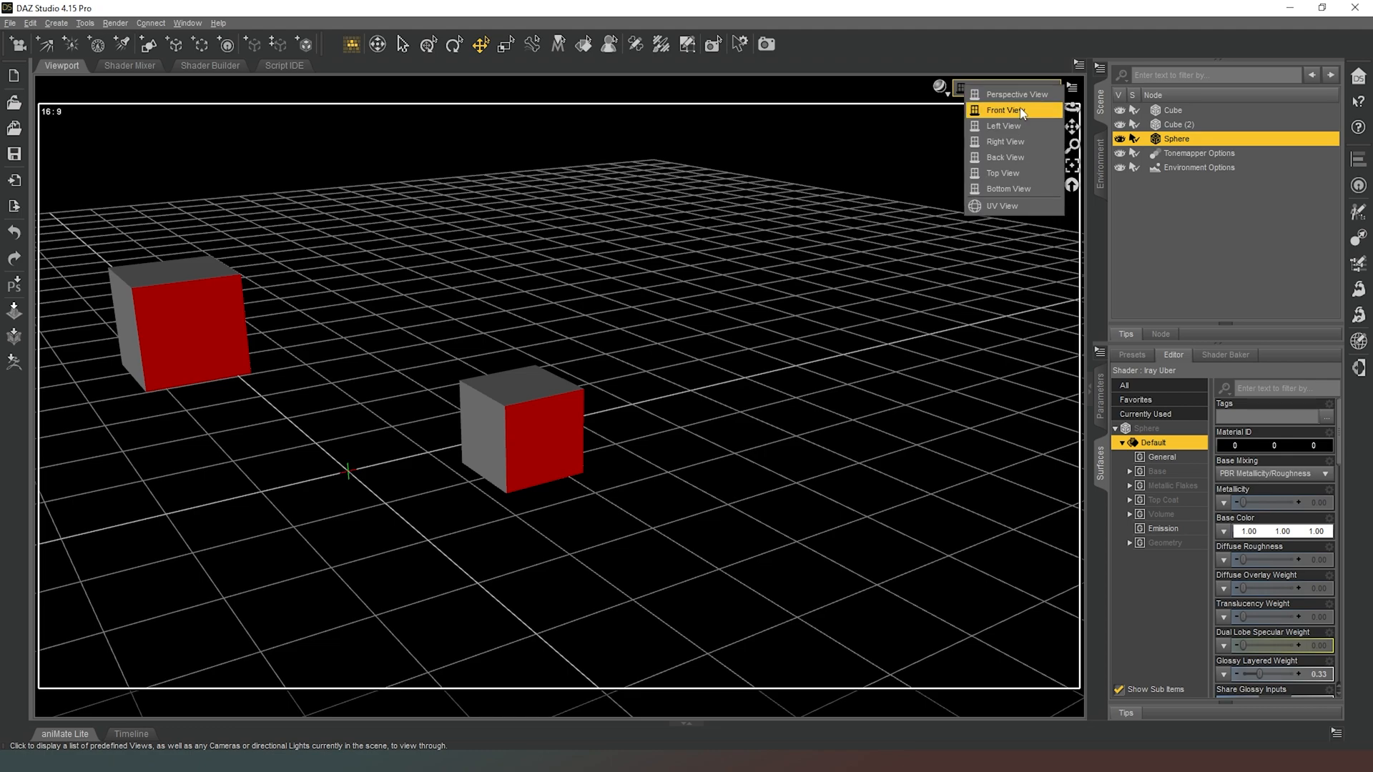
pyautogui.click(1024, 99)
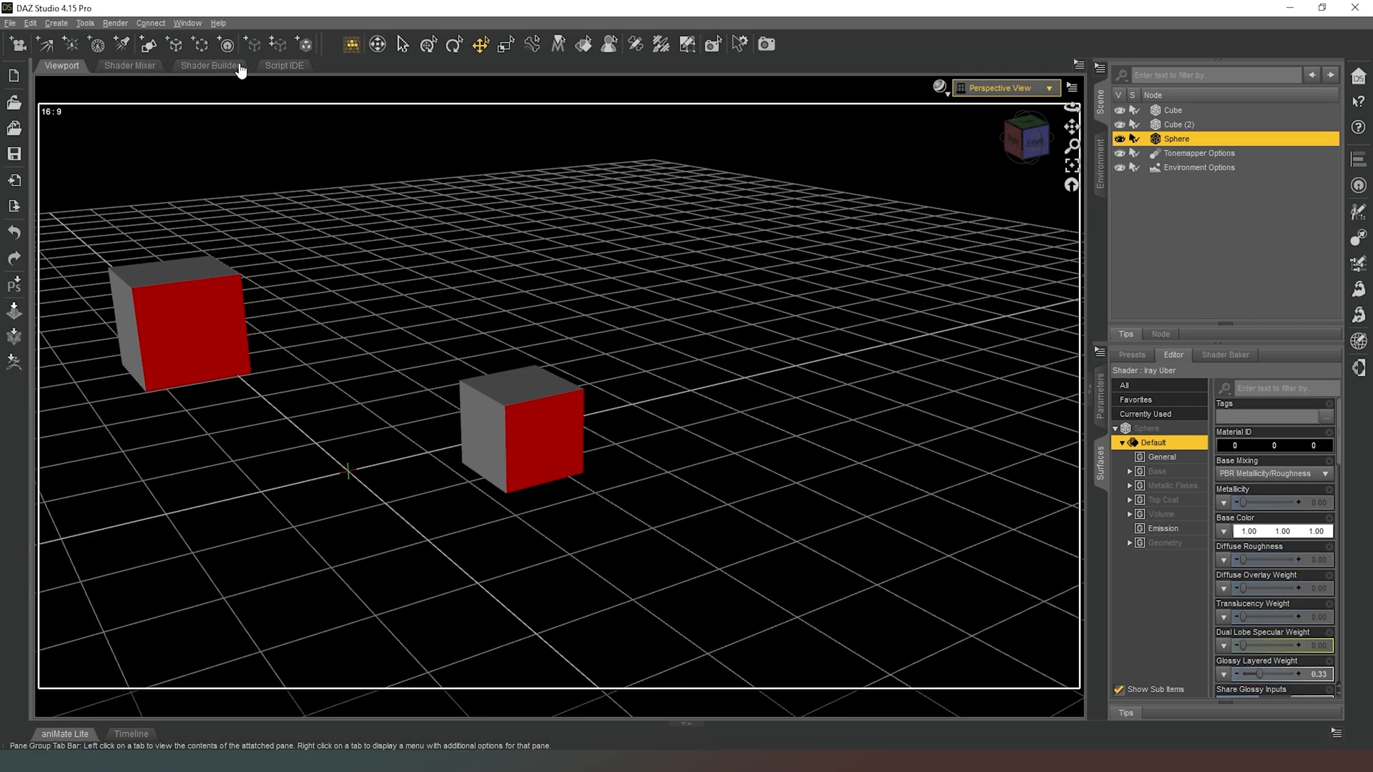
# Frame both cubes from a low angle and create a camera labelled Camera with Apply Active Viewport Transforms
pyautogui.moveTo(1068, 186); pyautogui.dragTo(1015, 142)
pyautogui.click(1040, 141)
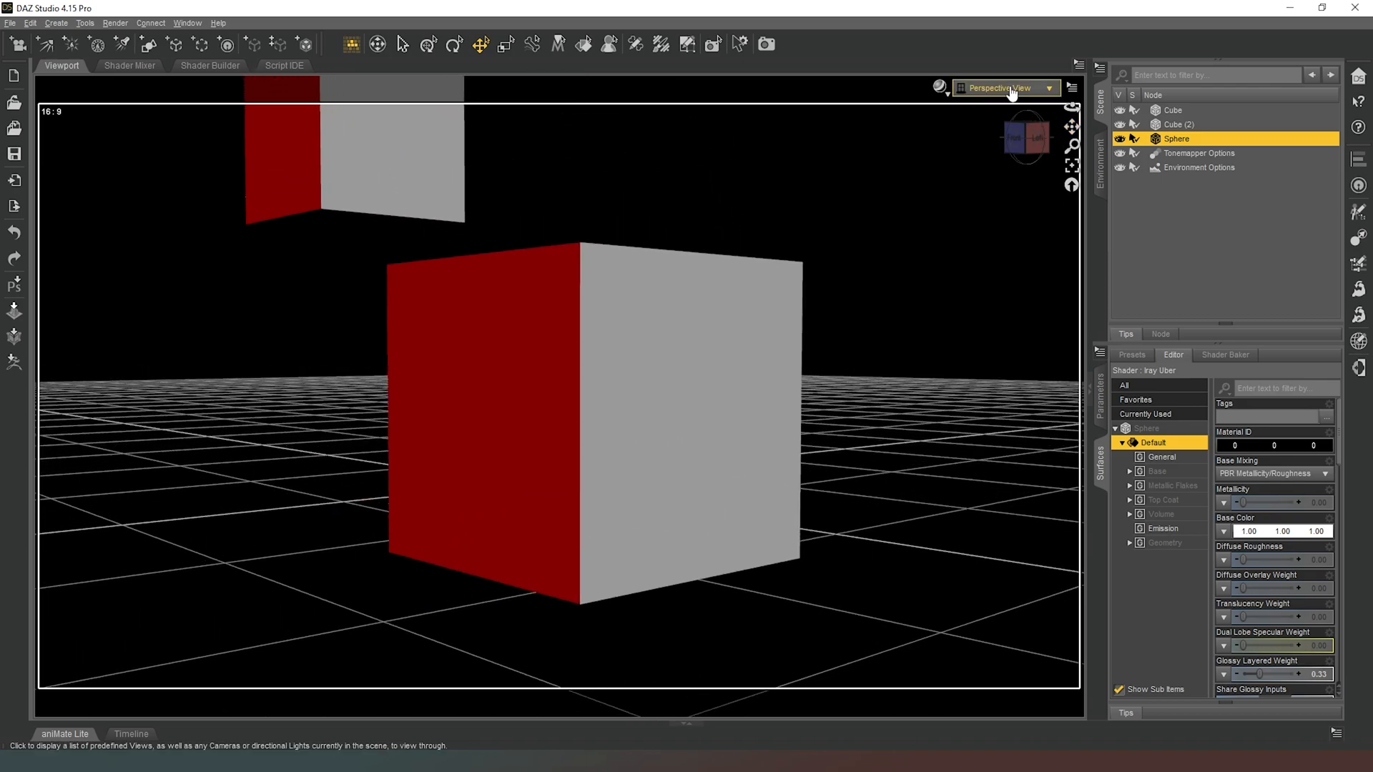
pyautogui.moveTo(581, 134); pyautogui.dragTo(644, 245, button='right')
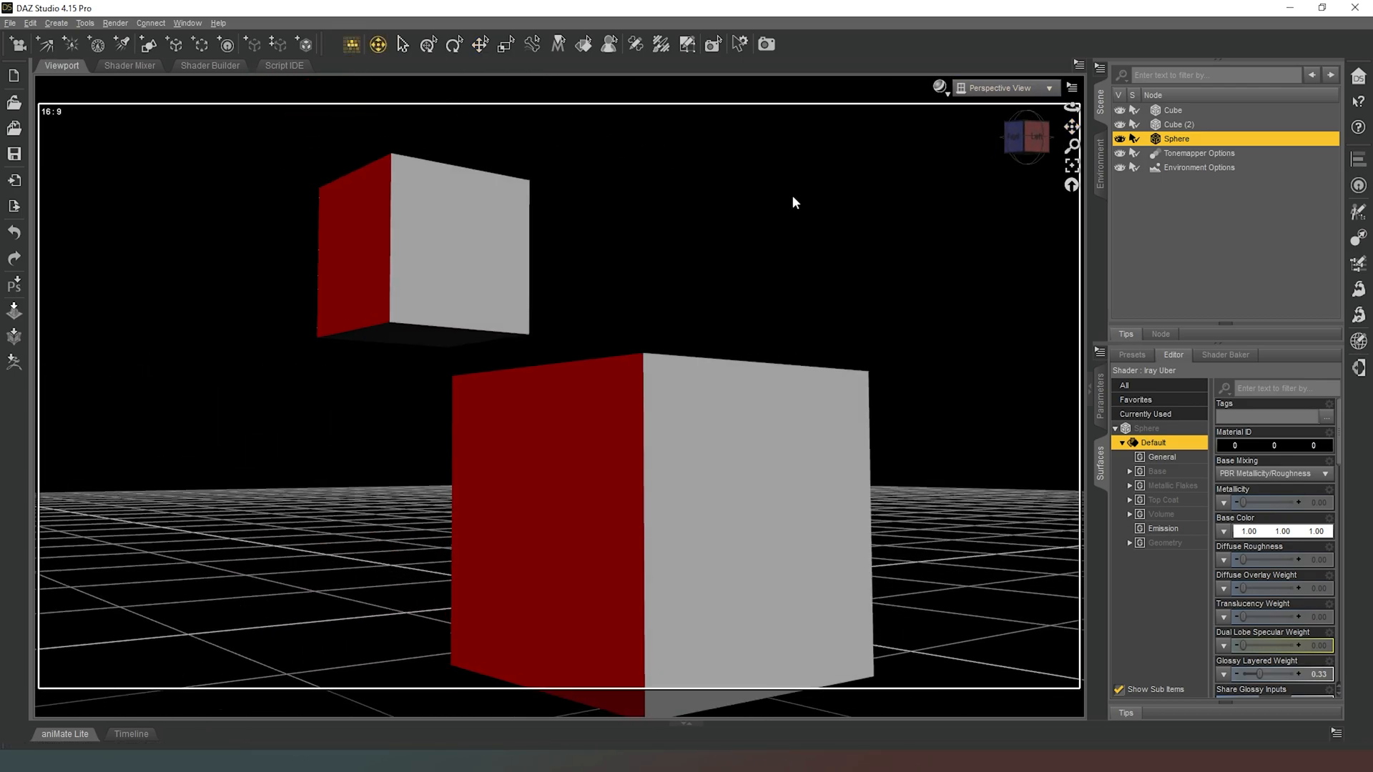
pyautogui.moveTo(1072, 127); pyautogui.dragTo(340, 77)
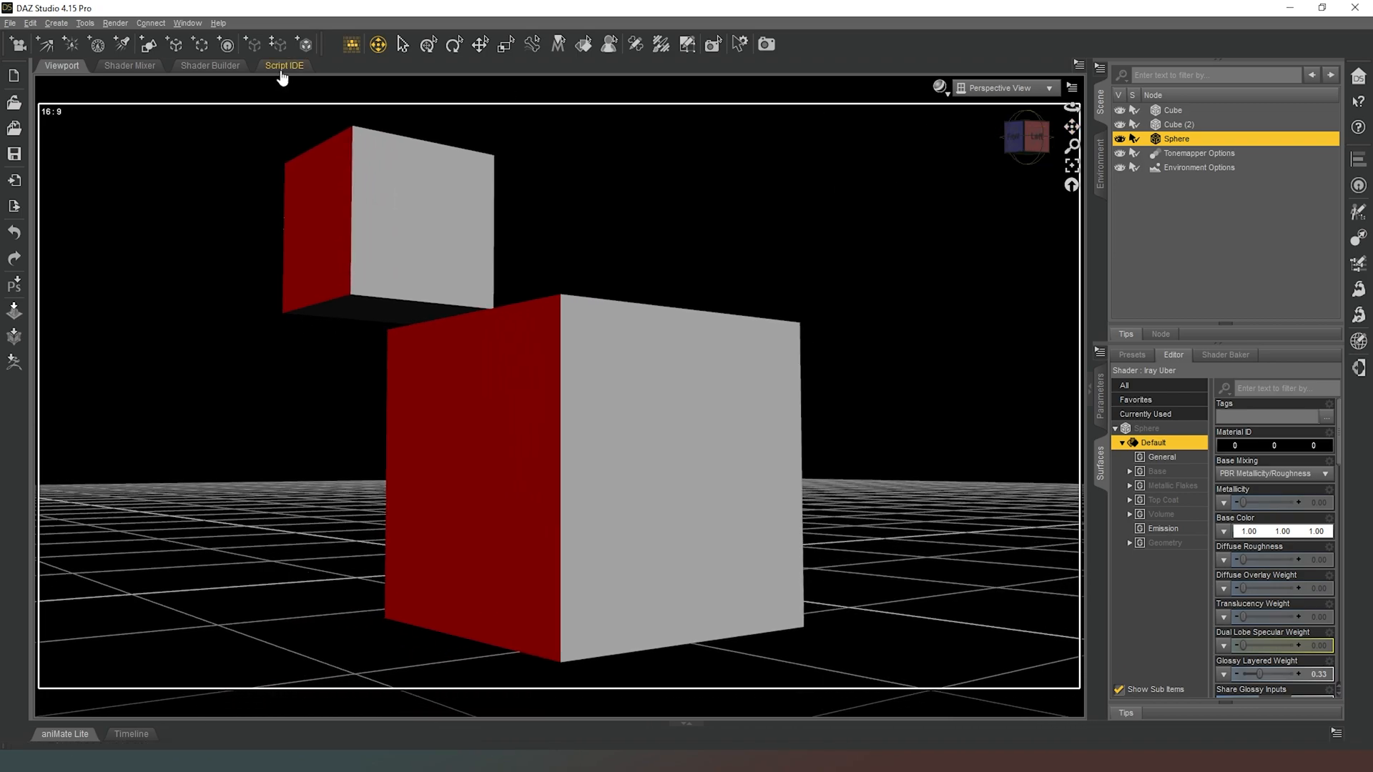
pyautogui.click(18, 49)
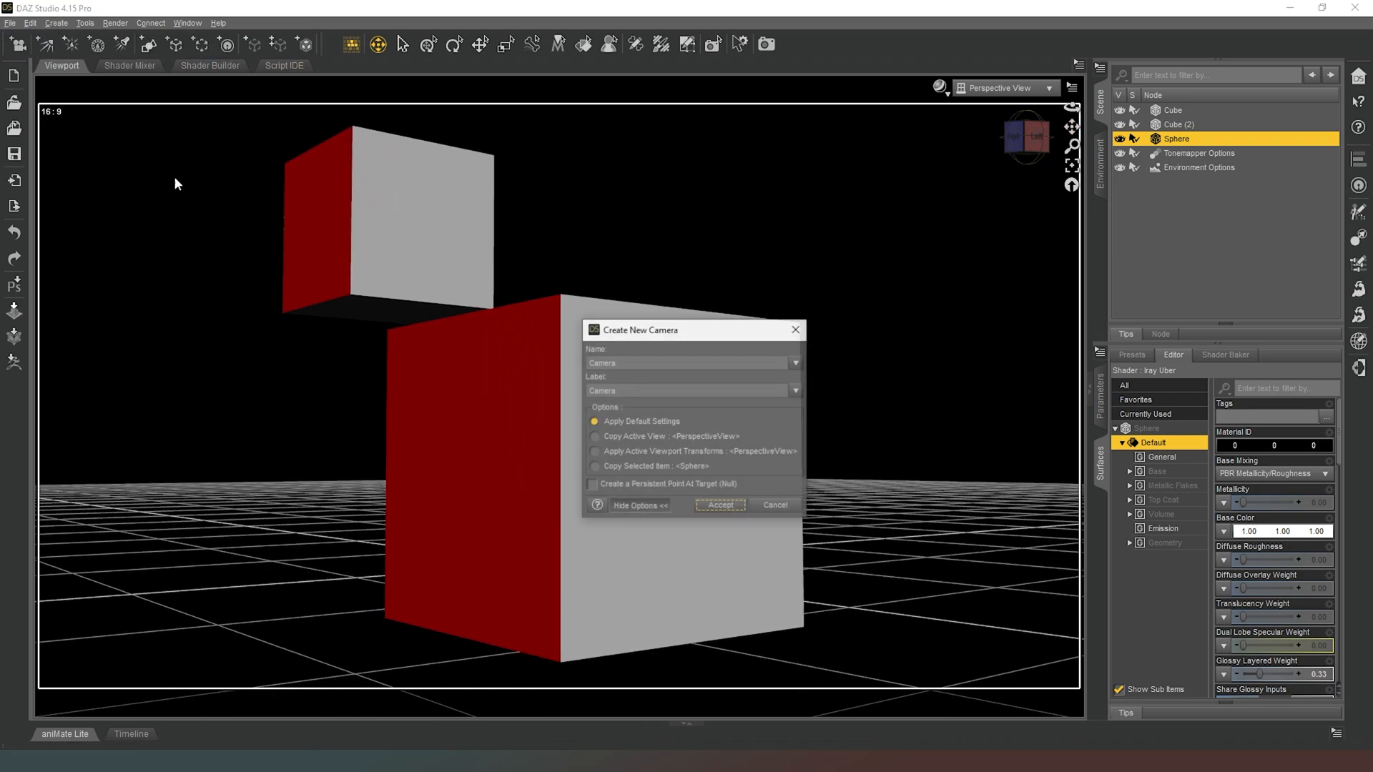
pyautogui.click(720, 509)
# Create a second camera labelled Camera (2) with Apply Active Viewport Transforms from a distant view of the cubes and the sphere
pyautogui.scroll(-10, 820, 432)
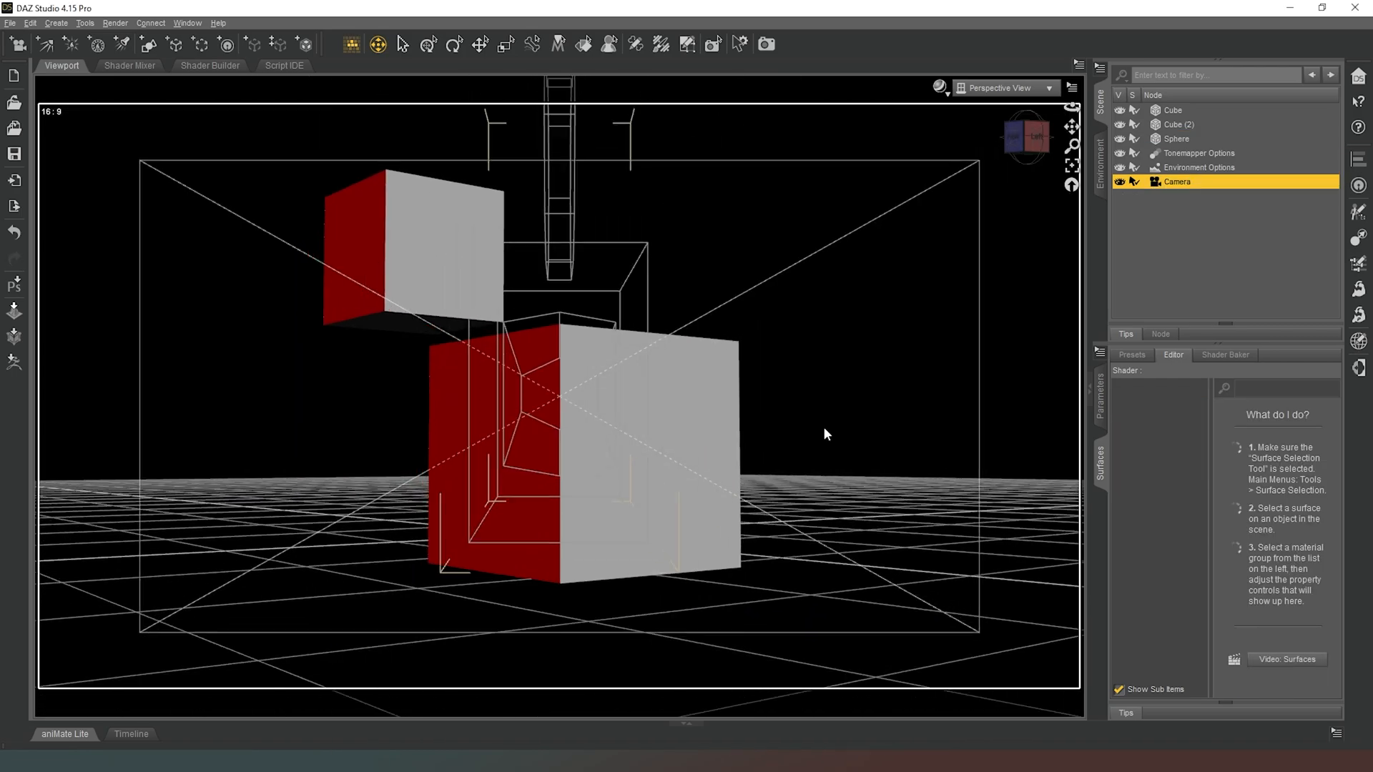
pyautogui.moveTo(1024, 166)
pyautogui.mouseDown()
pyautogui.moveTo(1026, 139)
pyautogui.moveTo(1007, 163)
pyautogui.mouseUp()
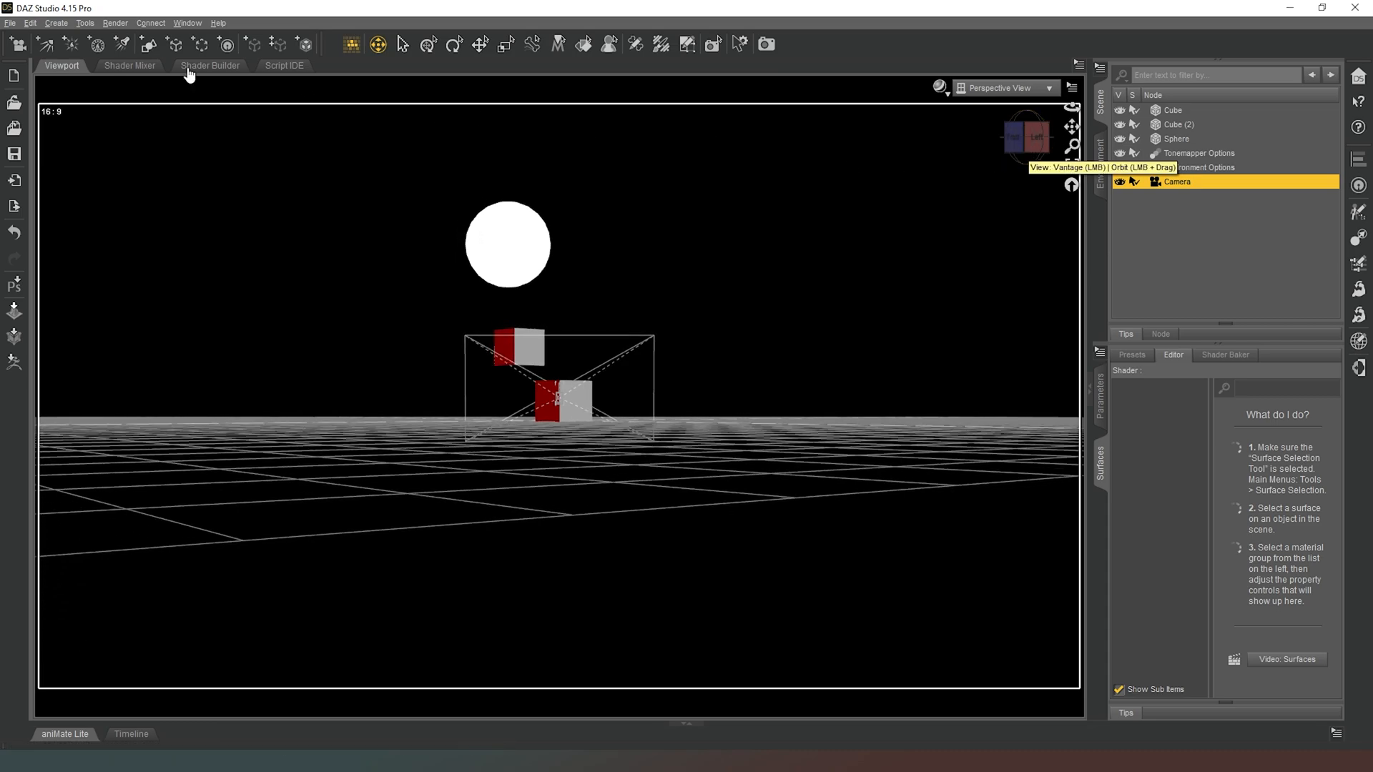
pyautogui.click(20, 45)
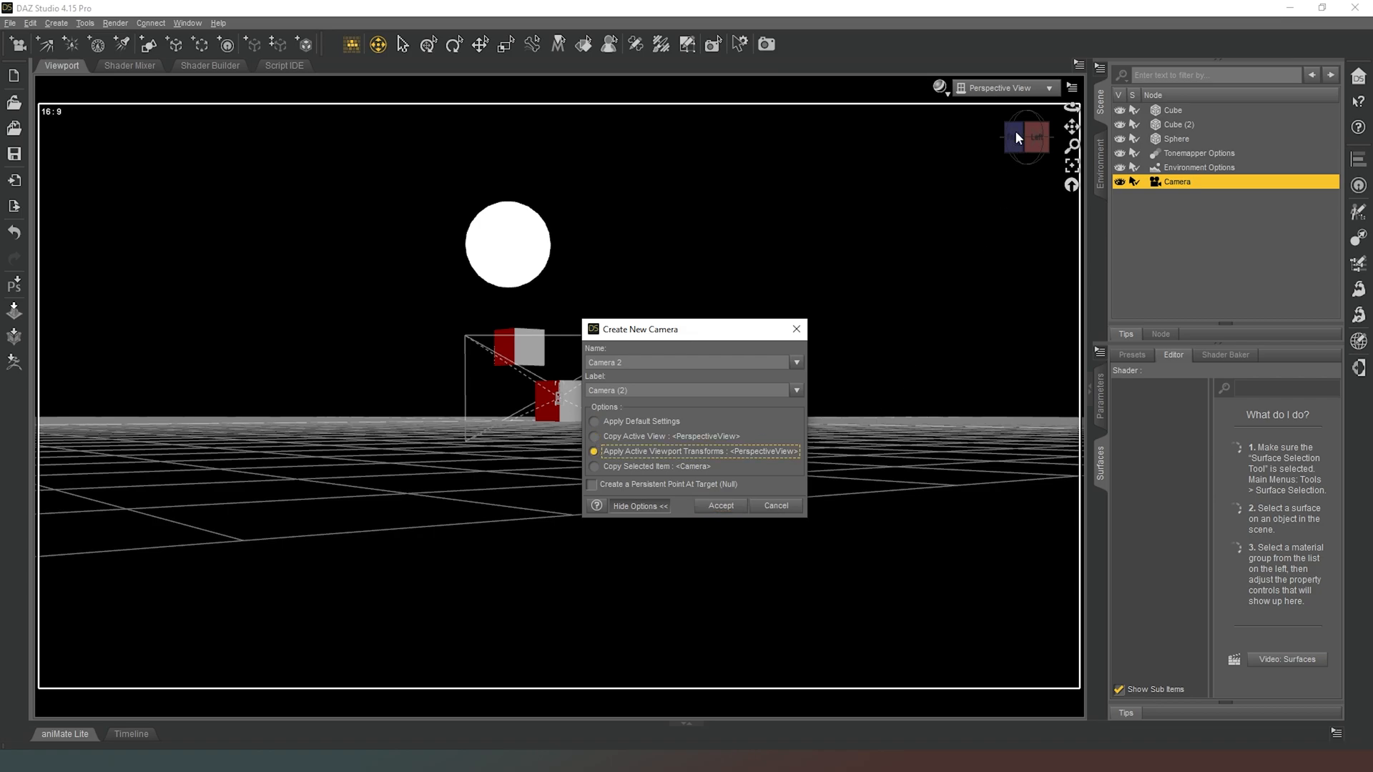
pyautogui.click(735, 505)
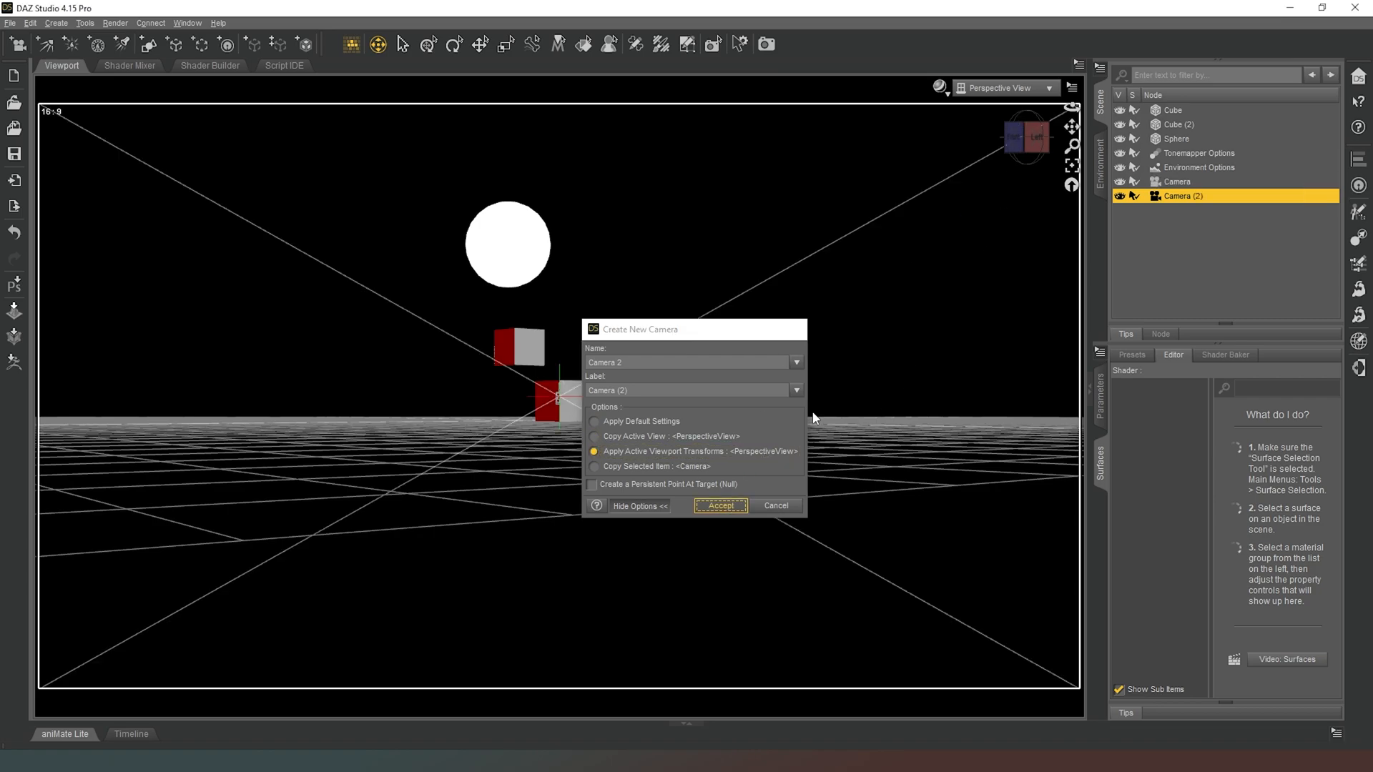
# Look through Camera, and switch the viewport to the view through Camera (2)
pyautogui.click(1005, 88)
pyautogui.click(1001, 209)
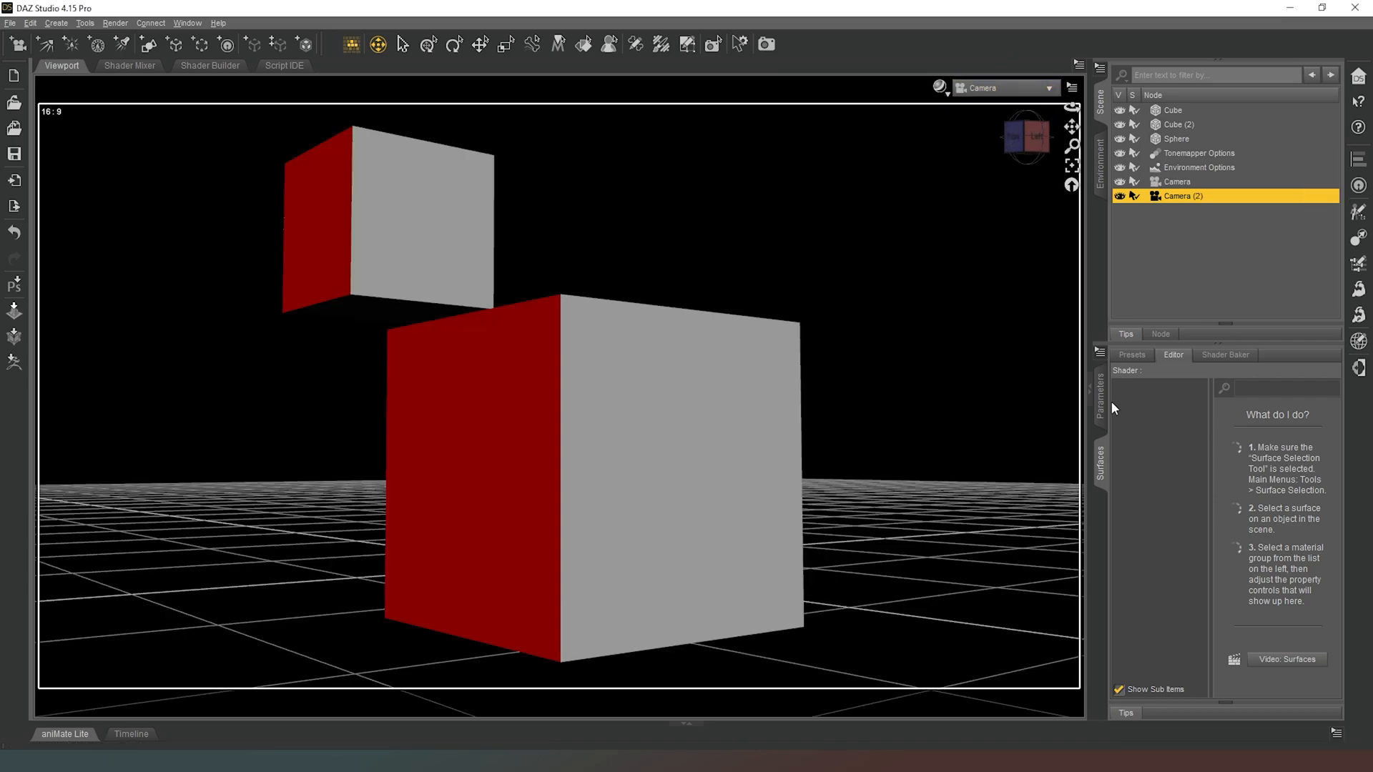
pyautogui.click(1006, 88)
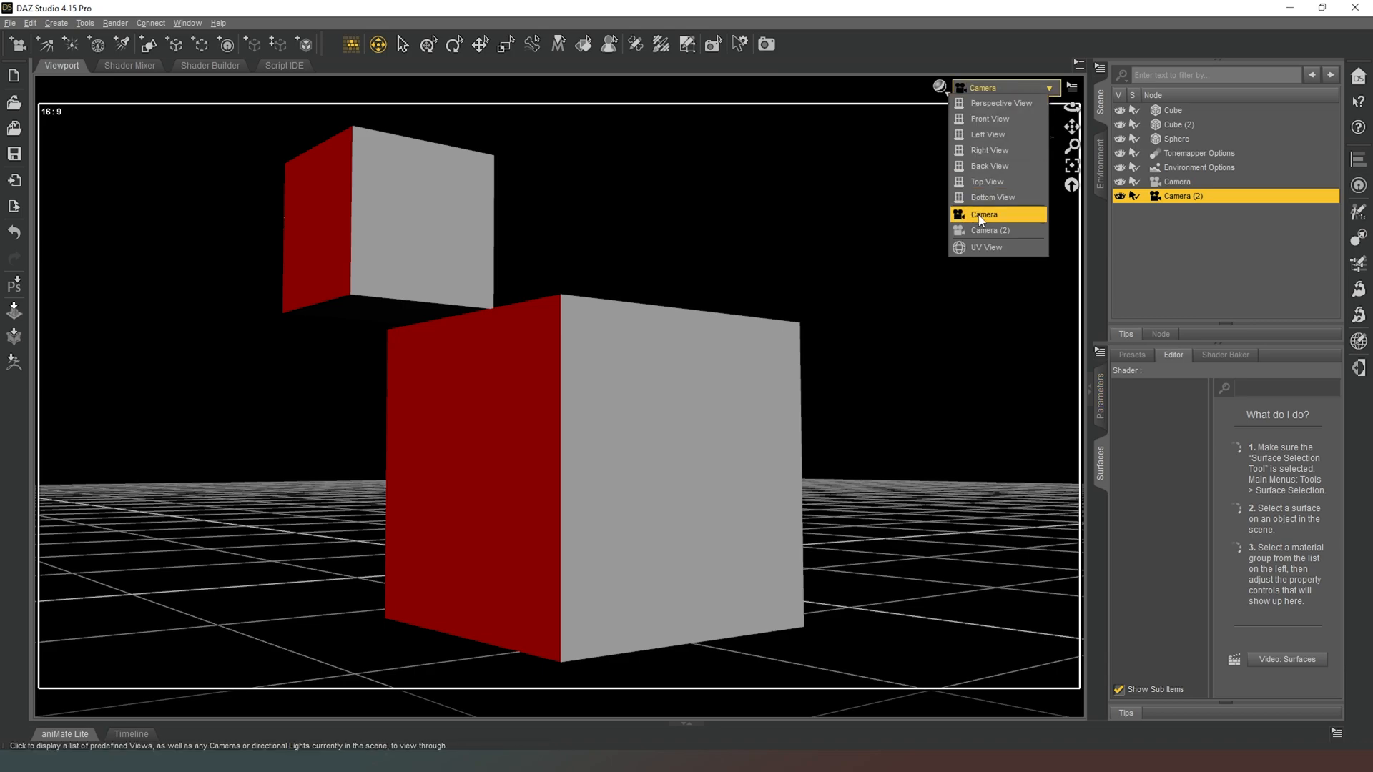
pyautogui.click(1030, 225)
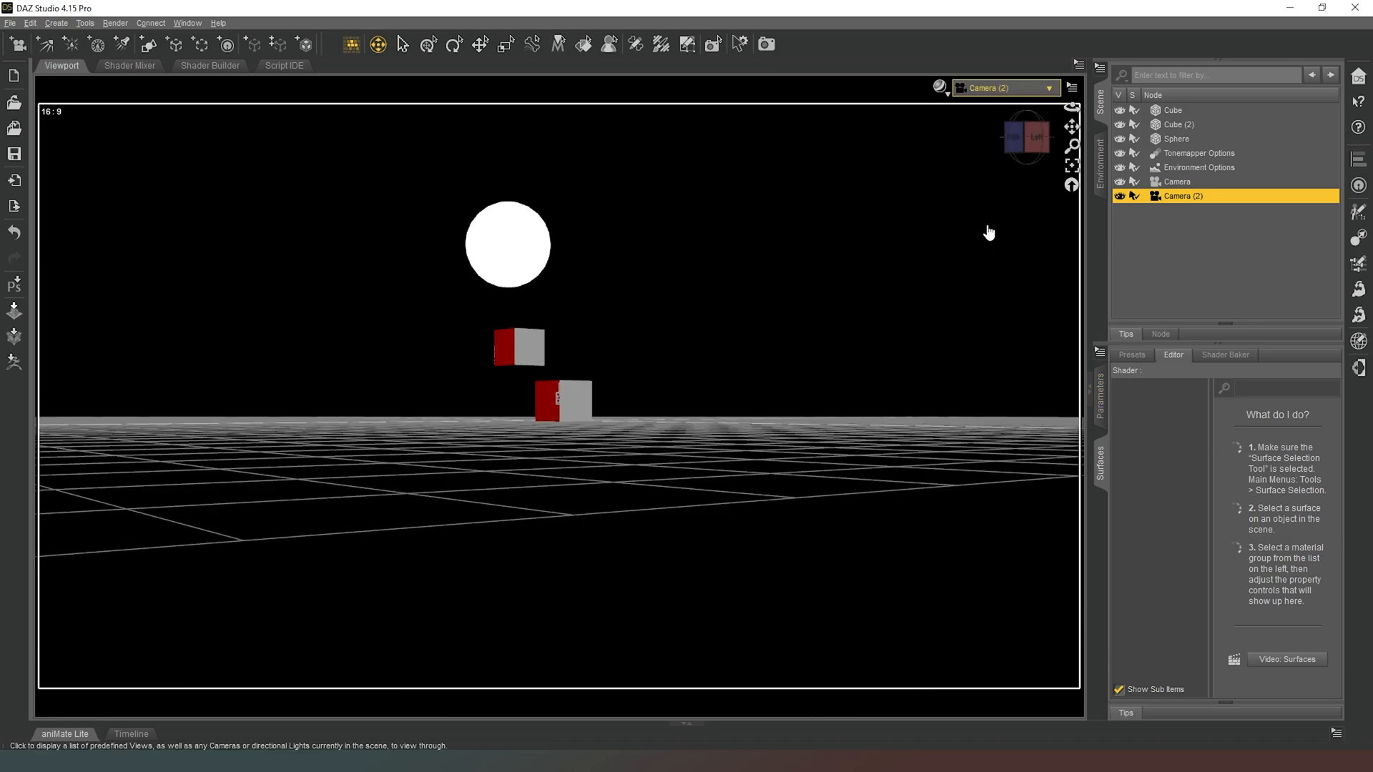
# Increase the Focal Length of Camera (2) to about 411 mm and reframe its view on the two cubes
pyautogui.click(1101, 400)
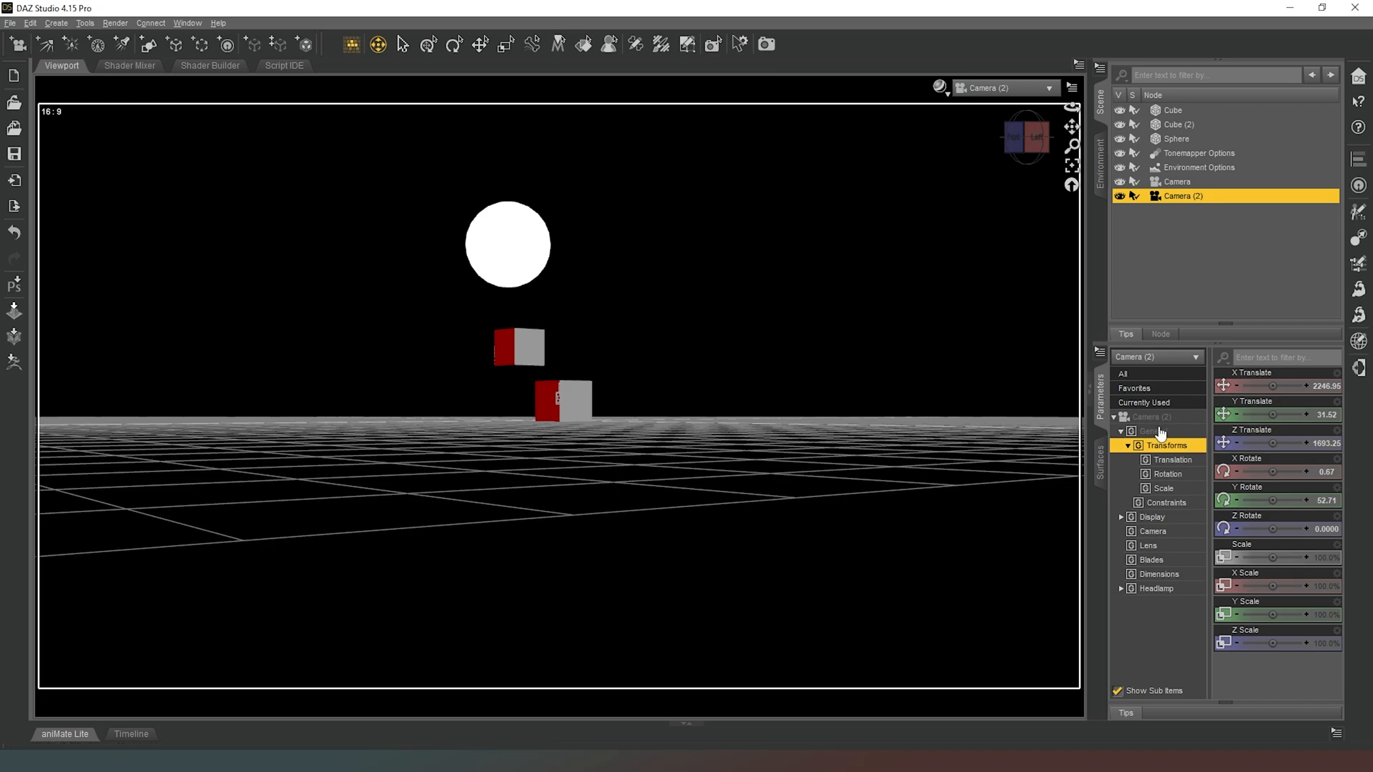
pyautogui.click(1153, 532)
pyautogui.moveTo(1272, 444); pyautogui.dragTo(1291, 443)
pyautogui.moveTo(754, 358); pyautogui.dragTo(780, 489, button='middle')
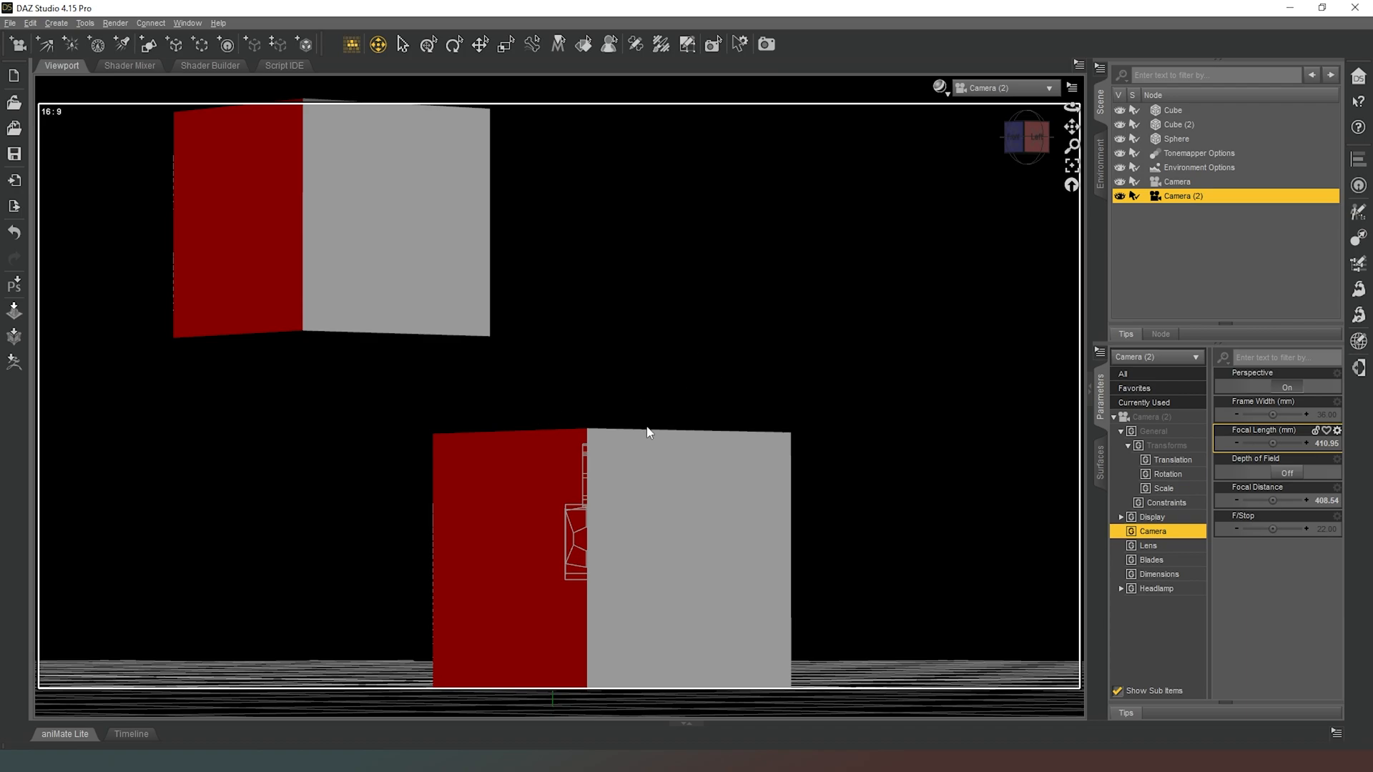
# Compare the close view through Camera with the long-lens view through Camera (2), ending on Camera (2)
pyautogui.click(1016, 89)
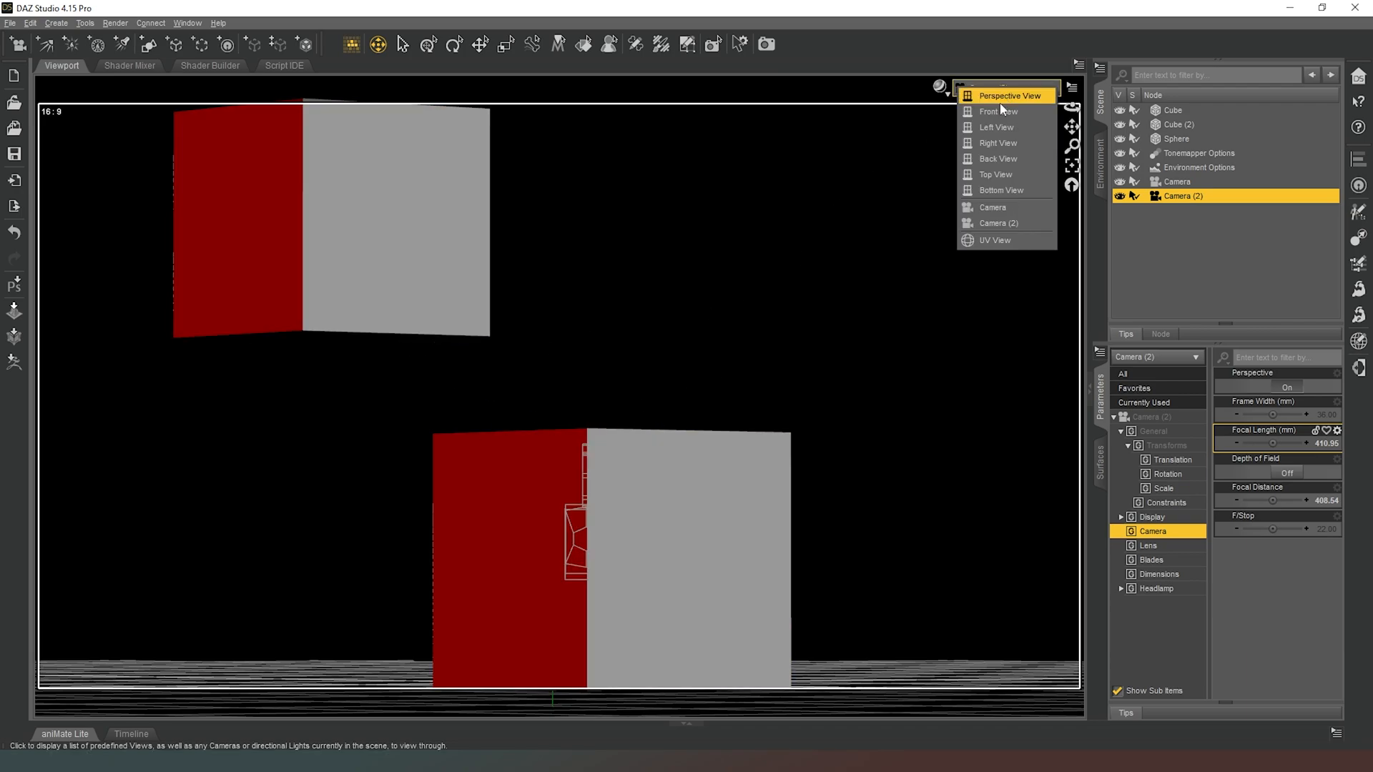
pyautogui.click(993, 210)
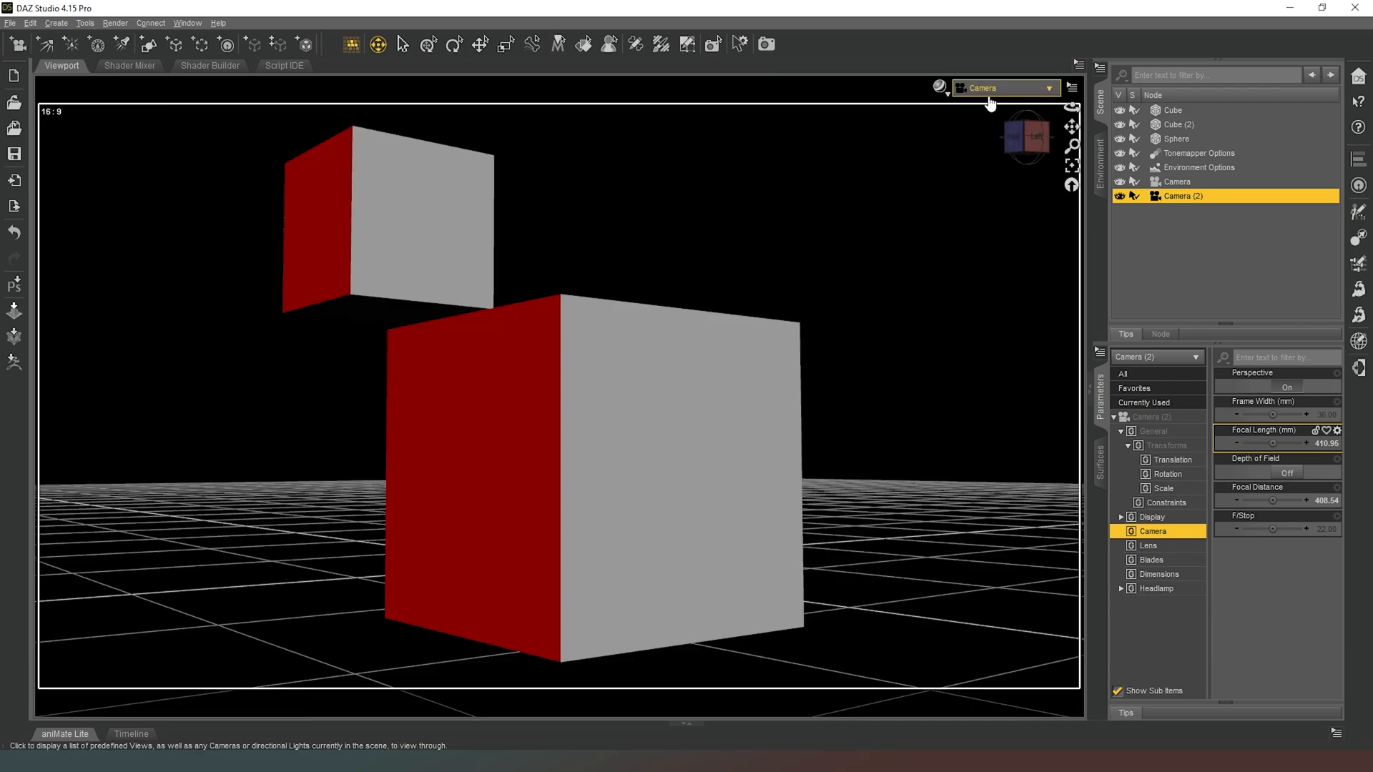
pyautogui.click(990, 92)
pyautogui.click(972, 228)
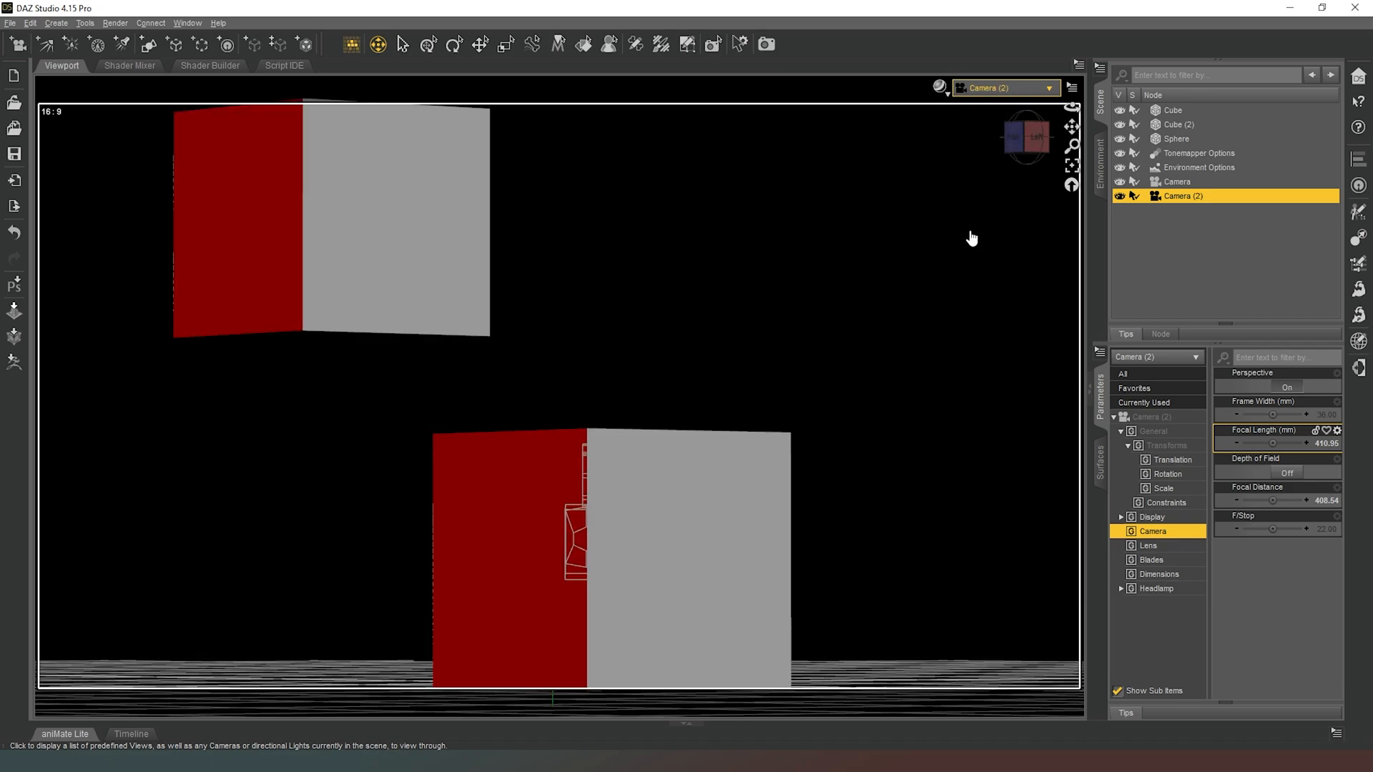
pyautogui.click(997, 93)
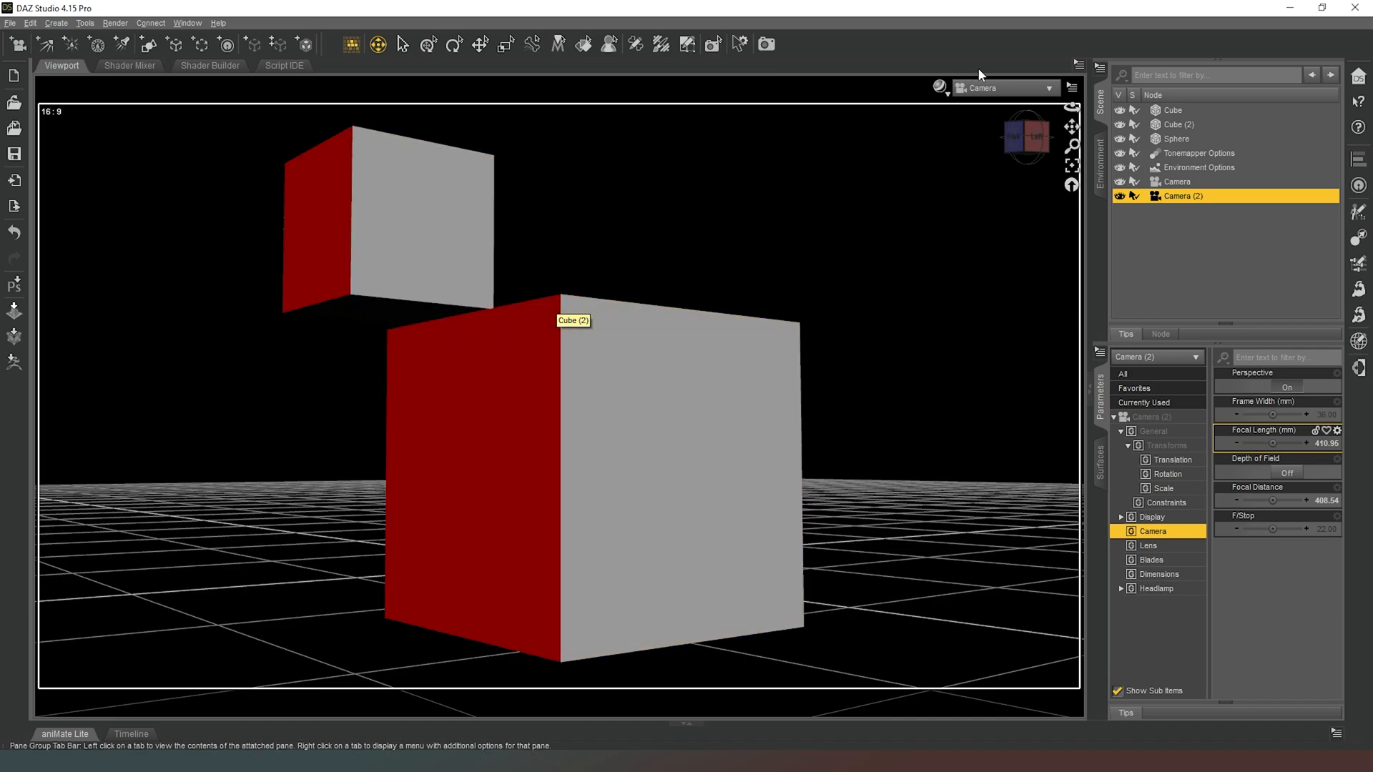
pyautogui.click(978, 87)
pyautogui.click(985, 224)
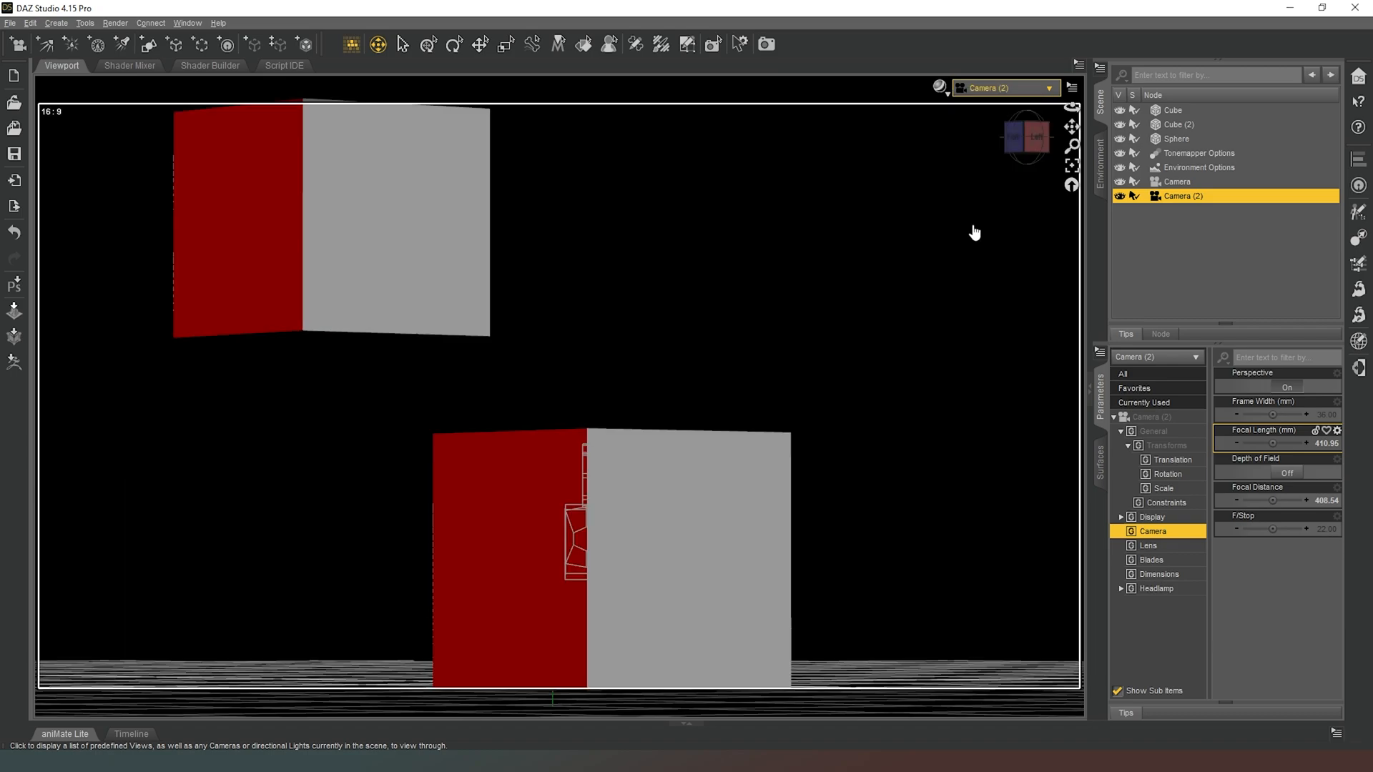
# Move Camera (2) slightly back from the cubes and choose another draw style for the viewport
pyautogui.scroll(2, 828, 297)
pyautogui.scroll(-10, 800, 293)
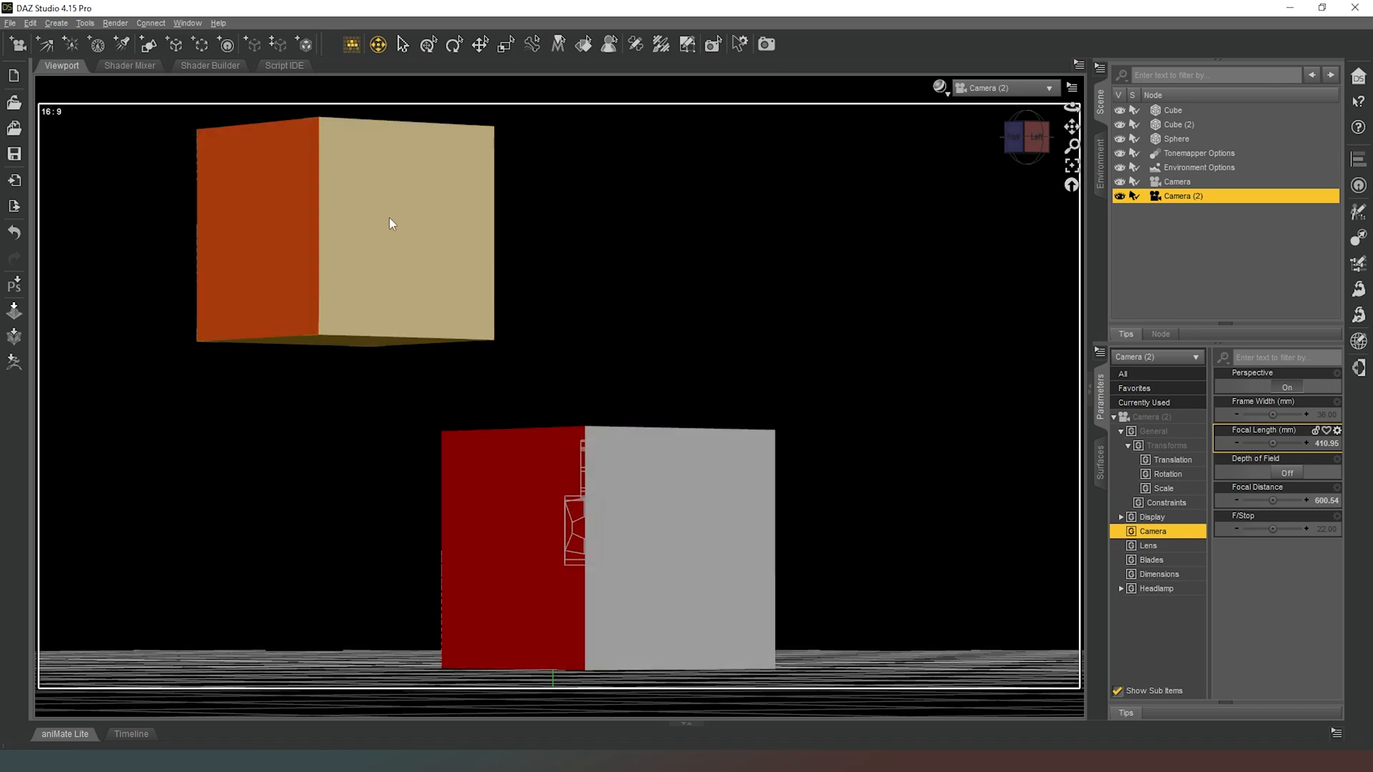
pyautogui.click(939, 87)
pyautogui.click(923, 254)
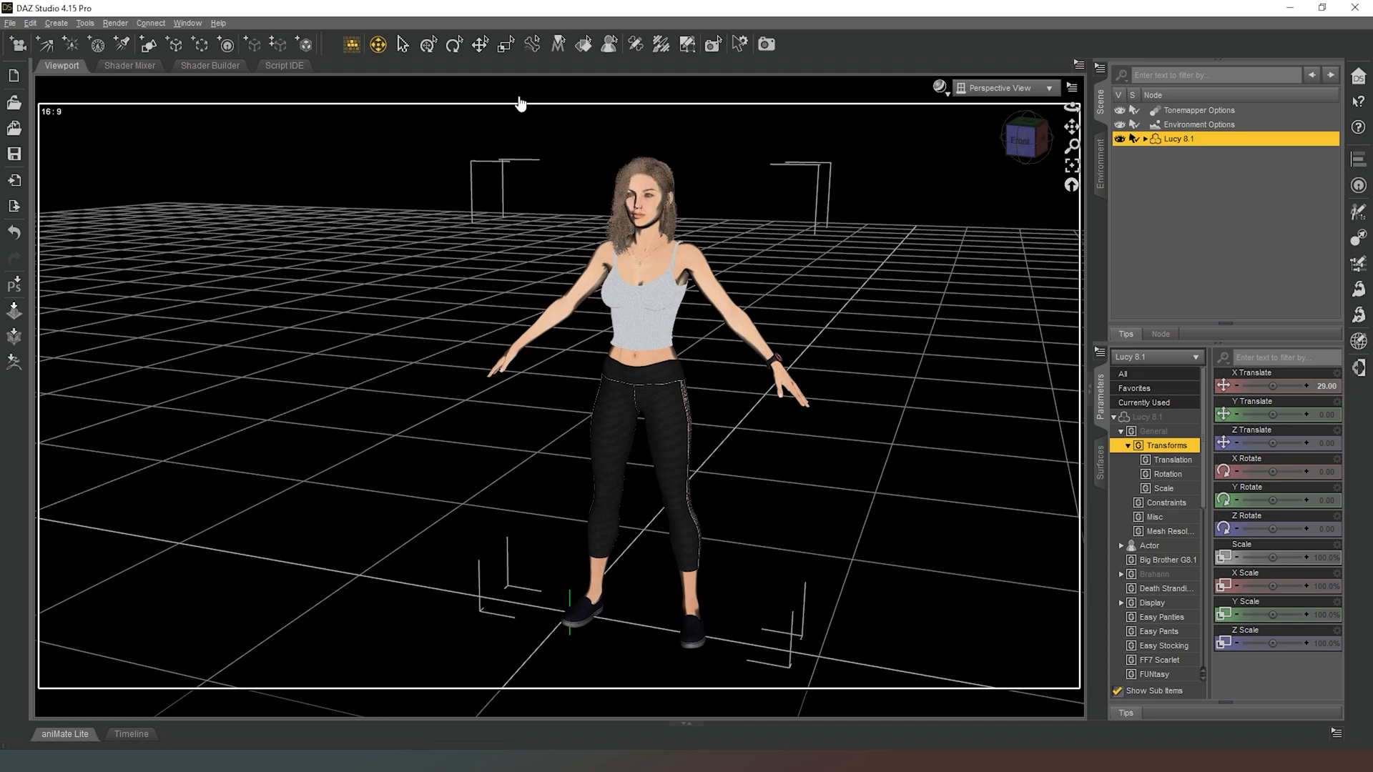
# Frame the Lucy 8.1 figure's upper body and set its SubDivision Level and minimum Render SubD Level to 0
pyautogui.scroll(3, 1027, 153)
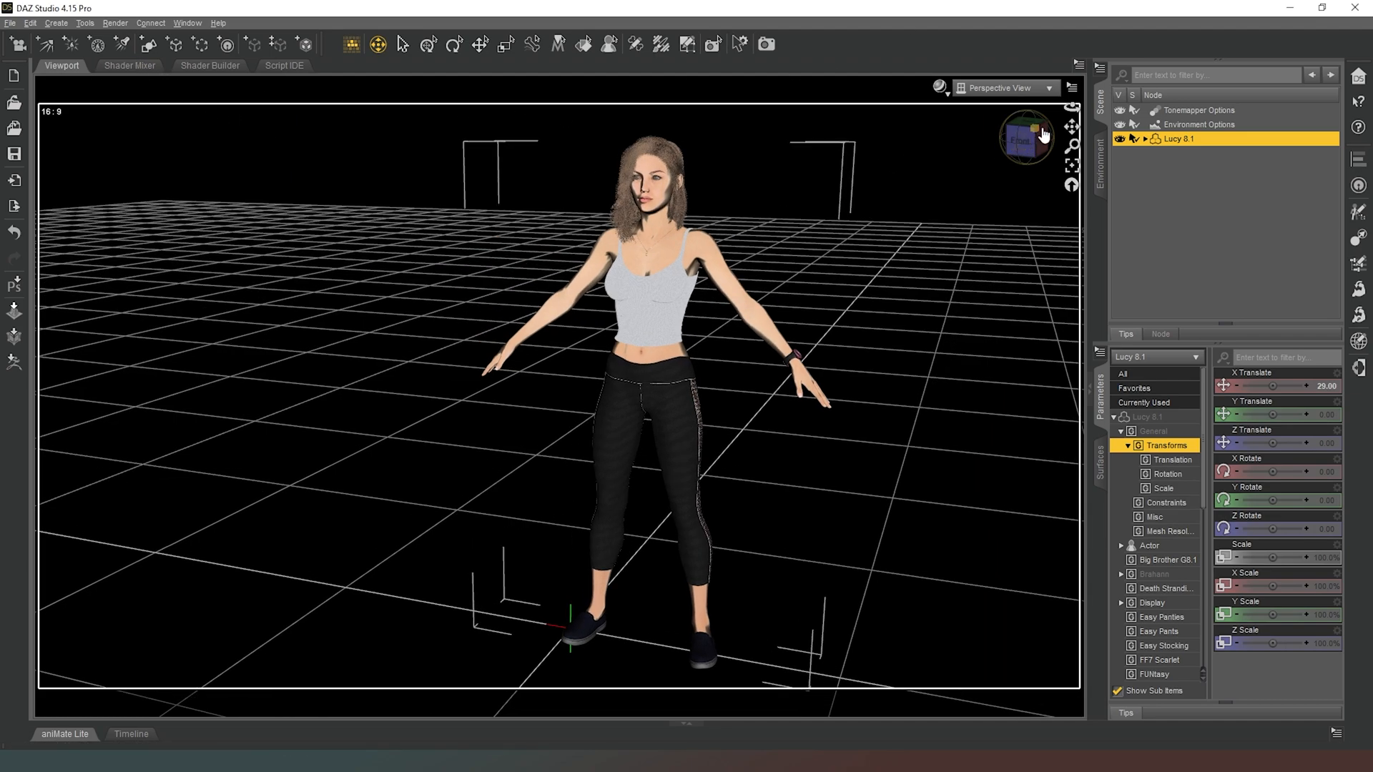
pyautogui.scroll(5, 1045, 136)
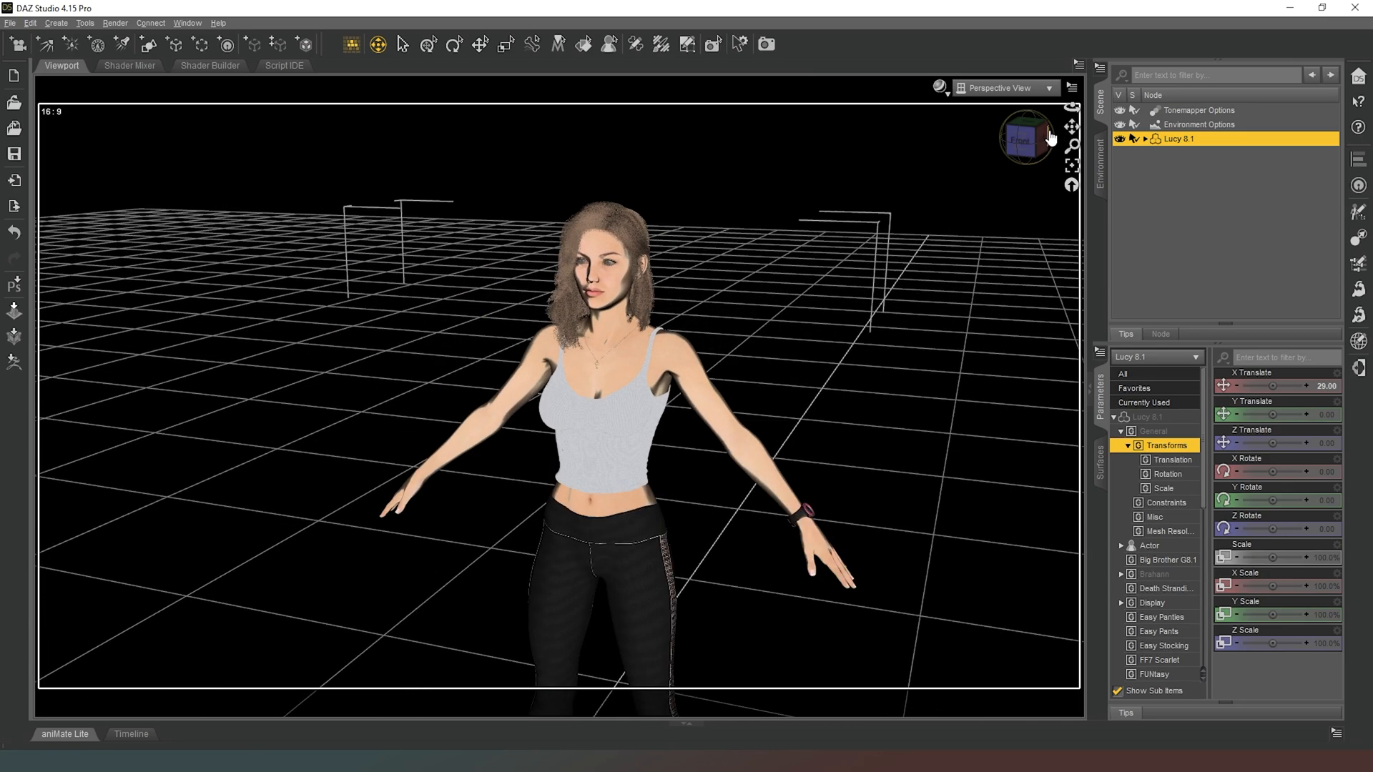
pyautogui.scroll(6, 1049, 137)
pyautogui.moveTo(1071, 127); pyautogui.dragTo(1137, 309)
pyautogui.scroll(6, 1158, 464)
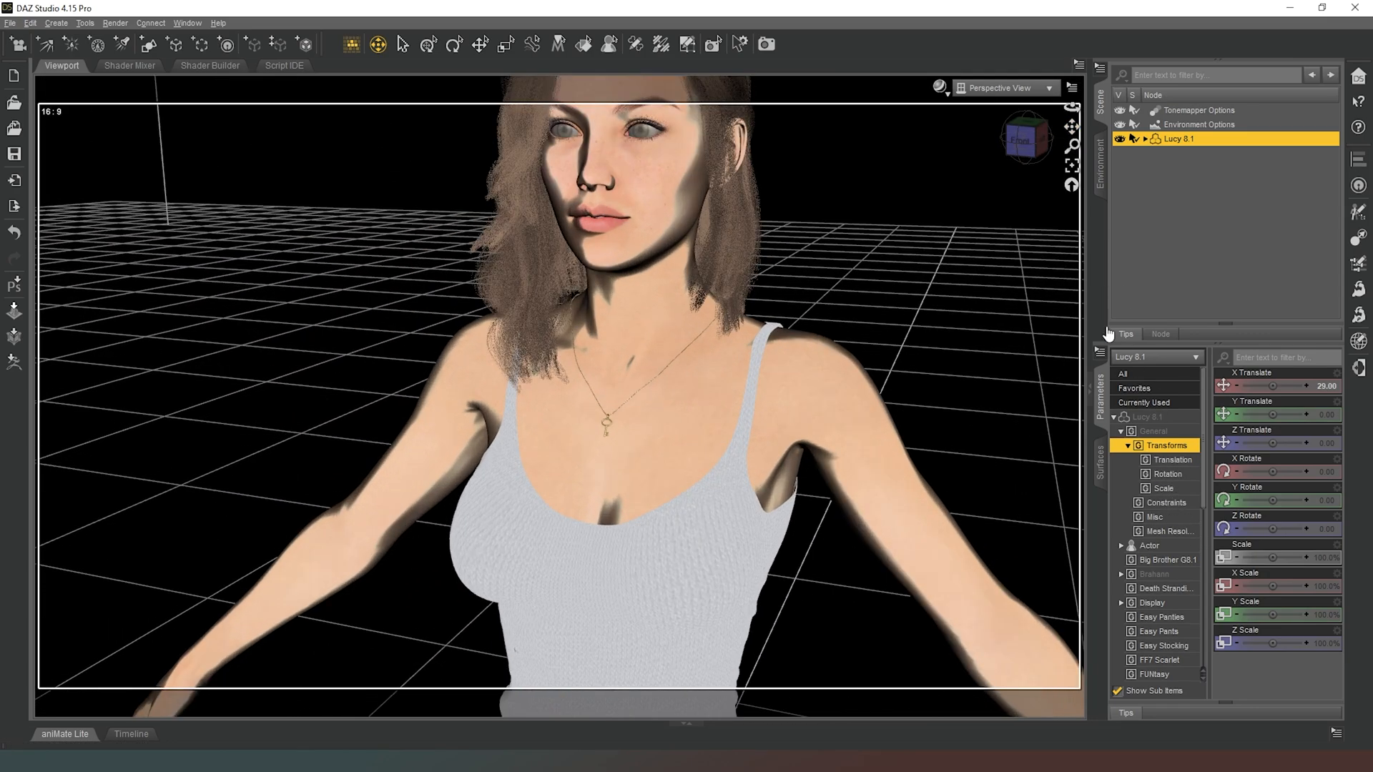
pyautogui.click(1166, 531)
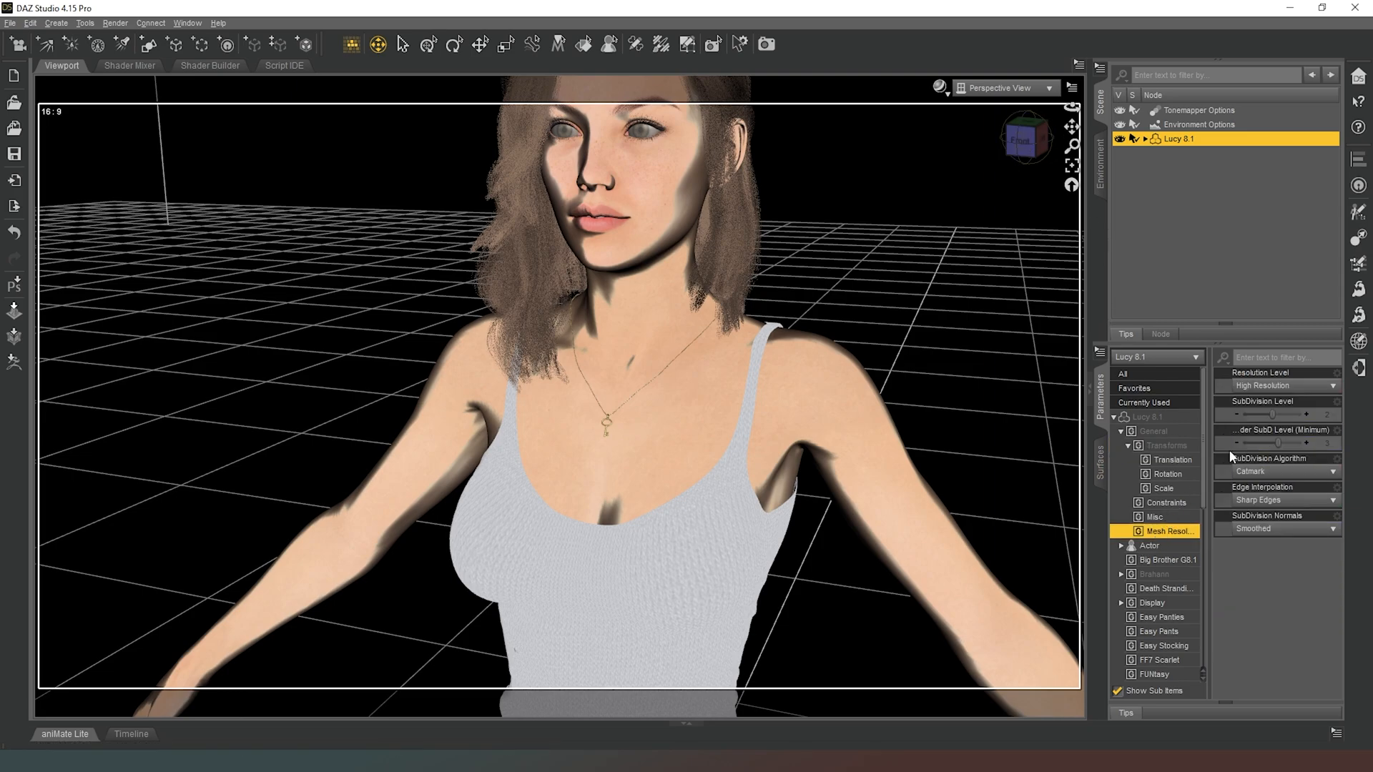
pyautogui.moveTo(1272, 415); pyautogui.dragTo(1227, 446)
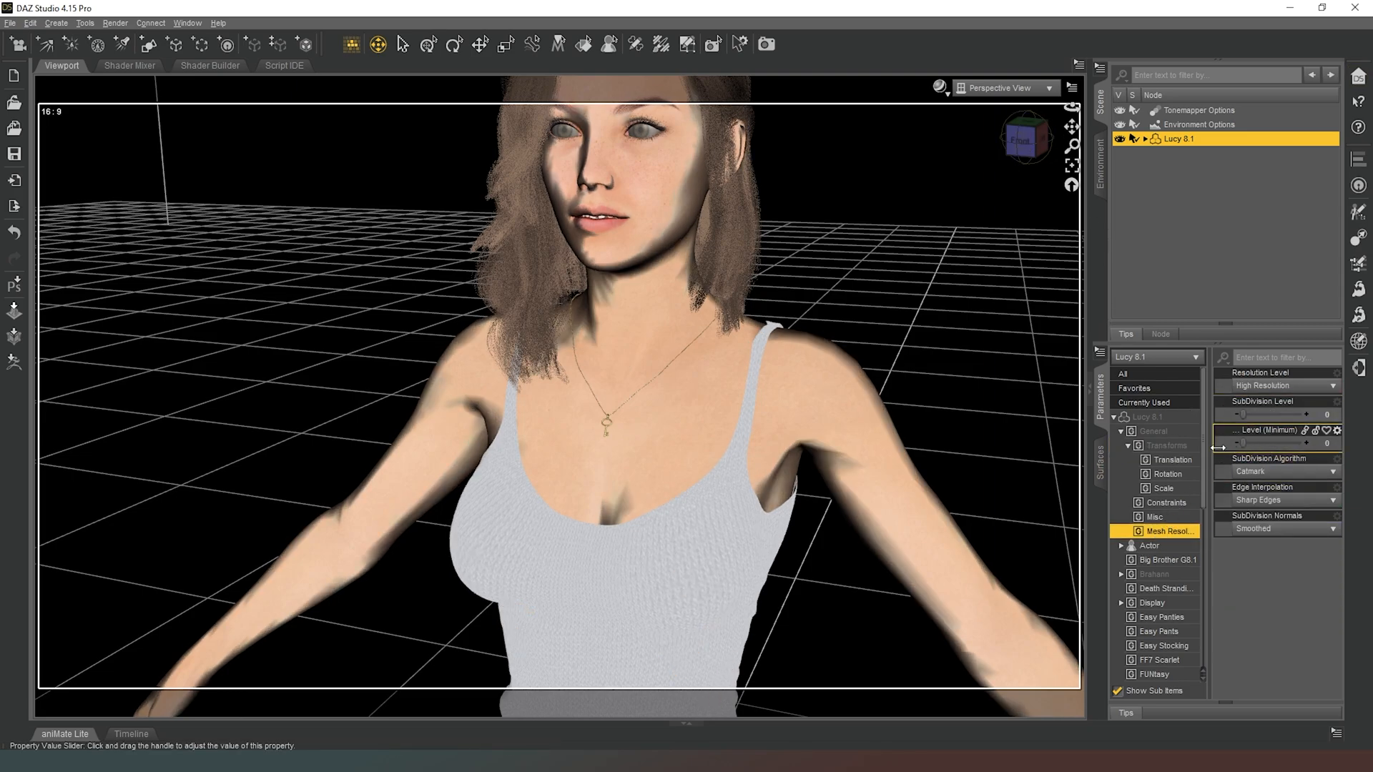
# Frame the figure's head and shoulders, create a camera labelled Camera with Apply Active Viewport Transforms, and look through it
pyautogui.moveTo(1071, 145); pyautogui.dragTo(756, 248)
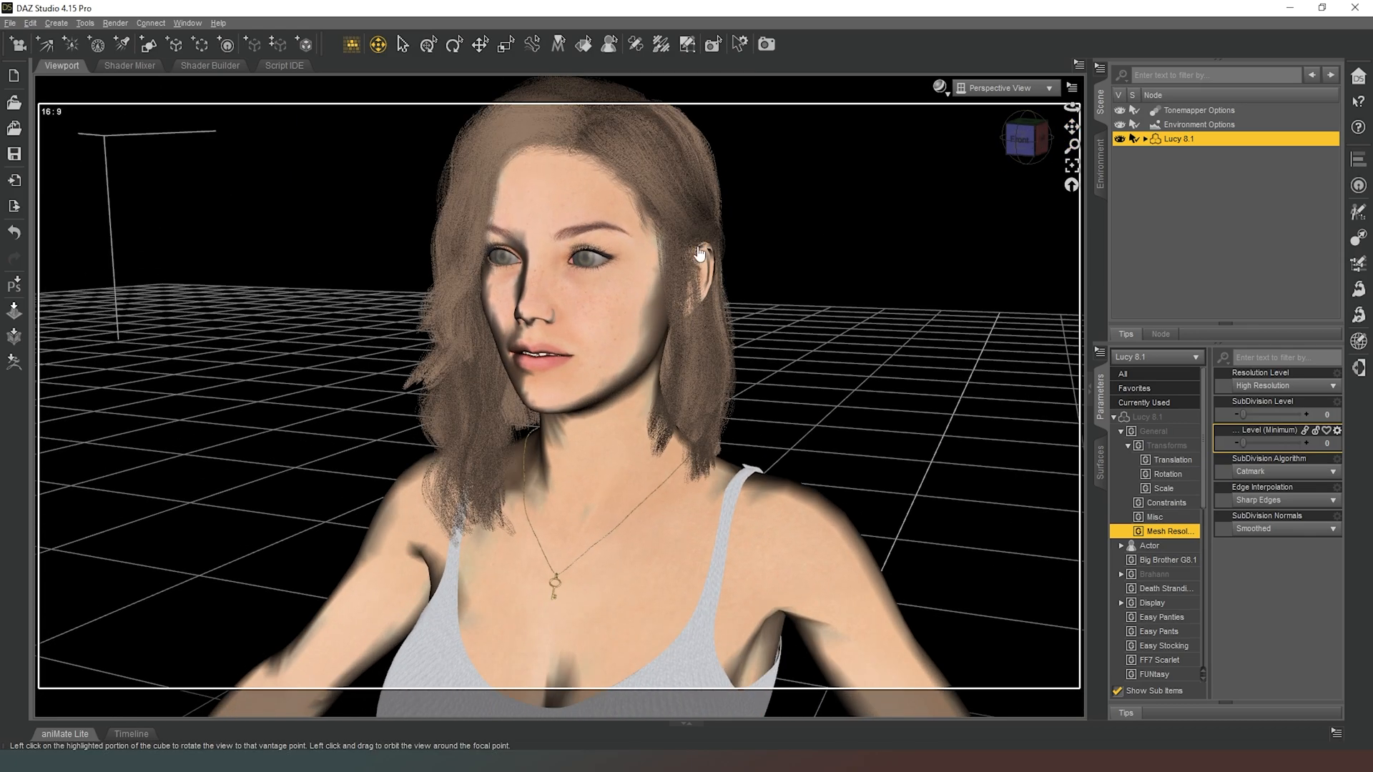
pyautogui.click(17, 45)
pyautogui.click(682, 452)
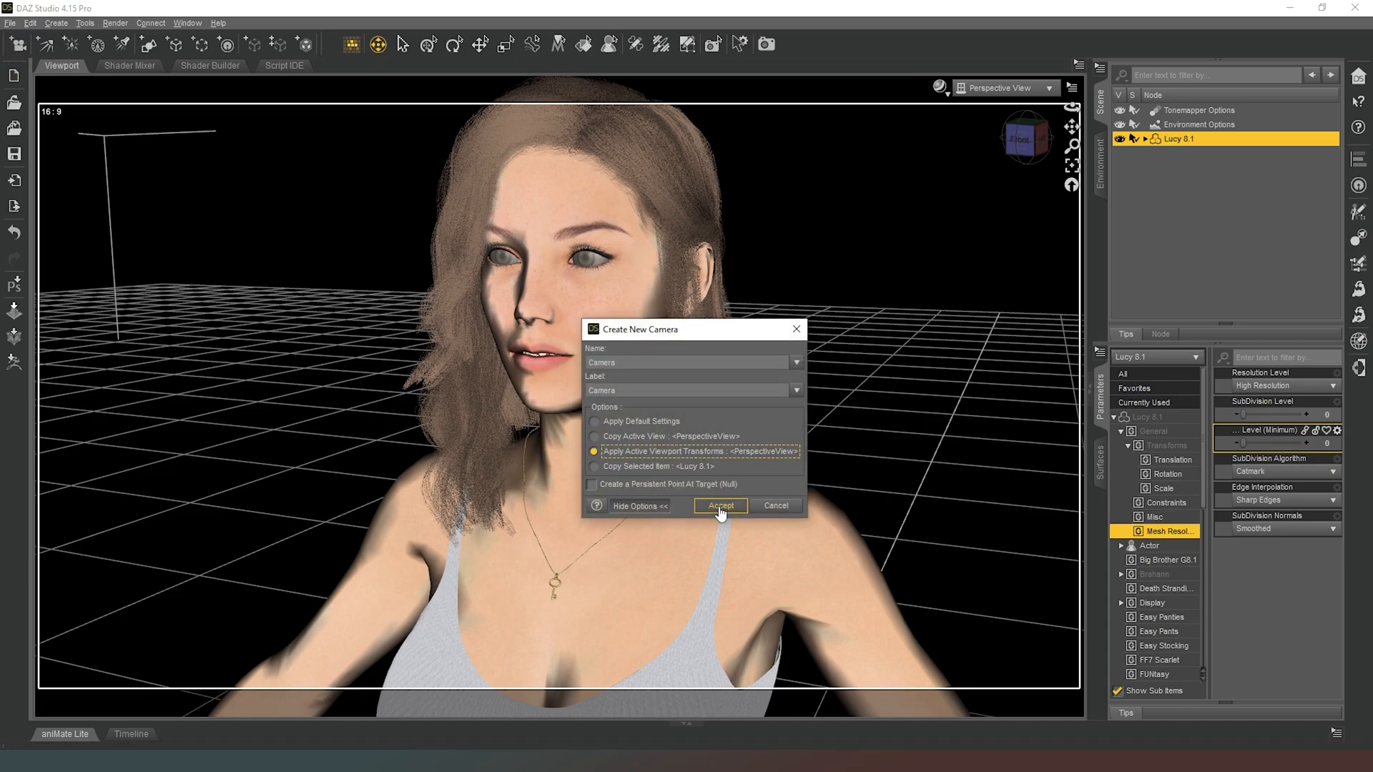
pyautogui.click(720, 506)
pyautogui.click(1019, 88)
pyautogui.click(1009, 225)
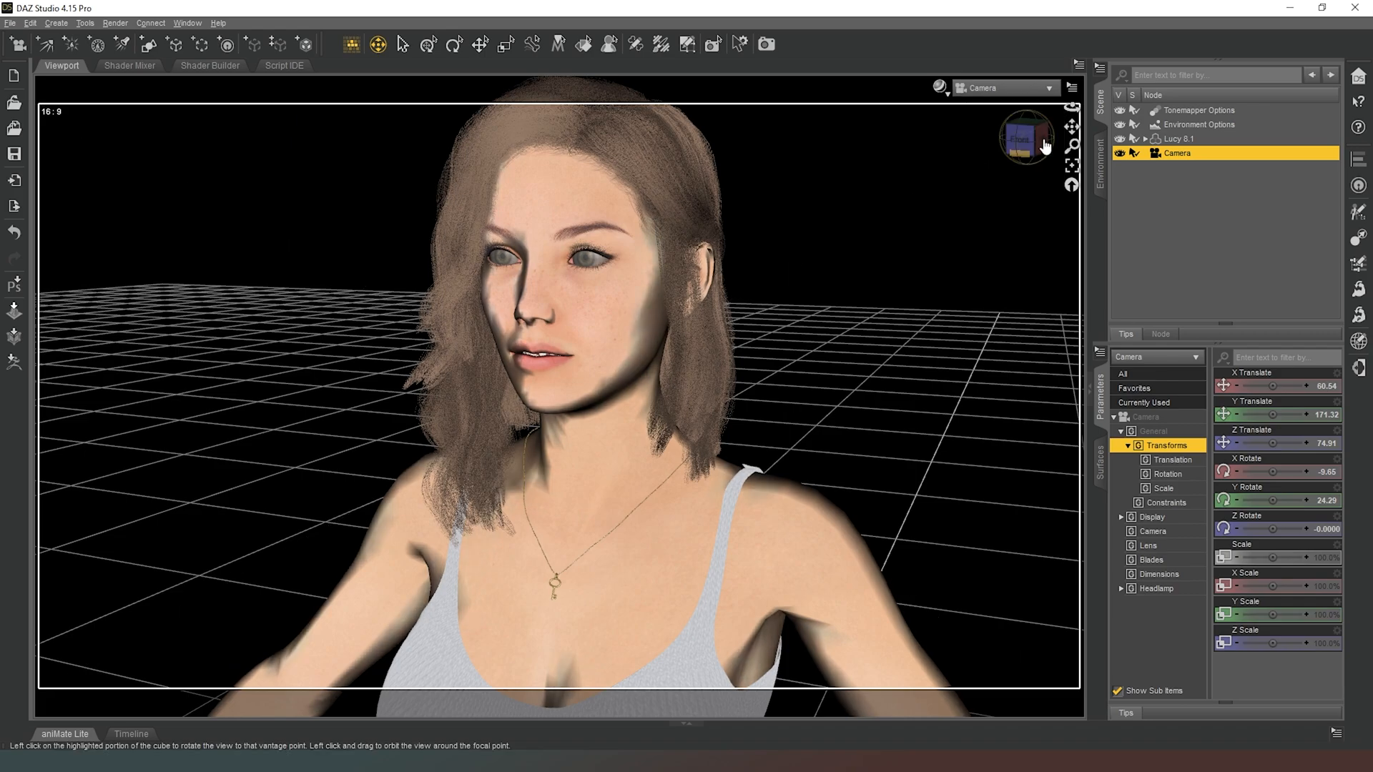
# Move the new camera closer and orbit it slightly to frame the figure's face as a portrait
pyautogui.moveTo(1070, 127); pyautogui.dragTo(1065, 125)
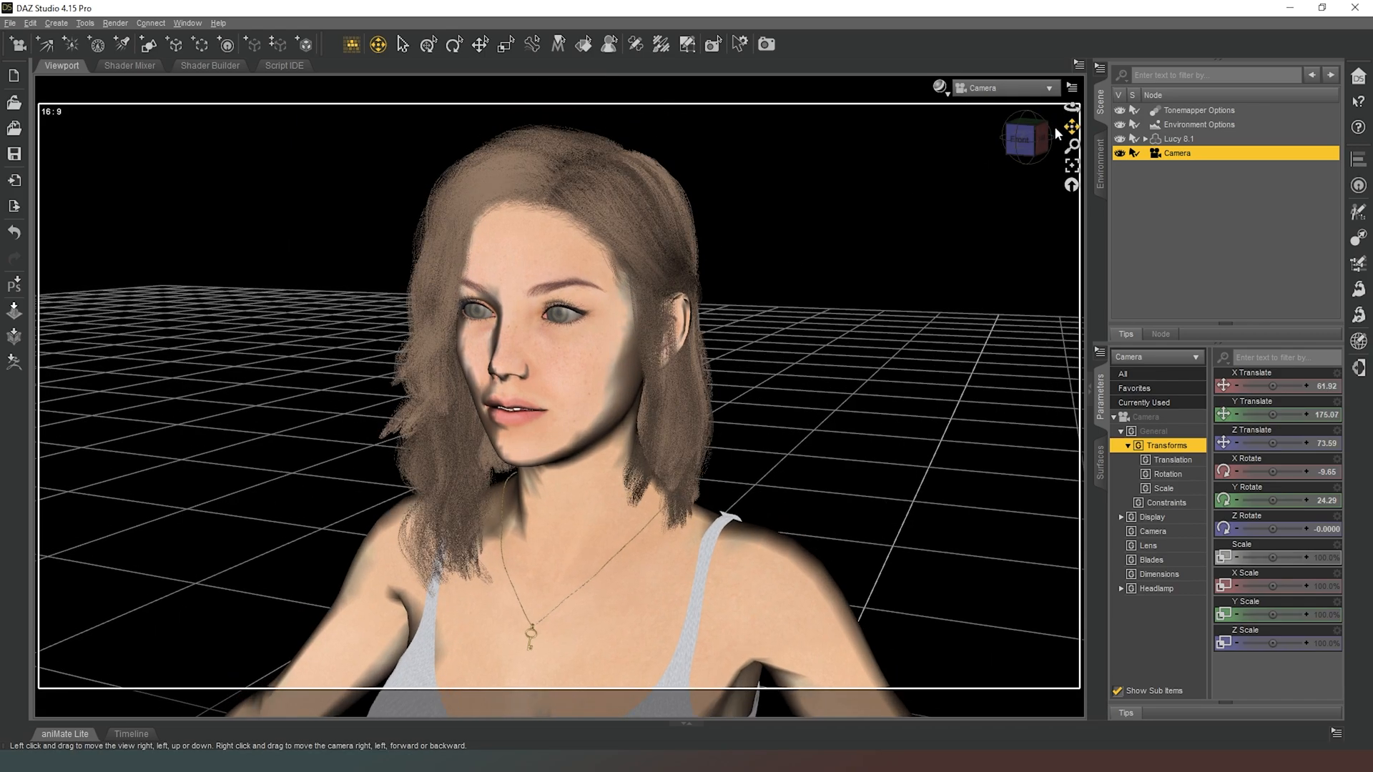
pyautogui.scroll(3, 1050, 129)
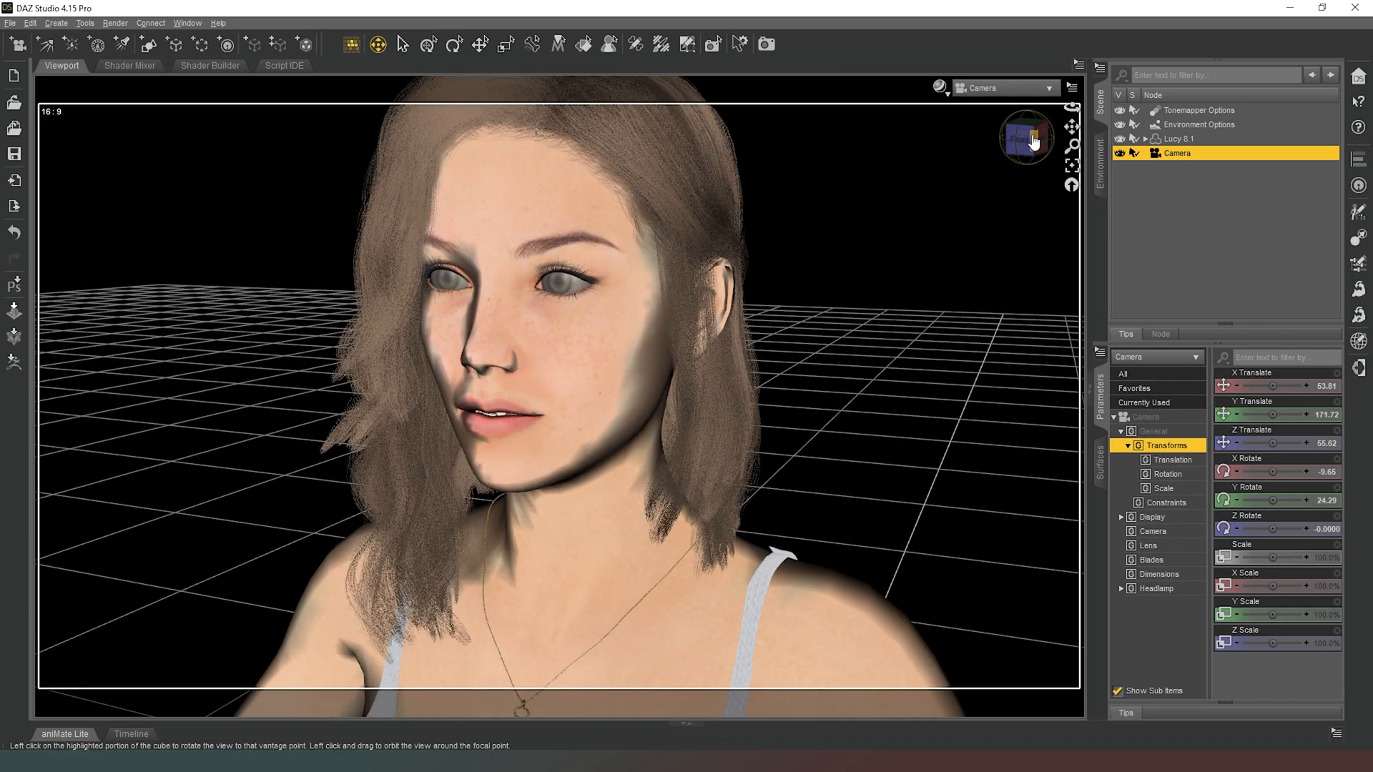
pyautogui.moveTo(1034, 137); pyautogui.dragTo(1072, 135)
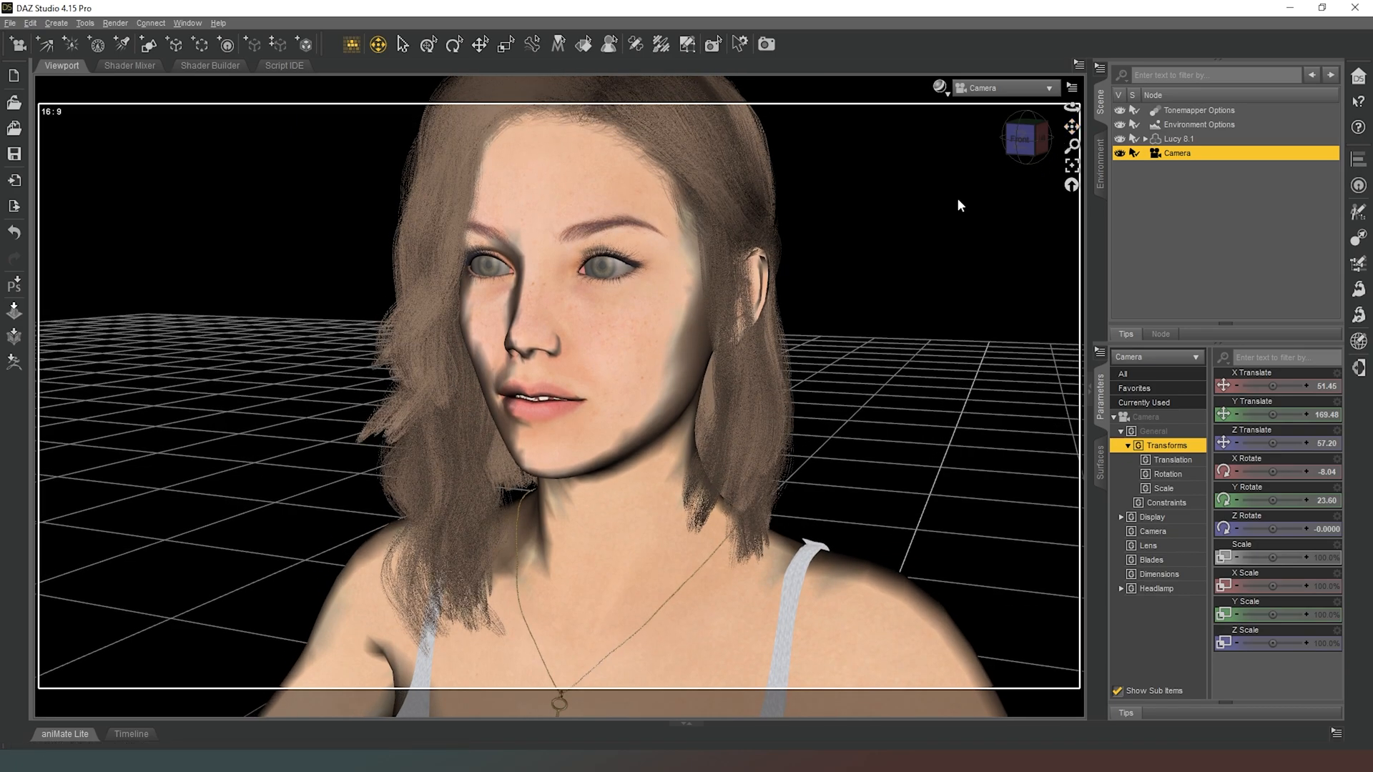
# Shift the portrait camera slightly sideways and return to a pulled-back Perspective View of the figure
pyautogui.moveTo(1071, 127); pyautogui.dragTo(1002, 114)
pyautogui.click(1001, 88)
pyautogui.click(990, 95)
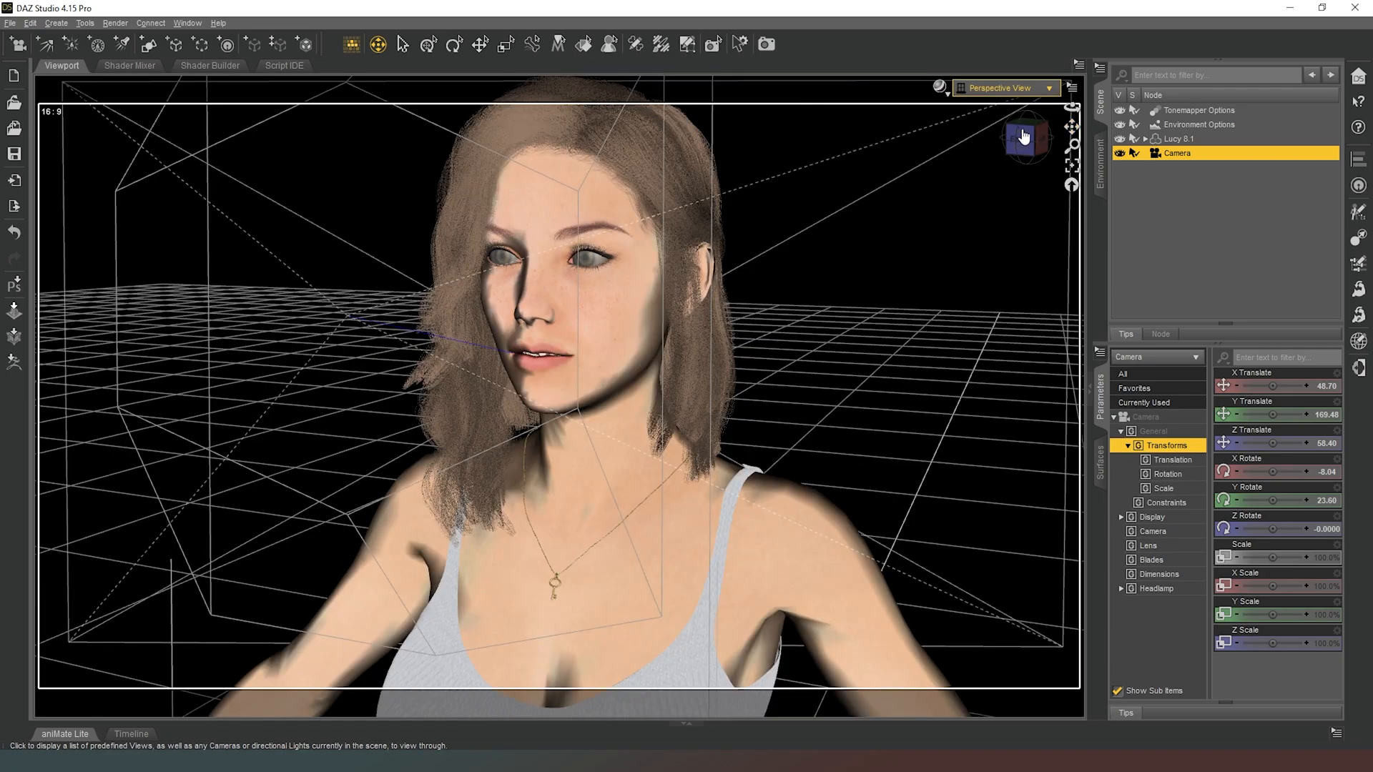
pyautogui.click(1024, 138)
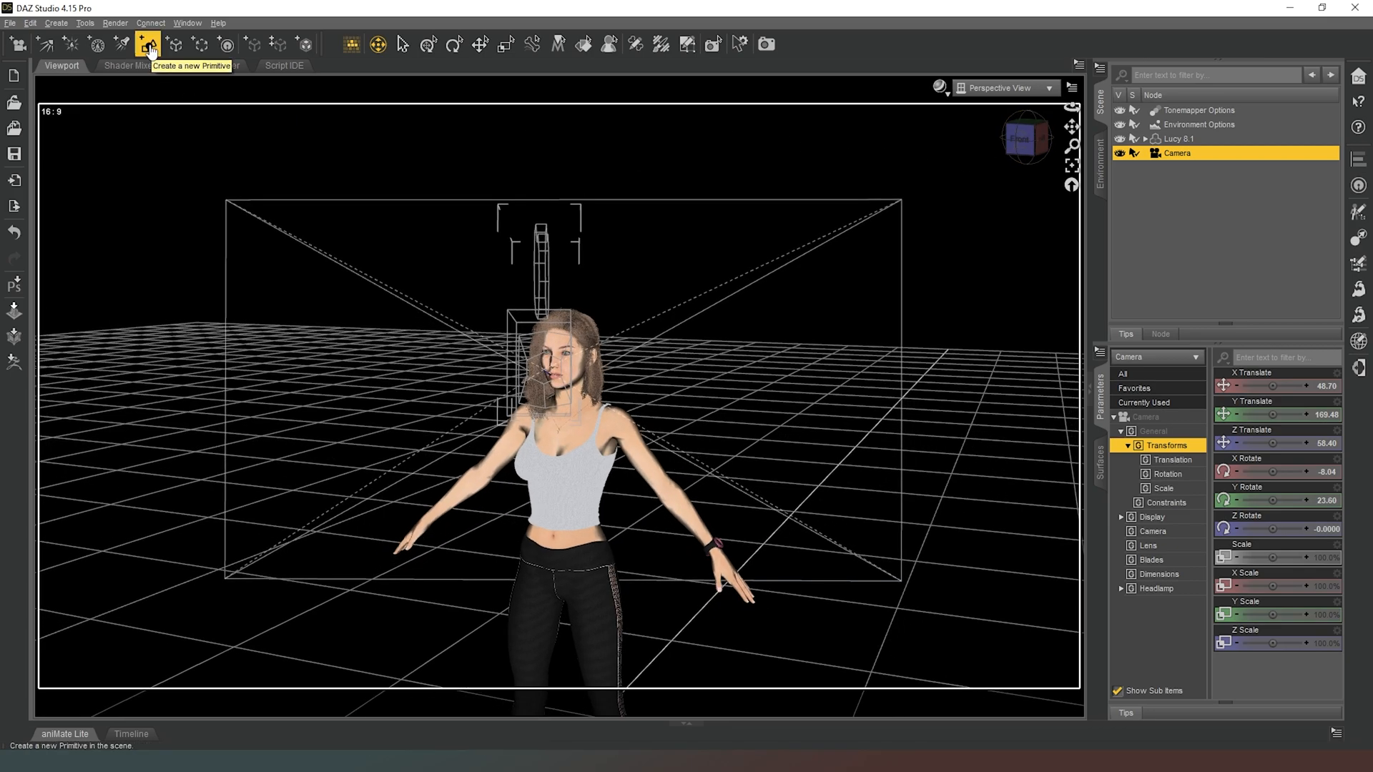
# Create a second camera and copy the transform values of Camera onto it
pyautogui.click(17, 44)
pyautogui.click(721, 502)
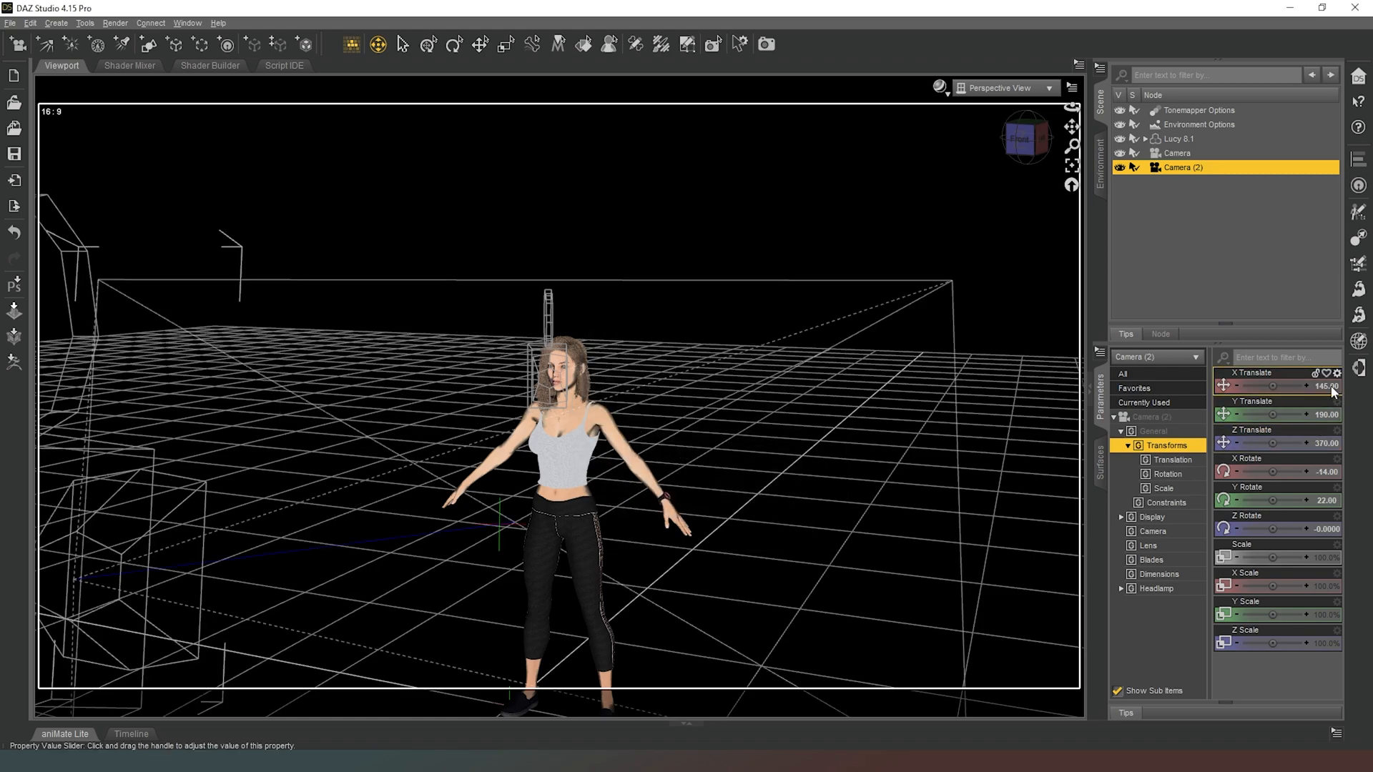
pyautogui.click(1177, 153)
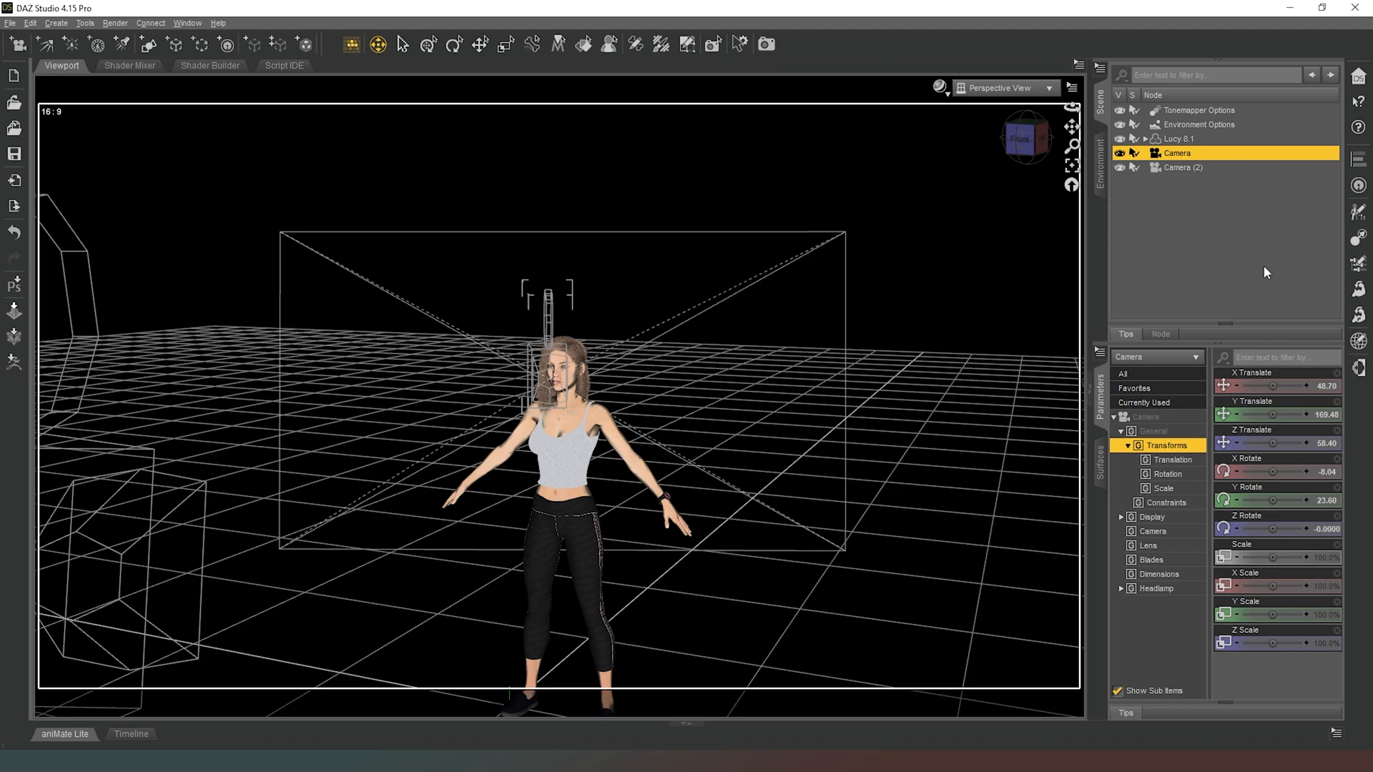
pyautogui.click(1186, 169)
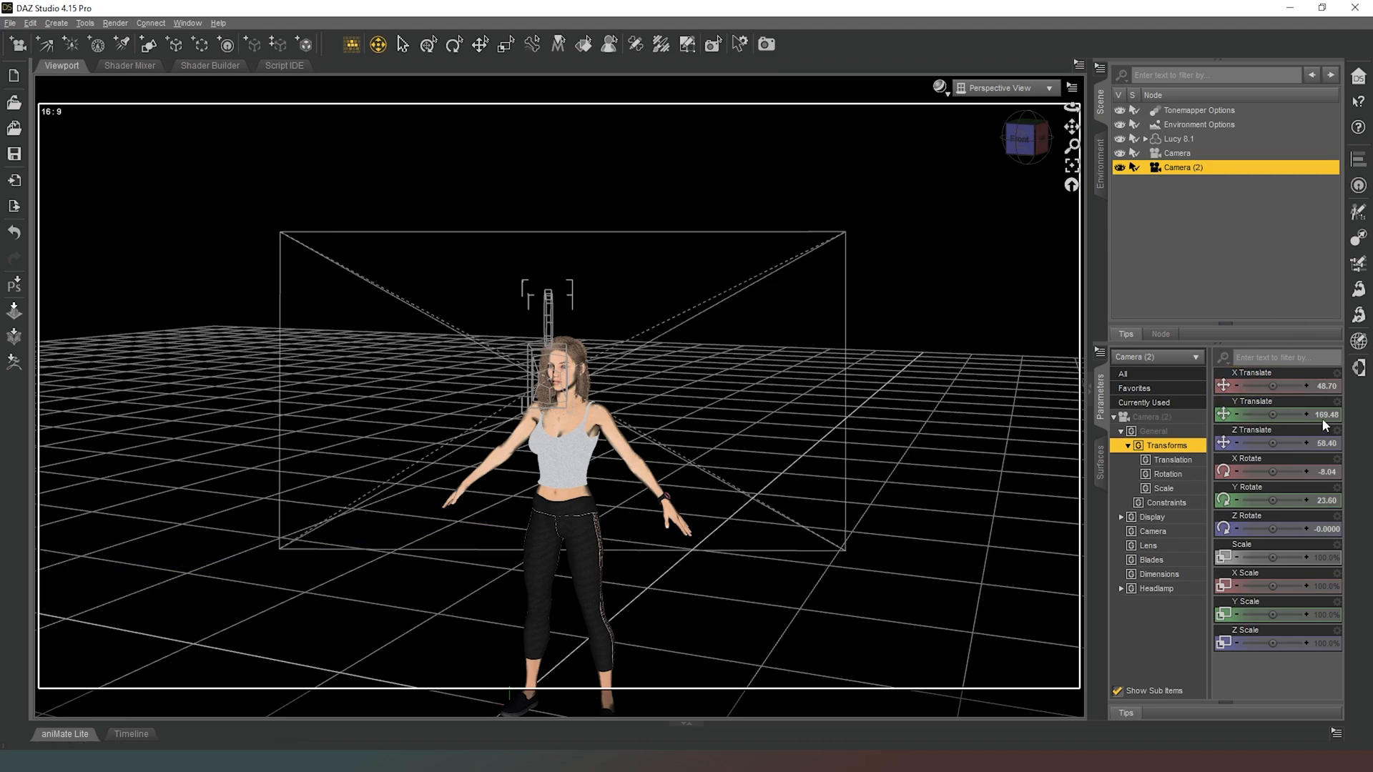
# Set Camera (2)'s Z Translate to 2000 and look through that camera
pyautogui.click(1325, 443)
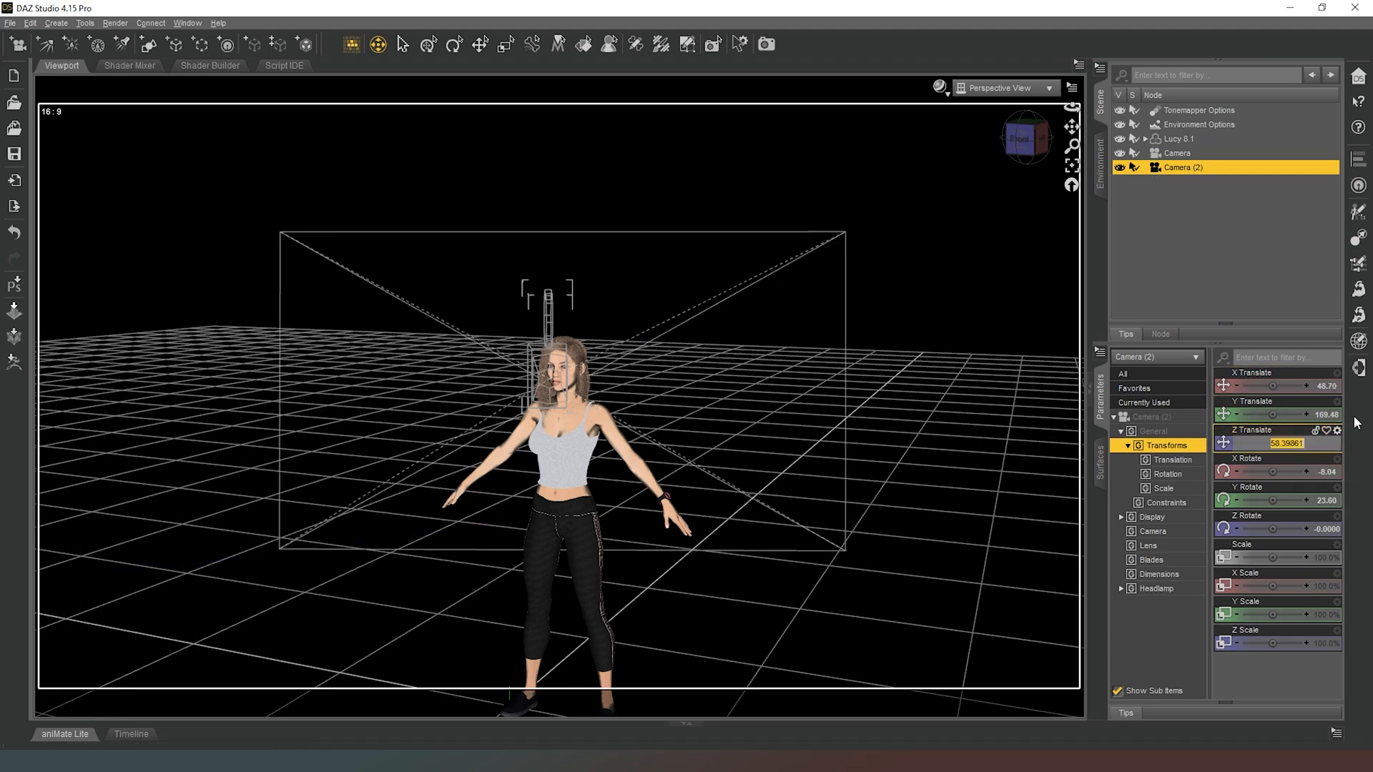
pyautogui.write('2000')
pyautogui.press('Return')
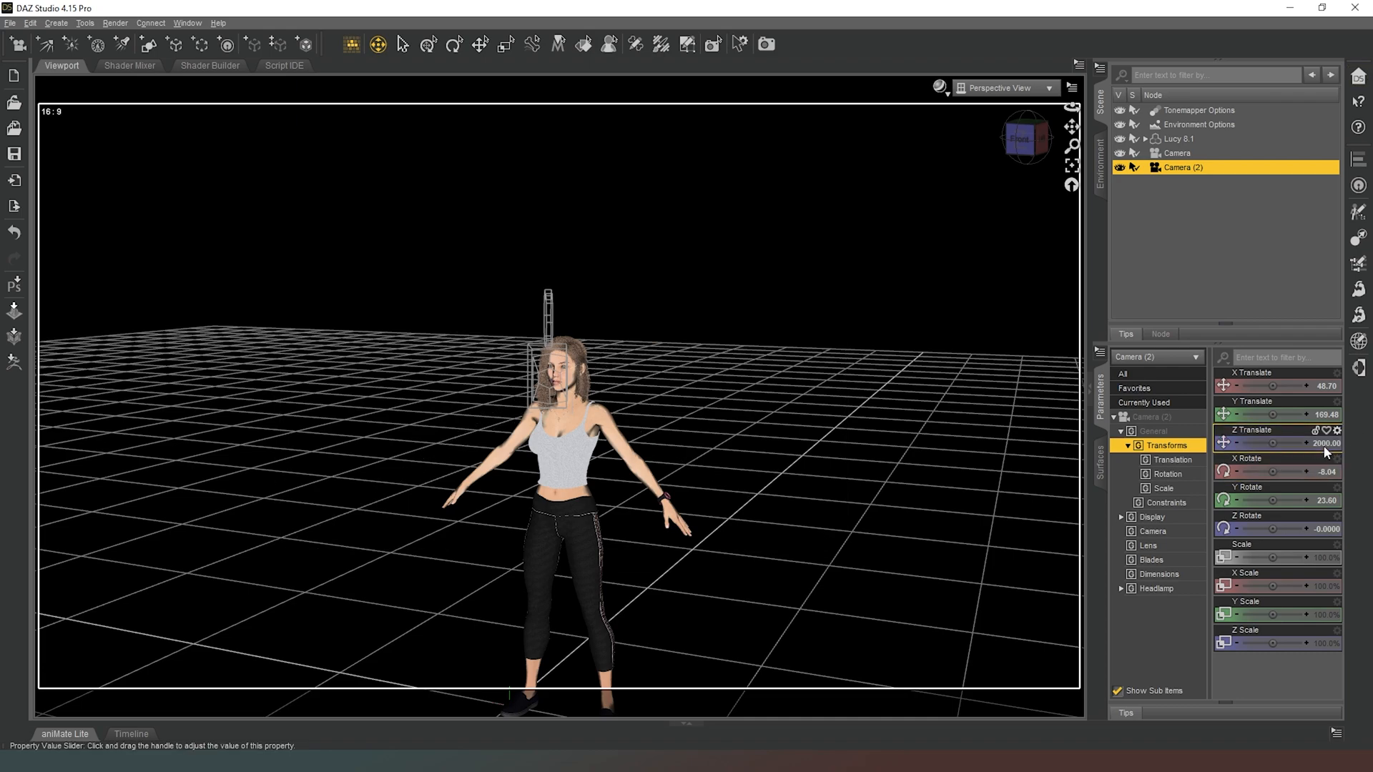
pyautogui.click(1009, 88)
pyautogui.click(1012, 223)
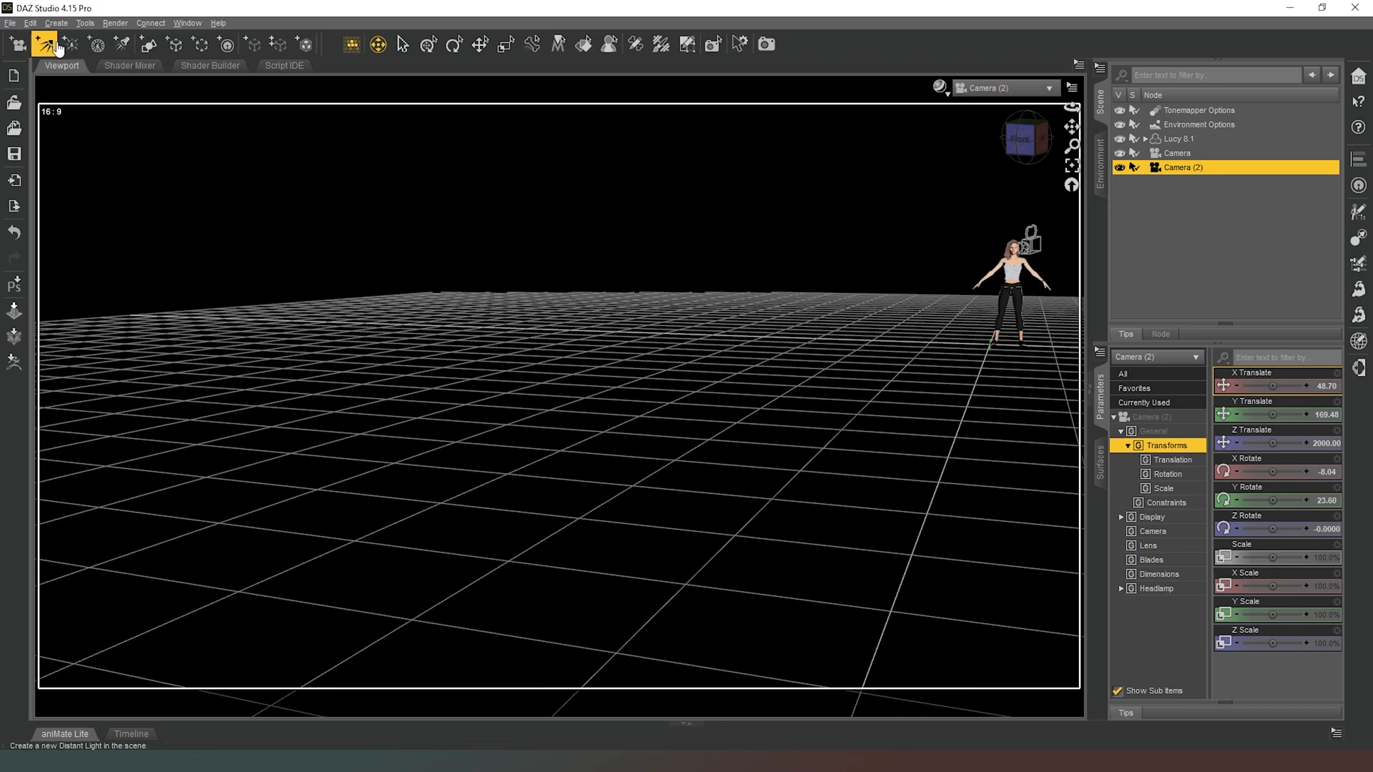
# Move Camera (2) sideways to about X Translate 815.89 and turn it to about Y Rotate 21.54, centring the distant figure
pyautogui.moveTo(544, 401); pyautogui.dragTo(623, 377, button='right')
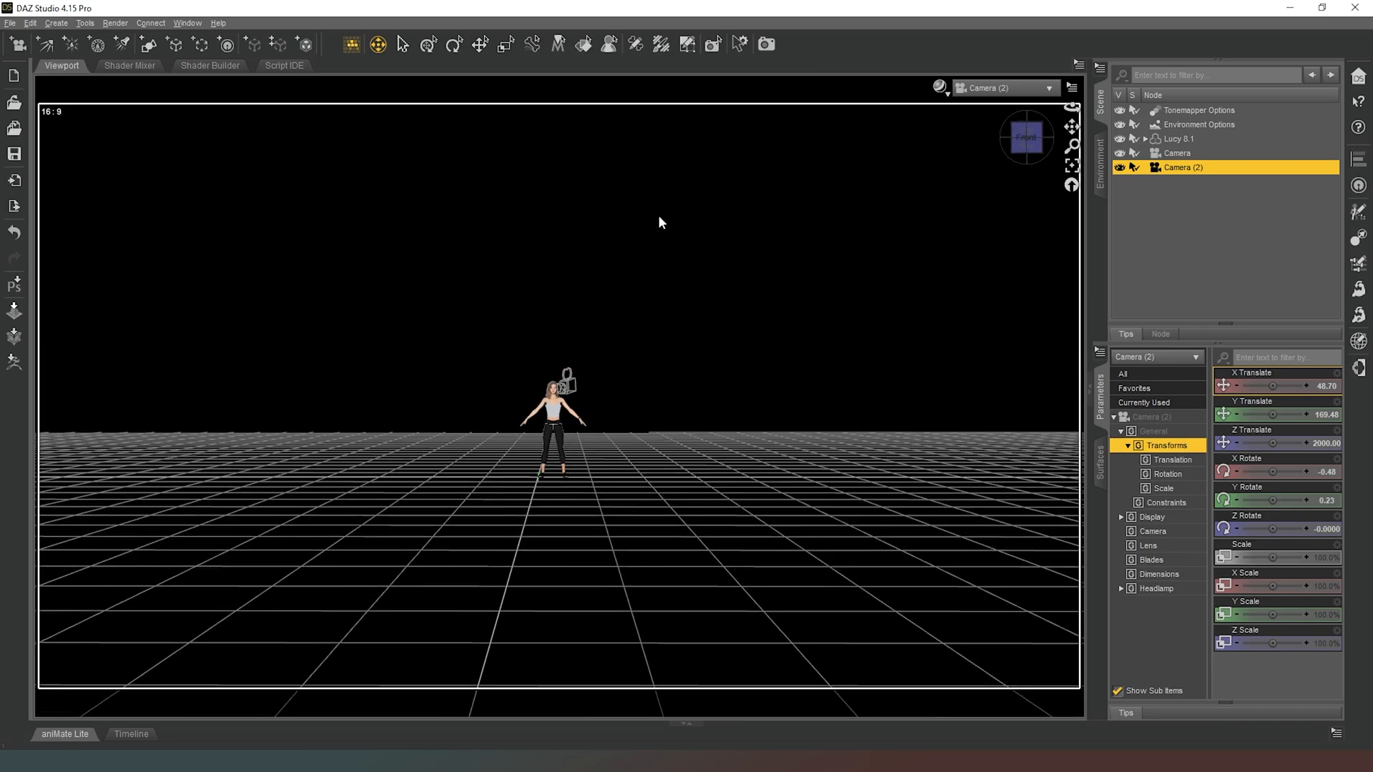
pyautogui.click(1031, 148)
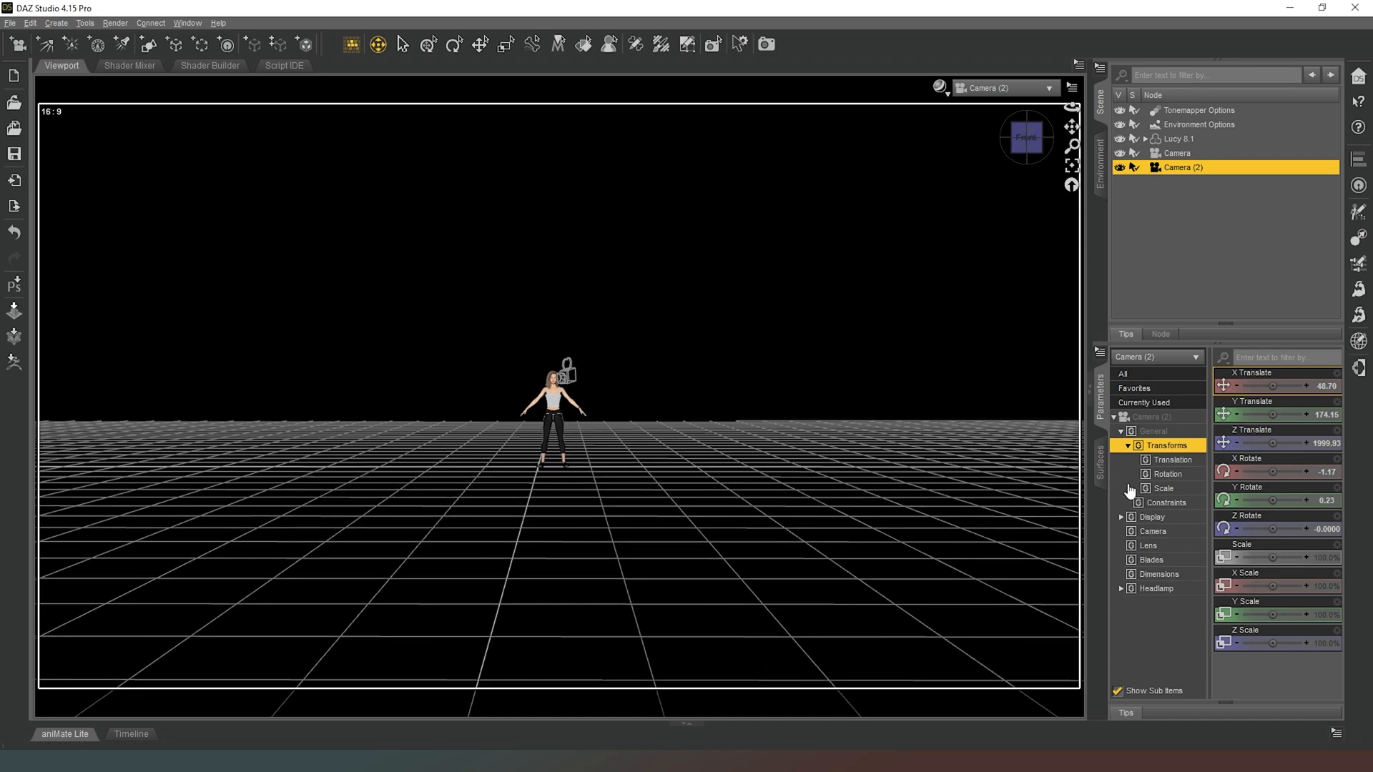
pyautogui.moveTo(1071, 126); pyautogui.dragTo(1241, 133)
pyautogui.moveTo(1071, 126); pyautogui.dragTo(1166, 131)
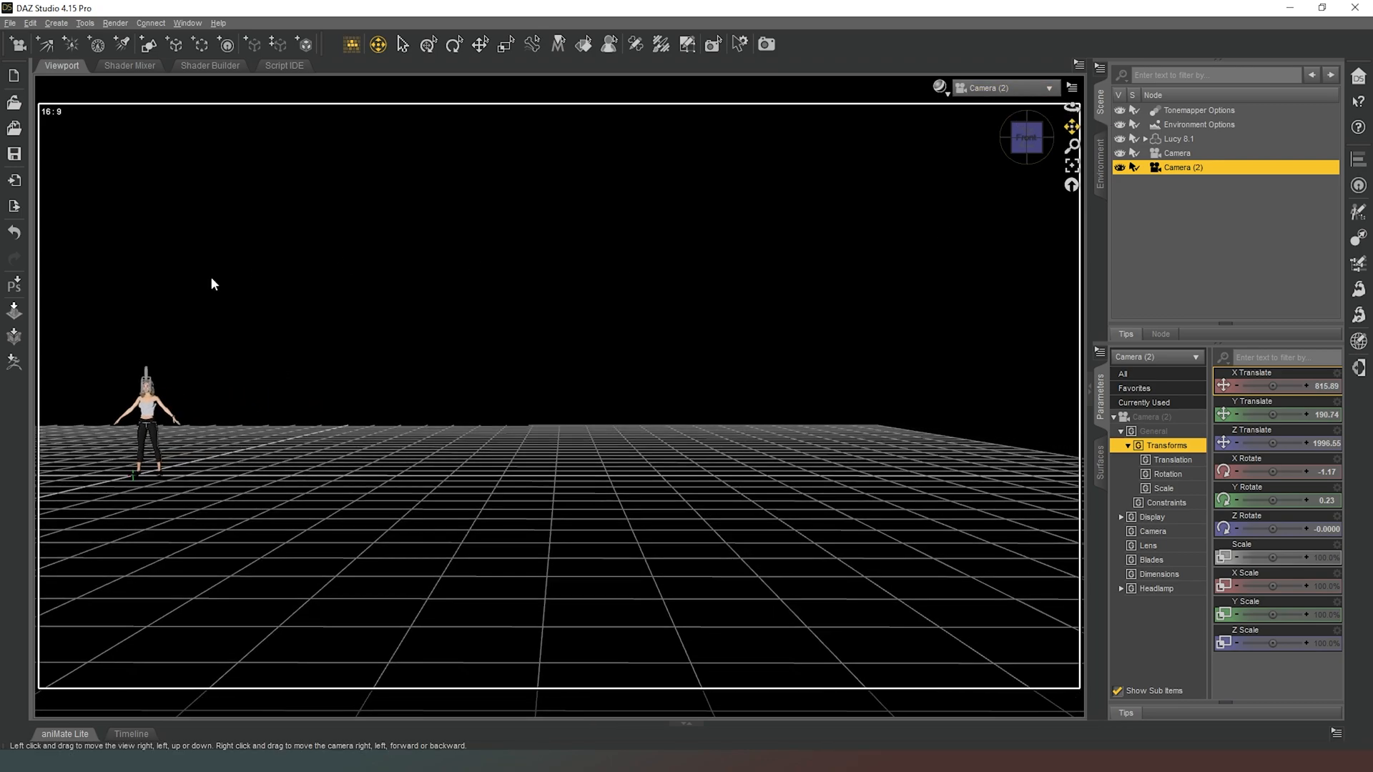
pyautogui.moveTo(1071, 107); pyautogui.dragTo(1026, 106, button='right')
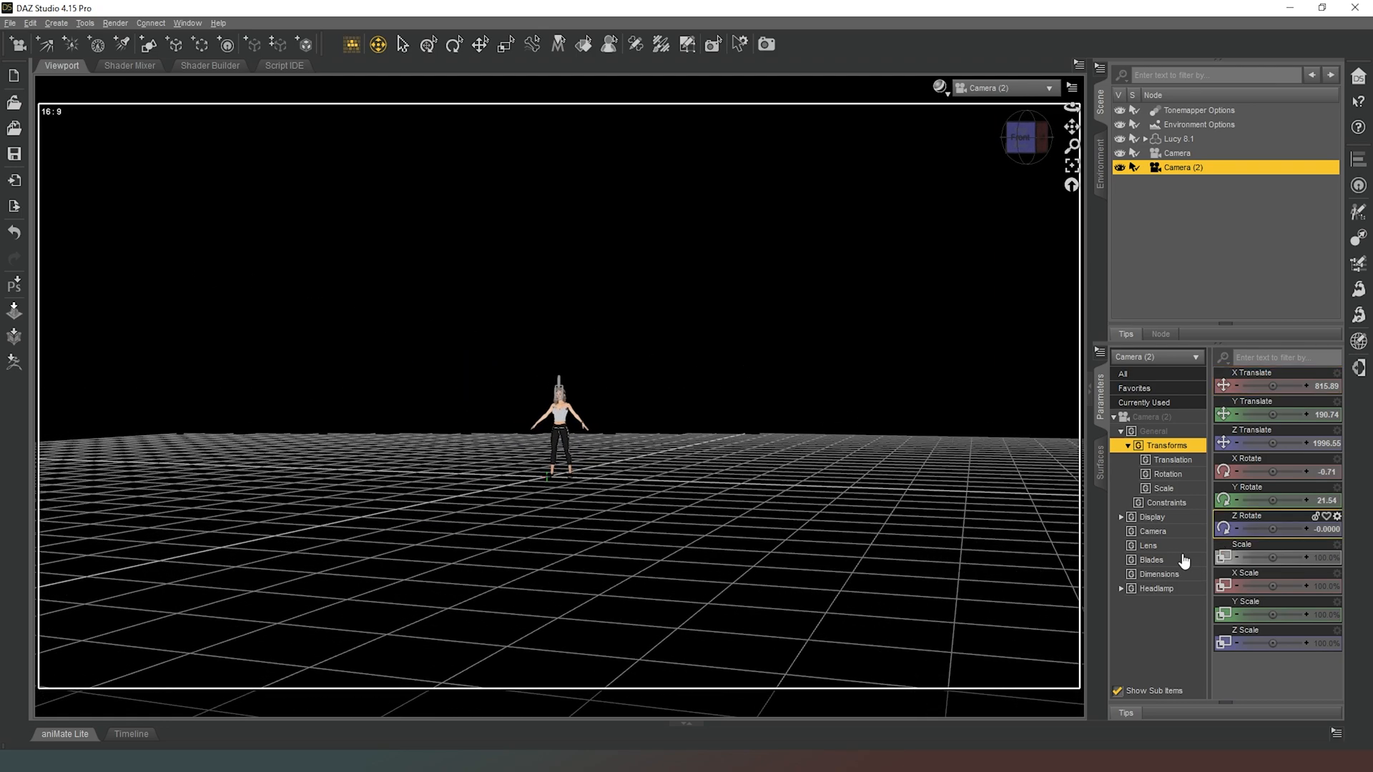
# Raise Camera (2)'s Focal Length to about 1880.32 mm and reframe the figure's head and shoulders
pyautogui.click(1172, 533)
pyautogui.moveTo(1273, 443); pyautogui.dragTo(1294, 443)
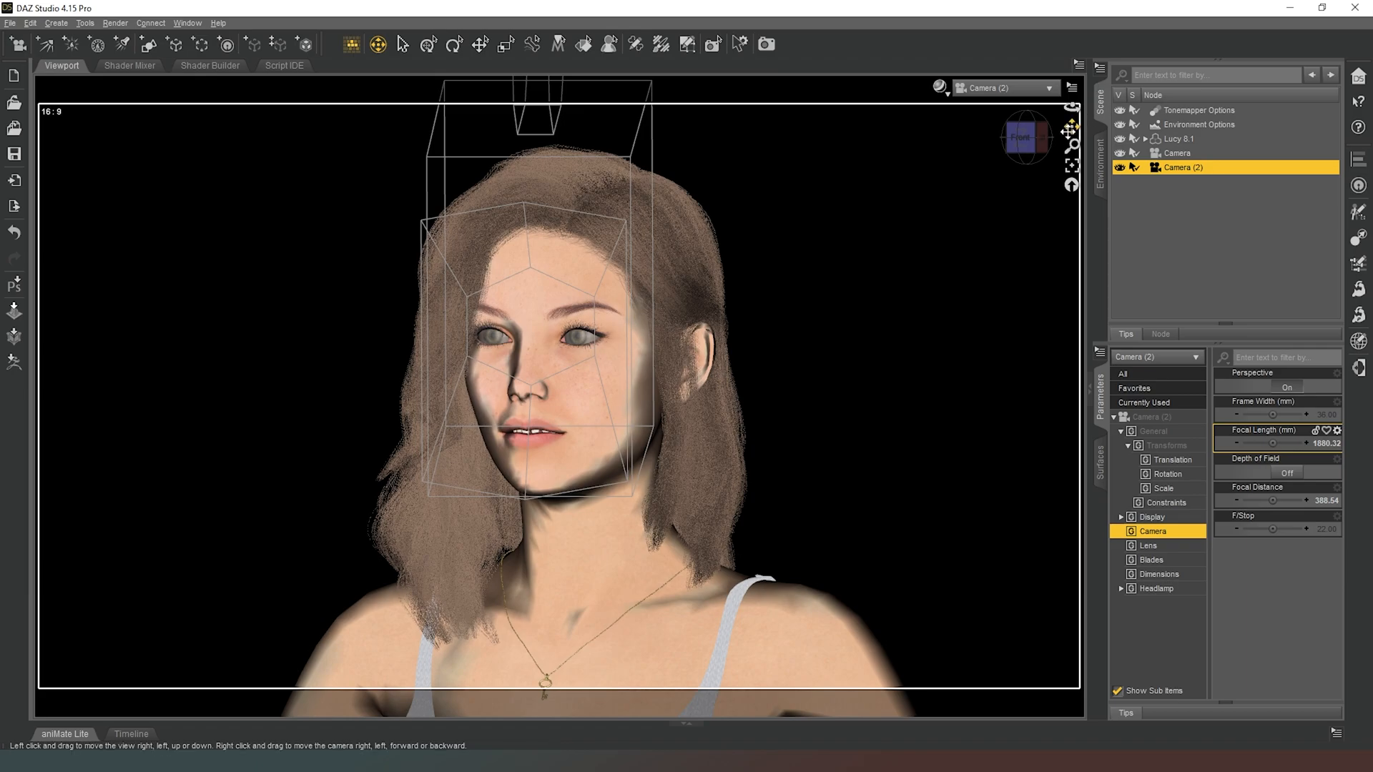
pyautogui.moveTo(1071, 127); pyautogui.dragTo(1116, 47)
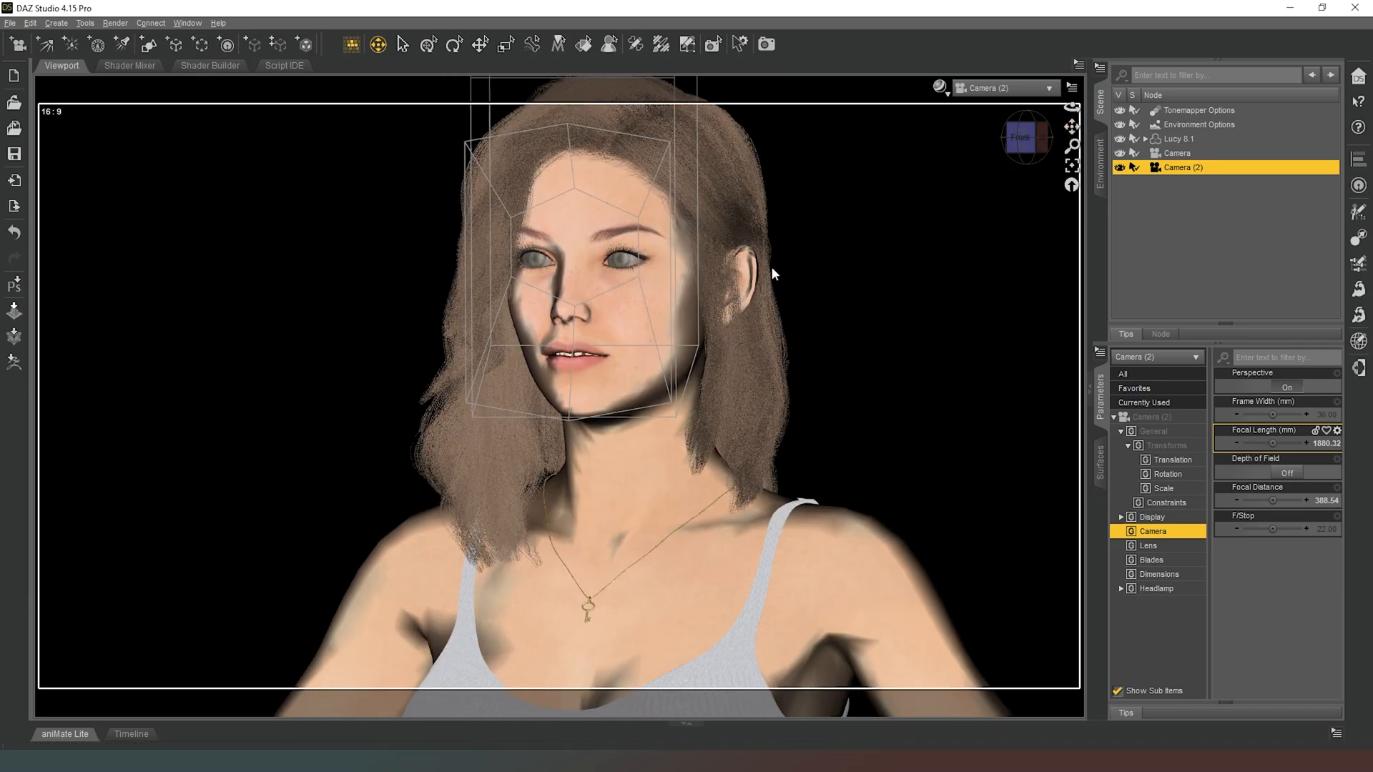
# Compare the portrait through Camera (2) with the one through Camera, ending on Camera
pyautogui.click(987, 88)
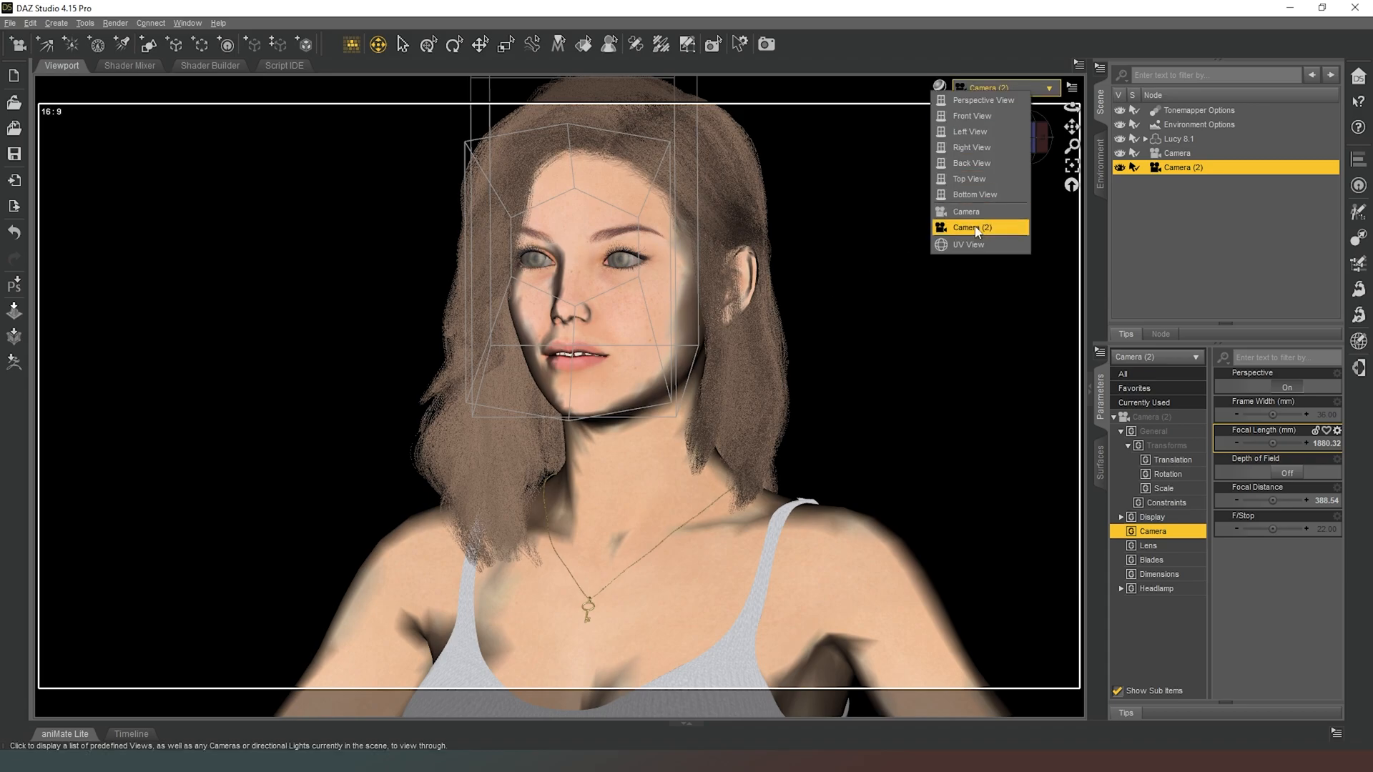
pyautogui.click(975, 228)
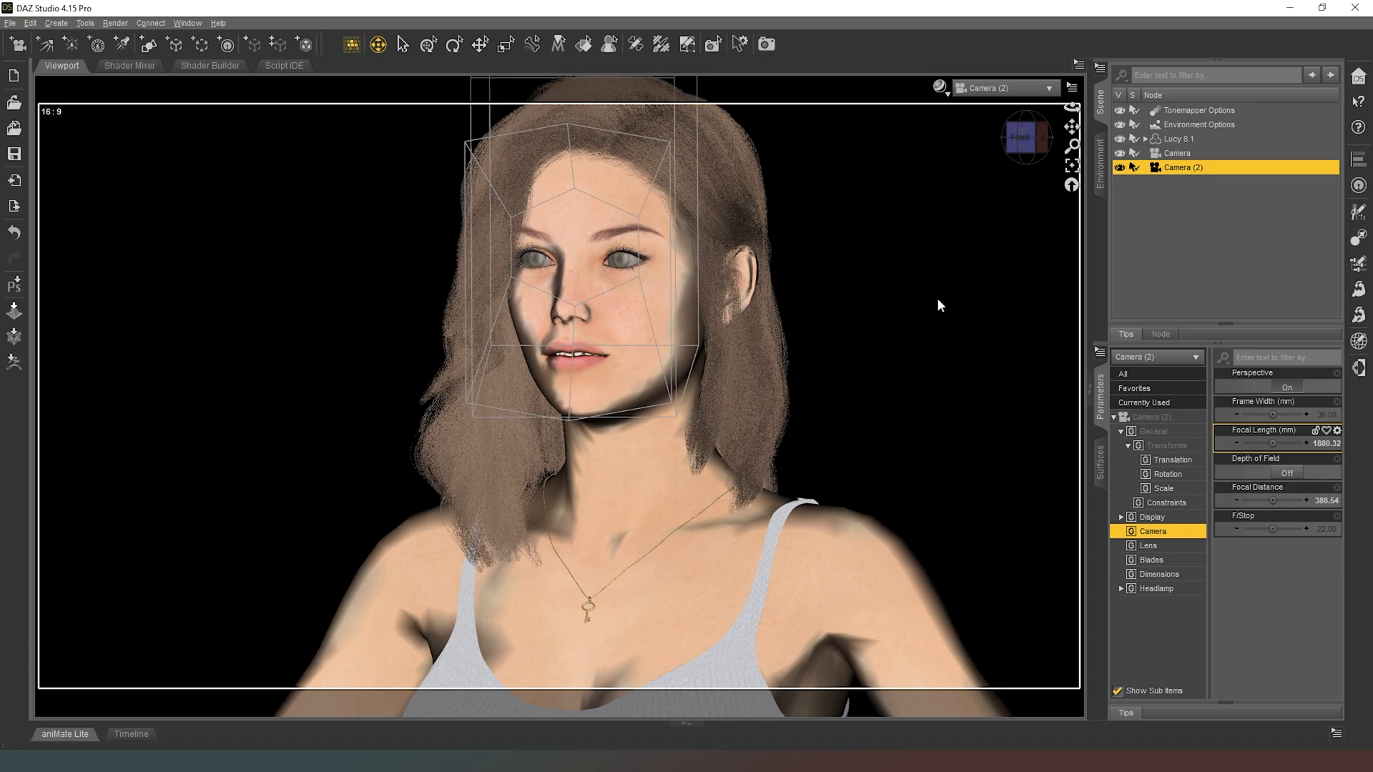
pyautogui.click(987, 88)
pyautogui.click(975, 220)
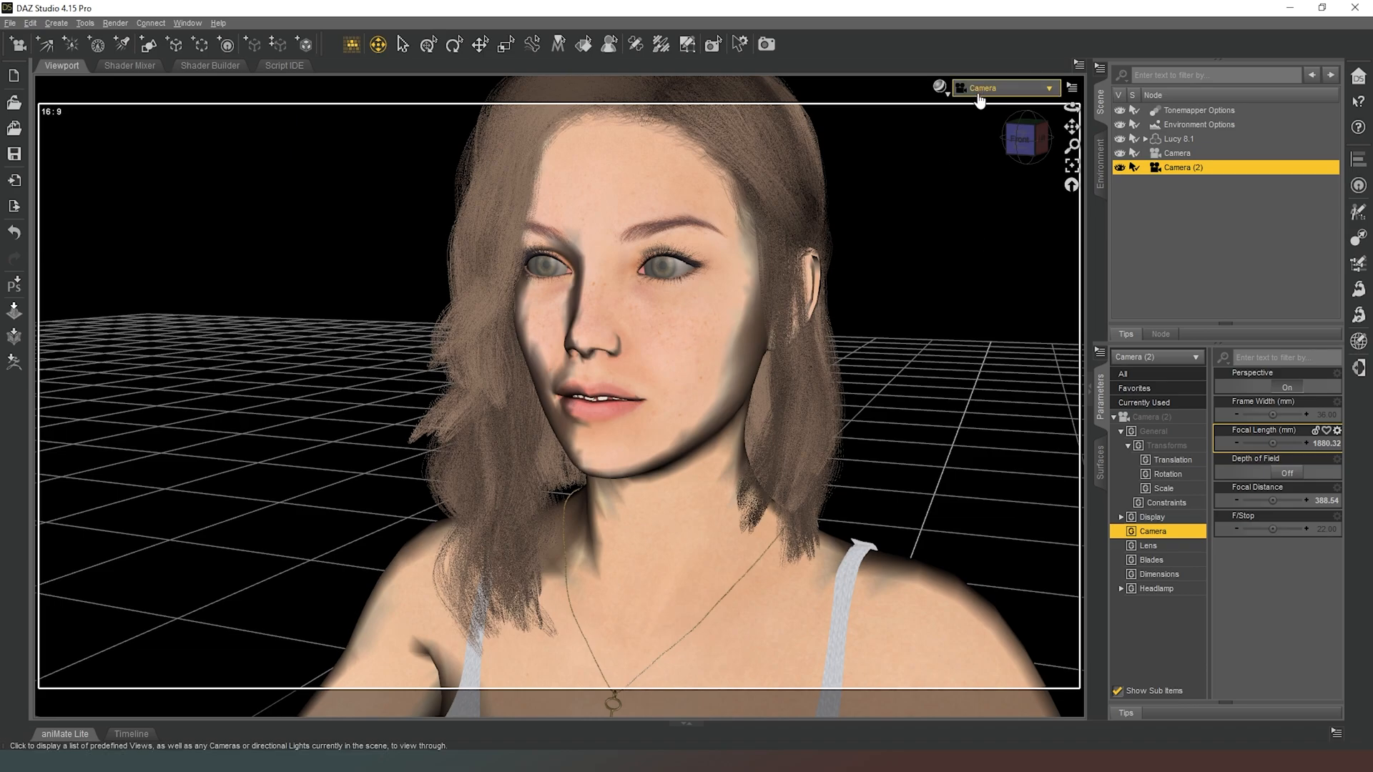
# Switch the viewport to the rendered preview draw style and view the portrait through Camera, then Camera (2)
pyautogui.click(939, 87)
pyautogui.click(941, 253)
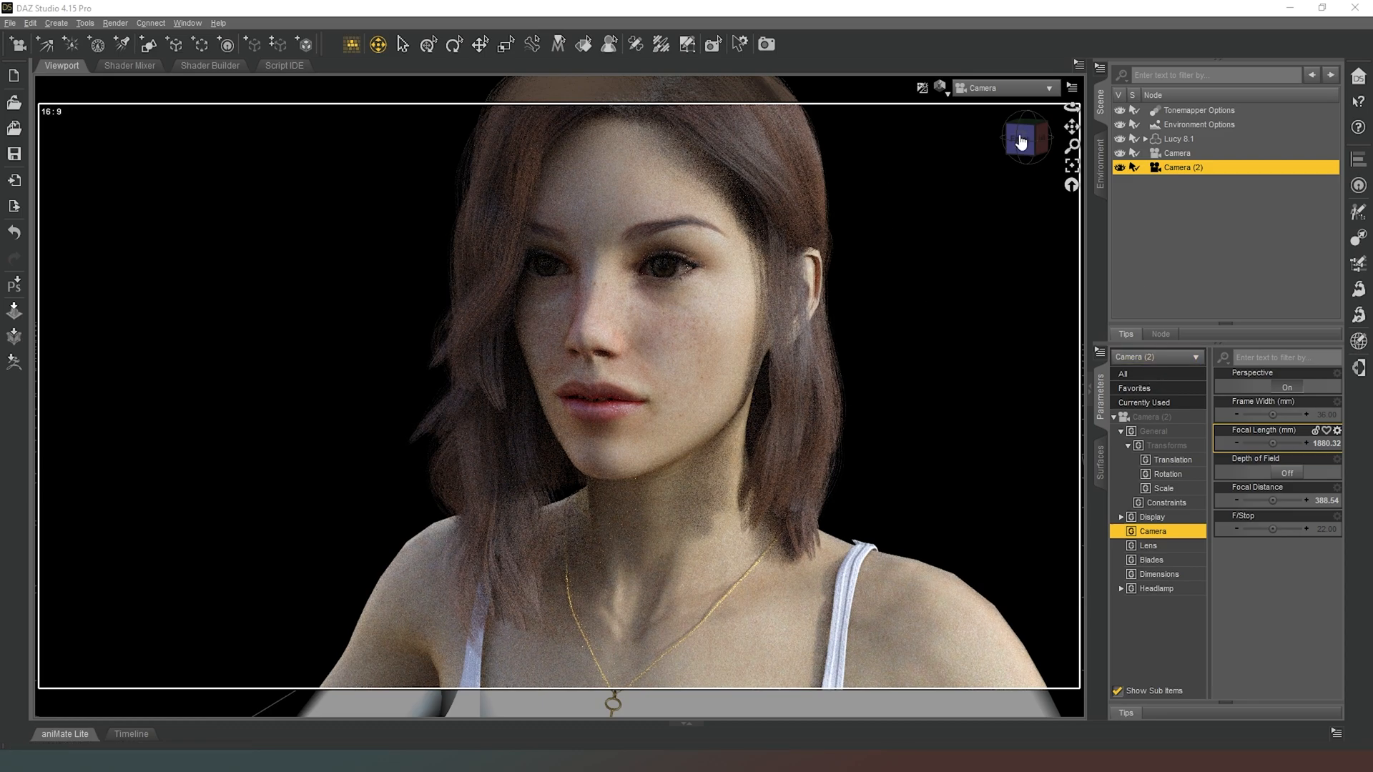
pyautogui.click(1005, 88)
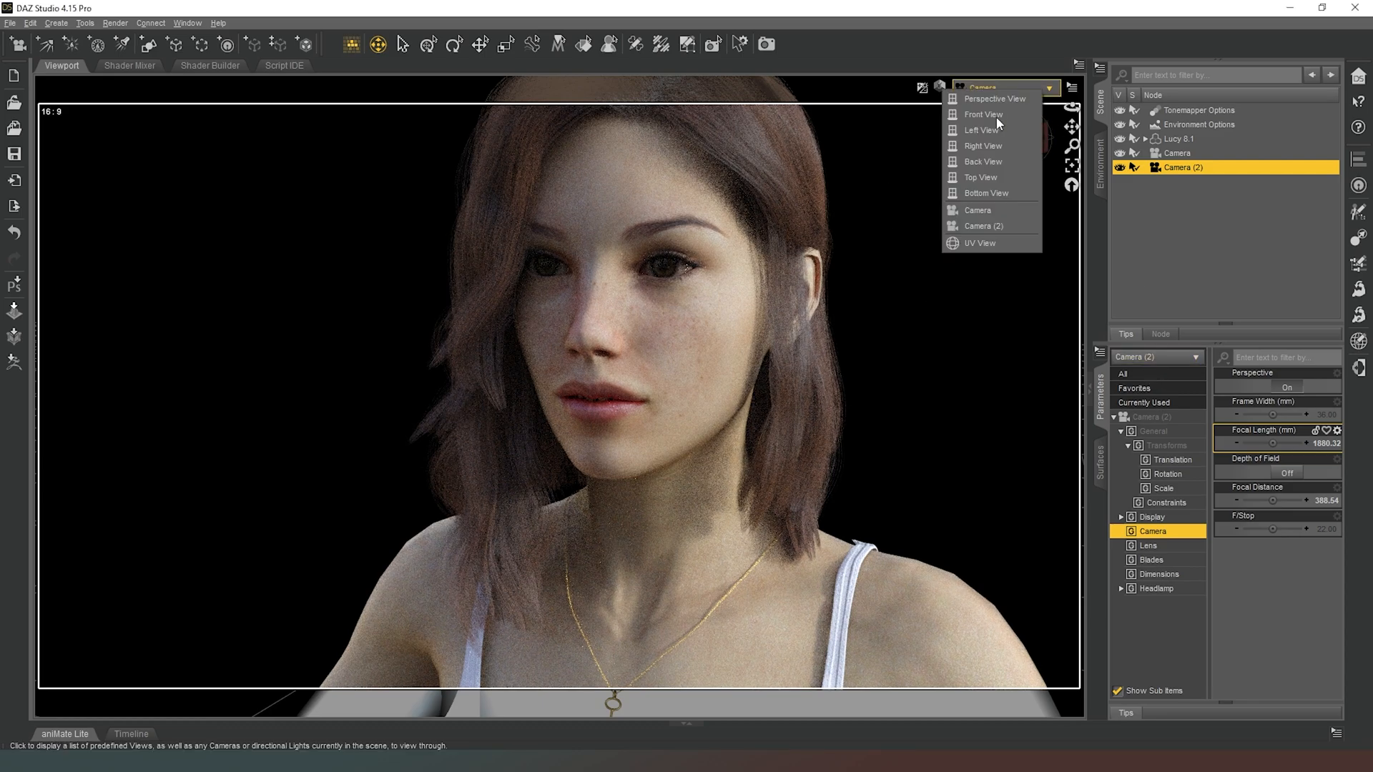
pyautogui.click(988, 226)
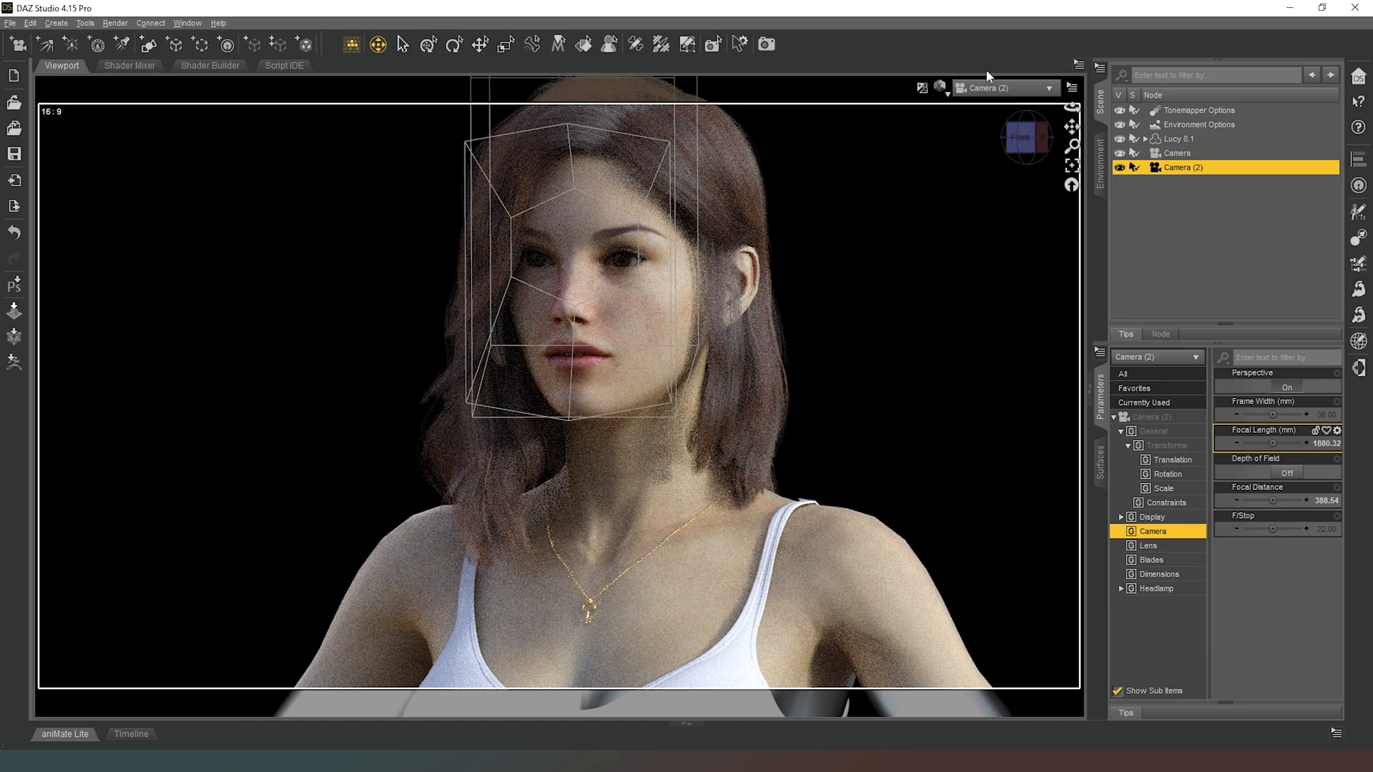
# Hide both cameras in the scene and compare the rendered portraits through Camera and Camera (2), ending on Camera (2)
pyautogui.click(1120, 152)
pyautogui.click(1120, 167)
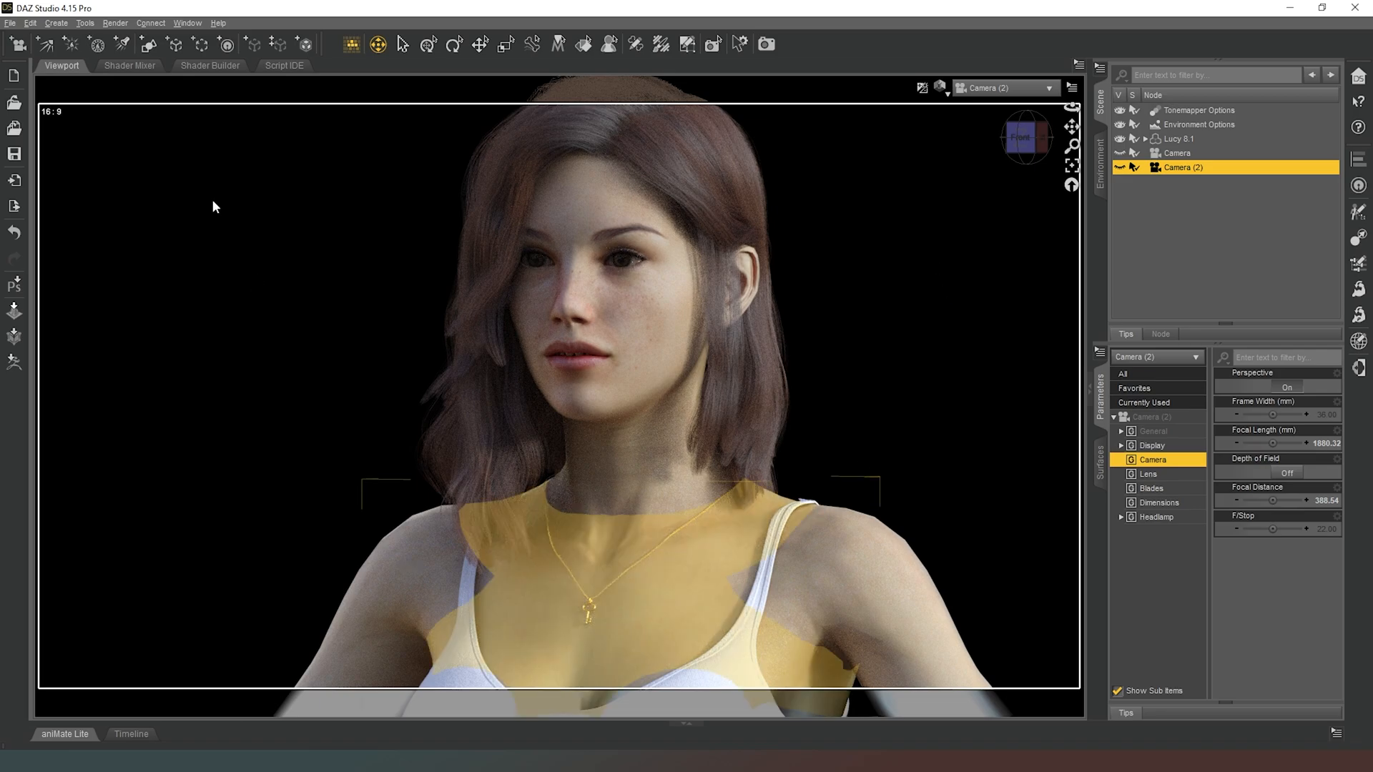
pyautogui.click(1004, 87)
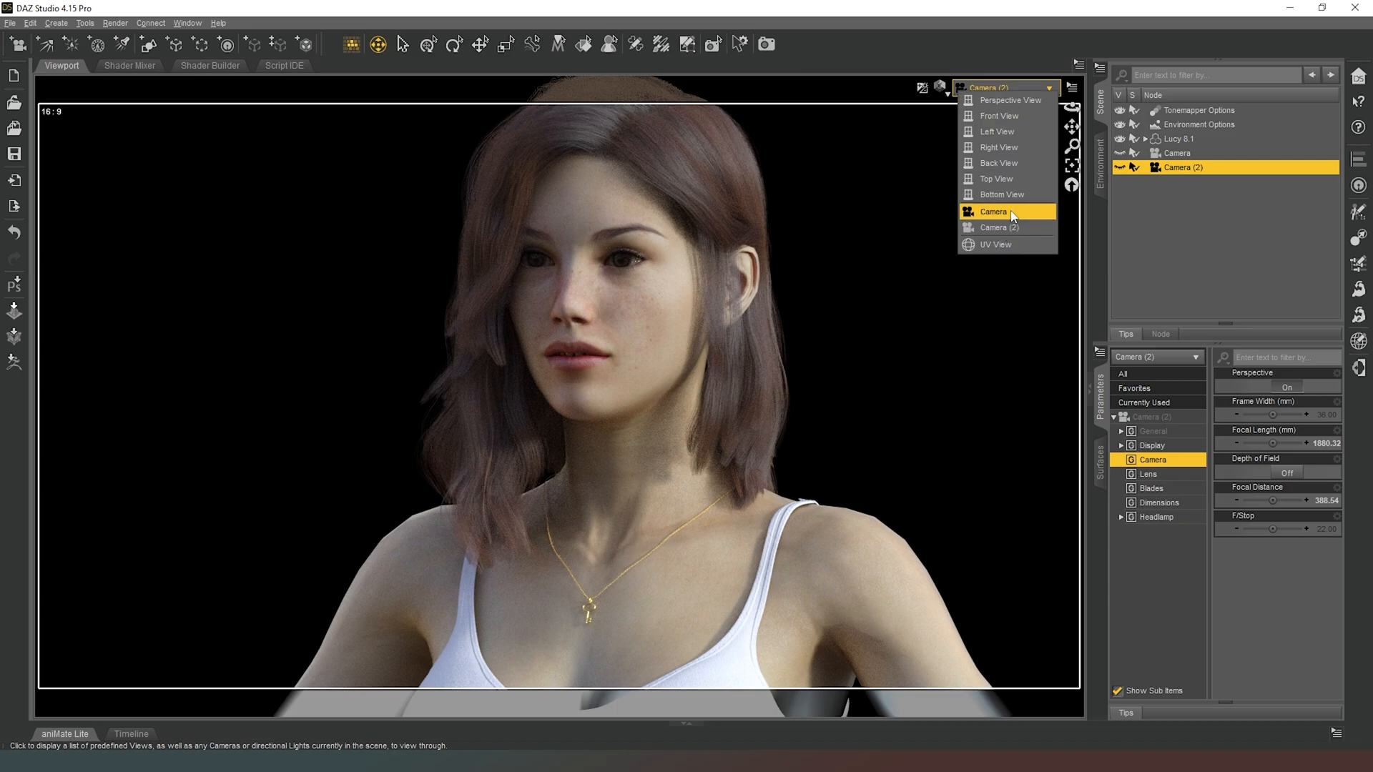
pyautogui.click(1004, 213)
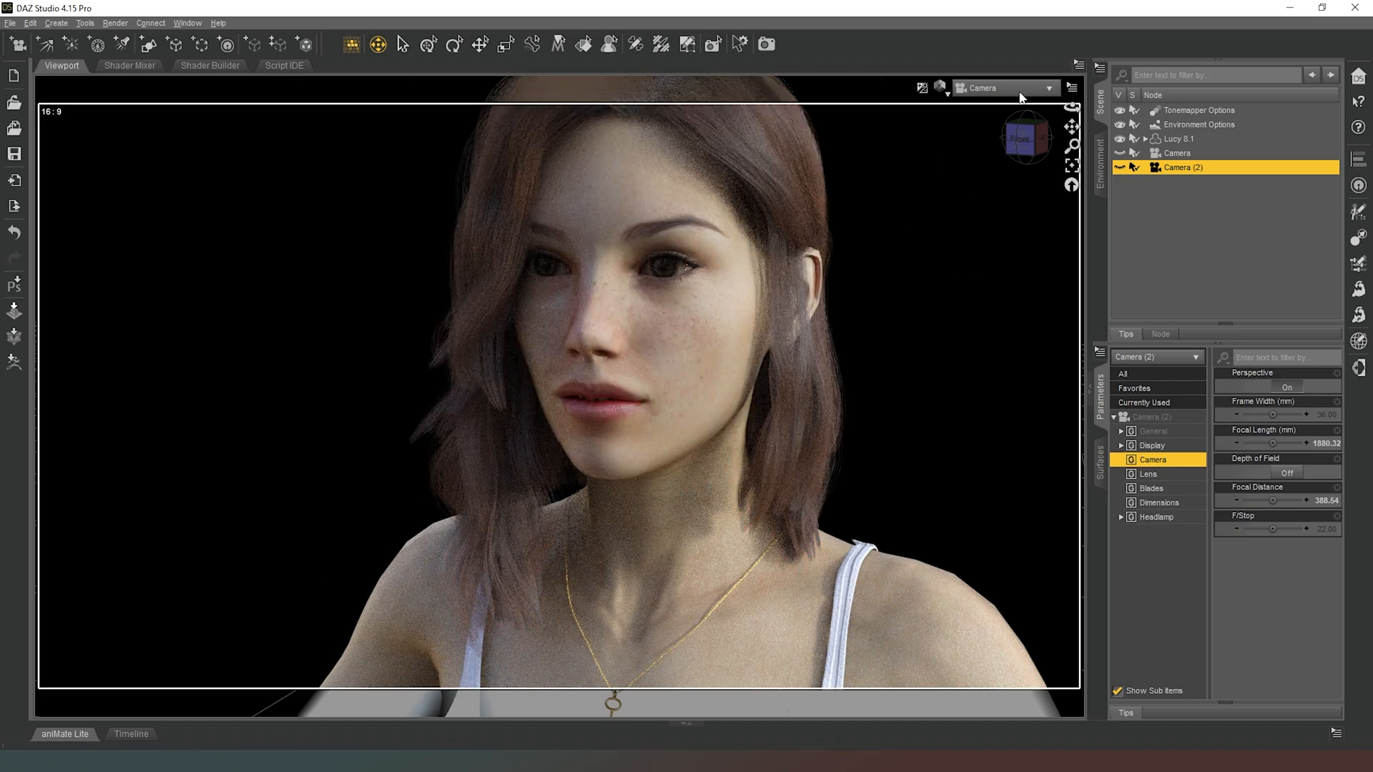
pyautogui.click(1019, 88)
pyautogui.click(1019, 229)
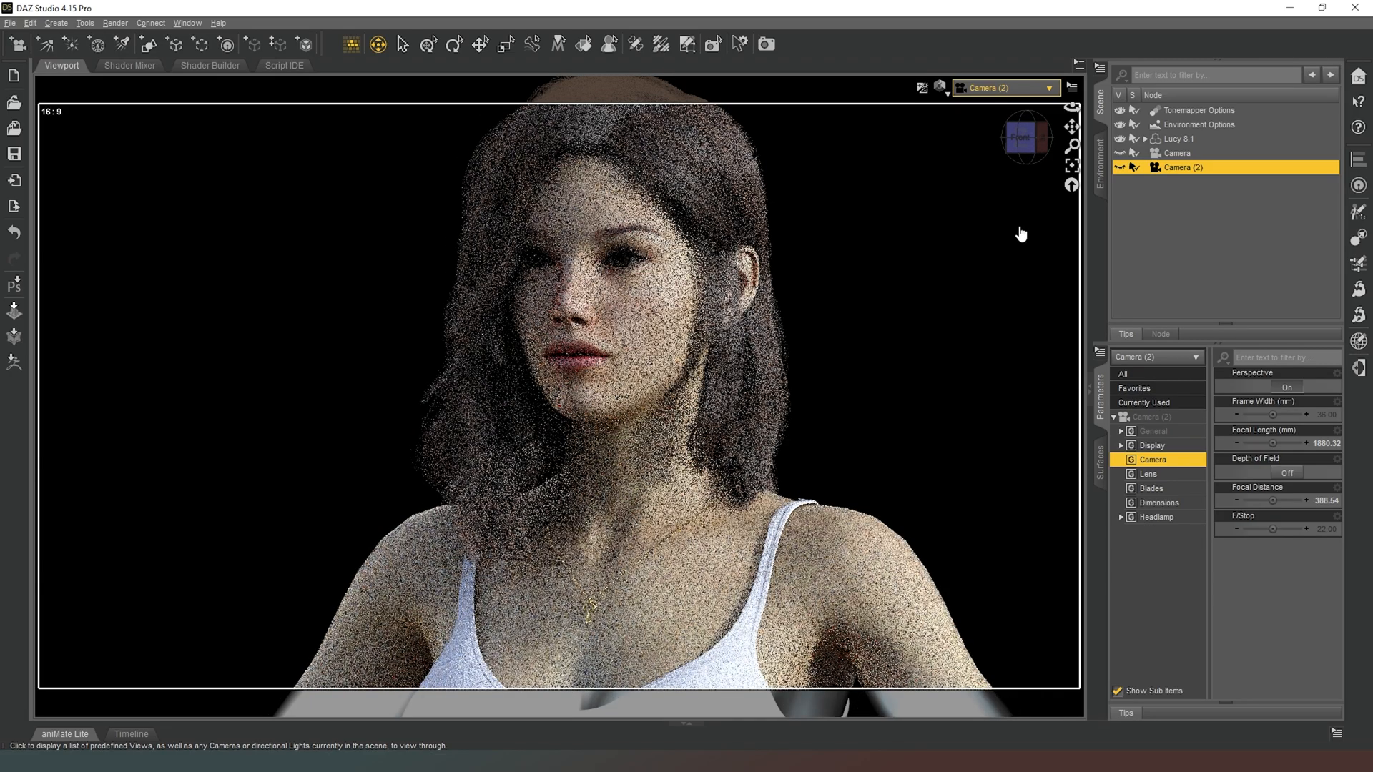